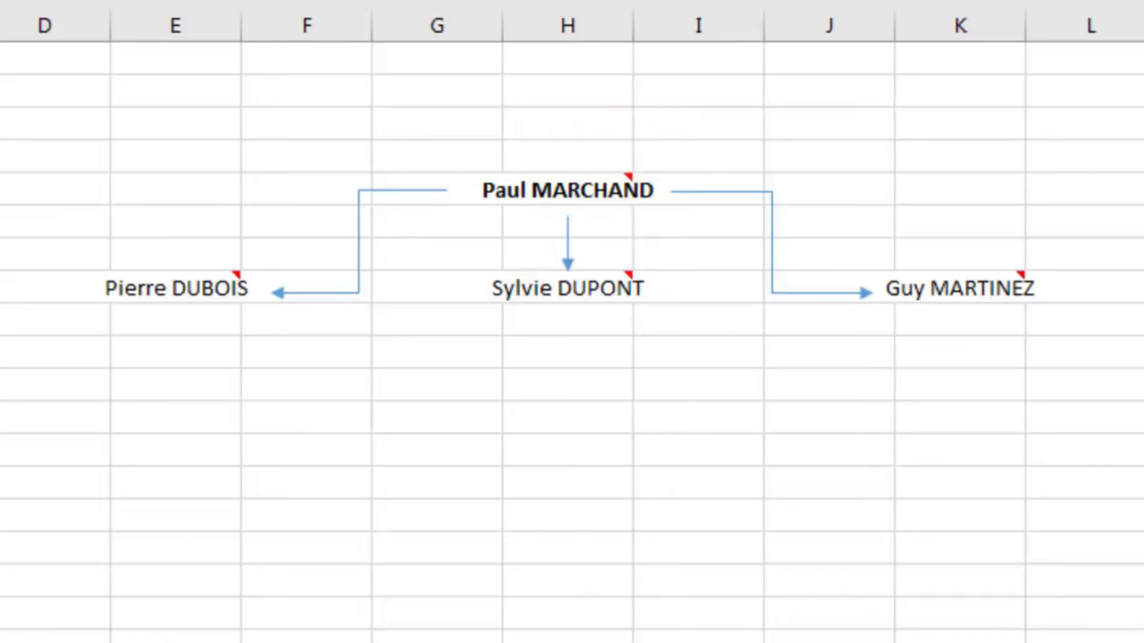
Step: Delete the existing comment on cell H5 with the Supprimer 1 commentaire cell
{"action": "mouse_move", "coordinate": [606, 190]}
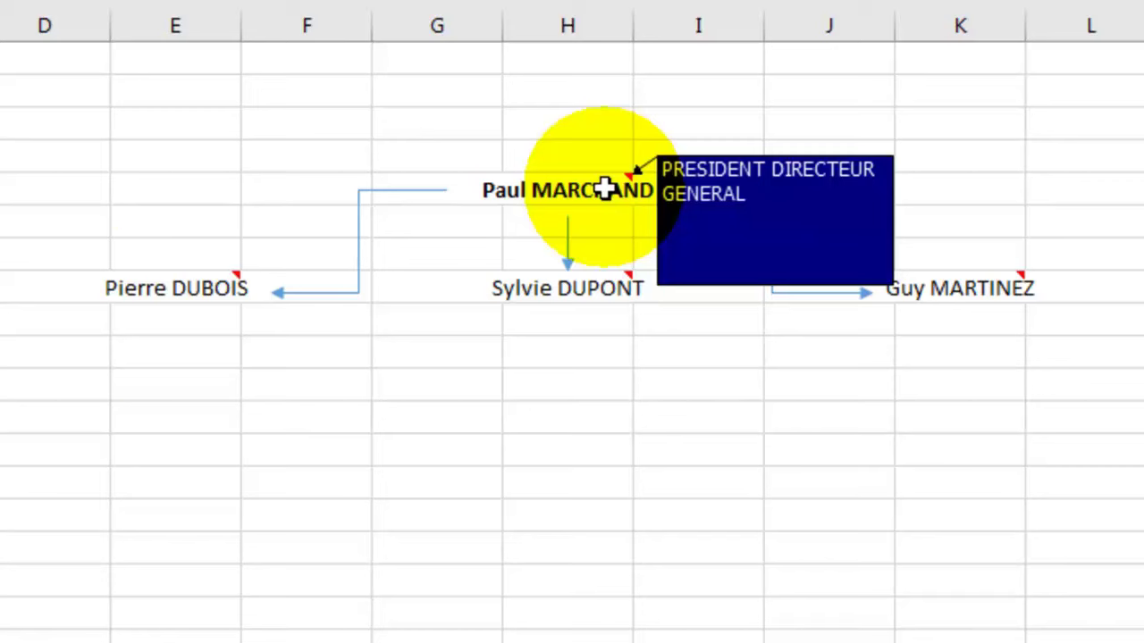
{"action": "mouse_move", "coordinate": [179, 283]}
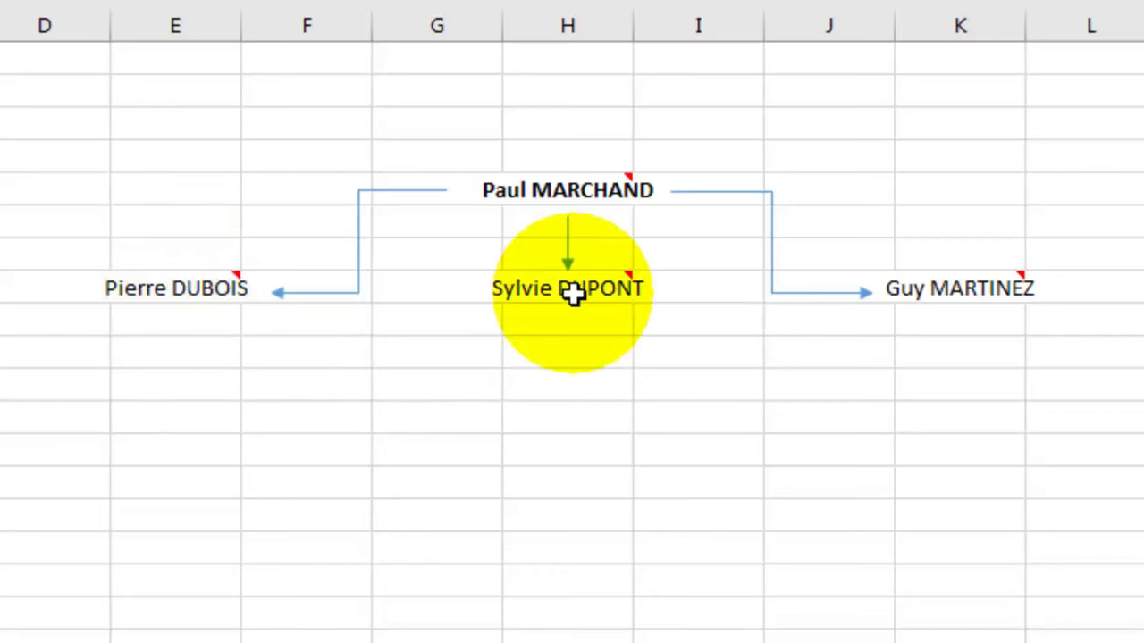
{"action": "mouse_move", "coordinate": [572, 294]}
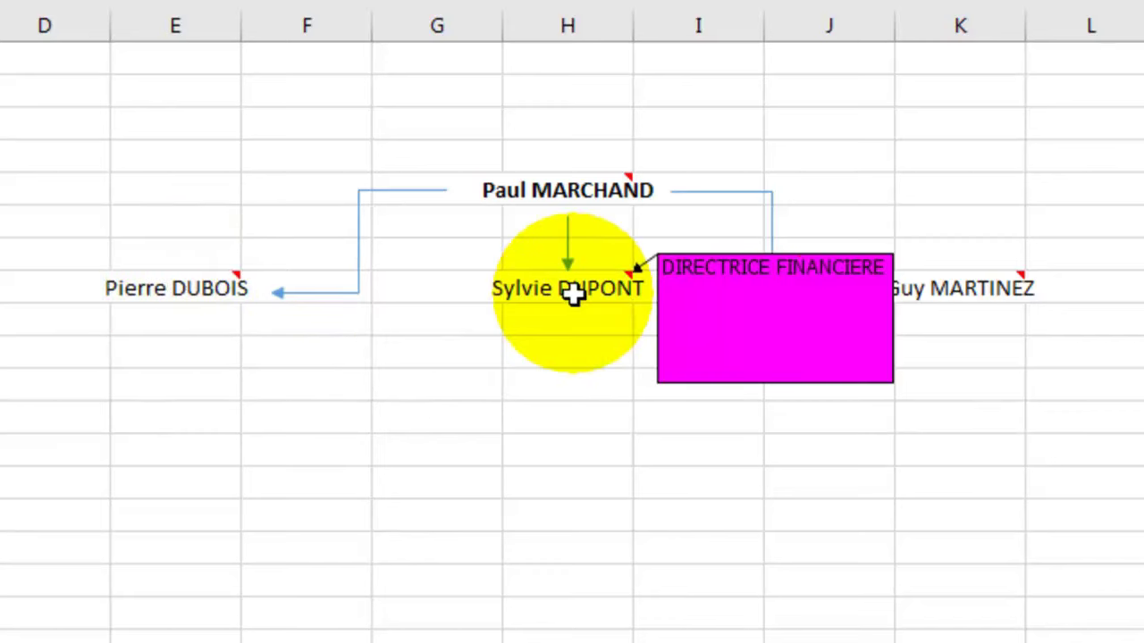
{"action": "mouse_move", "coordinate": [987, 288]}
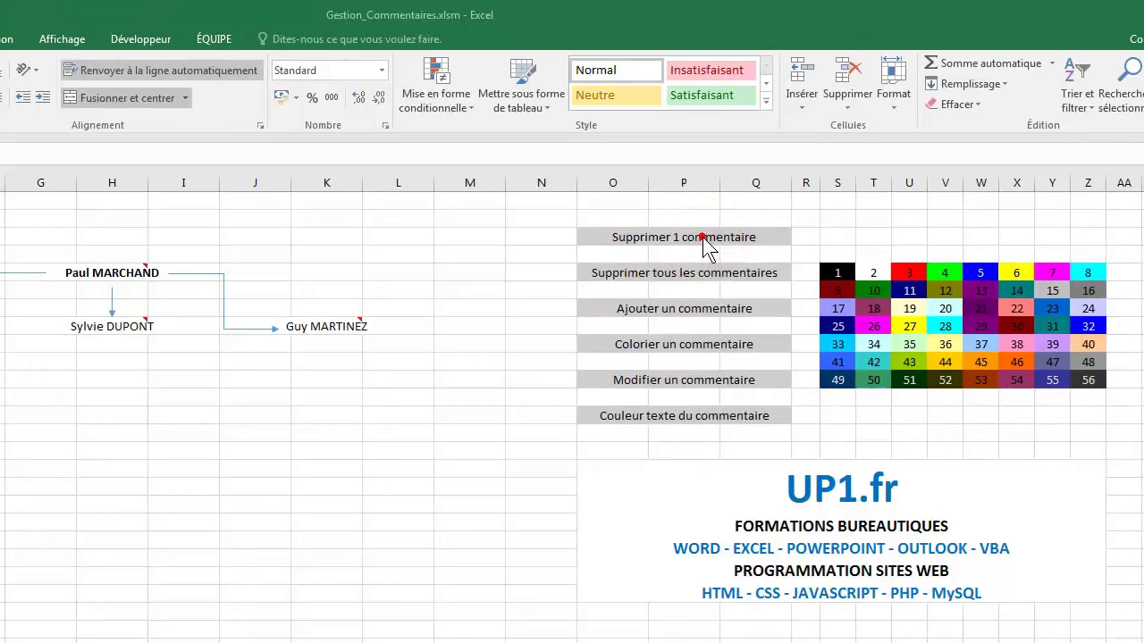
{"action": "left_click", "coordinate": [704, 240]}
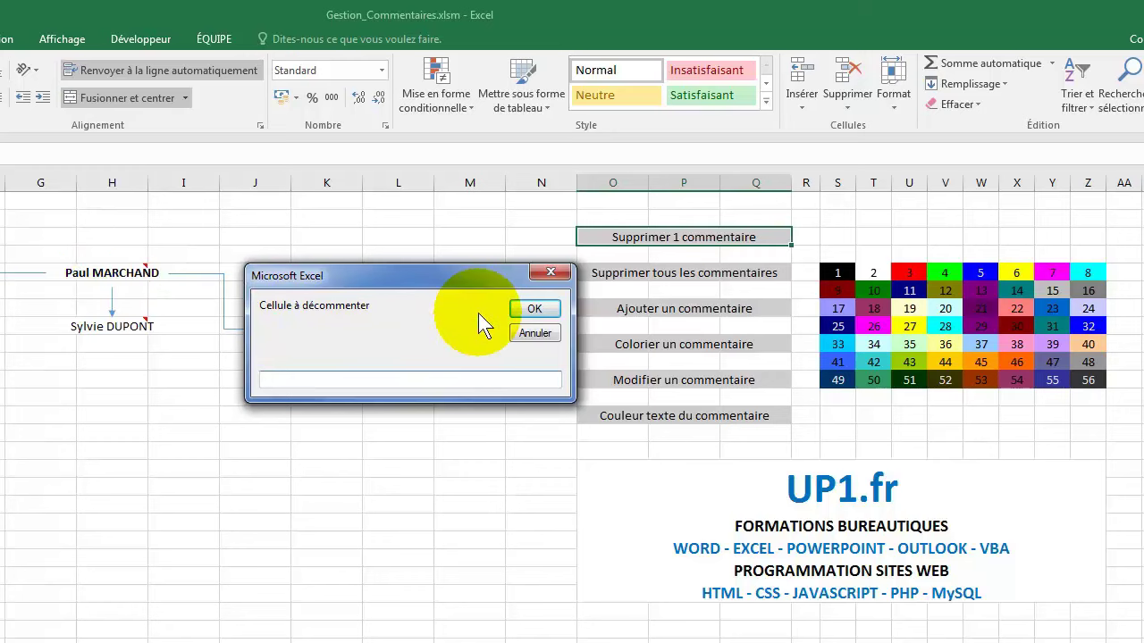
{"action": "type", "text": "H5"}
{"action": "key", "text": "Return"}
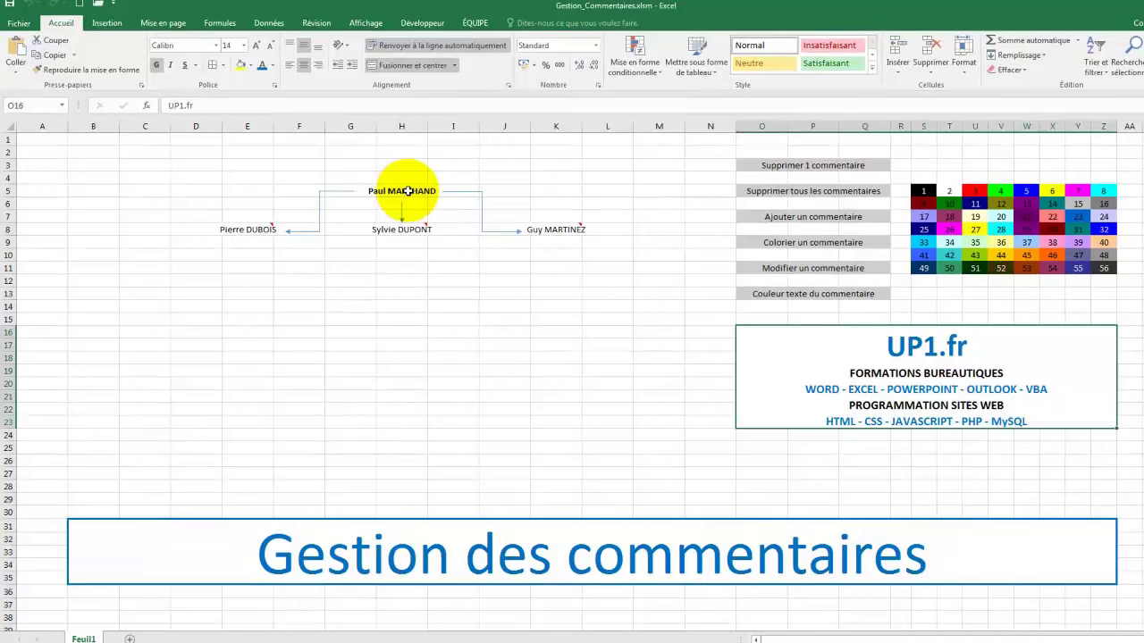
Step: Add a comment reading 'PRESIDENT DIRECTEUR GENERAL' to cell H5
{"action": "left_click", "coordinate": [818, 217]}
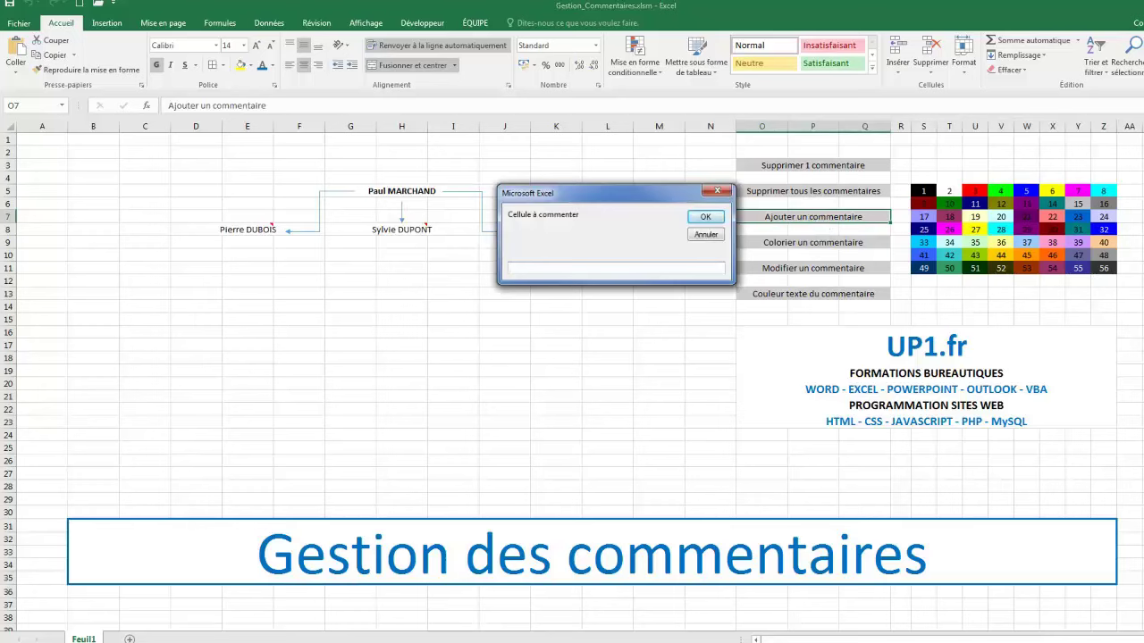
{"action": "type", "text": "H5"}
{"action": "key", "text": "Return"}
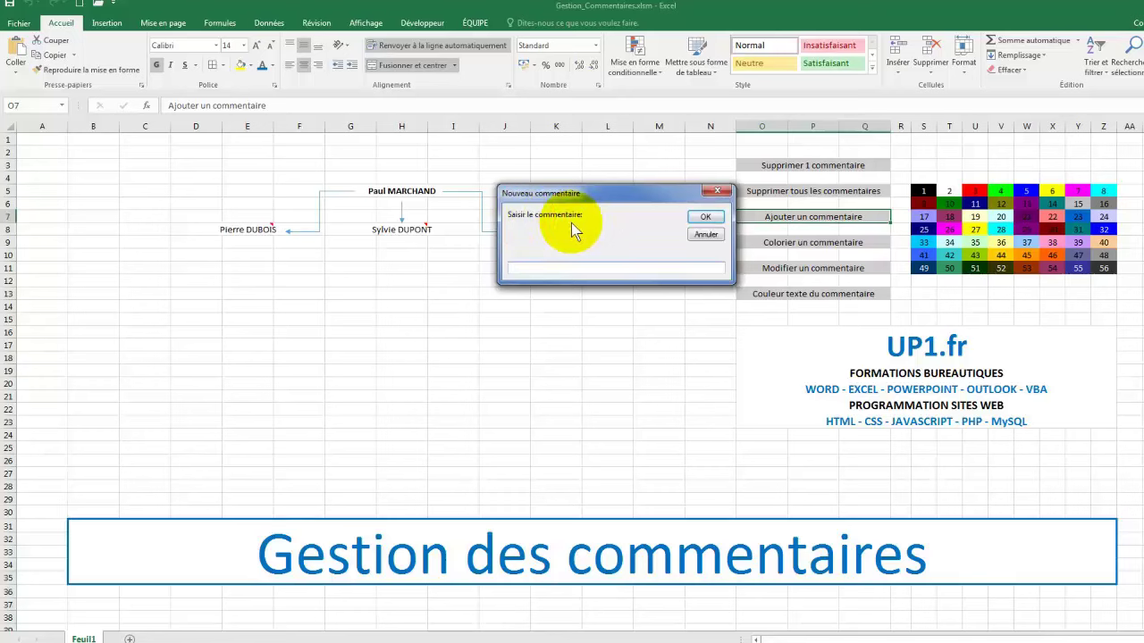
{"action": "type", "text": "PRESIDENT DIRECTEUR GENERAL"}
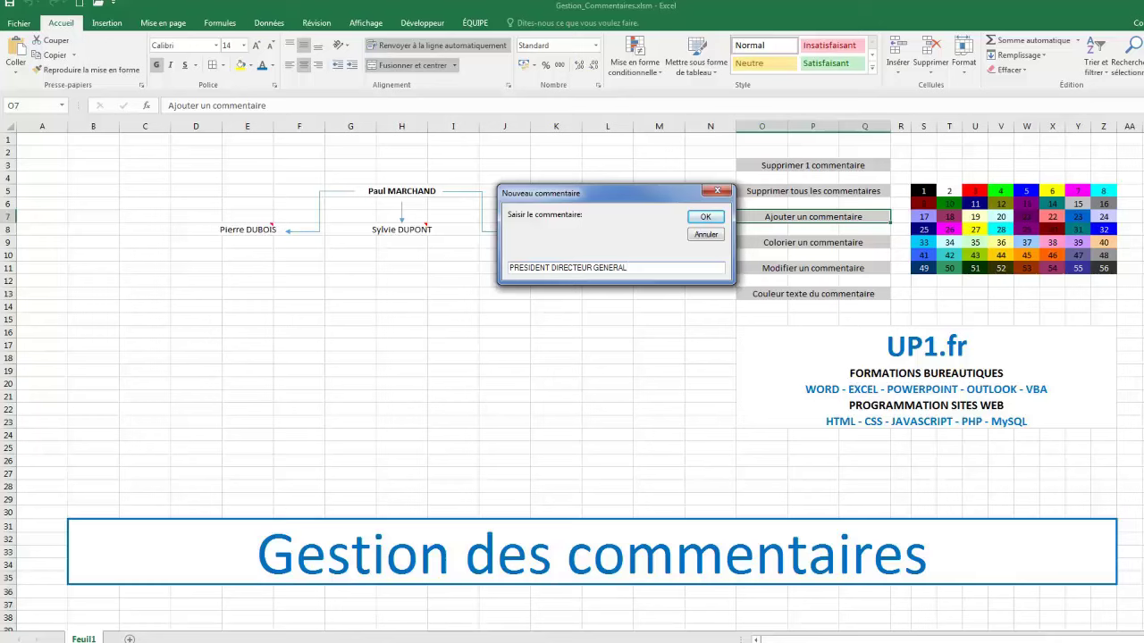
{"action": "key", "text": "Return"}
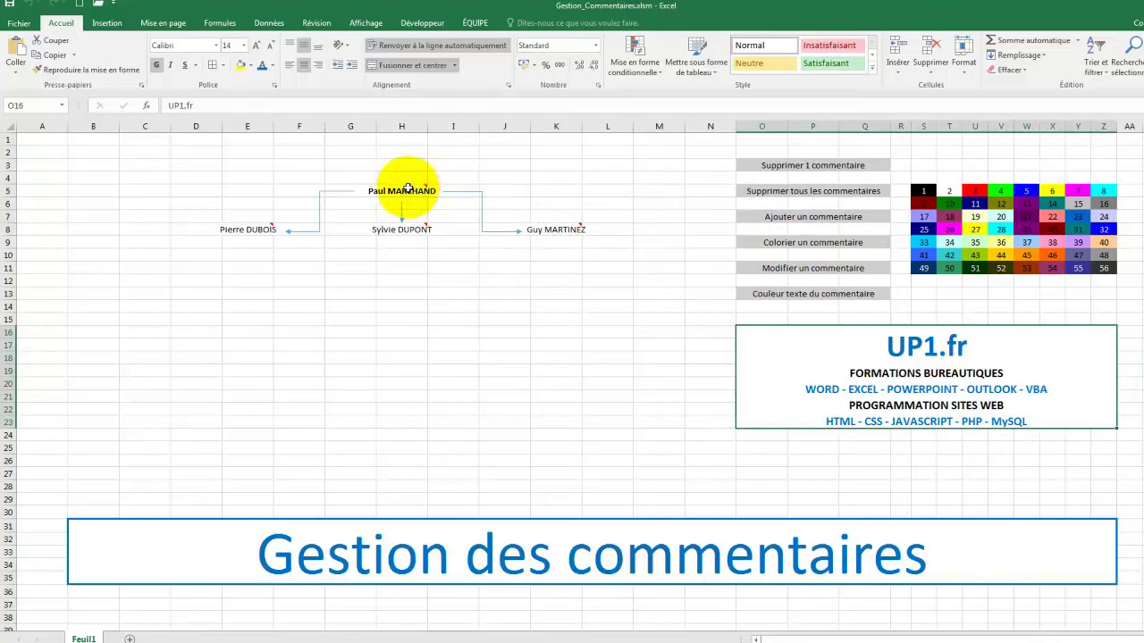
{"action": "mouse_move", "coordinate": [408, 190]}
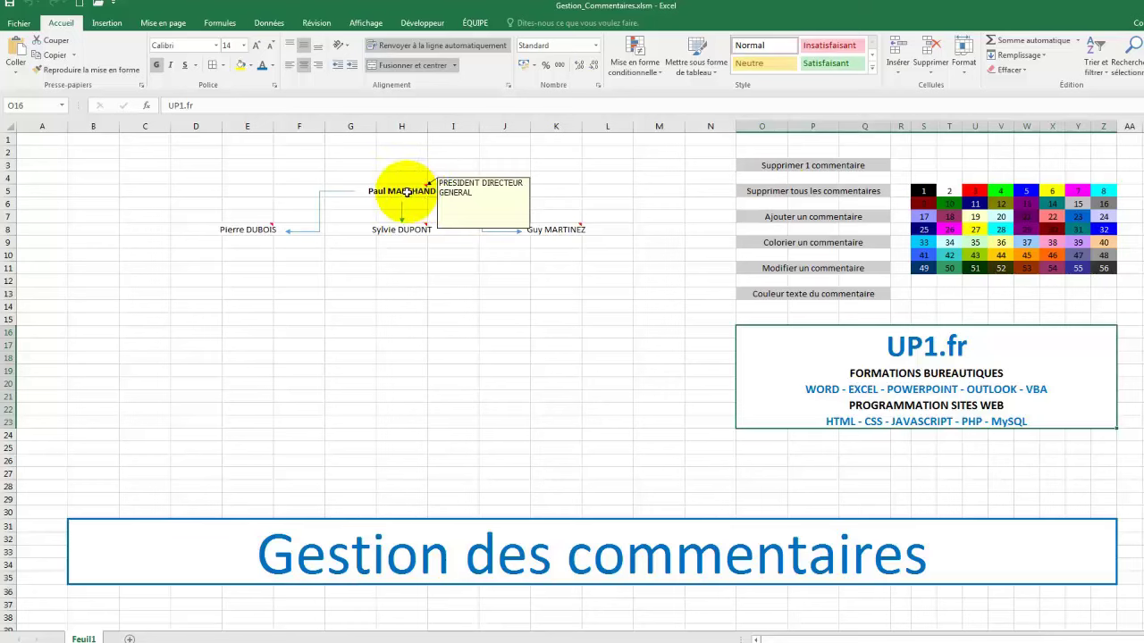
Step: Set the text of H5's comment to palette colour 25
{"action": "left_click", "coordinate": [796, 295]}
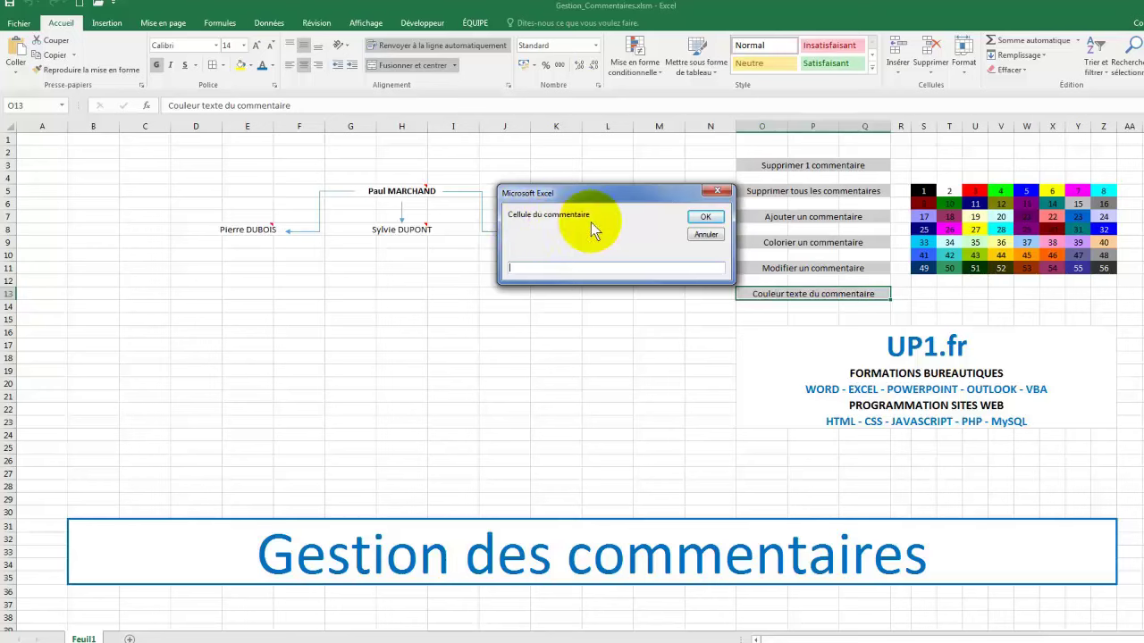
{"action": "type", "text": "H5"}
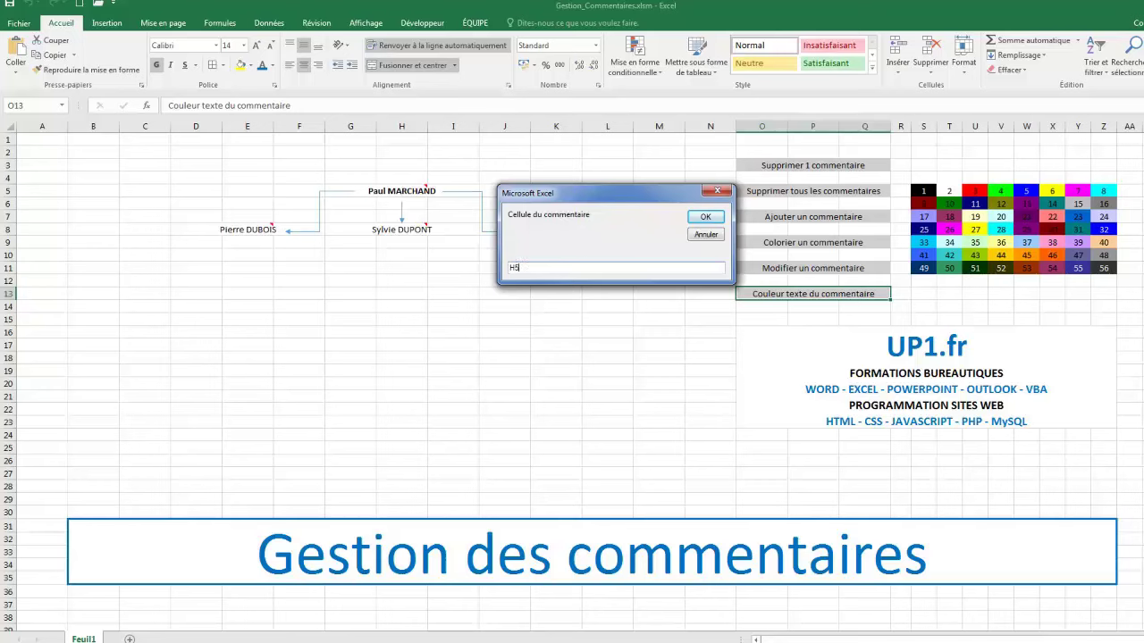
{"action": "key", "text": "Return"}
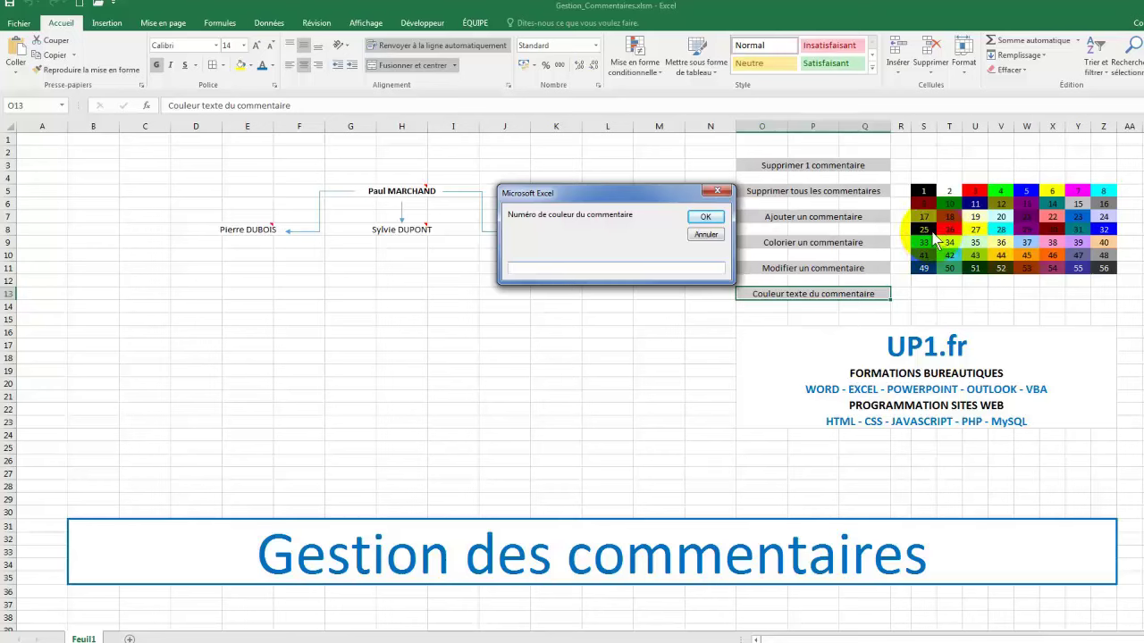
{"action": "type", "text": "25"}
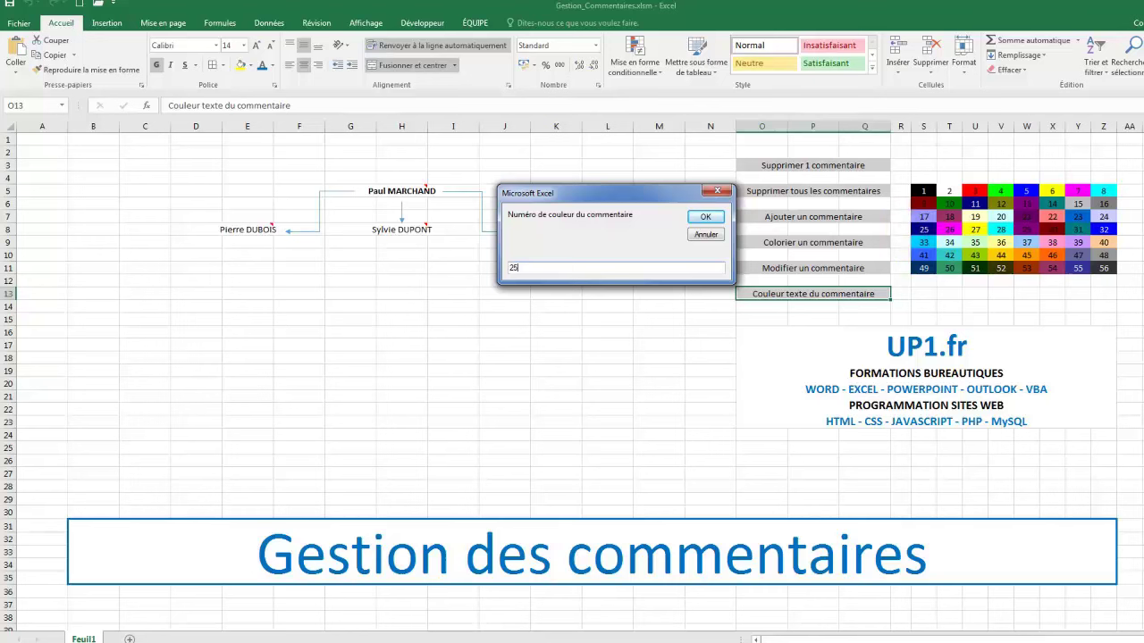
{"action": "left_click", "coordinate": [706, 219]}
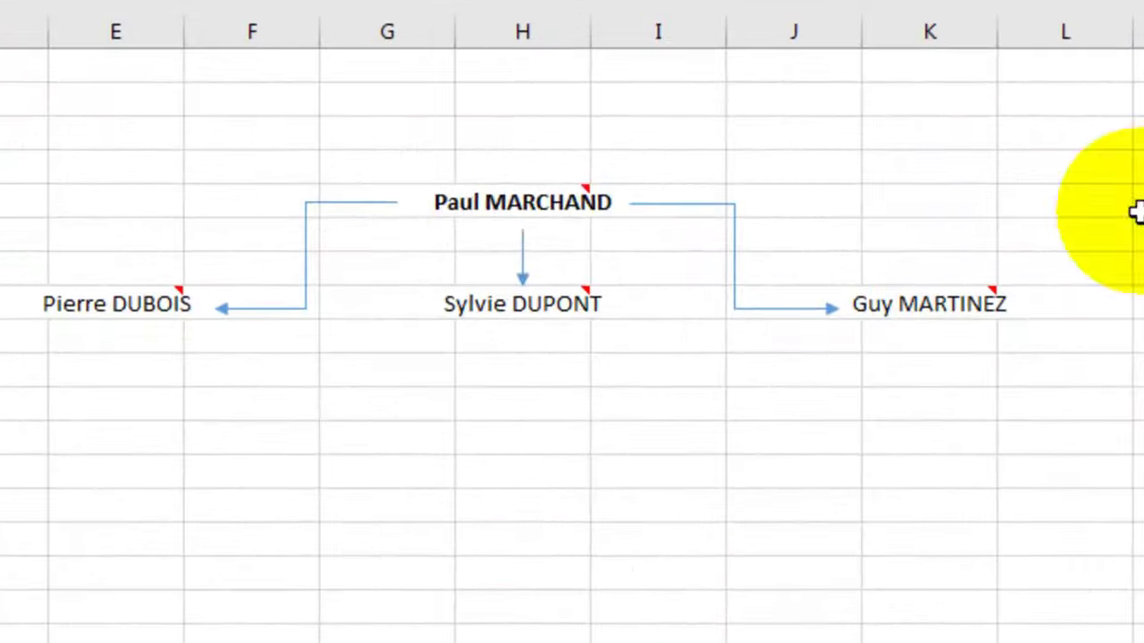
{"action": "mouse_move", "coordinate": [521, 197]}
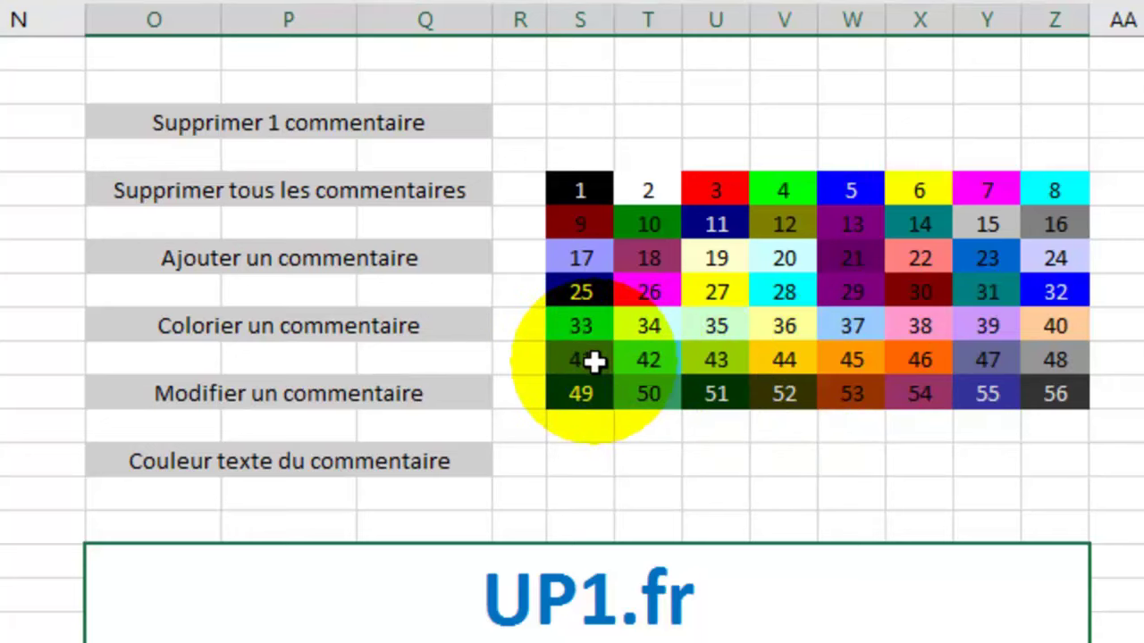
Step: Run the comment-colouring macro on cell H5
{"action": "left_click", "coordinate": [594, 360]}
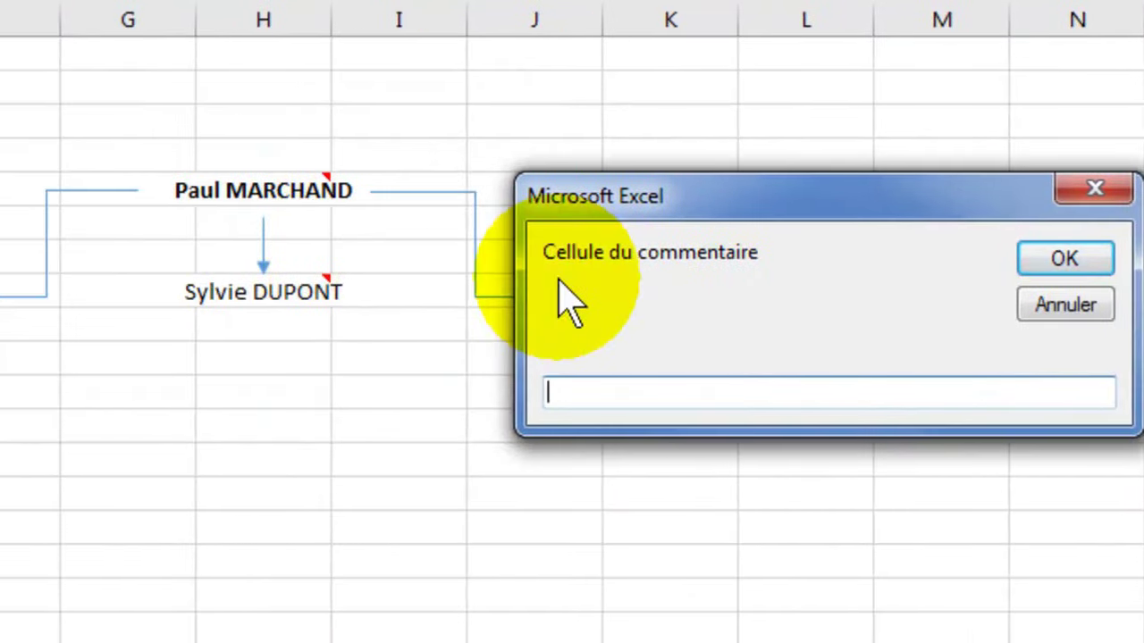
{"action": "type", "text": "H5"}
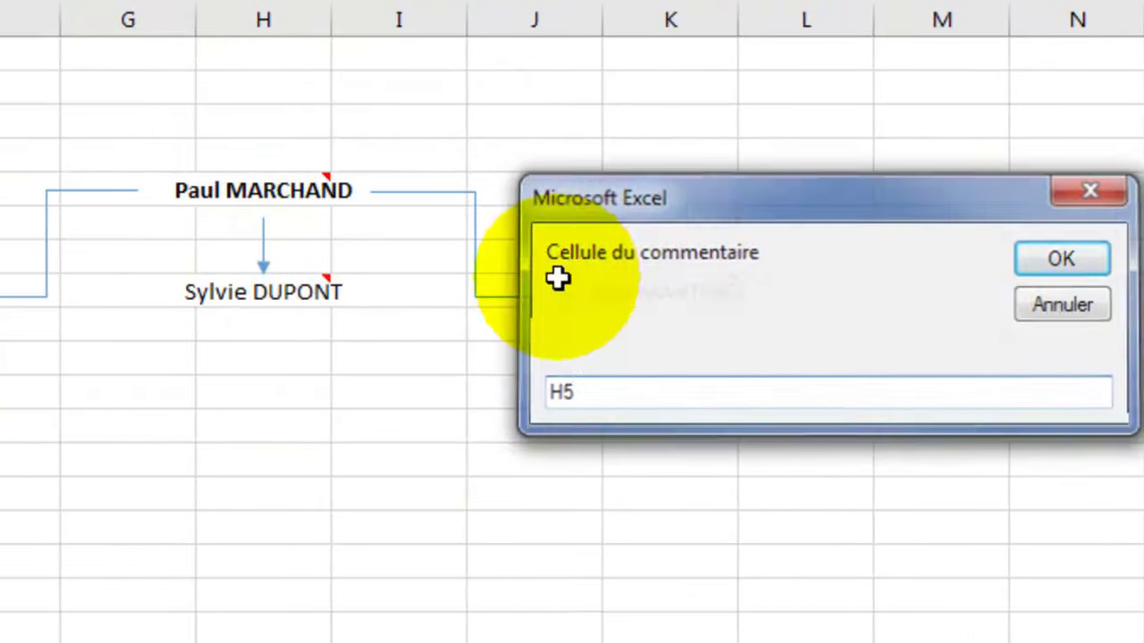
{"action": "key", "text": "Return"}
{"action": "mouse_move", "coordinate": [268, 193]}
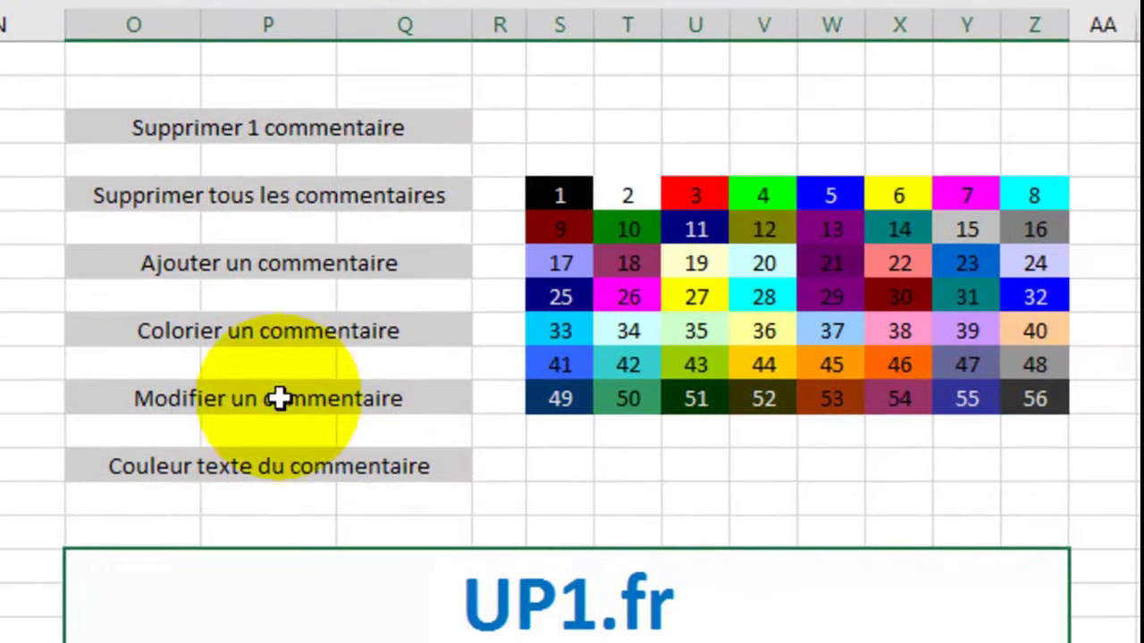
Step: Remove H5's comment with Supprimer 1 commentaire, then run Supprimer tous les commentaires
{"action": "left_click", "coordinate": [223, 132]}
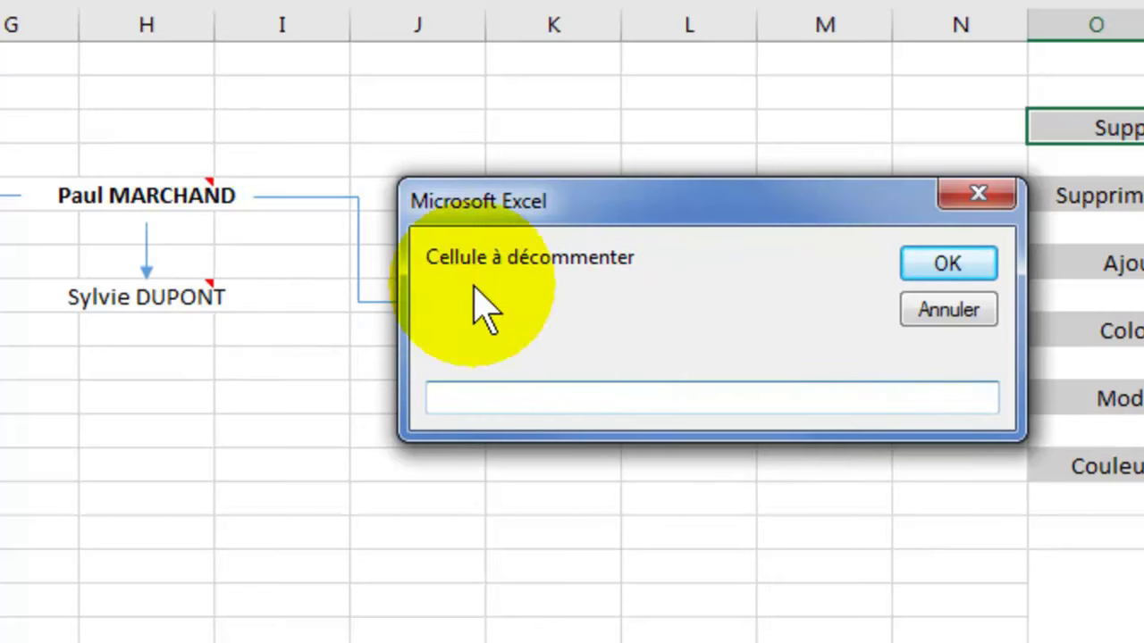
{"action": "type", "text": "H"}
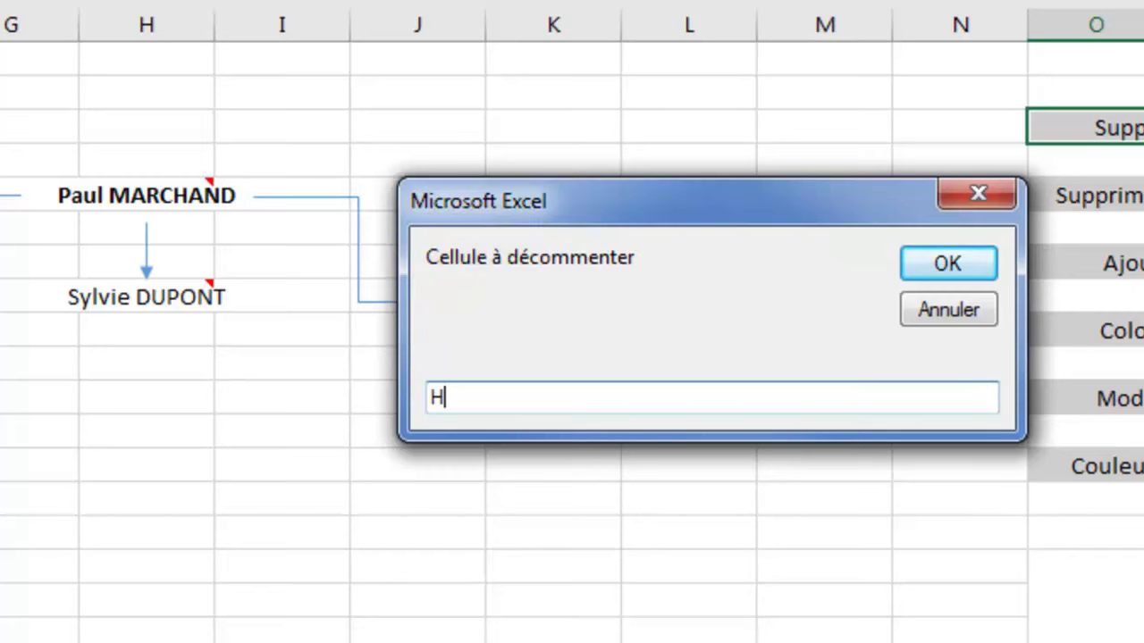
{"action": "key", "text": "Return"}
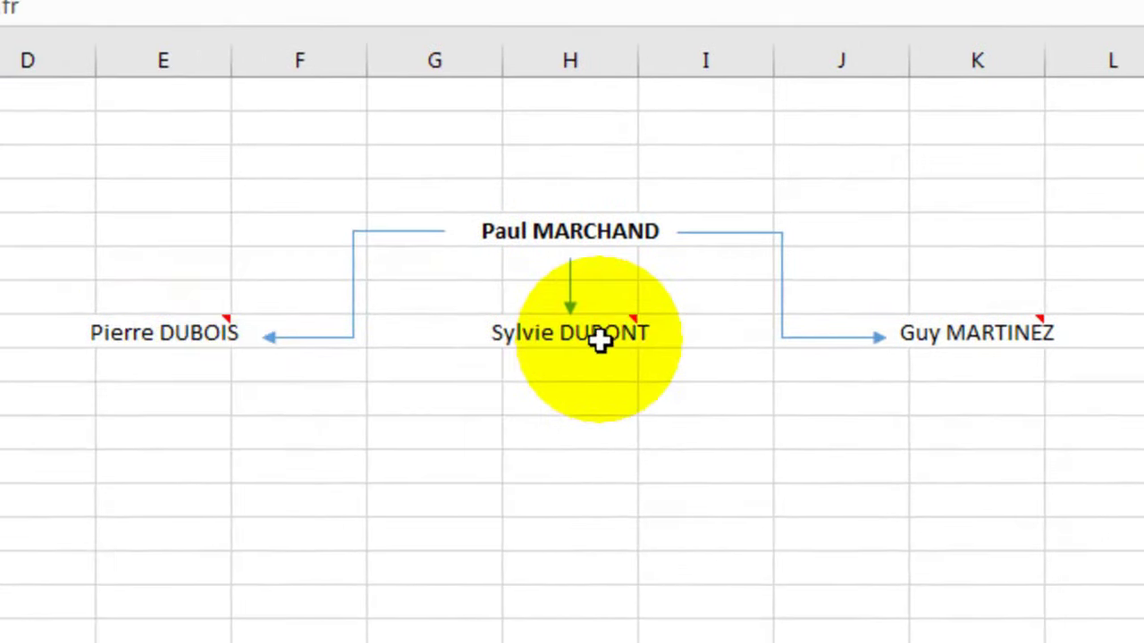
{"action": "mouse_move", "coordinate": [505, 333]}
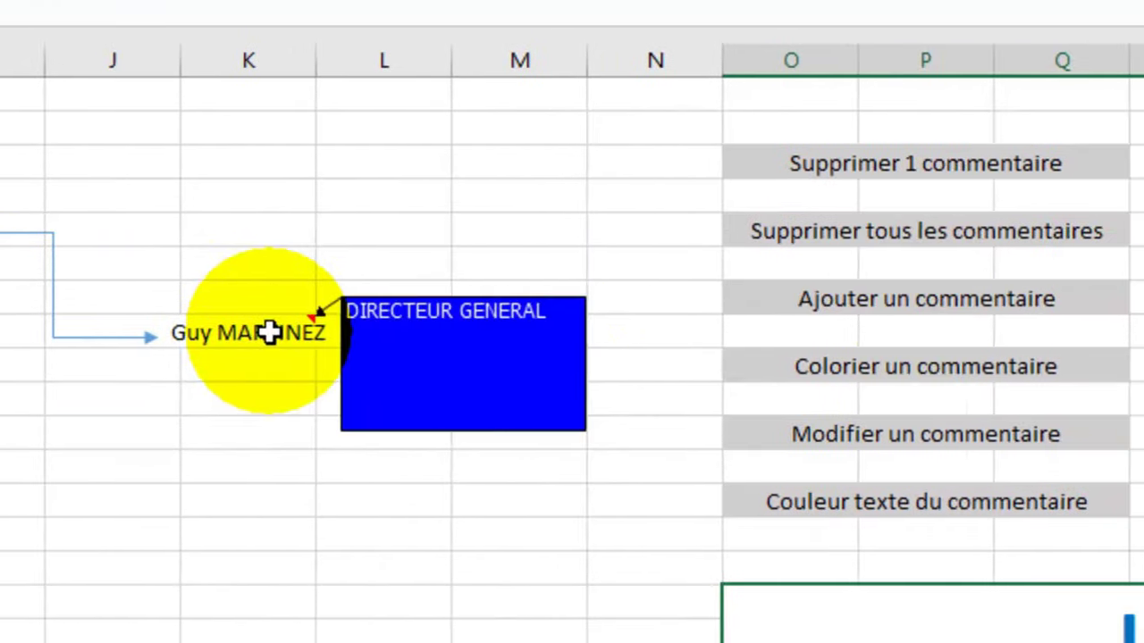
{"action": "left_click", "coordinate": [905, 232]}
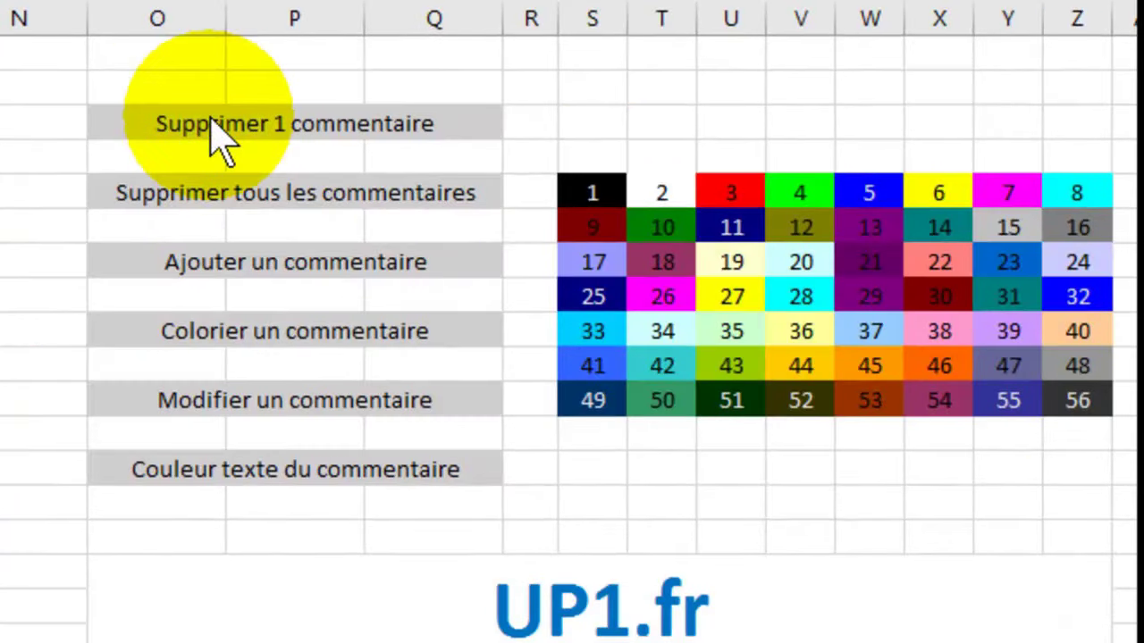
{"action": "left_click", "coordinate": [195, 122]}
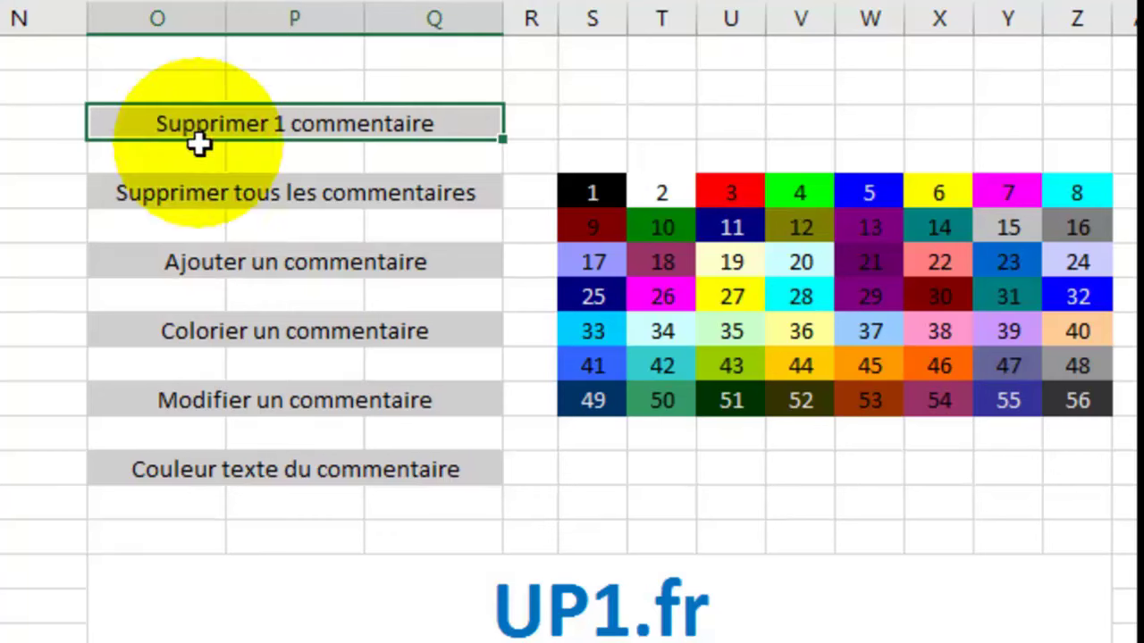
{"action": "left_click", "coordinate": [189, 191]}
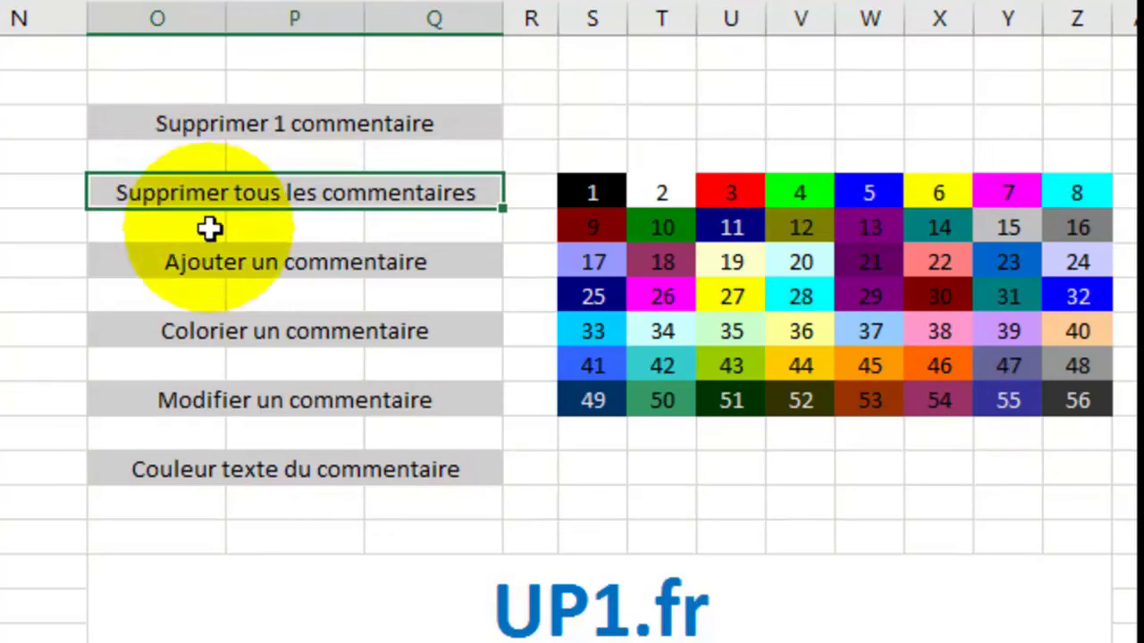
{"action": "left_click", "coordinate": [204, 260]}
{"action": "left_click", "coordinate": [218, 337]}
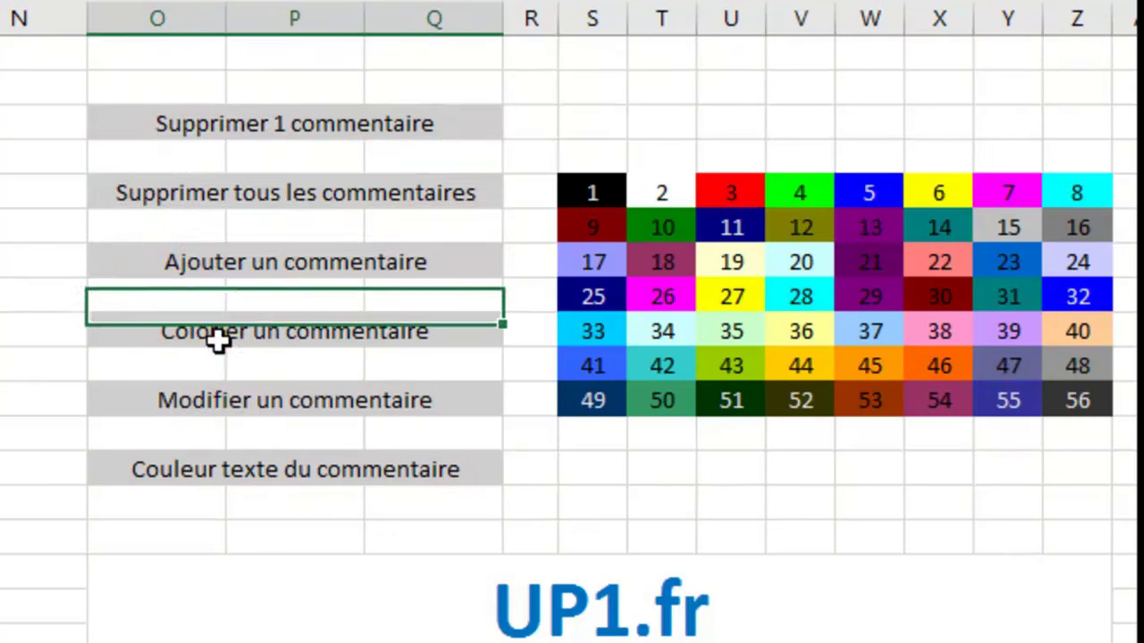
{"action": "left_click", "coordinate": [226, 398]}
{"action": "left_click", "coordinate": [233, 470]}
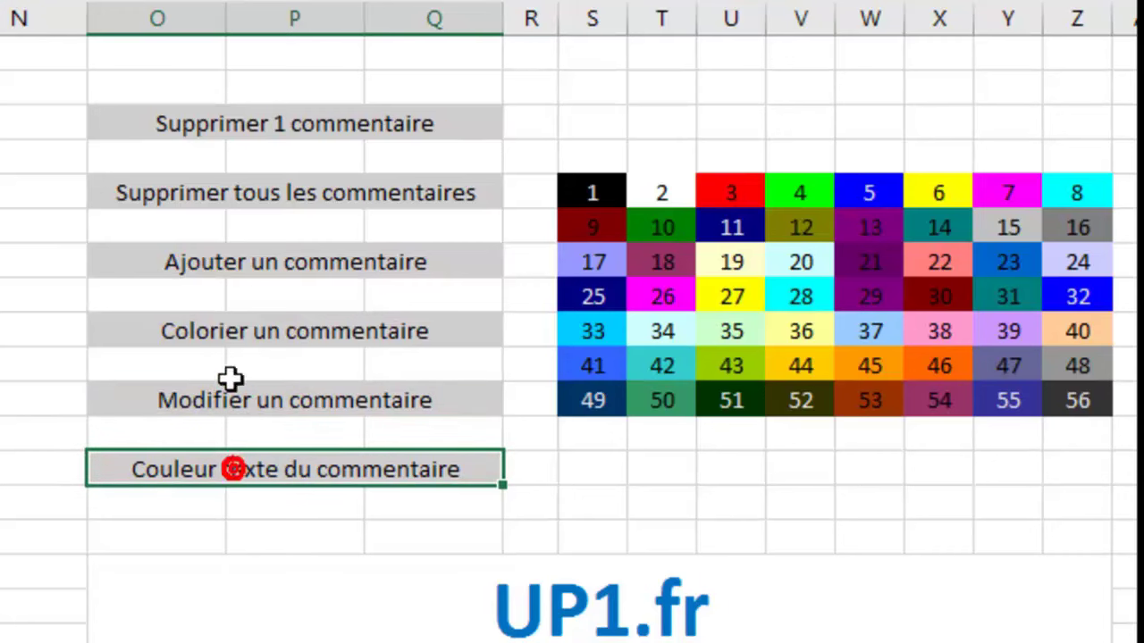
{"action": "left_click", "coordinate": [197, 132]}
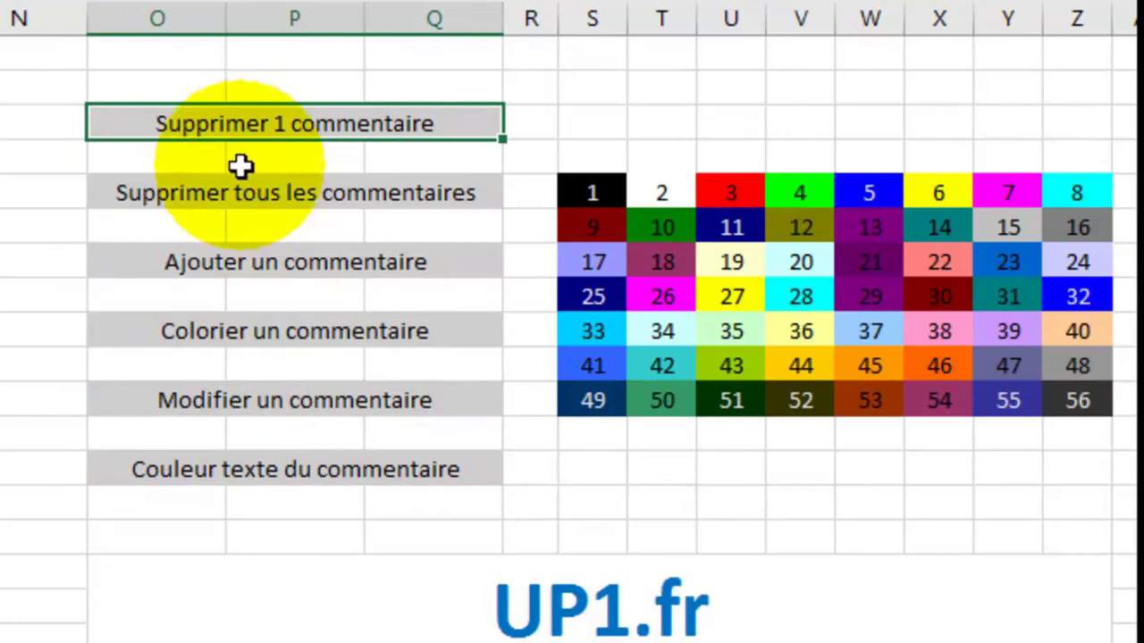
{"action": "left_click", "coordinate": [751, 250]}
{"action": "left_click", "coordinate": [762, 362]}
{"action": "left_click", "coordinate": [871, 340]}
{"action": "left_click", "coordinate": [871, 293]}
{"action": "left_click", "coordinate": [871, 259]}
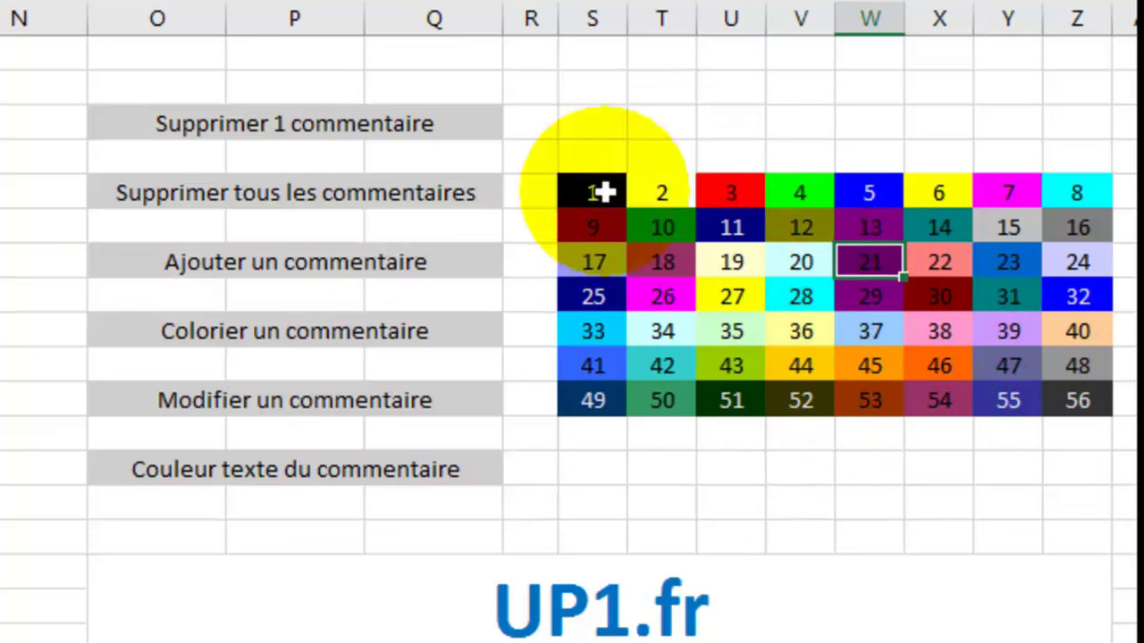
{"action": "left_click", "coordinate": [166, 186]}
{"action": "left_click", "coordinate": [188, 127]}
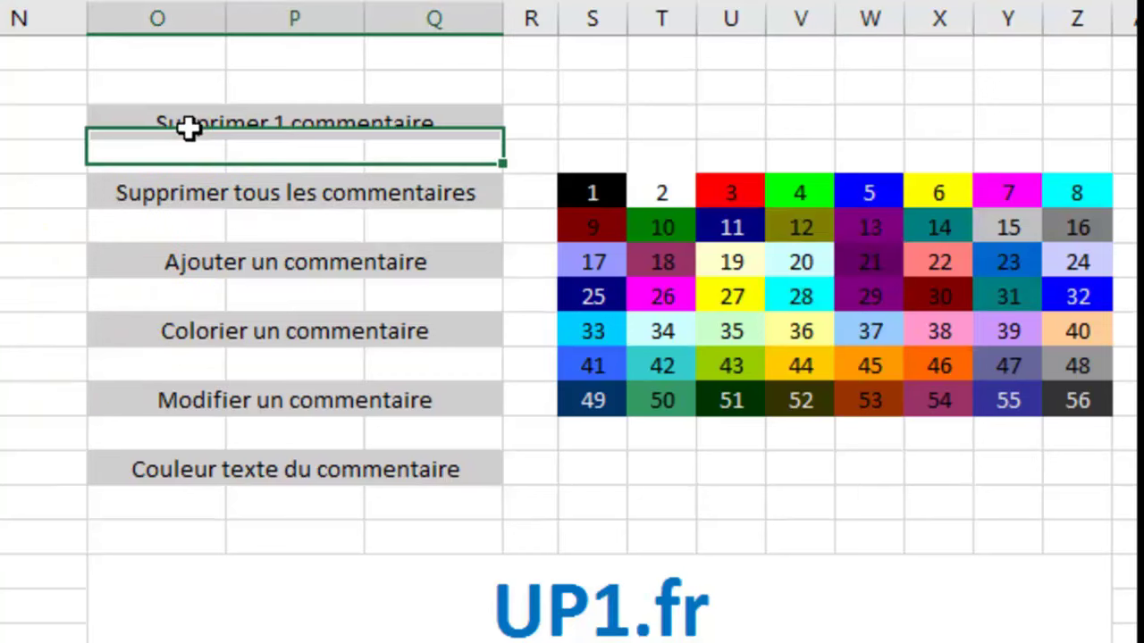
{"action": "left_click", "coordinate": [225, 262]}
{"action": "left_click", "coordinate": [262, 342]}
{"action": "left_click", "coordinate": [640, 320]}
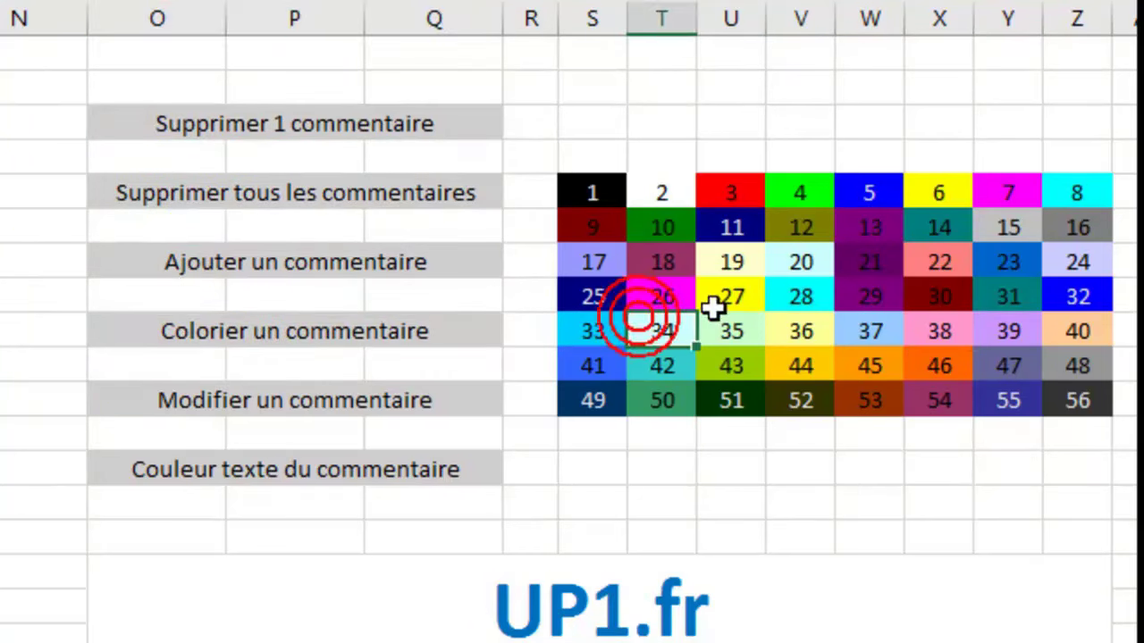
{"action": "left_click", "coordinate": [713, 301]}
{"action": "left_click", "coordinate": [779, 257]}
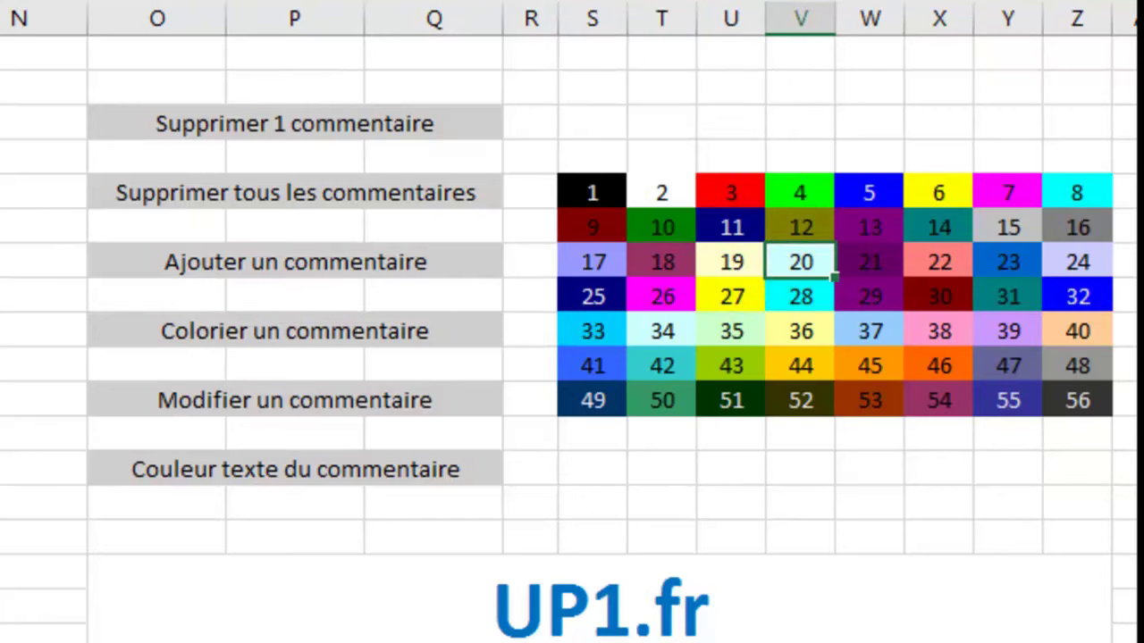
Step: Create the Worksheet_SelectionChange handler in the VBA editor, sized beside the sheet
{"action": "key", "text": "alt+F11"}
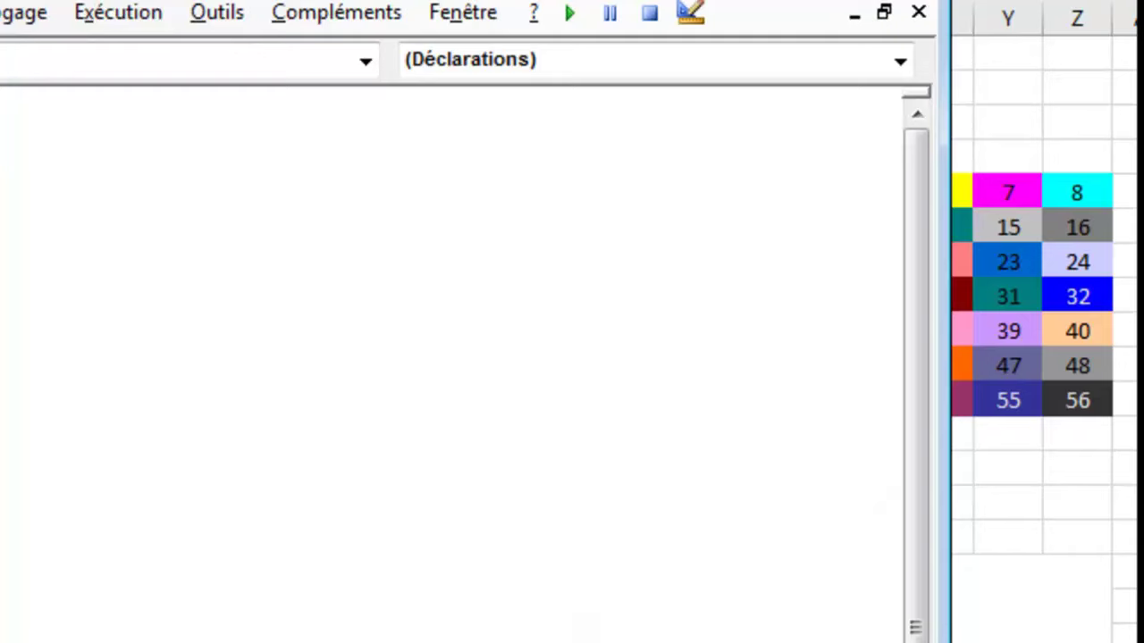
{"action": "left_click", "coordinate": [365, 59]}
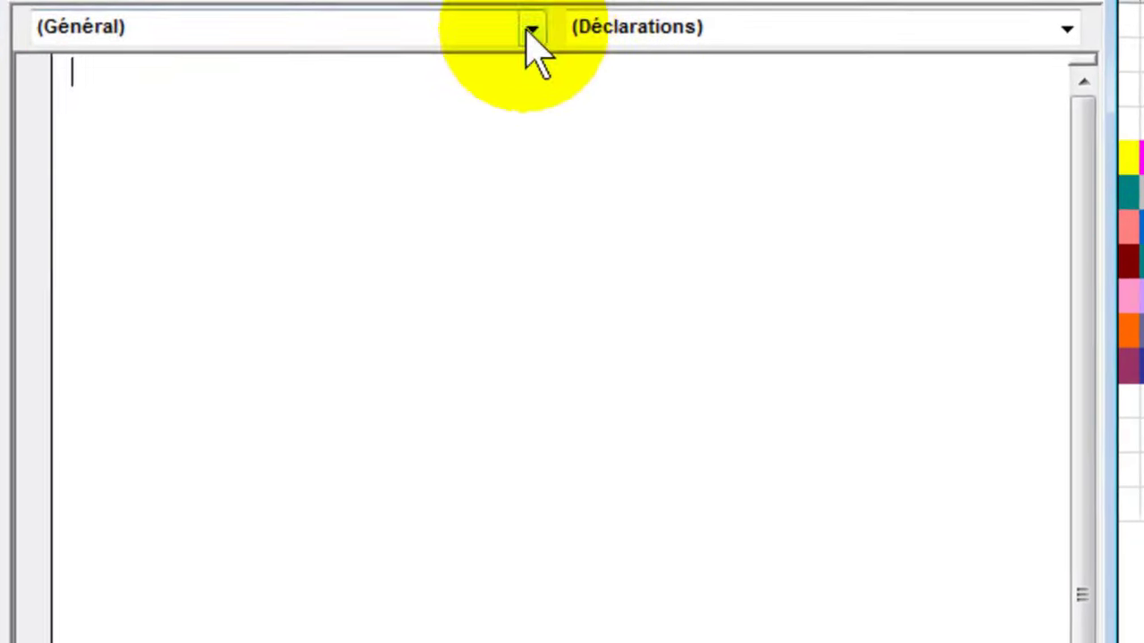
{"action": "left_click", "coordinate": [265, 82]}
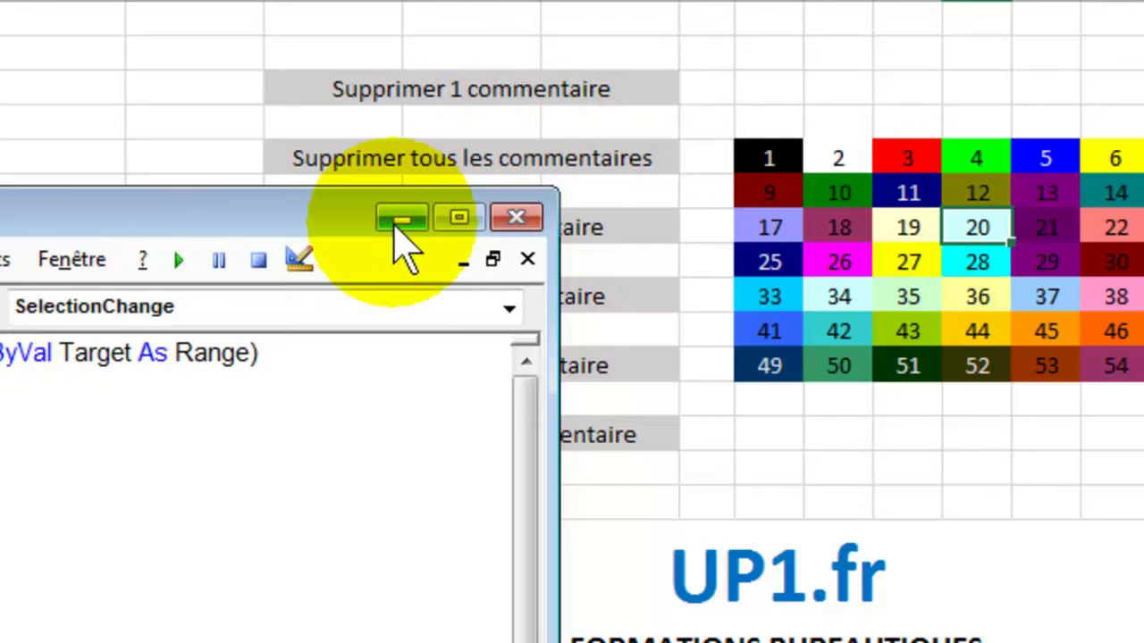
{"action": "double_click", "coordinate": [299, 211]}
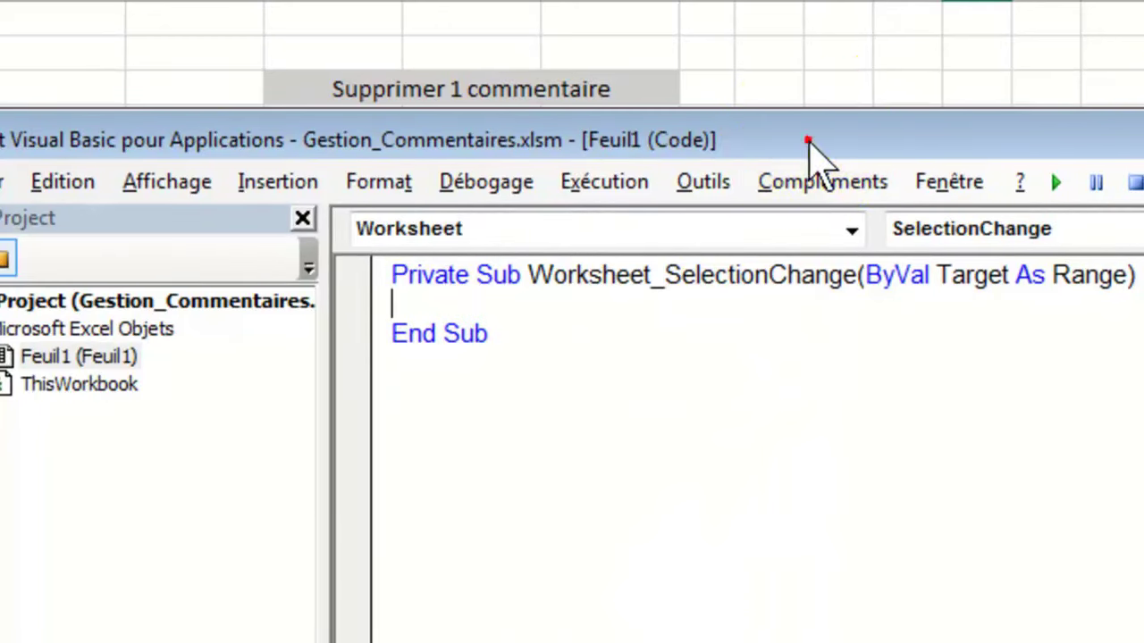
{"action": "double_click", "coordinate": [811, 143]}
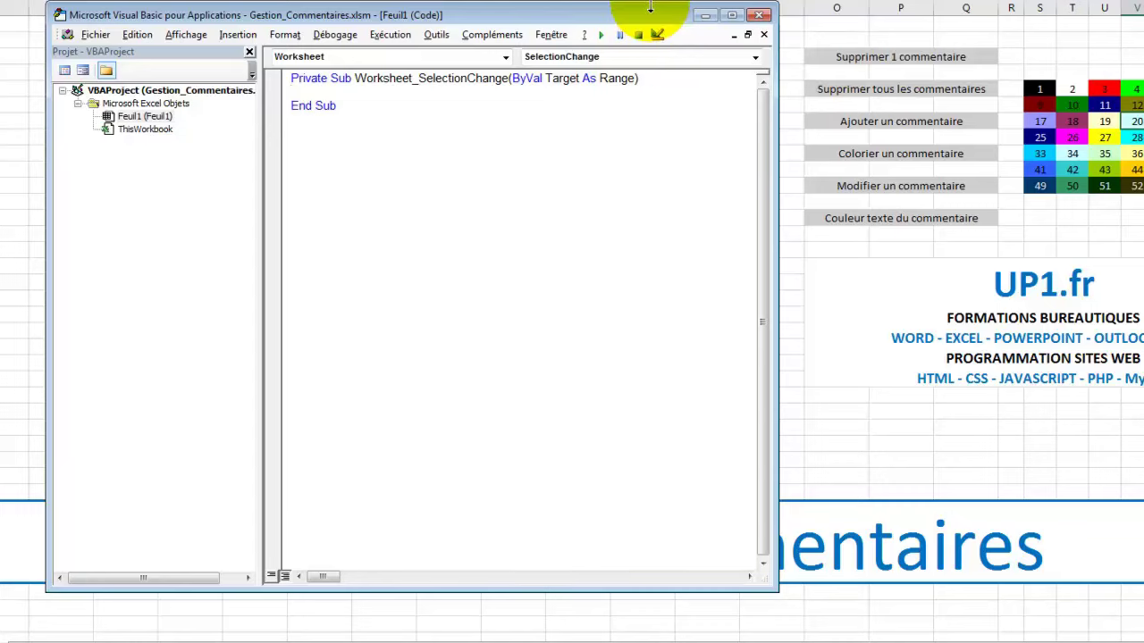
{"action": "mouse_move", "coordinate": [650, 7]}
{"action": "left_mouse_down"}
{"action": "mouse_move", "coordinate": [651, 70]}
{"action": "mouse_move", "coordinate": [927, 39]}
{"action": "left_mouse_up"}
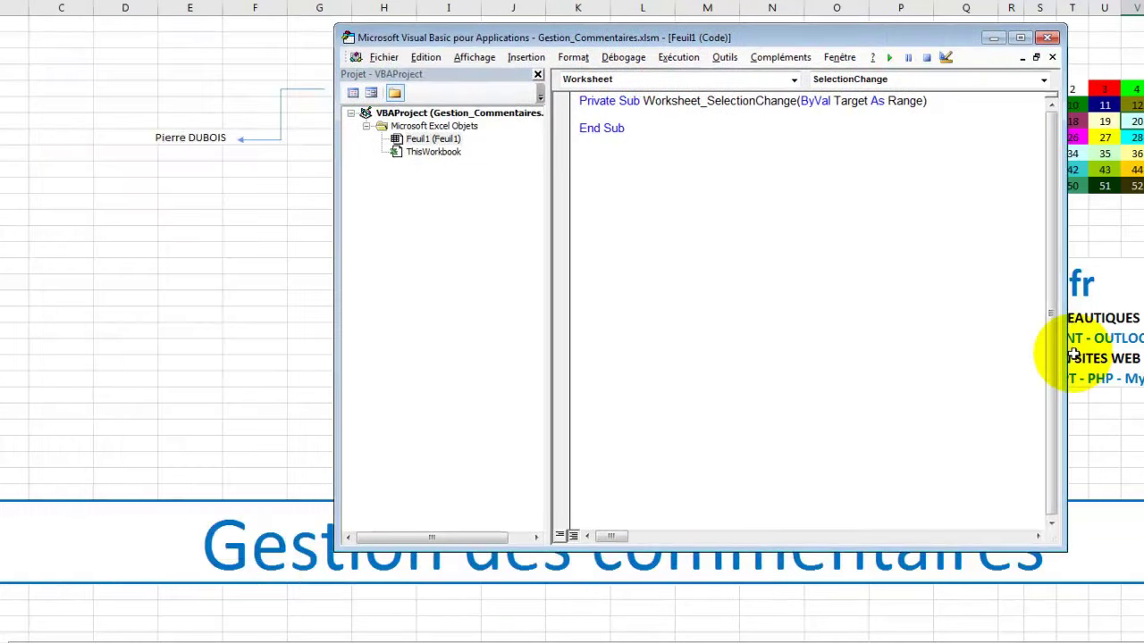
Step: Write an If ActiveCell = Range("O3") Then … End If block in the handler
{"action": "type", "text": "if activecell"}
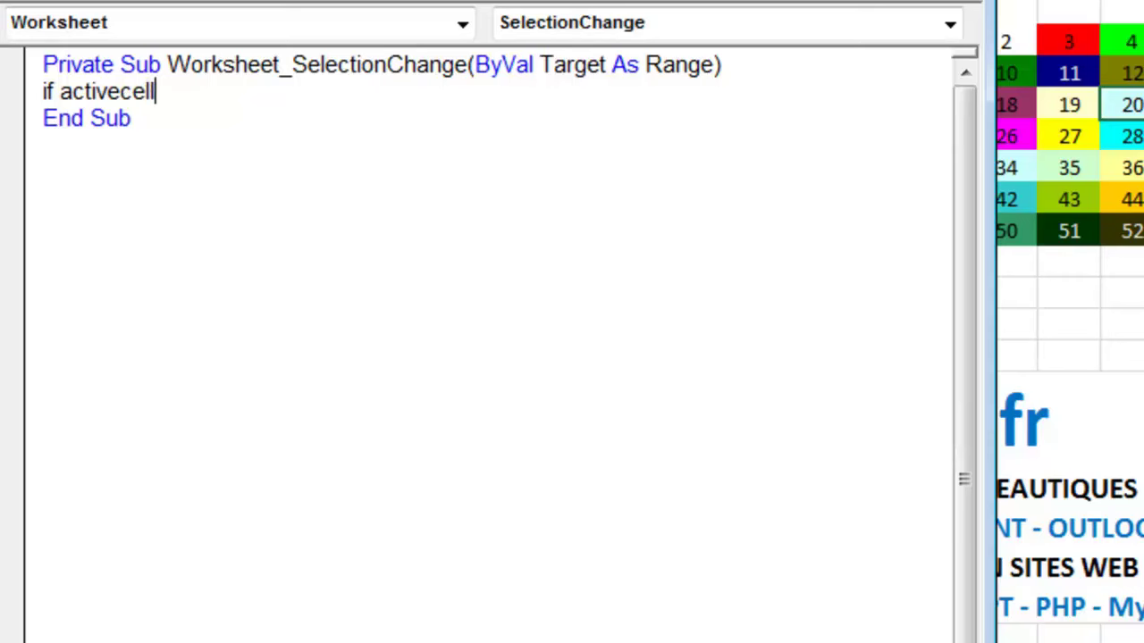
{"action": "type", "text": "range(\"O"}
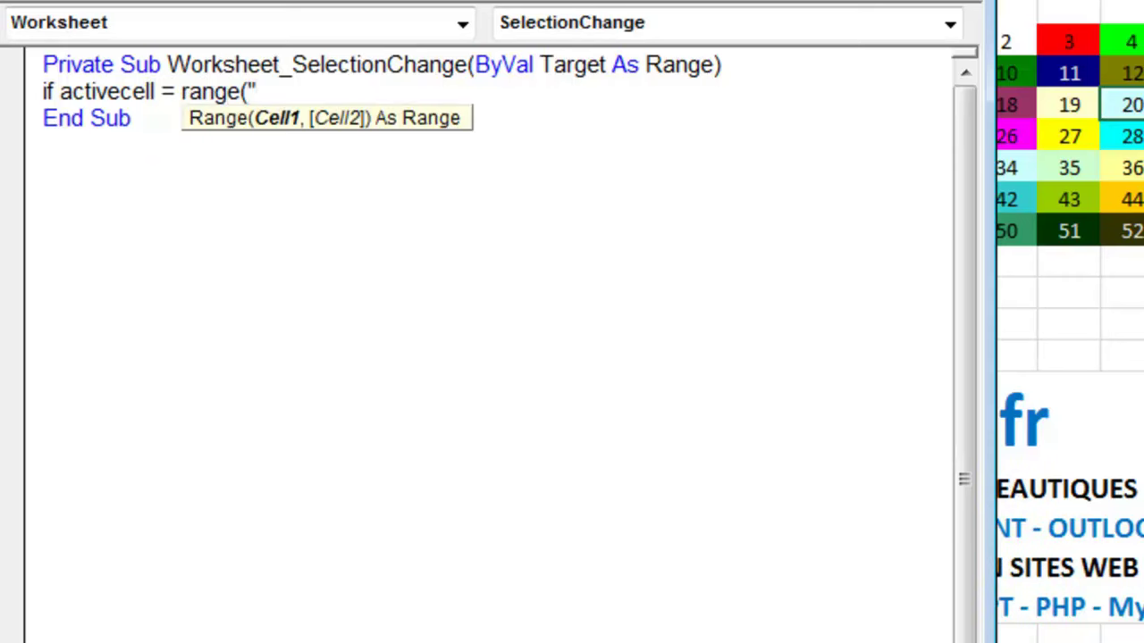
{"action": "type", "text": "3\") then"}
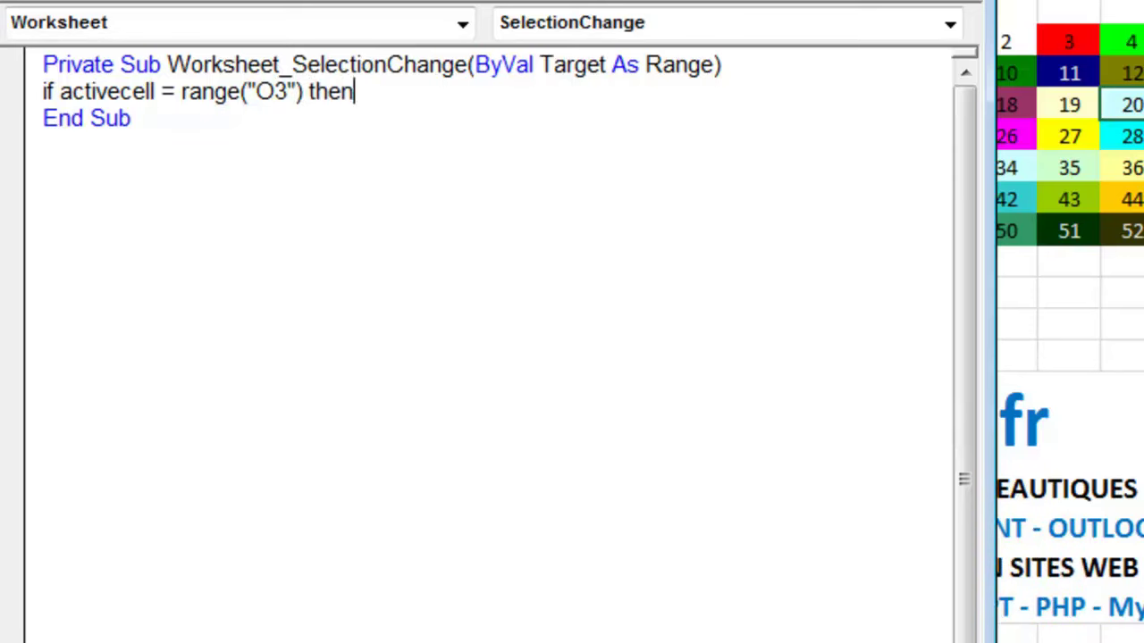
{"action": "key", "text": "Return"}
{"action": "key", "text": "Return"}
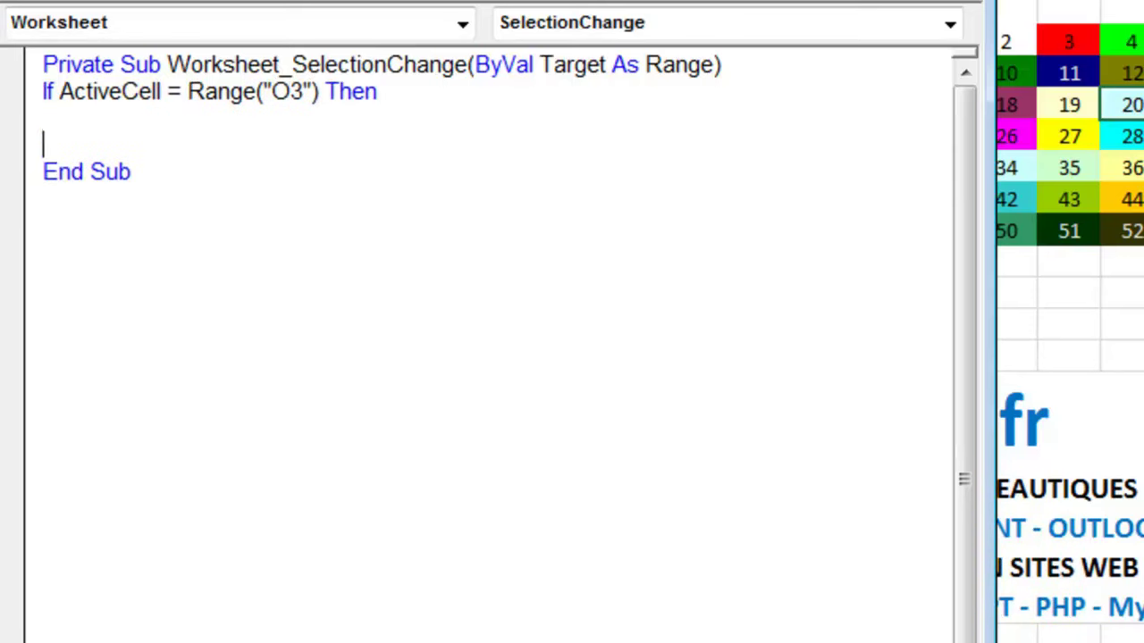
{"action": "type", "text": "endif"}
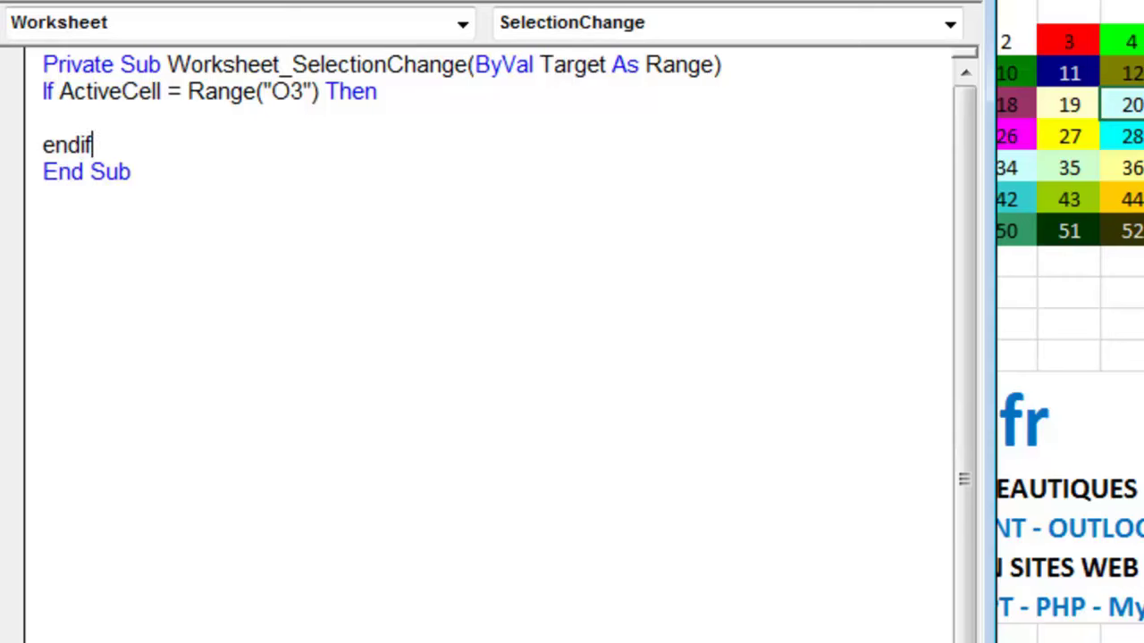
{"action": "left_click", "coordinate": [43, 118]}
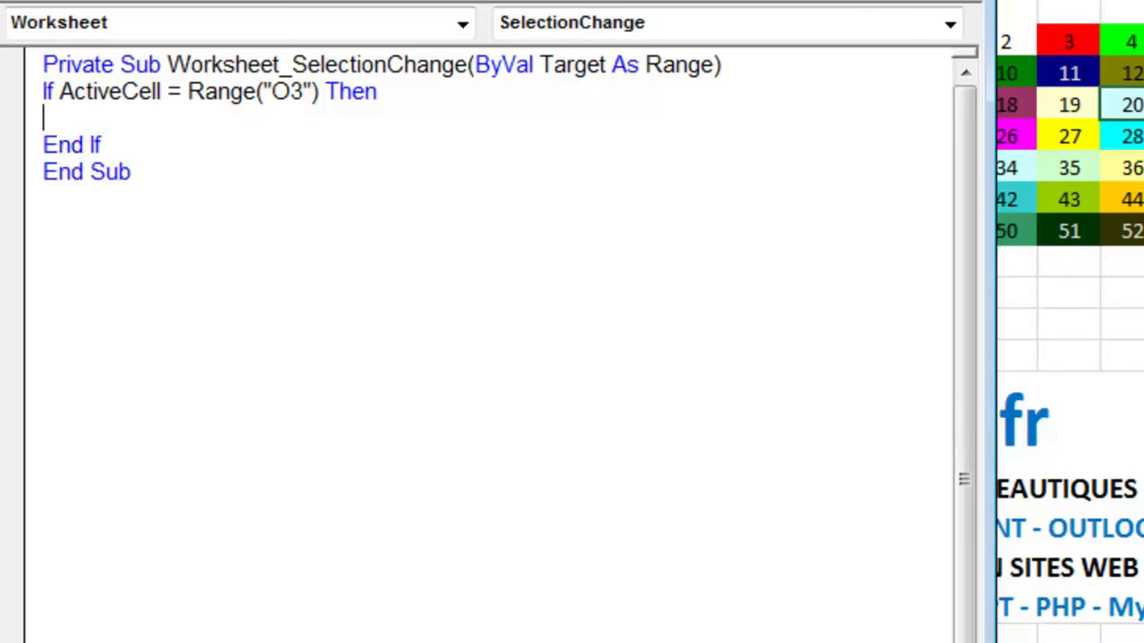
{"action": "left_click_drag", "start_coordinate": [638, 4], "coordinate": [618, 304]}
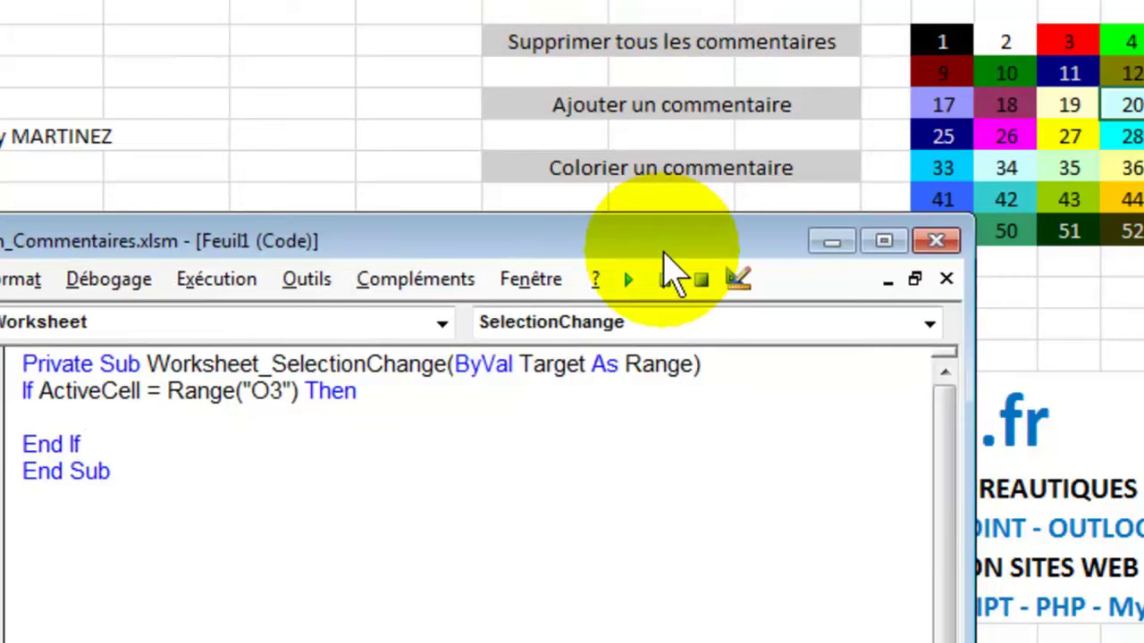
{"action": "left_click_drag", "start_coordinate": [620, 252], "coordinate": [676, 12]}
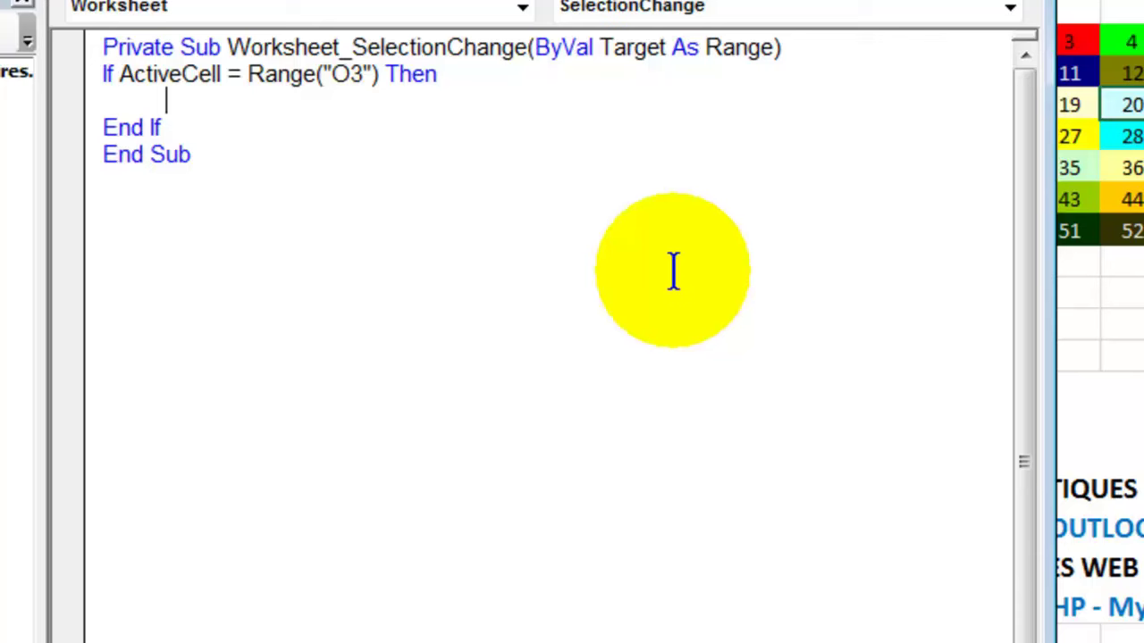
{"action": "type", "text": "cel = inputbo"}
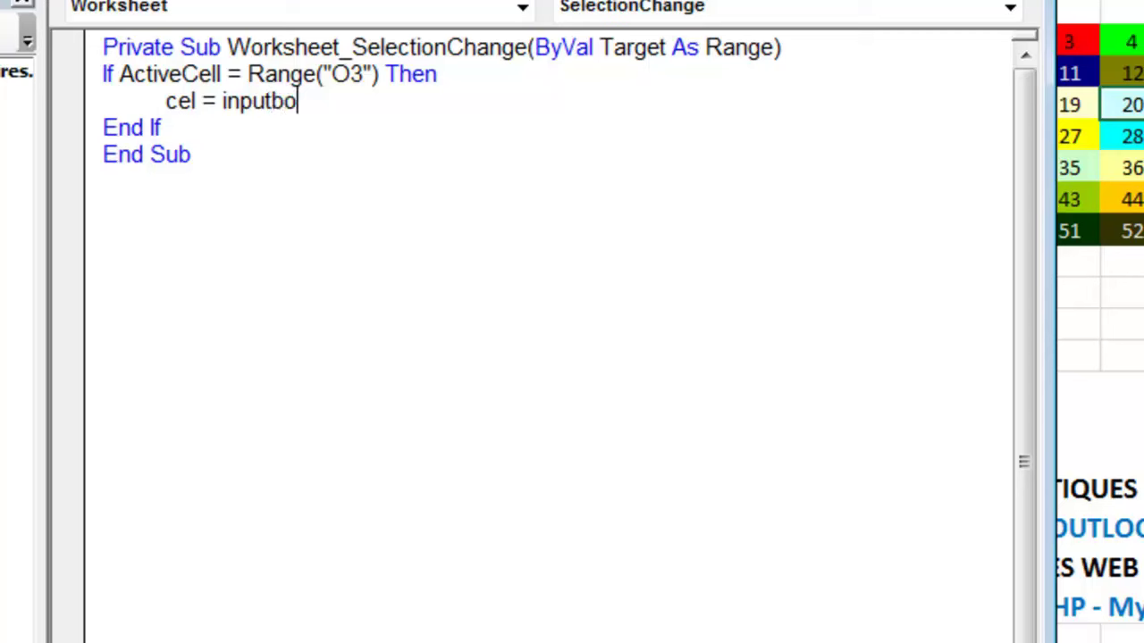
Step: Add cel = InputBox("Cellule à décommenter : ") and Set commentaire = Range(cel).Comment lines
{"action": "type", "text": "x(\""}
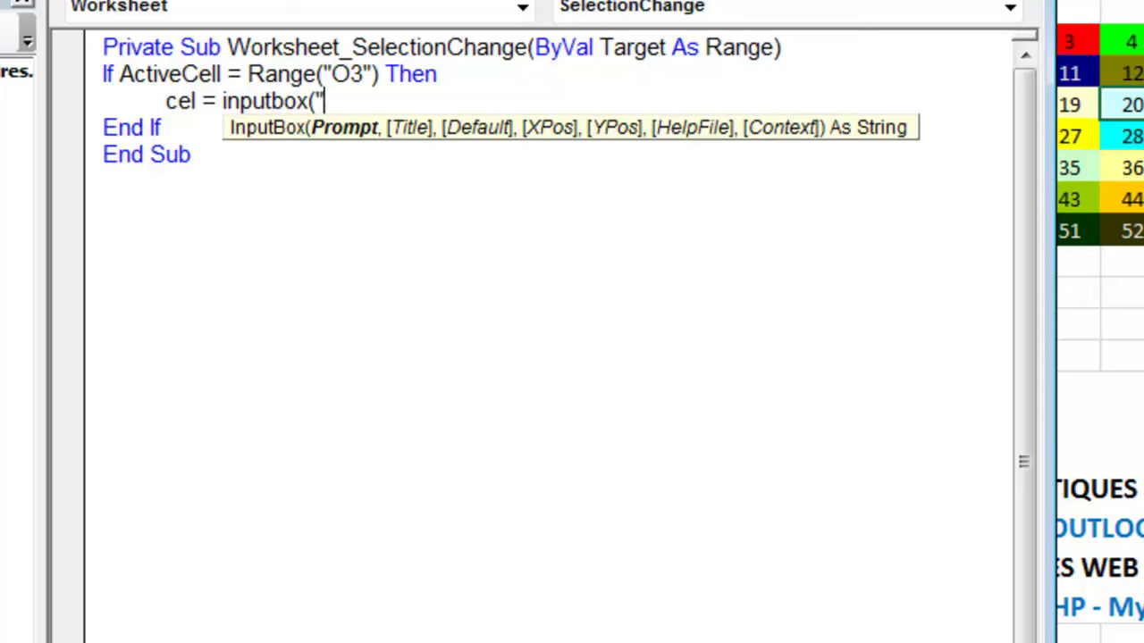
{"action": "type", "text": "Cellule "}
{"action": "type", "text": "à d"}
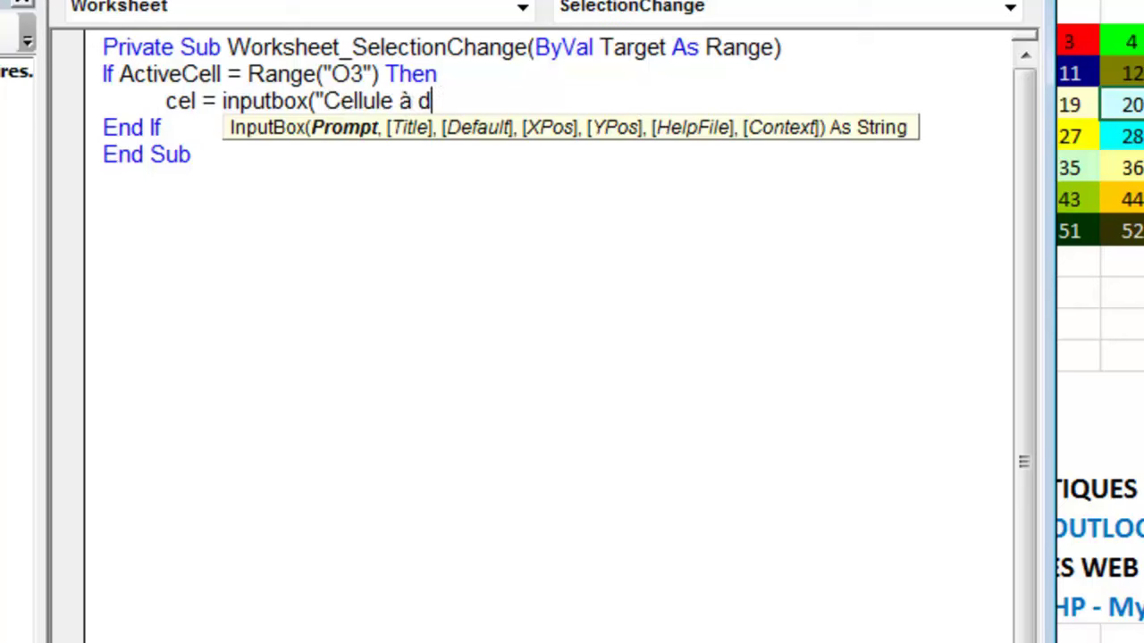
{"action": "type", "text": "écommenter :"}
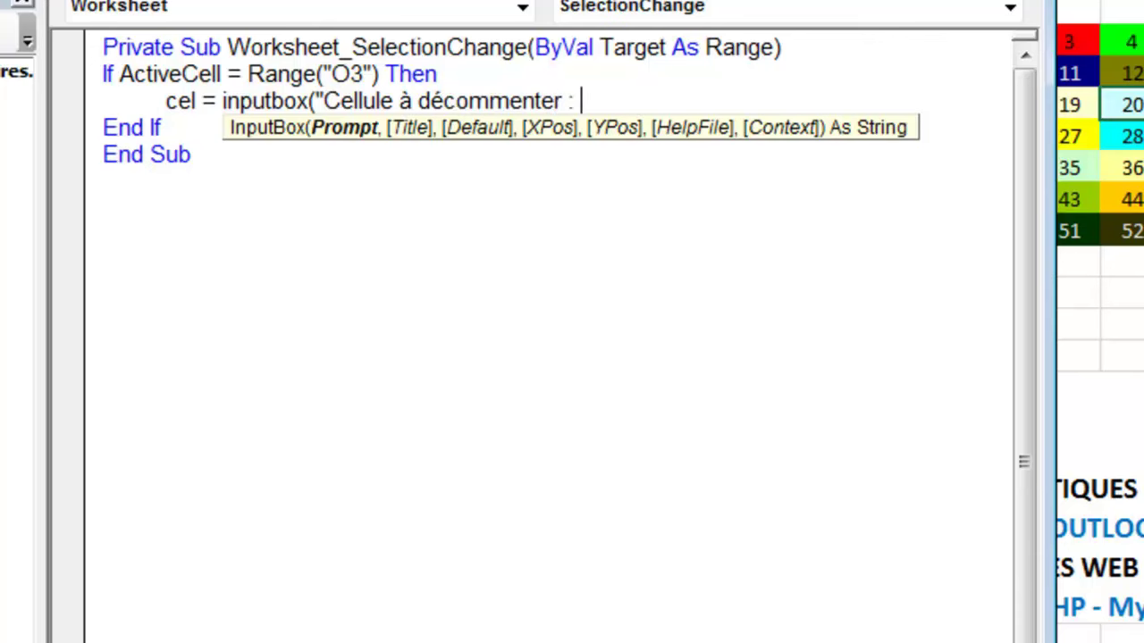
{"action": "type", "text": ")"}
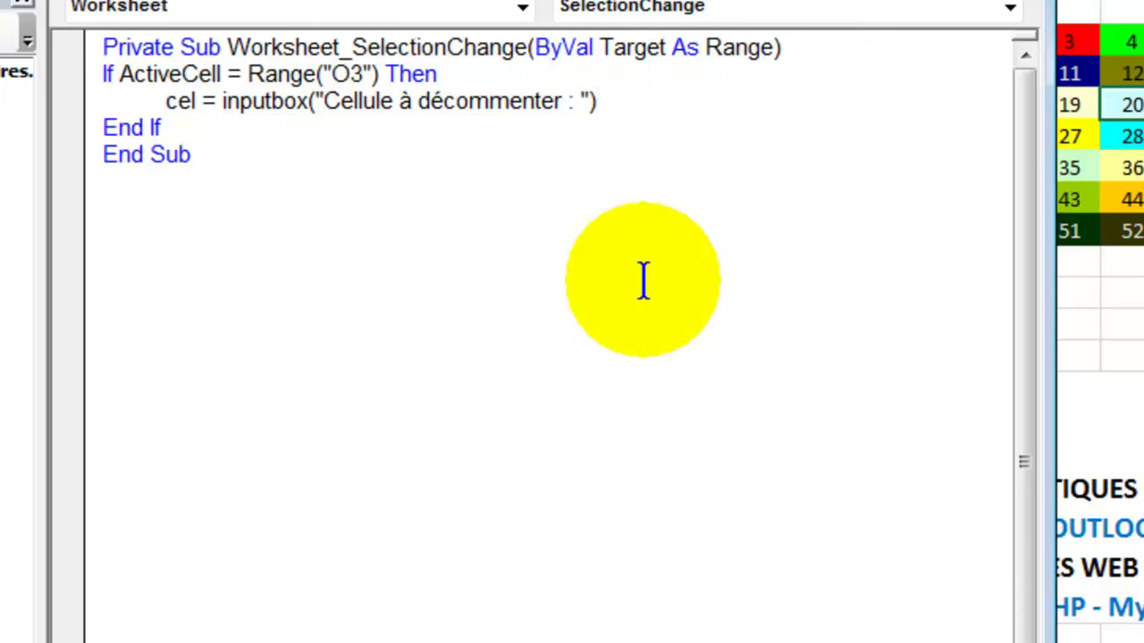
{"action": "key", "text": "Return"}
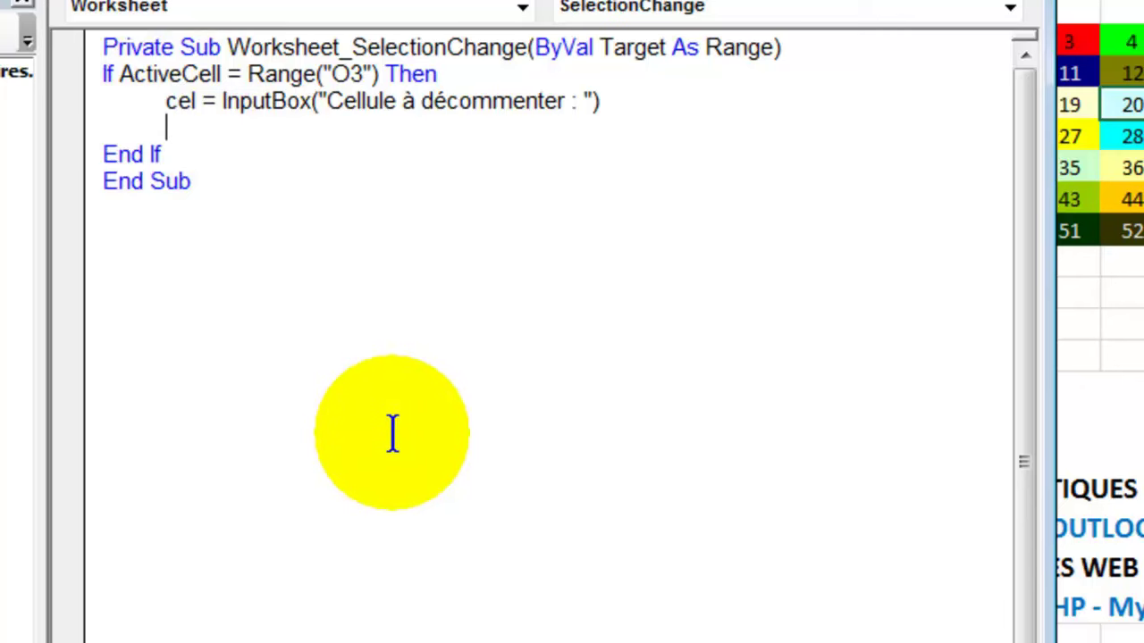
{"action": "type", "text": "se"}
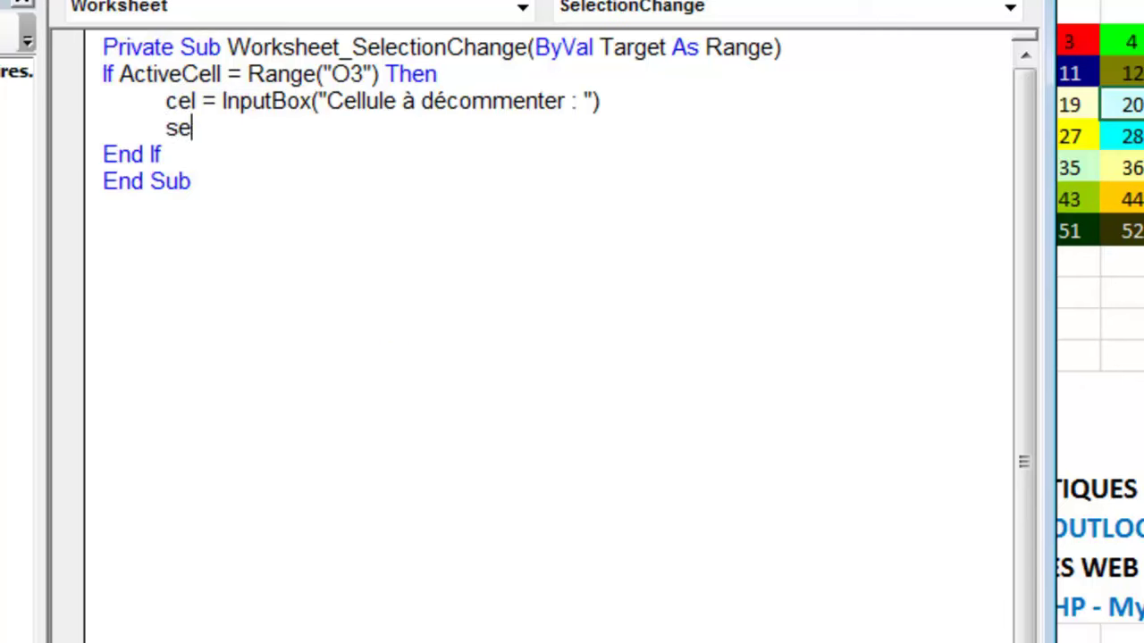
{"action": "type", "text": "t commentaire = ra"}
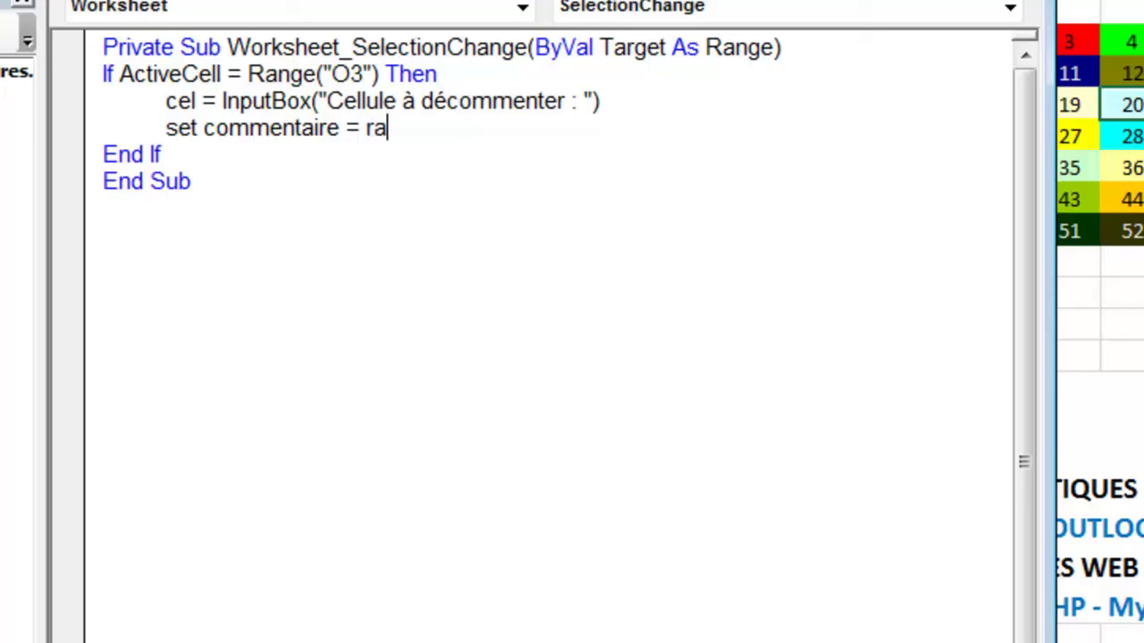
{"action": "type", "text": "nge(cel"}
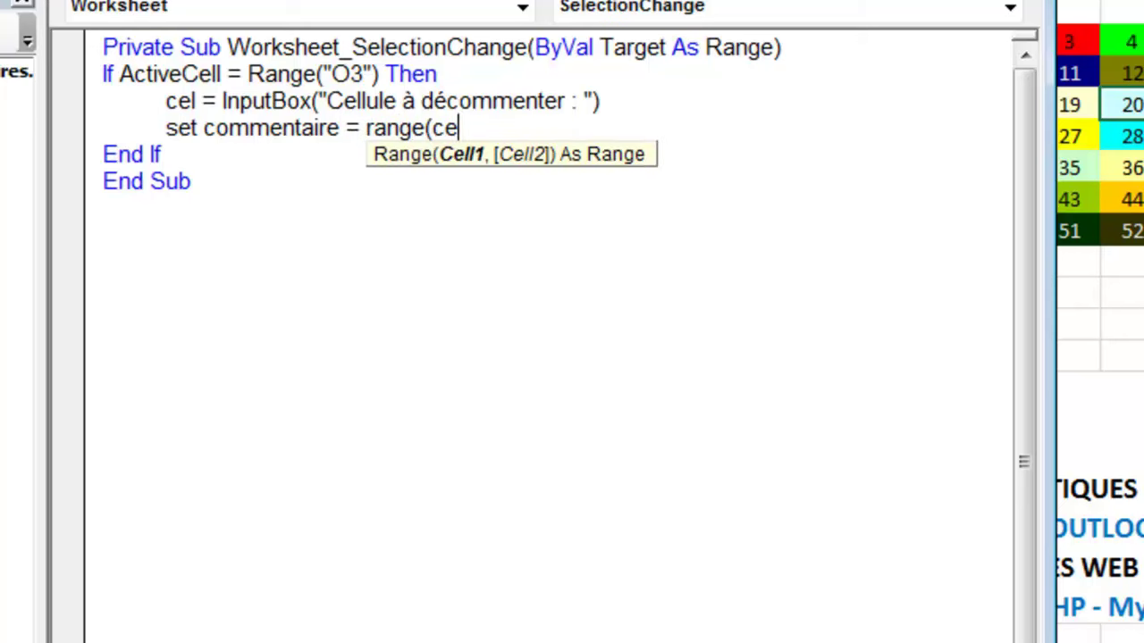
{"action": "type", "text": ")"}
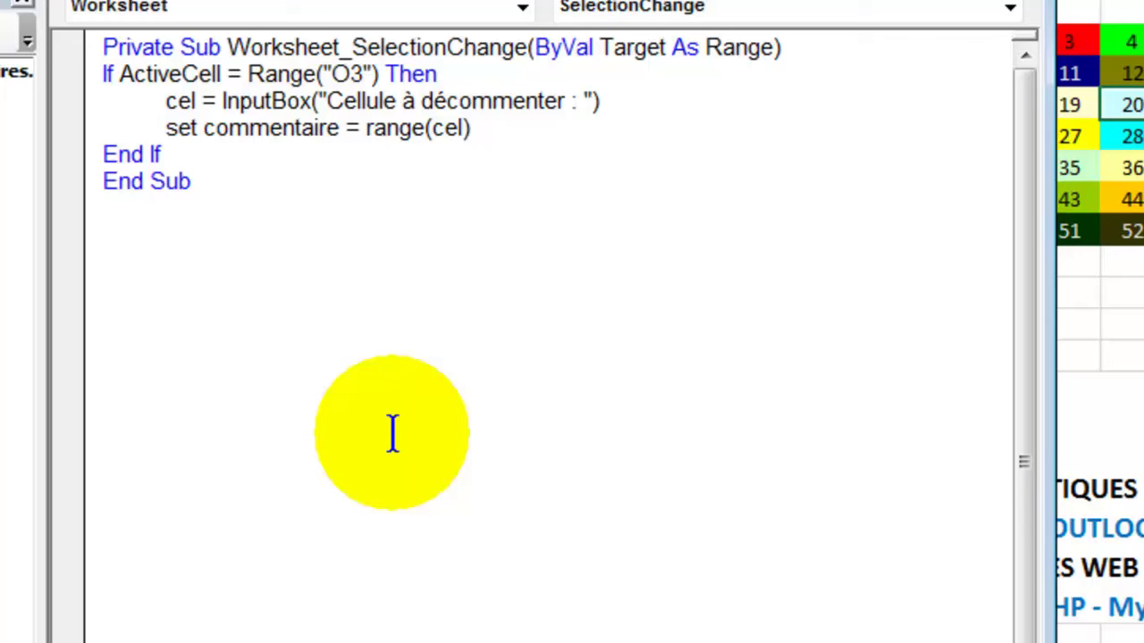
{"action": "type", "text": ".comment"}
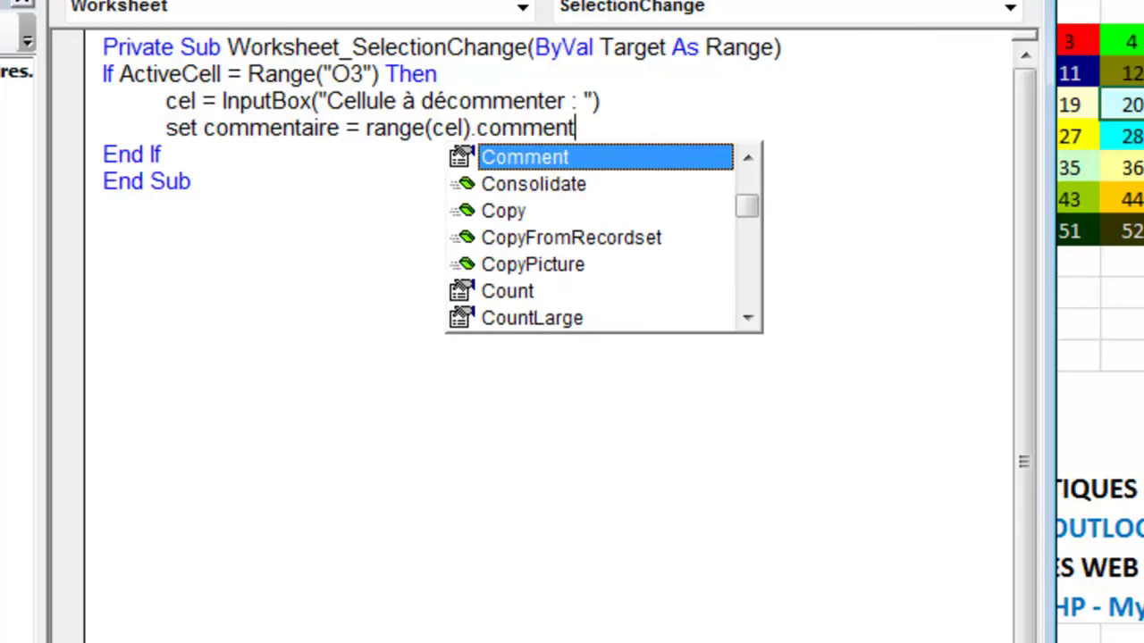
{"action": "key", "text": "Return"}
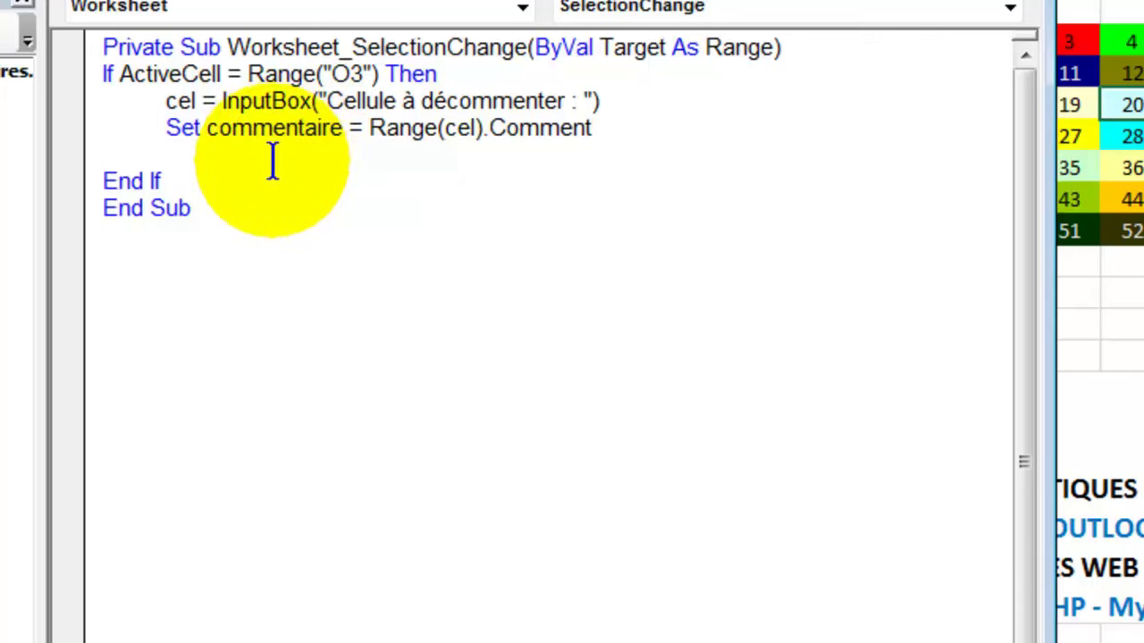
Step: Write If Not commentaire Is Nothing: delete Range(cel).Comment, Else MsgBox "Pas de commentaire dans " & cel
{"action": "type", "text": "if not "}
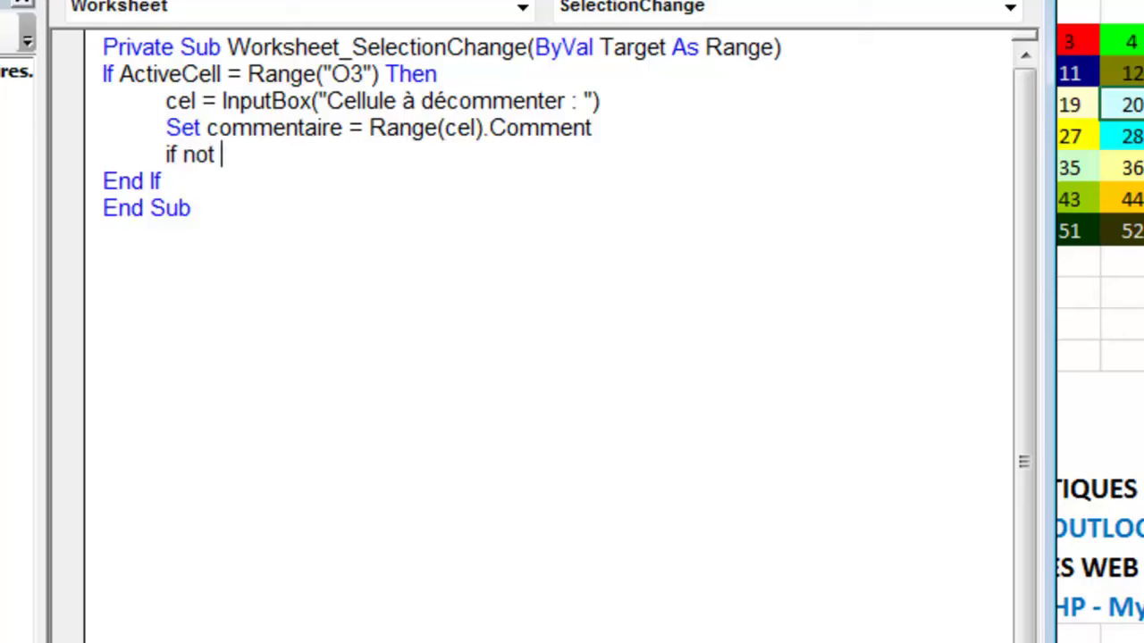
{"action": "type", "text": "commen"}
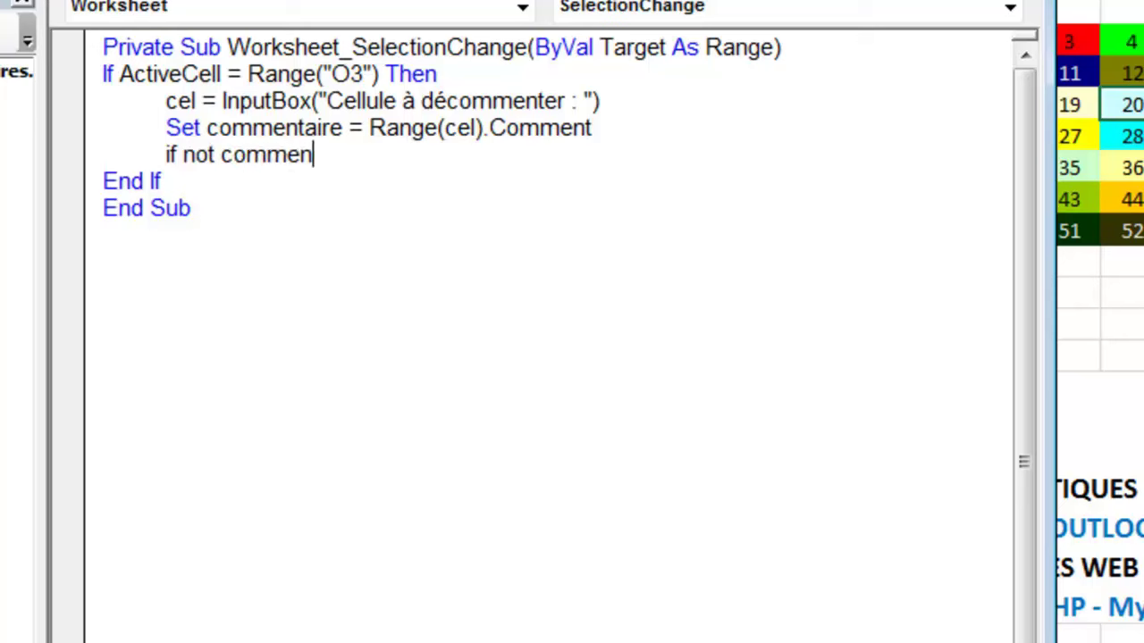
{"action": "type", "text": "taire is nothing then"}
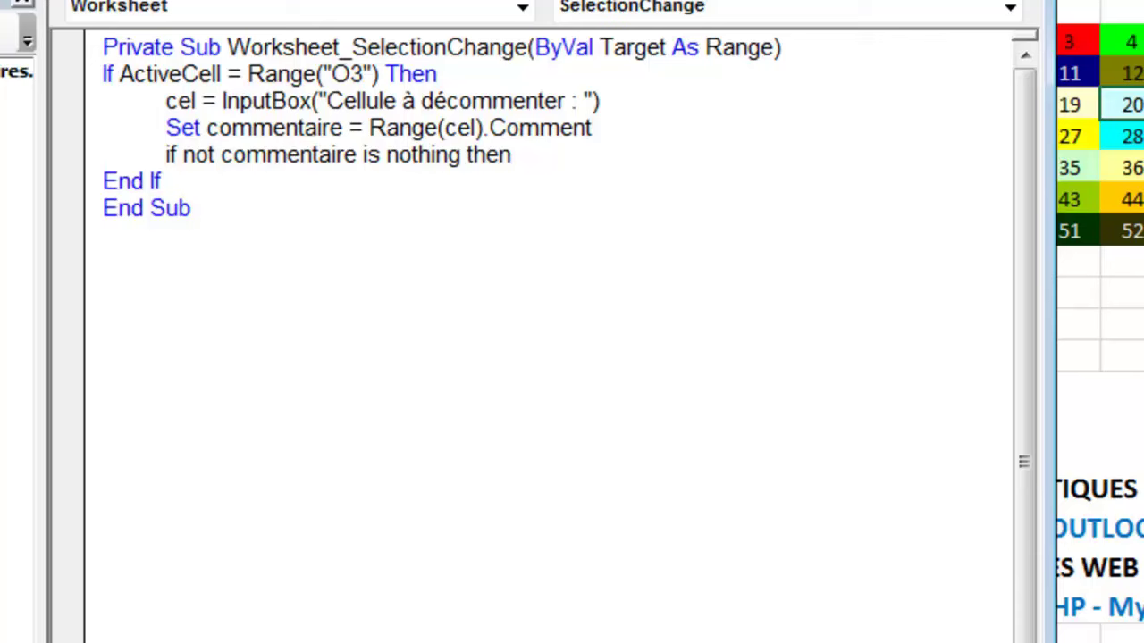
{"action": "key", "text": "Return"}
{"action": "type", "text": "ange(ce"}
{"action": "type", "text": ")"}
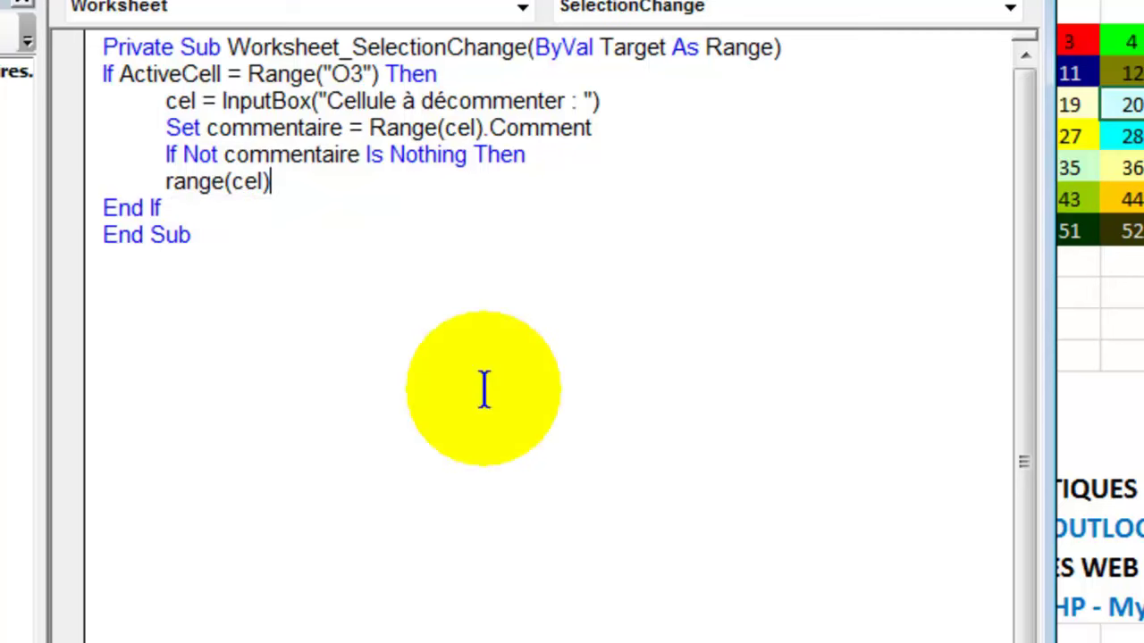
{"action": "type", "text": ".co"}
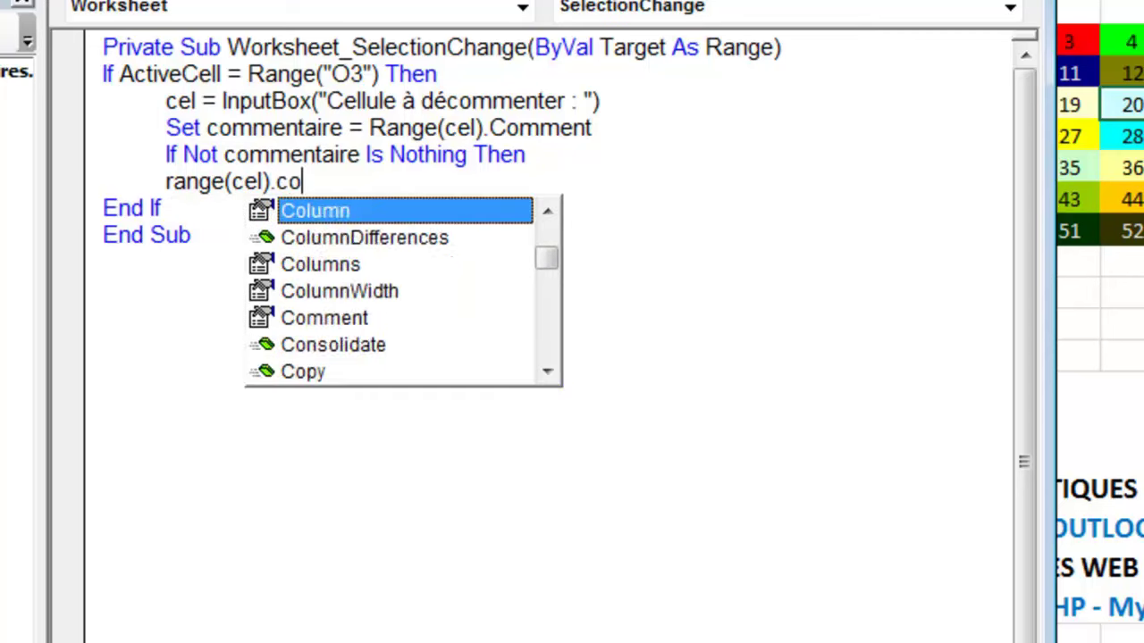
{"action": "type", "text": "mment"}
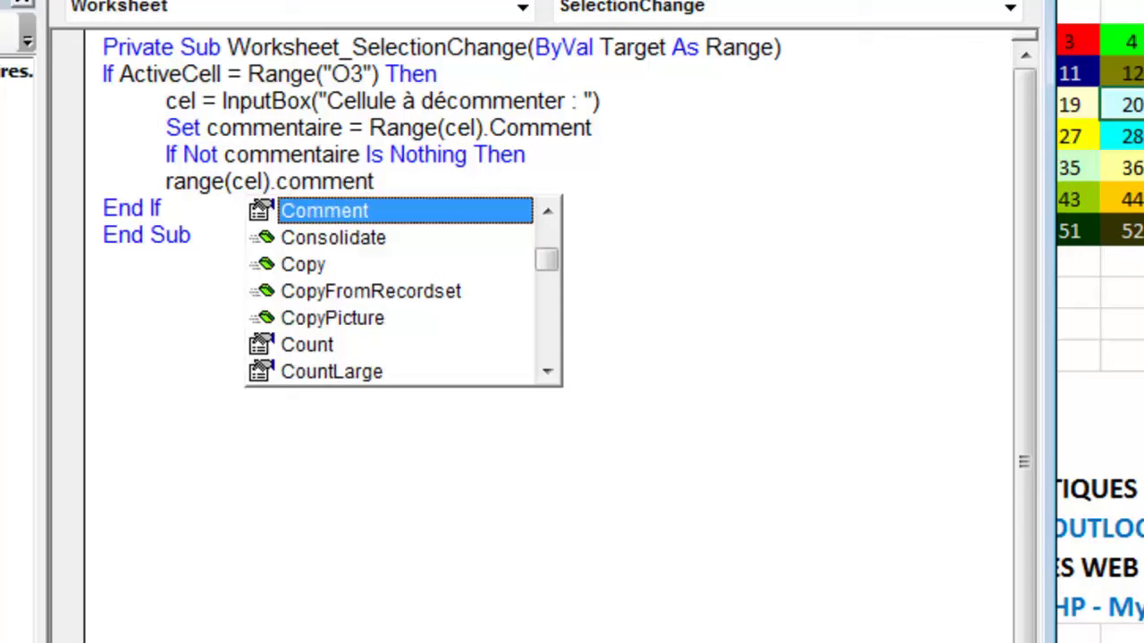
{"action": "type", "text": ".delete"}
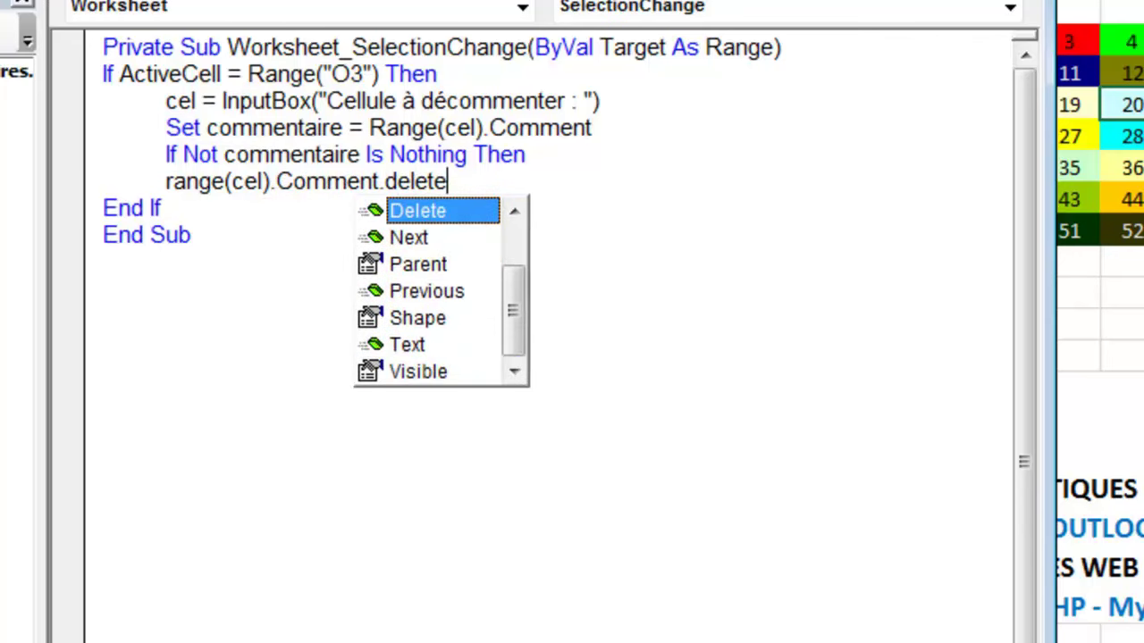
{"action": "key", "text": "Return"}
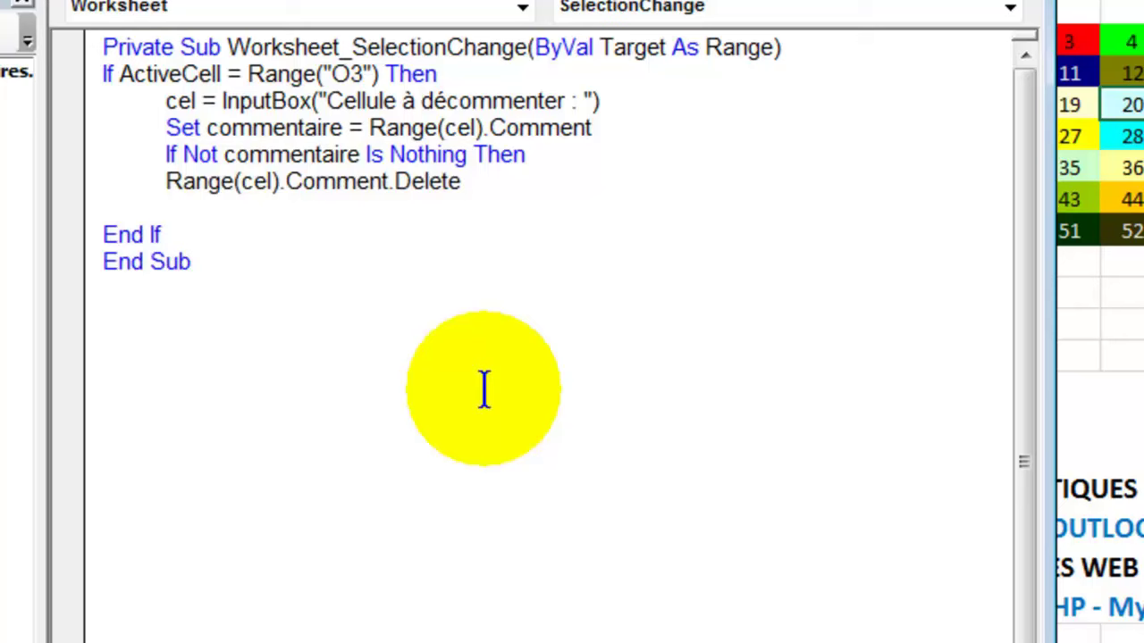
{"action": "type", "text": "else"}
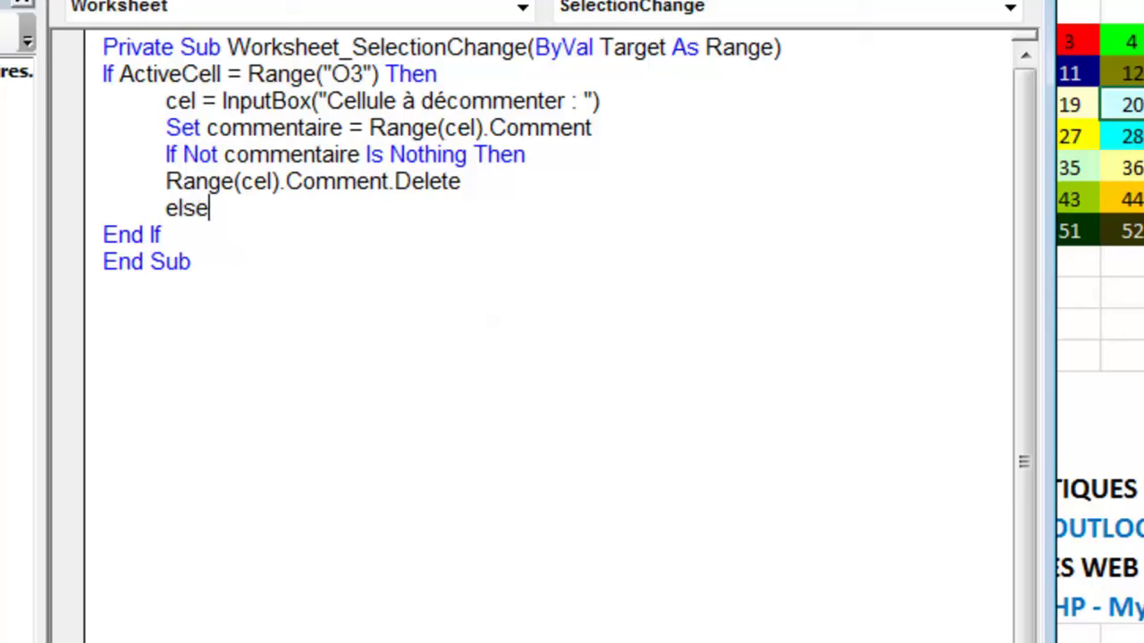
{"action": "key", "text": "Return"}
{"action": "type", "text": "msgbox"}
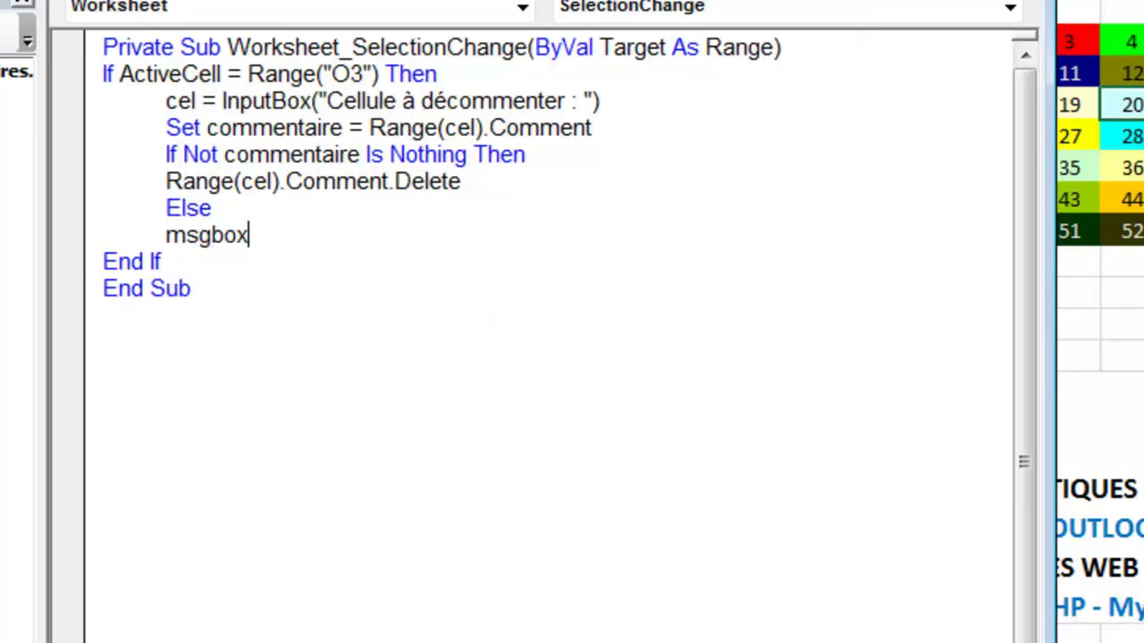
{"action": "type", "text": " \"Pas de commentai"}
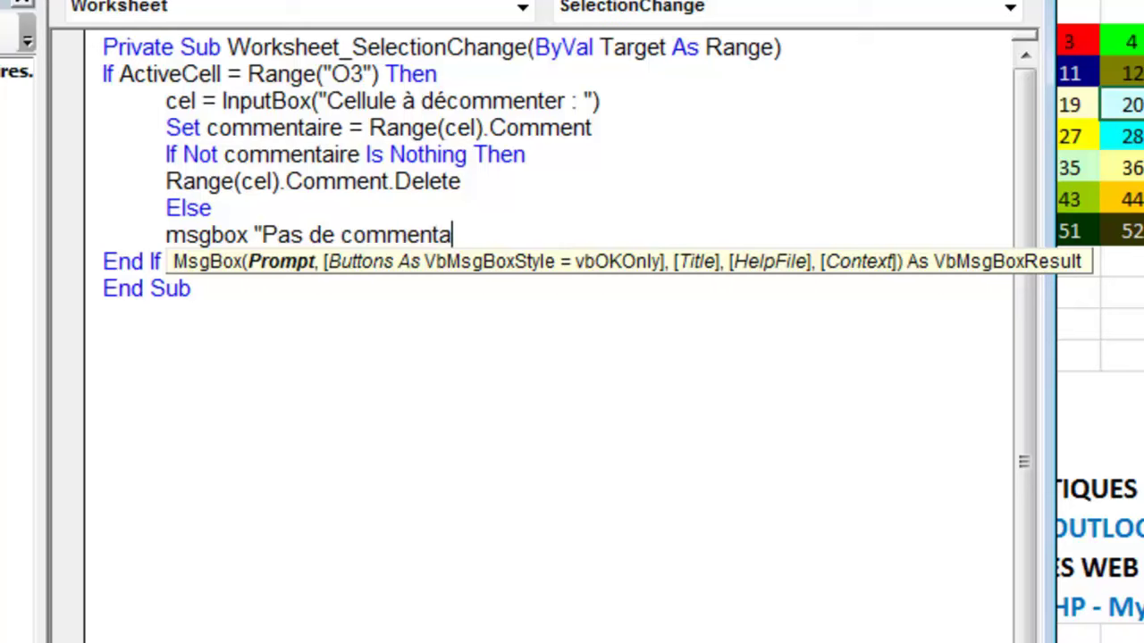
{"action": "type", "text": "re dans \" "}
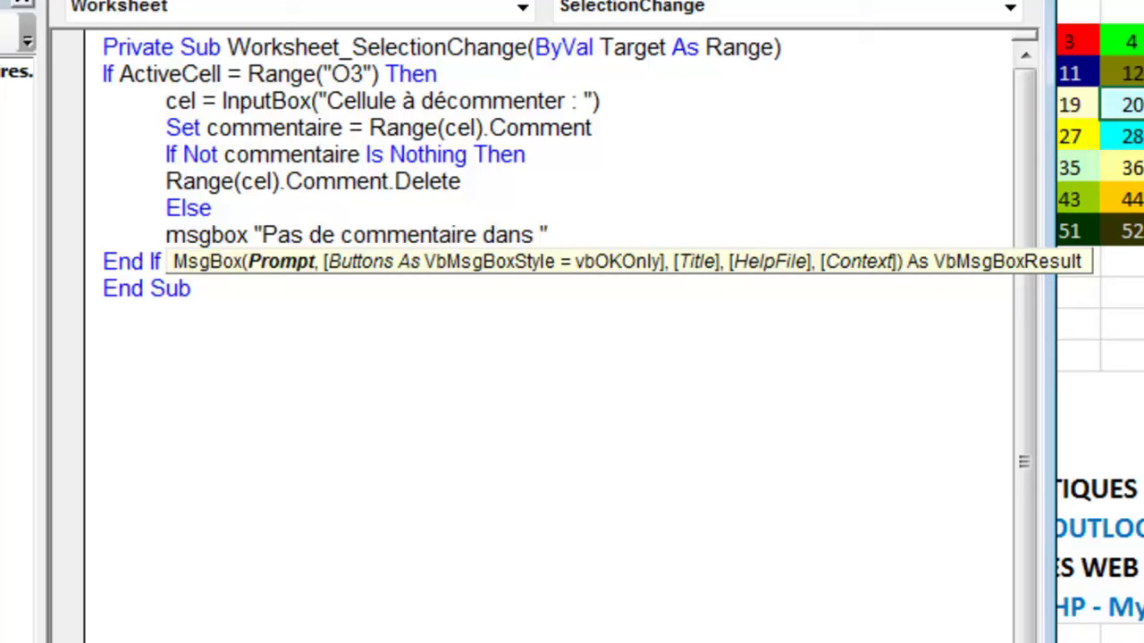
{"action": "type", "text": "& c"}
{"action": "type", "text": "el"}
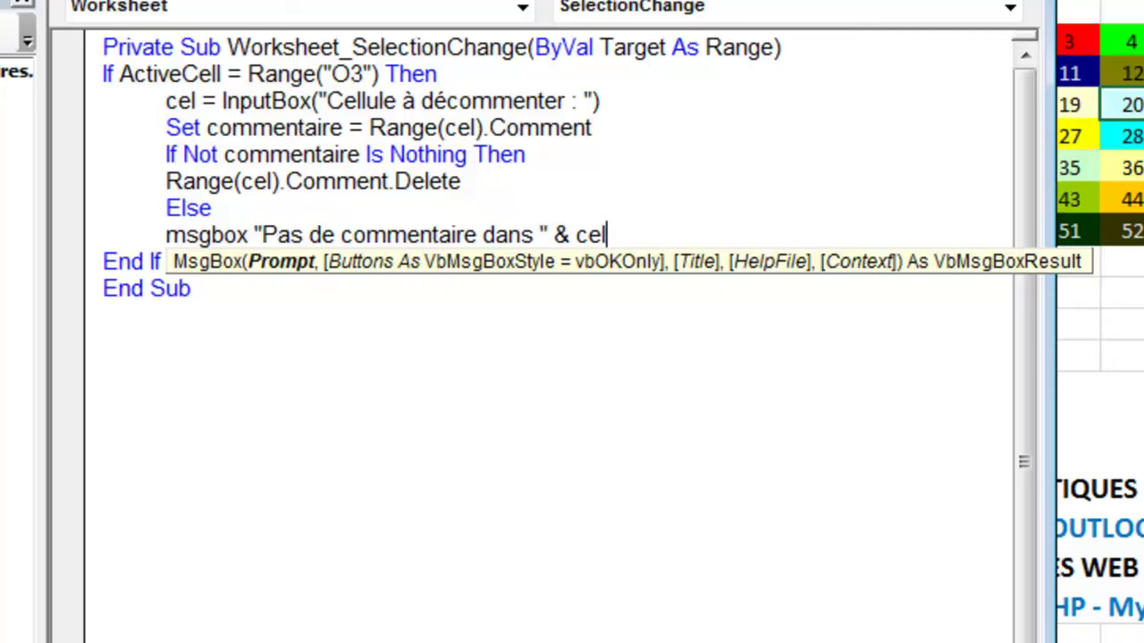
{"action": "key", "text": "Return"}
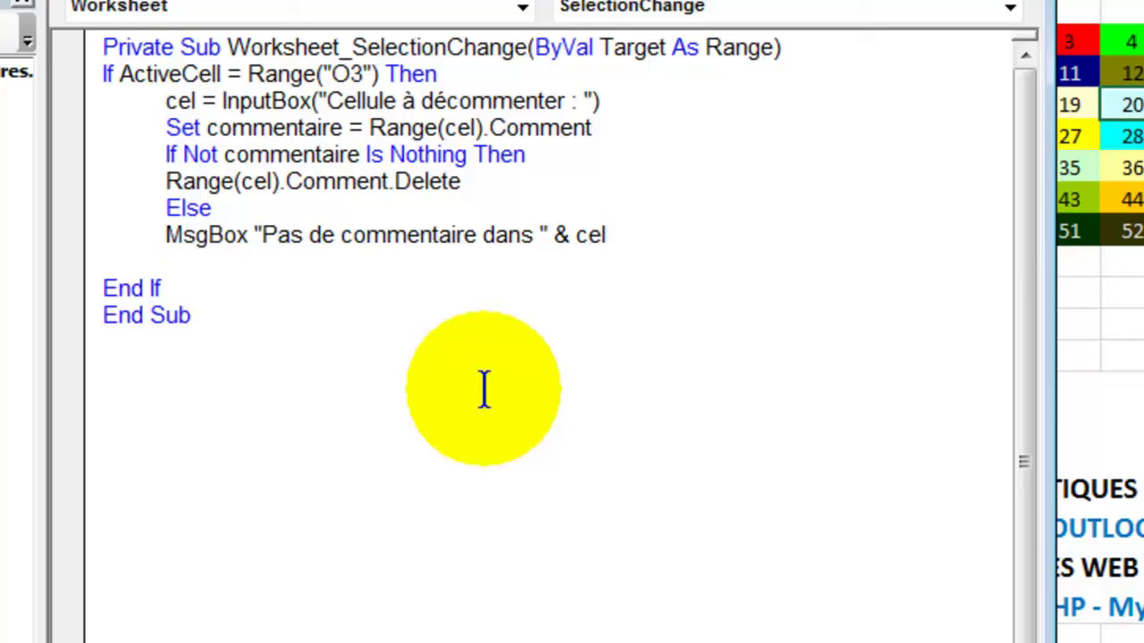
{"action": "type", "text": "end if"}
Step: Finish the End If line and hide the code editor to return to the sheet
{"action": "left_click", "coordinate": [162, 288]}
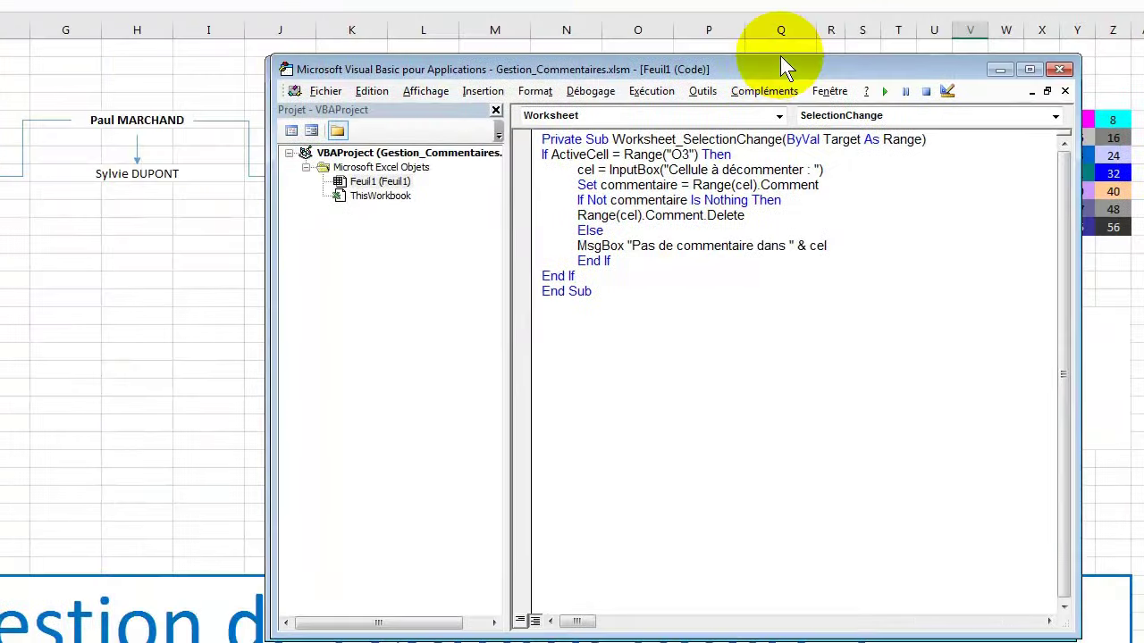
{"action": "left_click_drag", "start_coordinate": [781, 58], "coordinate": [891, 38]}
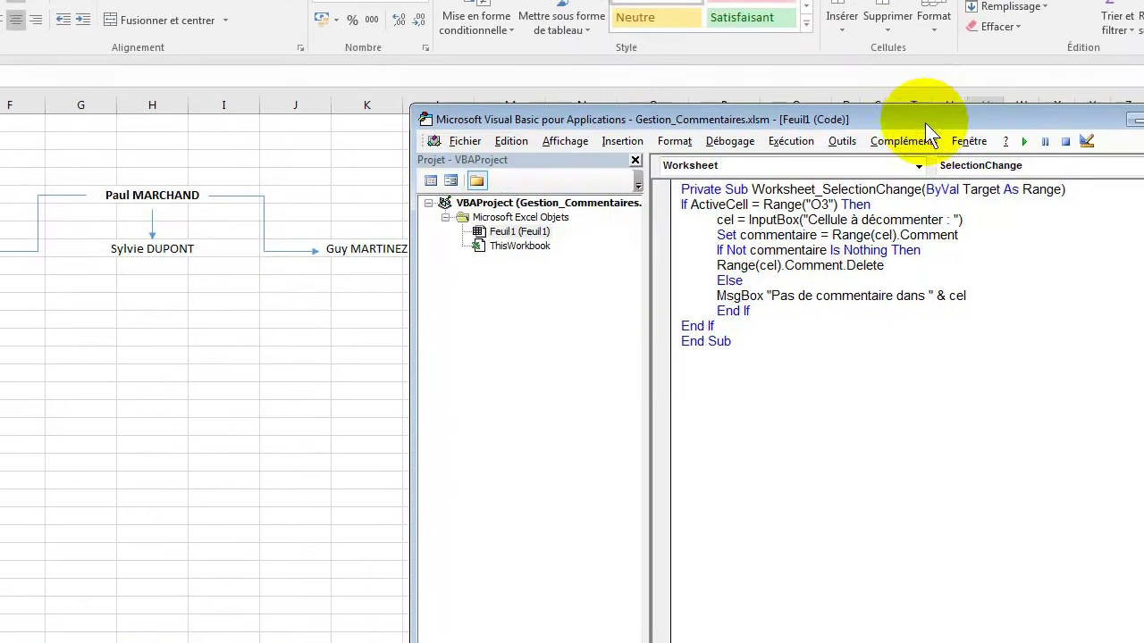
{"action": "left_click_drag", "start_coordinate": [925, 129], "coordinate": [837, 134]}
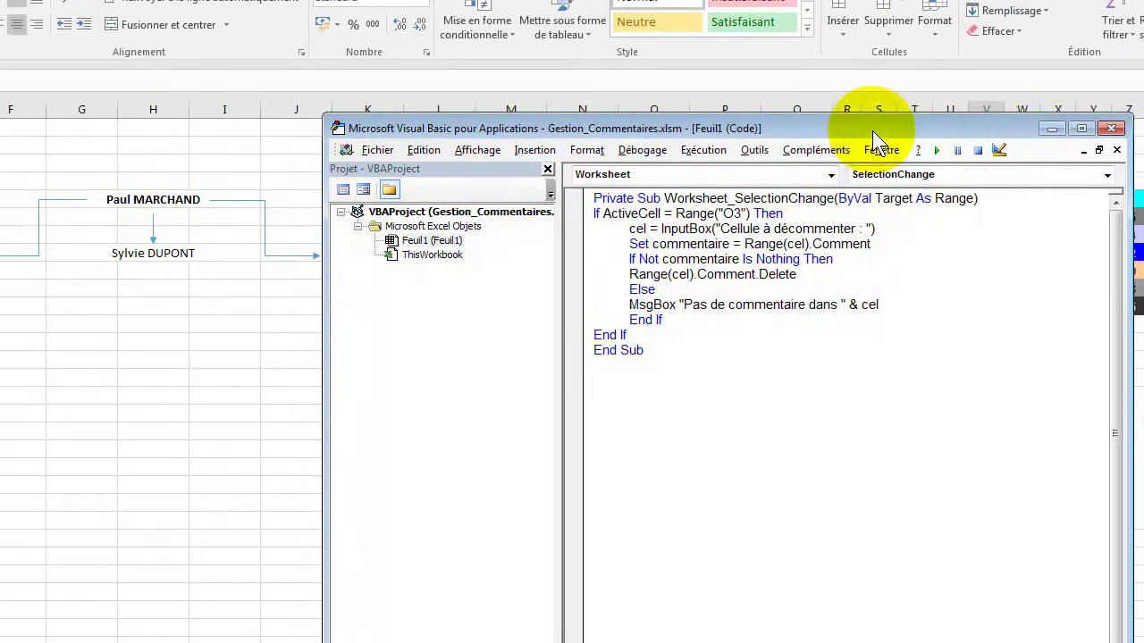
{"action": "left_click", "coordinate": [1053, 130]}
Step: Run the O3 macro on H8 and dismiss the 'Pas de commentaire dans H8' message
{"action": "left_click", "coordinate": [633, 163]}
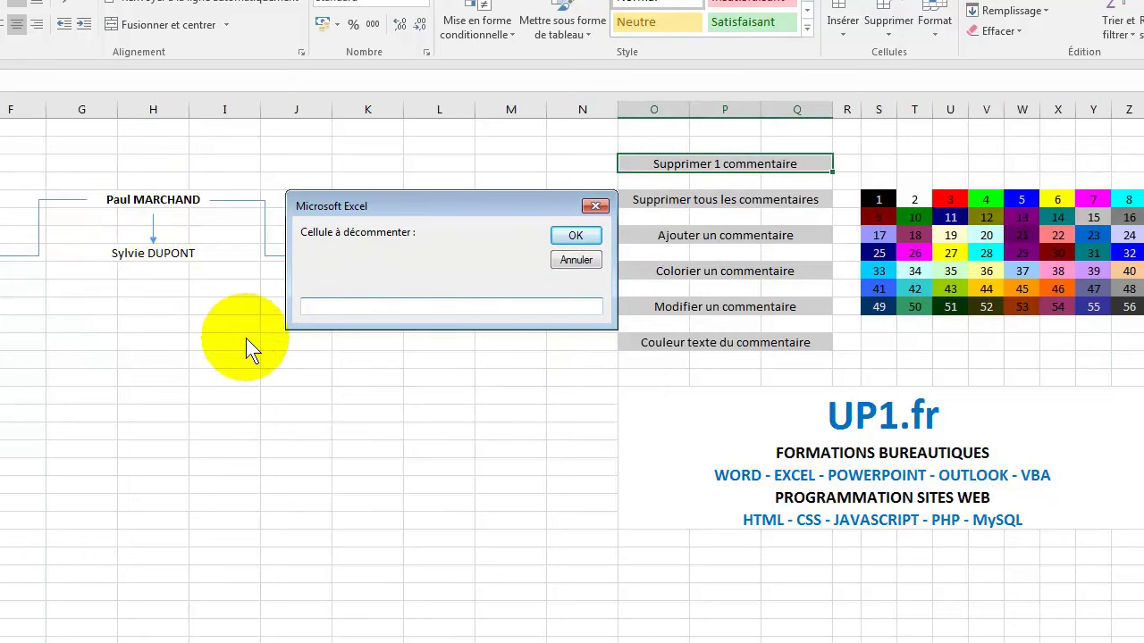
{"action": "type", "text": "H8"}
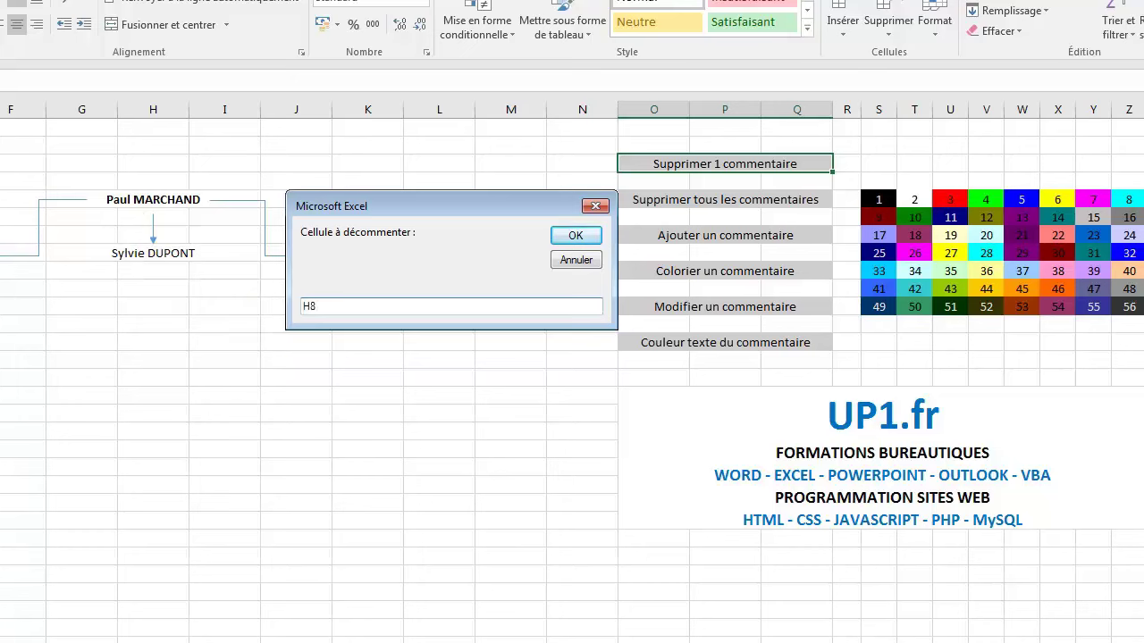
{"action": "key", "text": "Return"}
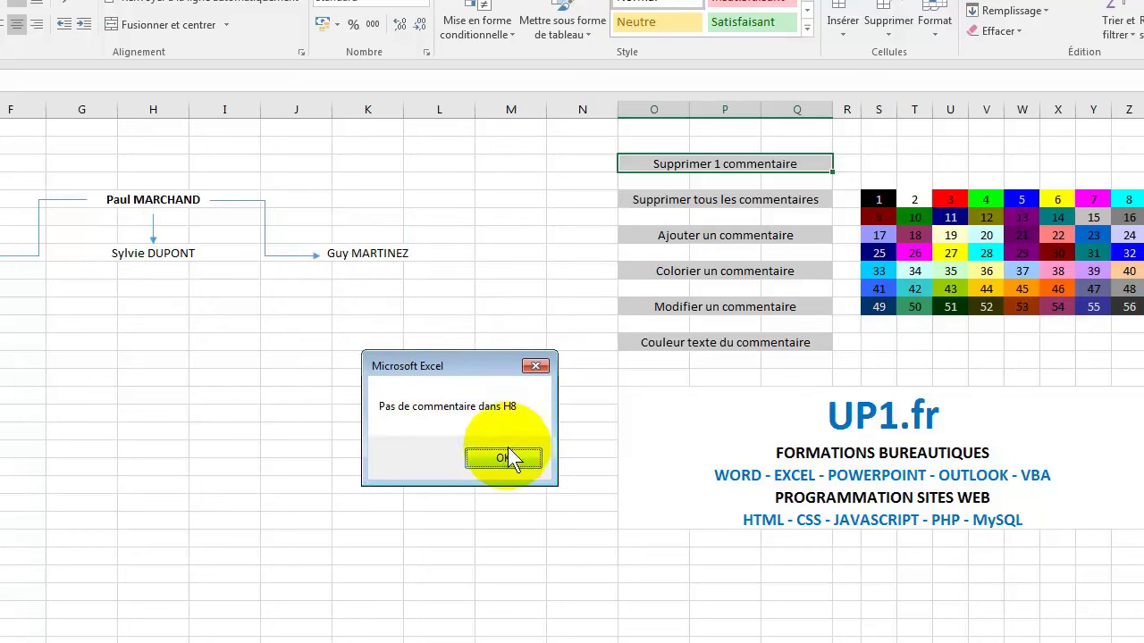
{"action": "left_click", "coordinate": [519, 459]}
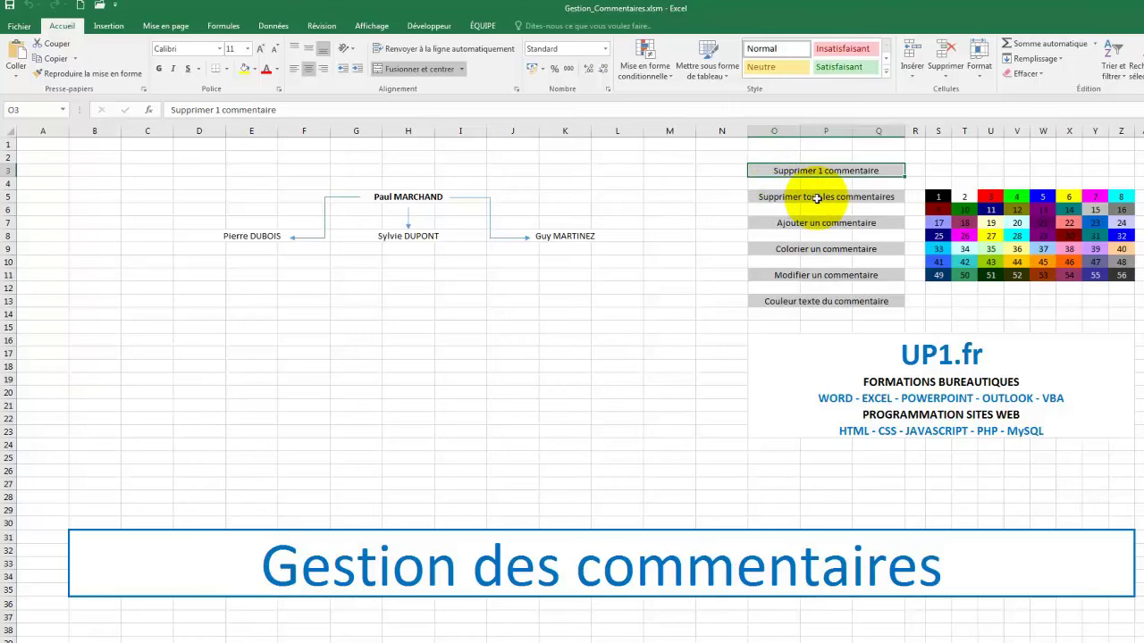
Step: Select cell O5, reopen the VBA editor and add a blank line after the O3 block
{"action": "left_click", "coordinate": [771, 196]}
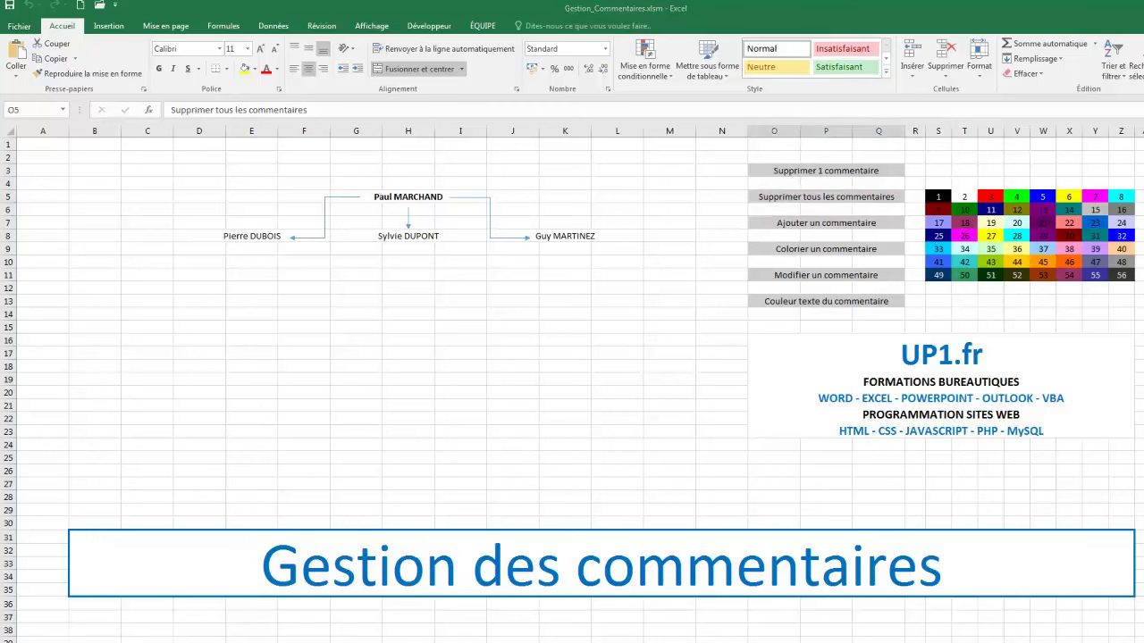
{"action": "key", "text": "alt+F11"}
{"action": "left_click", "coordinate": [756, 296]}
{"action": "key", "text": "Return"}
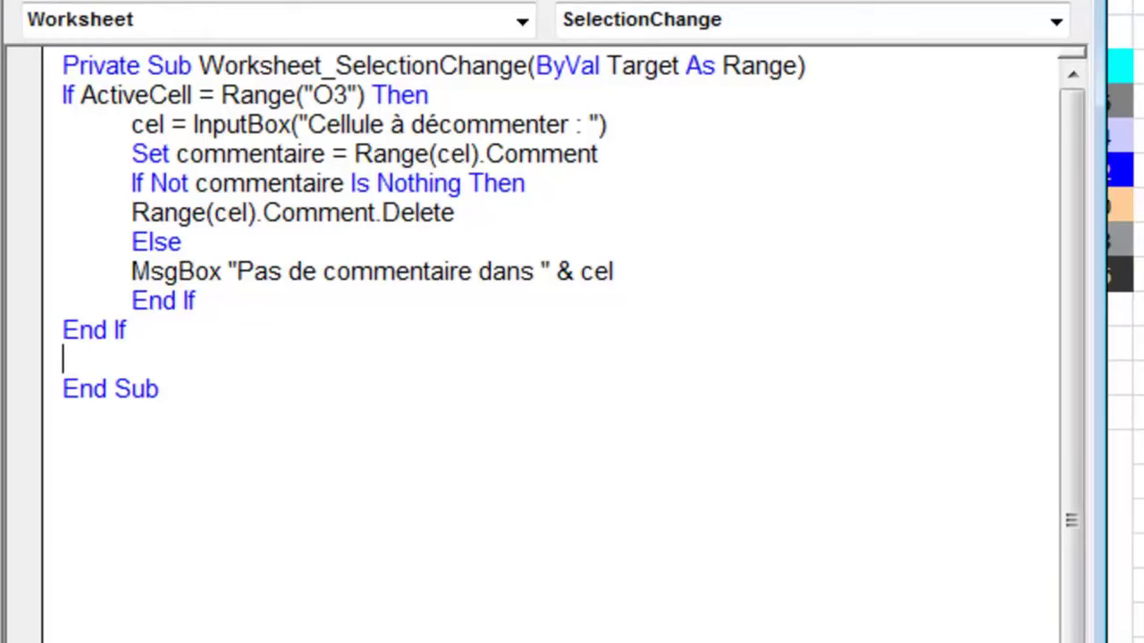
Step: Add an empty If ActiveCell = Range("O5") Then … End If block above End Sub
{"action": "key", "text": "Return"}
{"action": "type", "text": "if active"}
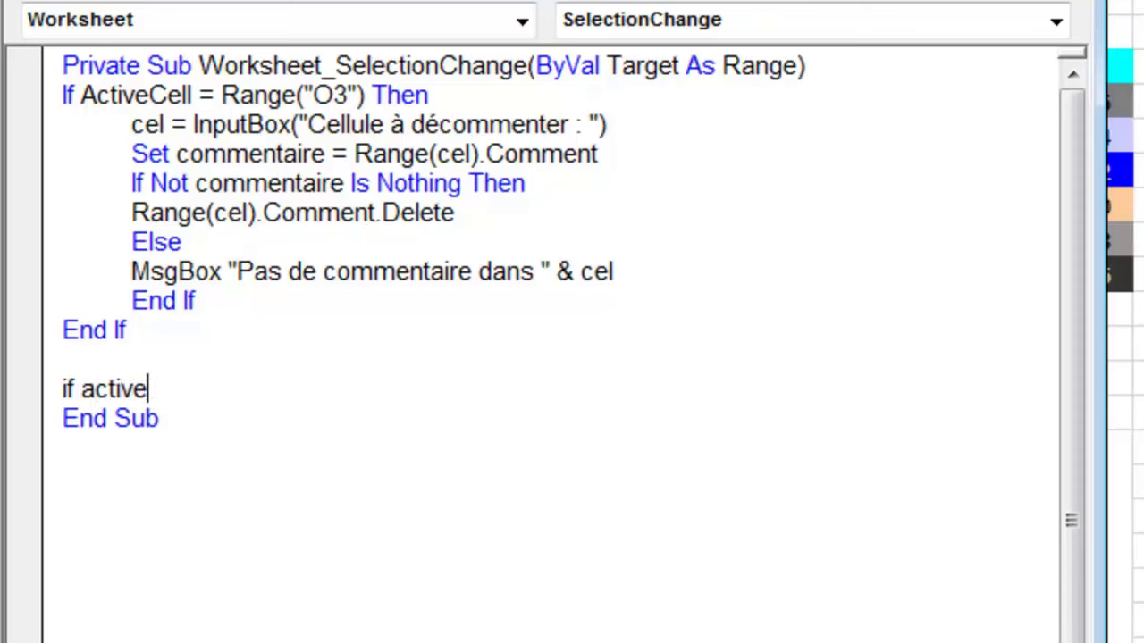
{"action": "type", "text": "cell "}
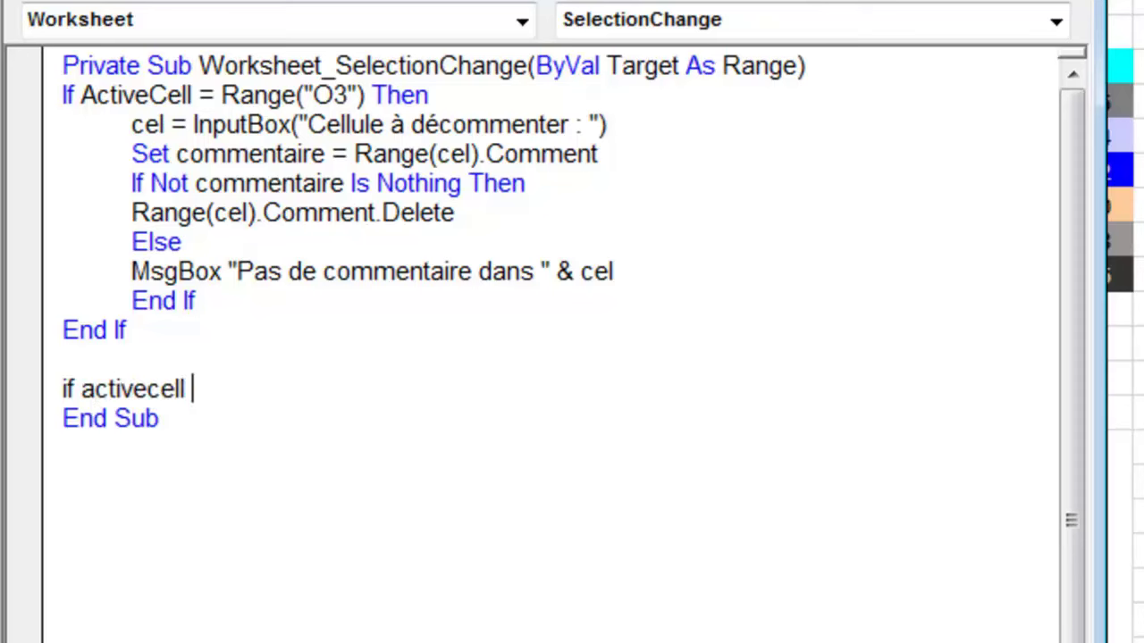
{"action": "type", "text": "= range(\"O5\") "}
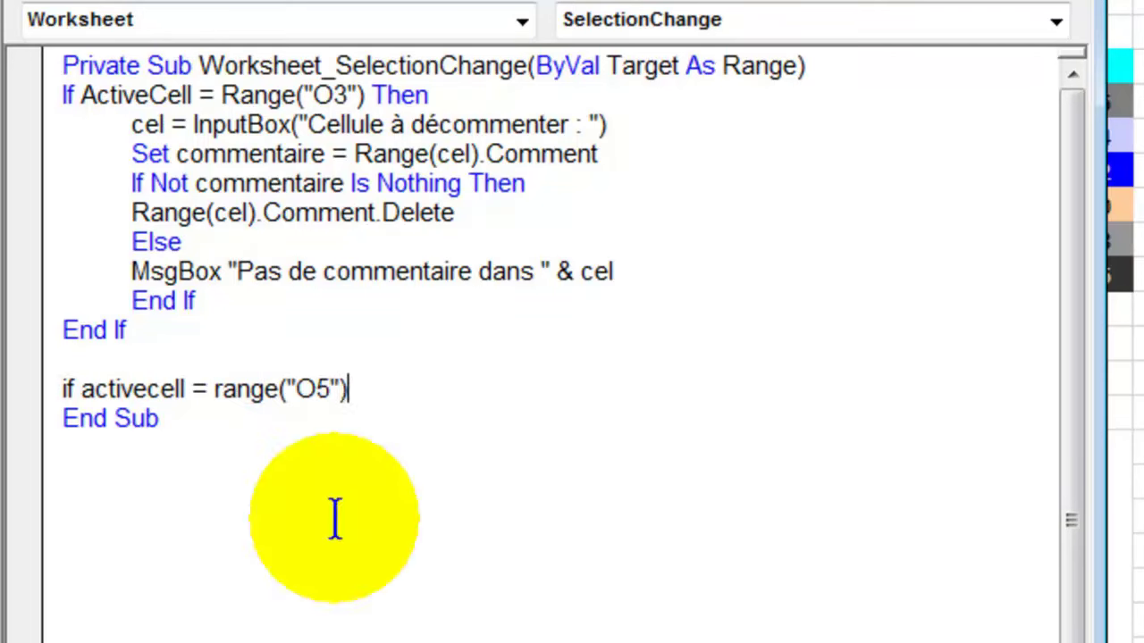
{"action": "type", "text": "then"}
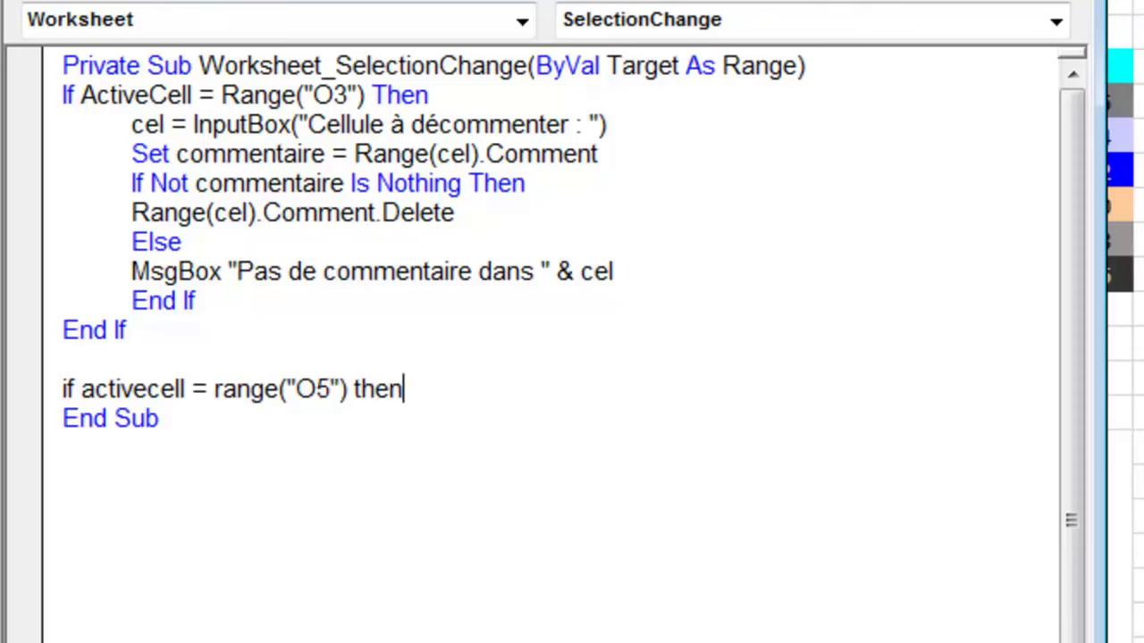
{"action": "key", "text": "Return"}
{"action": "key", "text": "Return"}
{"action": "key", "text": "Return"}
{"action": "type", "text": "nd i"}
{"action": "left_click", "coordinate": [63, 447]}
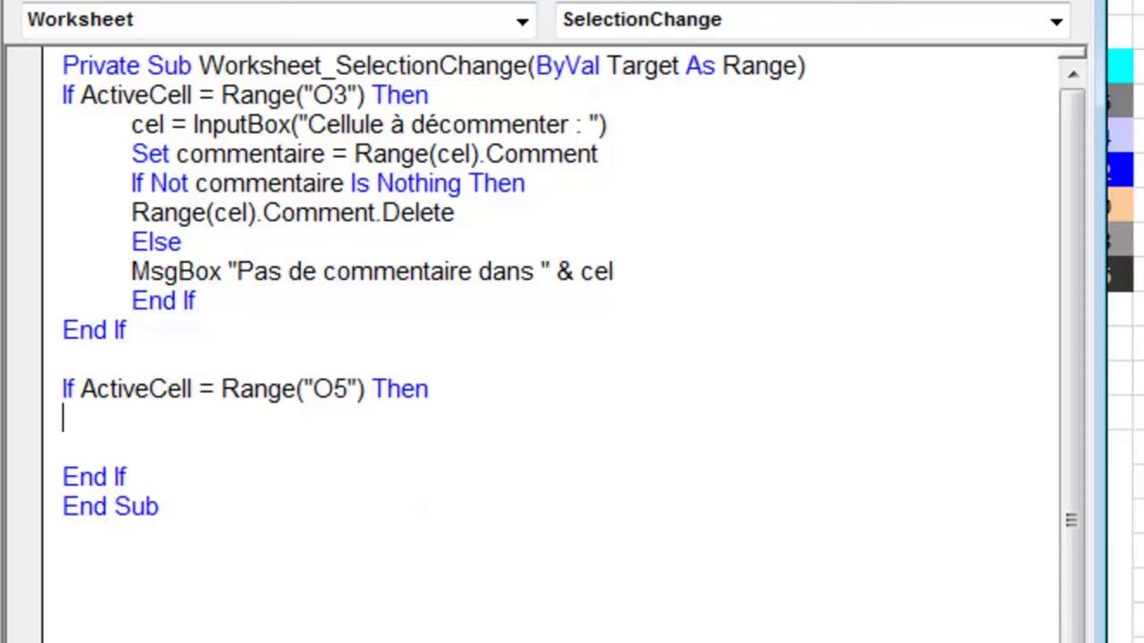
Step: Write a For Each commentaire loop over the sheet's comments that deletes each one, closed with Next
{"action": "type", "text": "for each "}
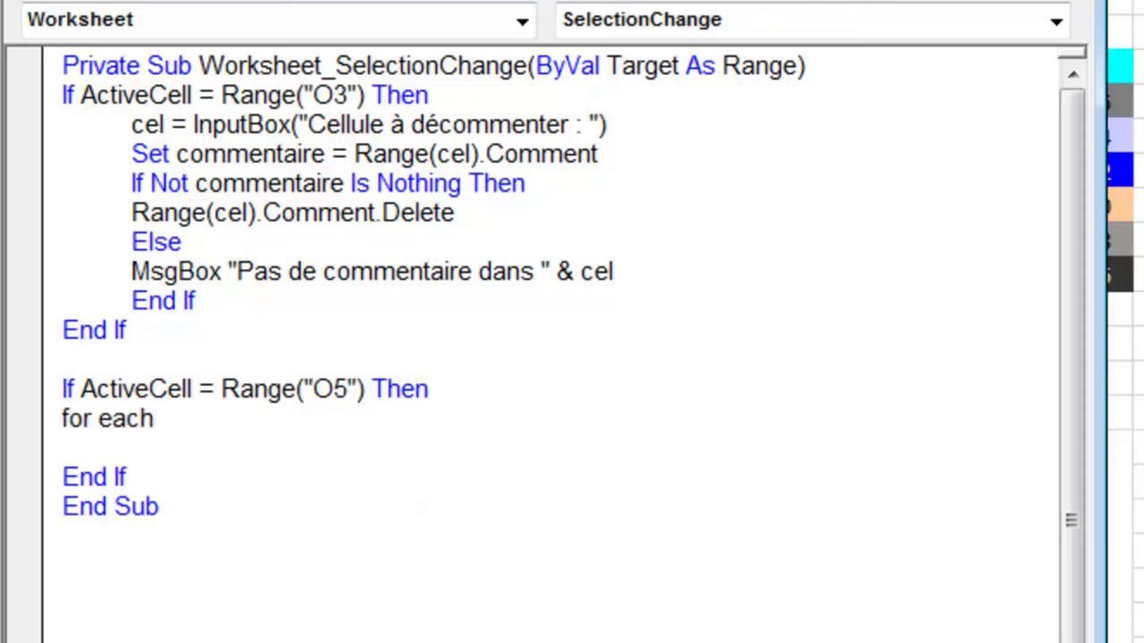
{"action": "type", "text": "commenta"}
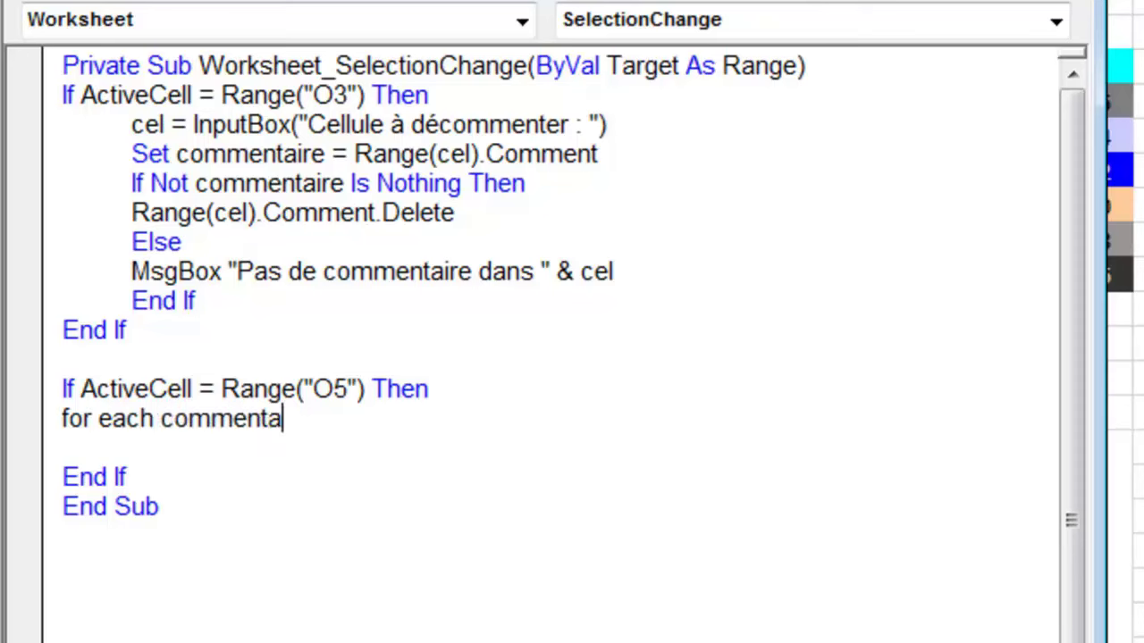
{"action": "type", "text": "ire in activeshett."}
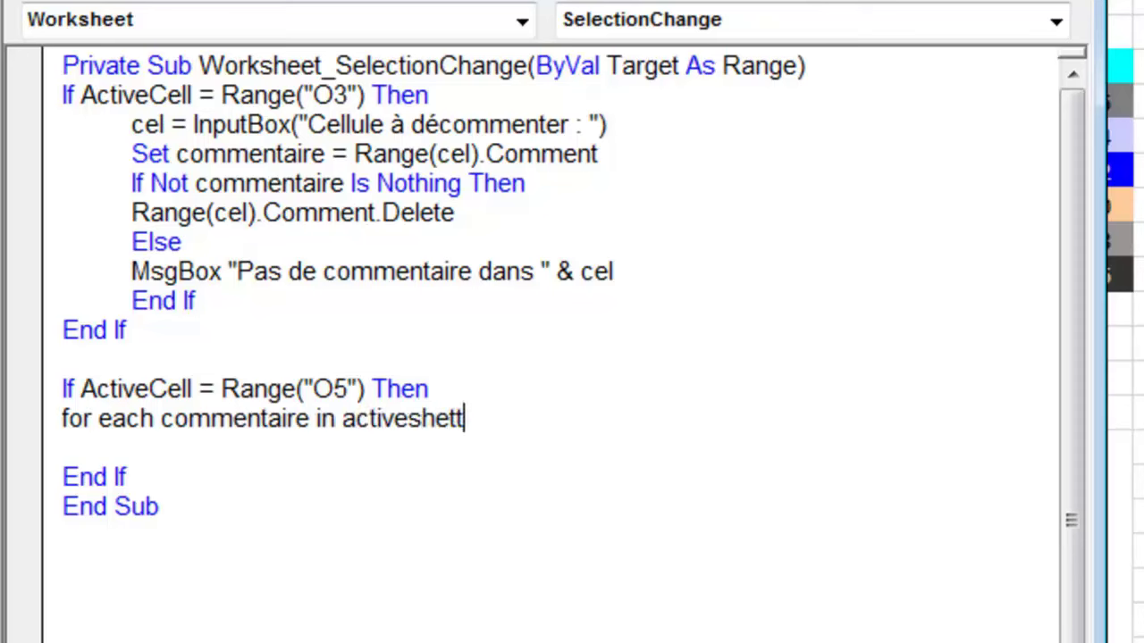
{"action": "type", "text": "comments"}
{"action": "key", "text": "Return"}
{"action": "type", "text": "commentaire.d"}
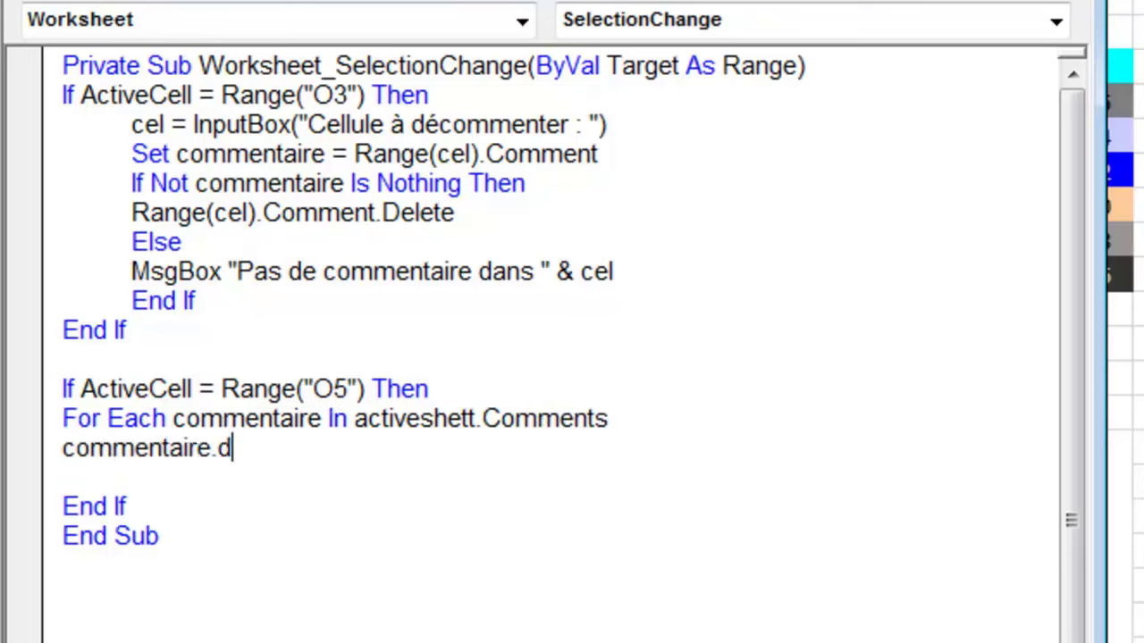
{"action": "type", "text": "elete"}
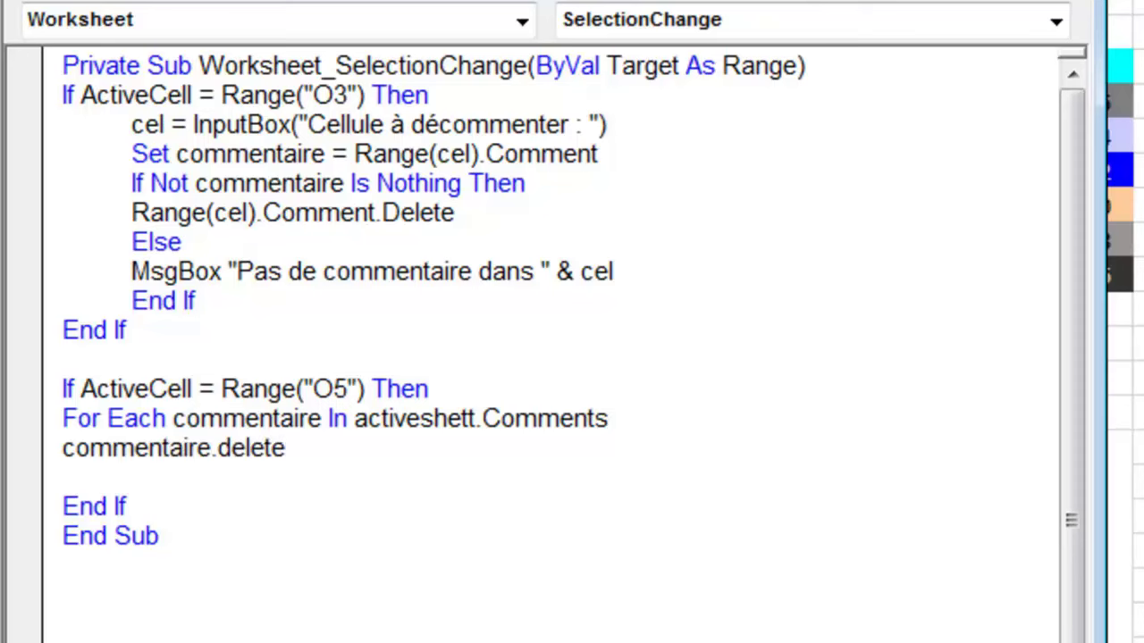
{"action": "key", "text": "Return"}
{"action": "type", "text": "next"}
{"action": "key", "text": "Return"}
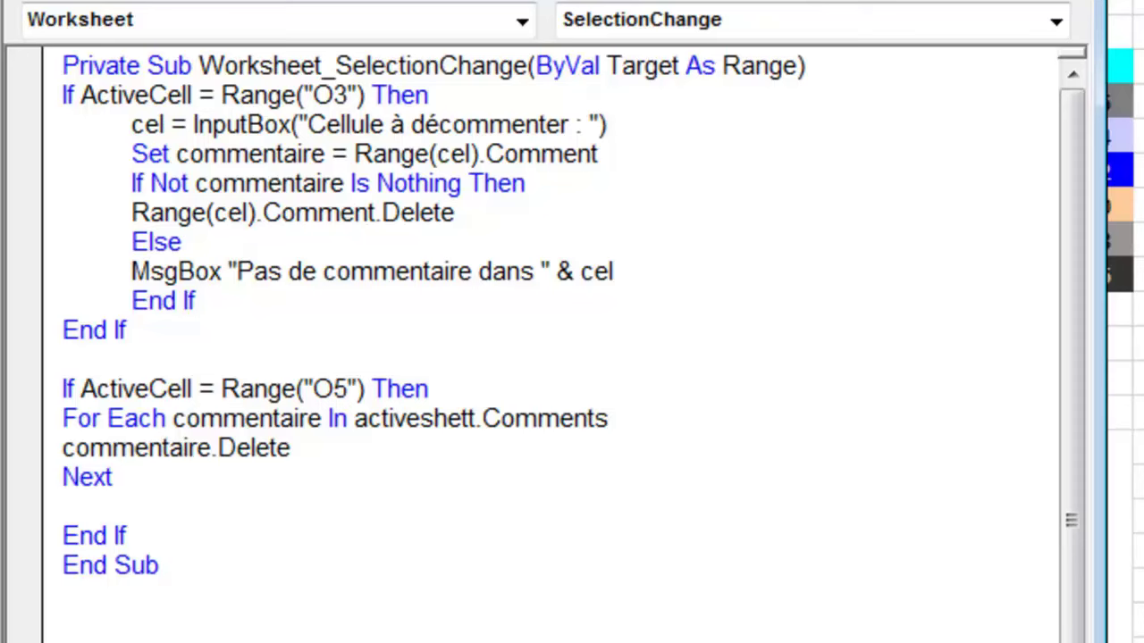
{"action": "left_click_drag", "start_coordinate": [121, 418], "coordinate": [216, 413]}
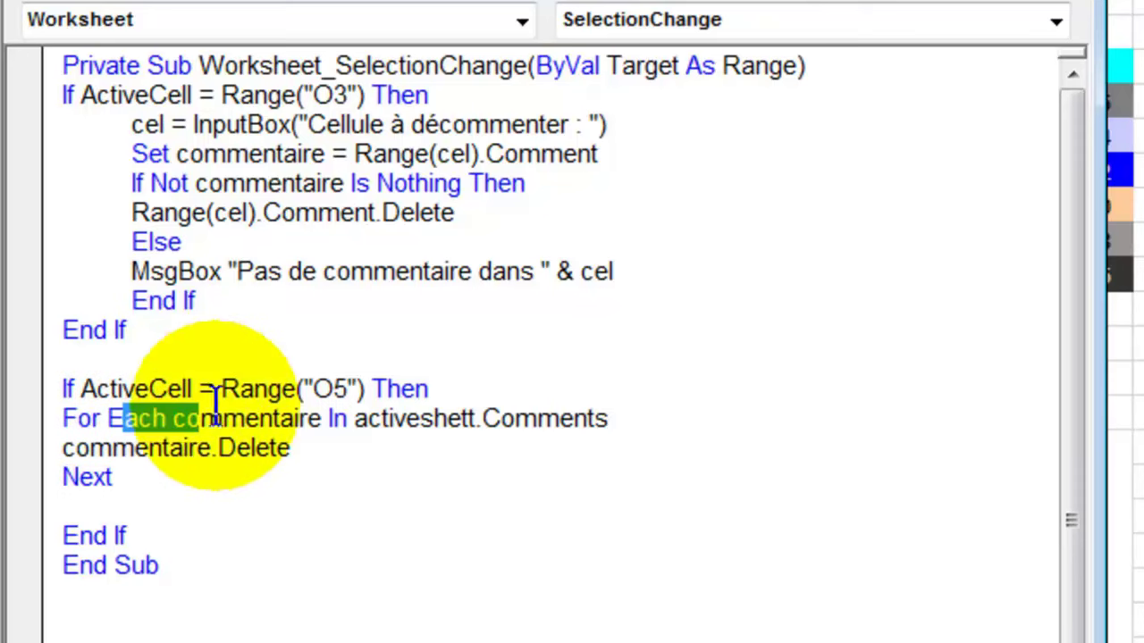
Step: Correct the typo 'activeshett' to ActiveSheet in the For Each line
{"action": "left_click", "coordinate": [524, 420]}
{"action": "left_click", "coordinate": [465, 420]}
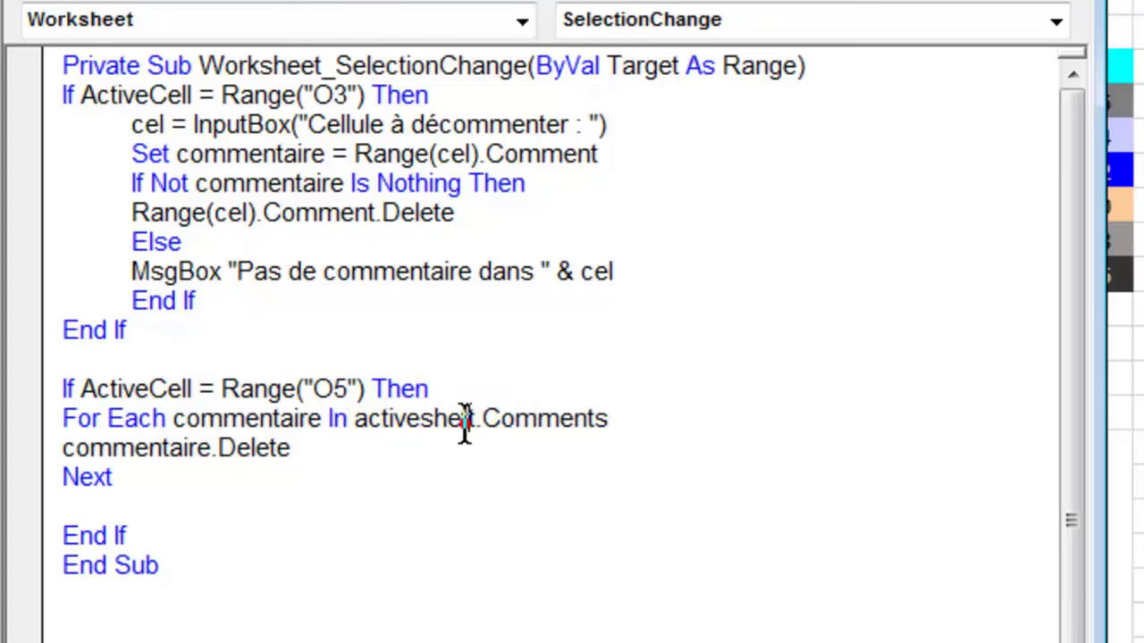
{"action": "key", "text": "Delete"}
{"action": "type", "text": "e"}
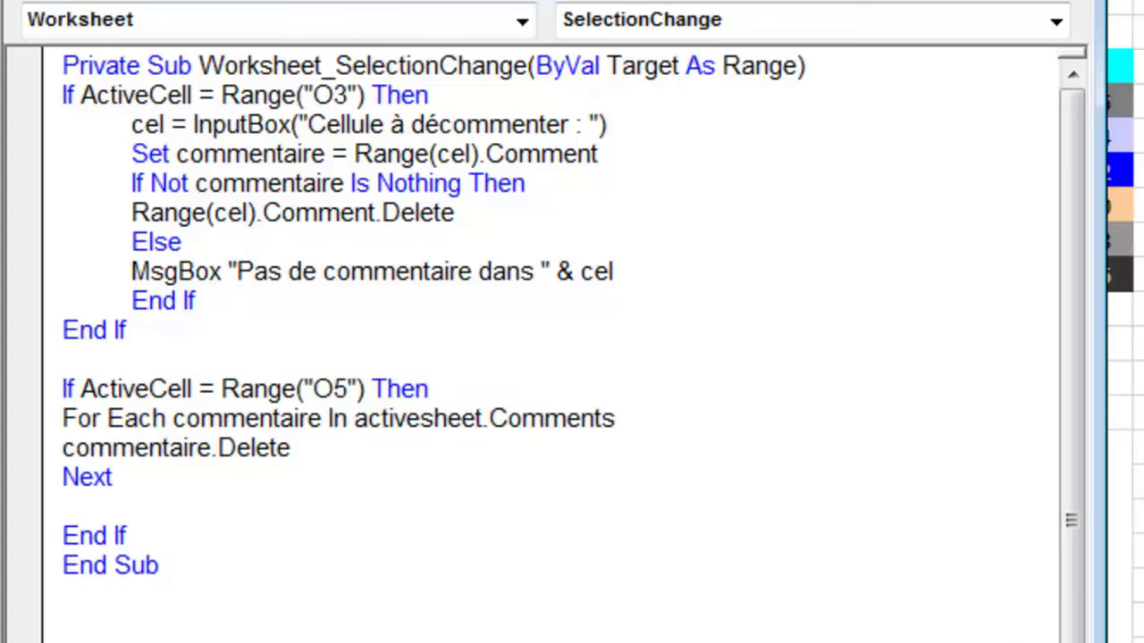
{"action": "key", "text": "Down"}
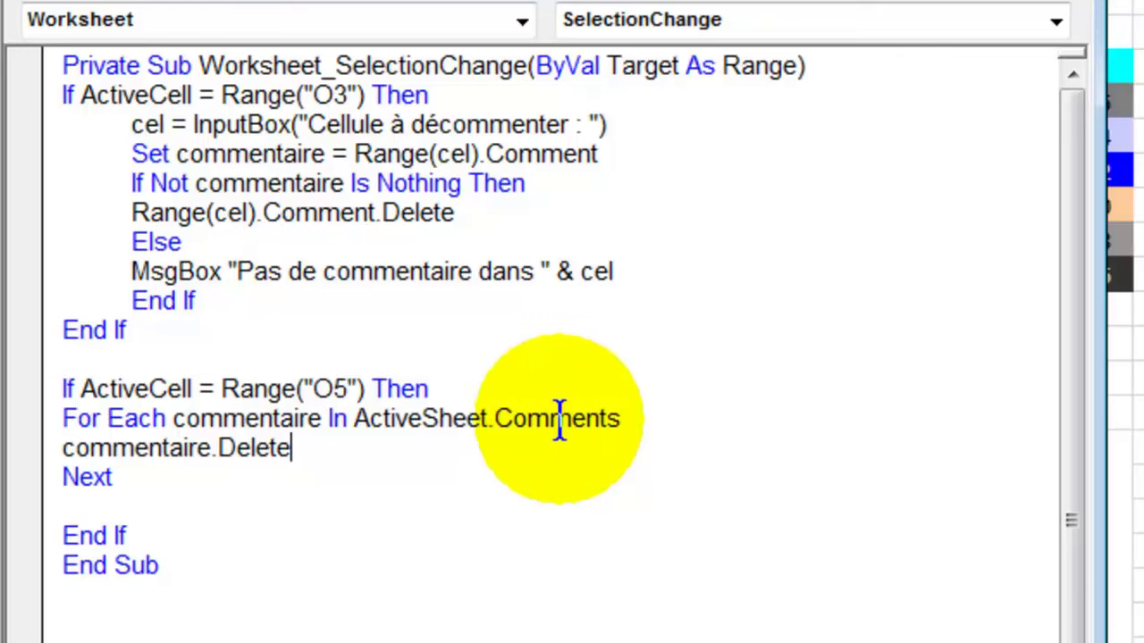
{"action": "left_click_drag", "start_coordinate": [615, 426], "coordinate": [370, 434]}
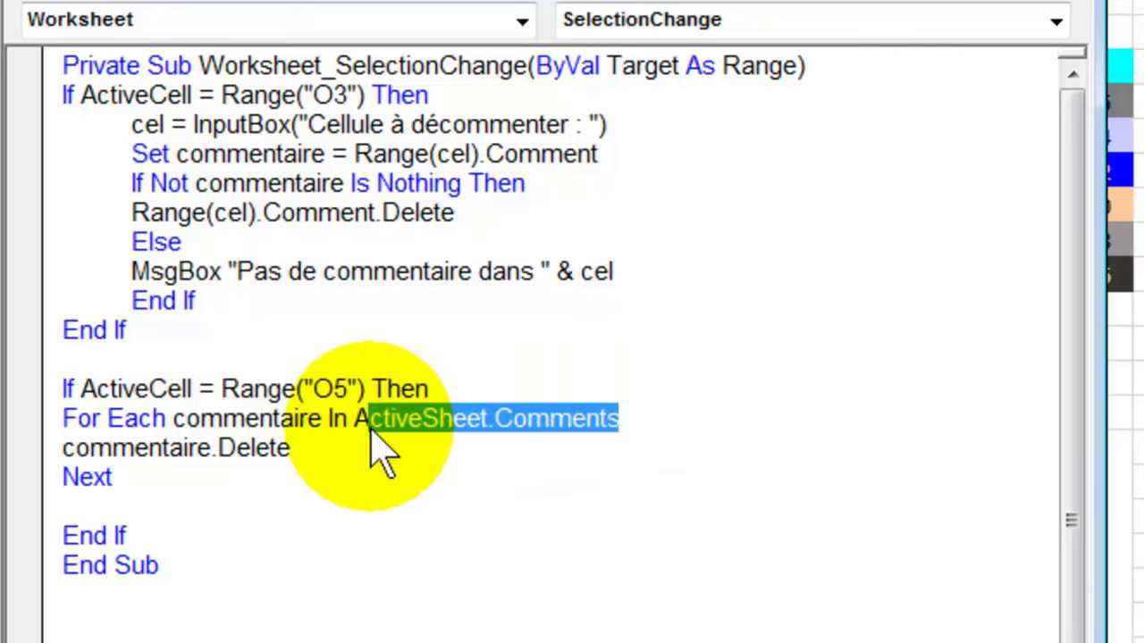
{"action": "left_click", "coordinate": [155, 437]}
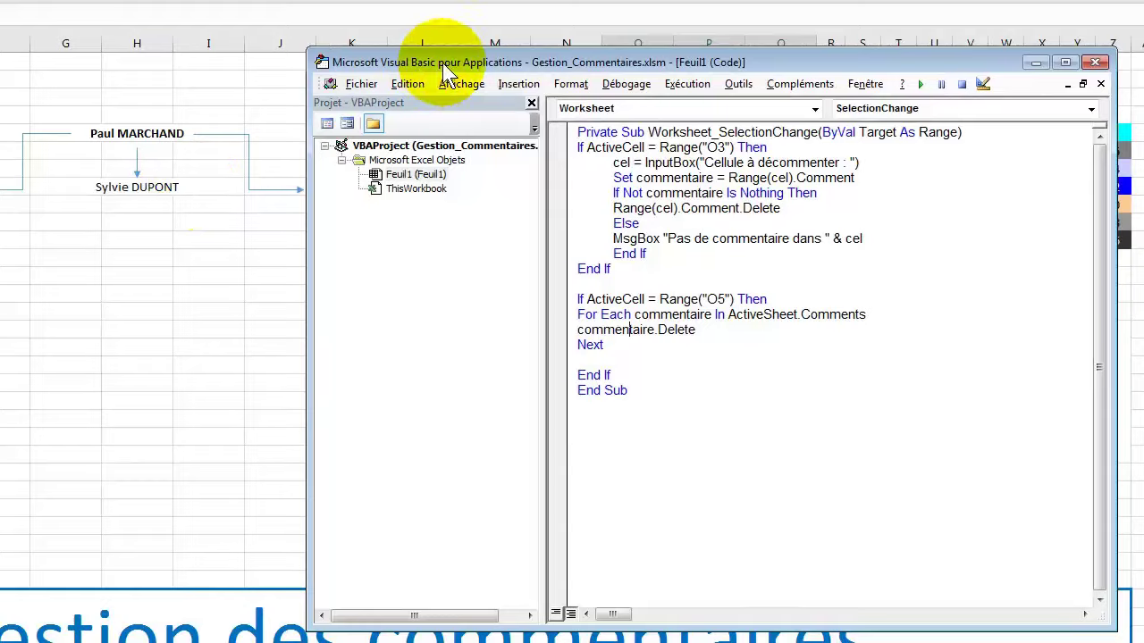
Step: Insert two blank lines after the last End If, before End Sub
{"action": "left_click_drag", "start_coordinate": [370, 64], "coordinate": [472, 65]}
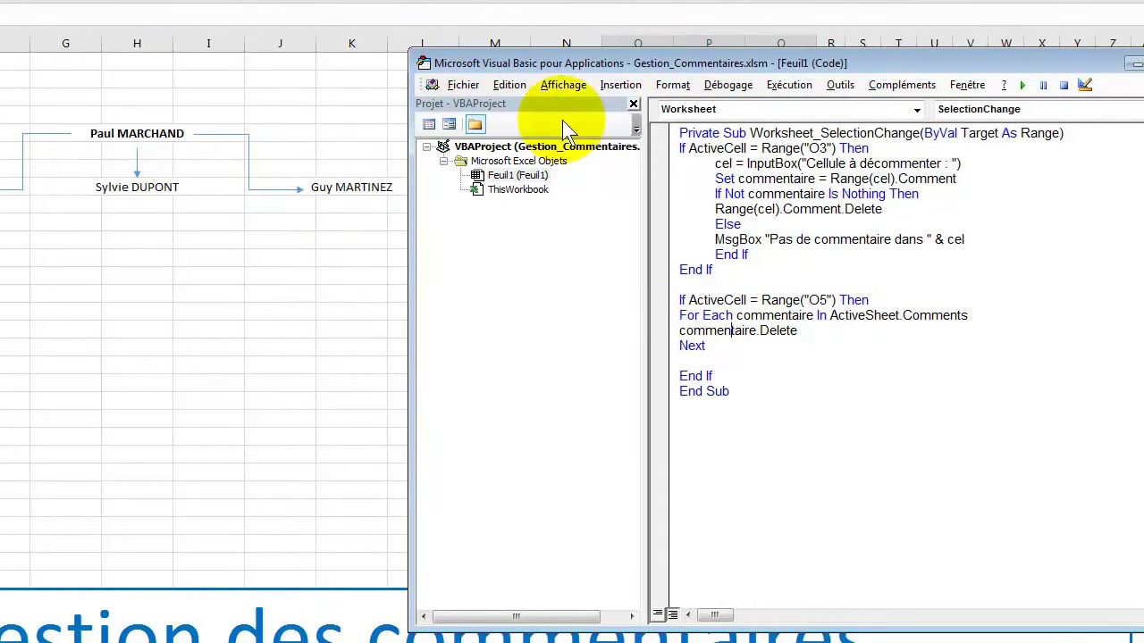
{"action": "left_click_drag", "start_coordinate": [786, 65], "coordinate": [595, 62]}
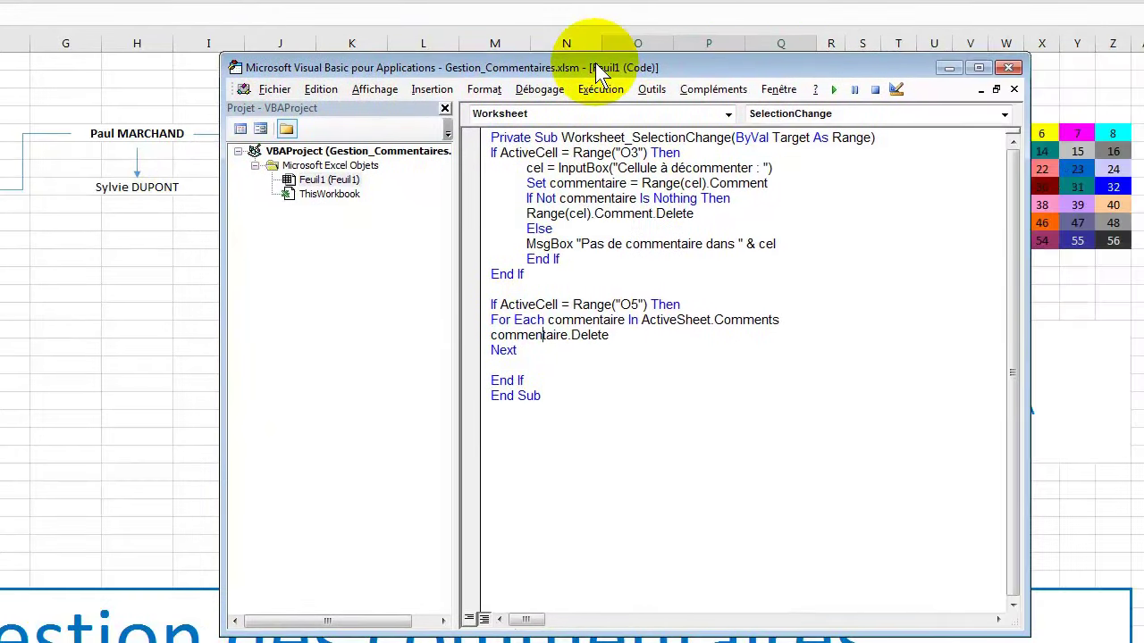
{"action": "left_click", "coordinate": [563, 380]}
{"action": "key", "text": "Return"}
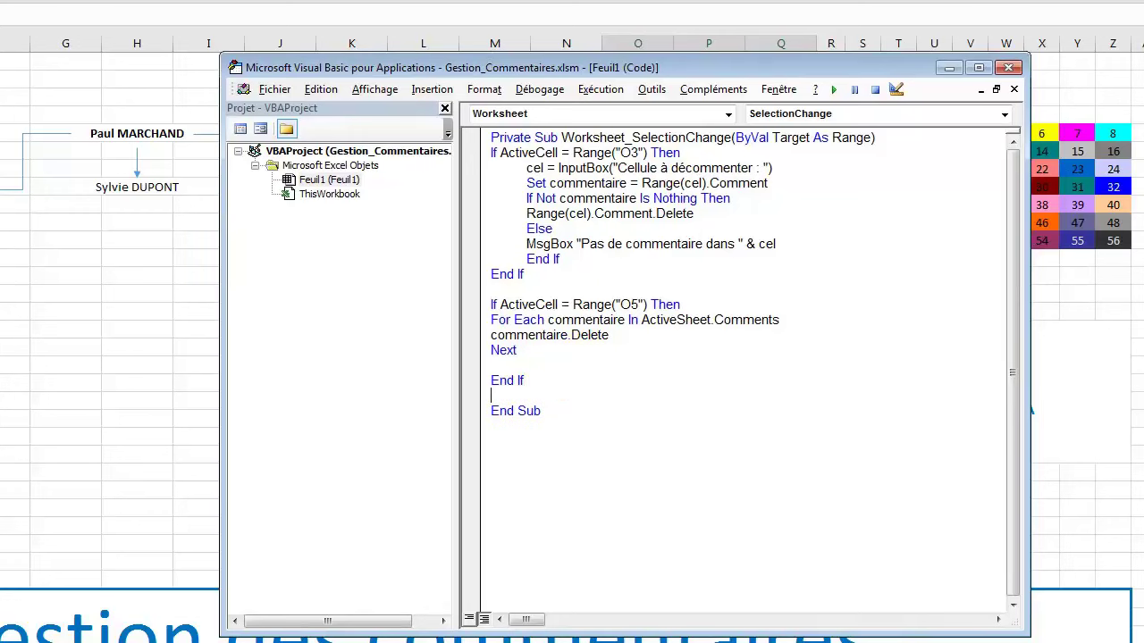
{"action": "key", "text": "Return"}
Step: Check the Ajouter un commentaire cell on the sheet, then begin the line If ActiveCell = Range("O7") Then
{"action": "left_click", "coordinate": [947, 70]}
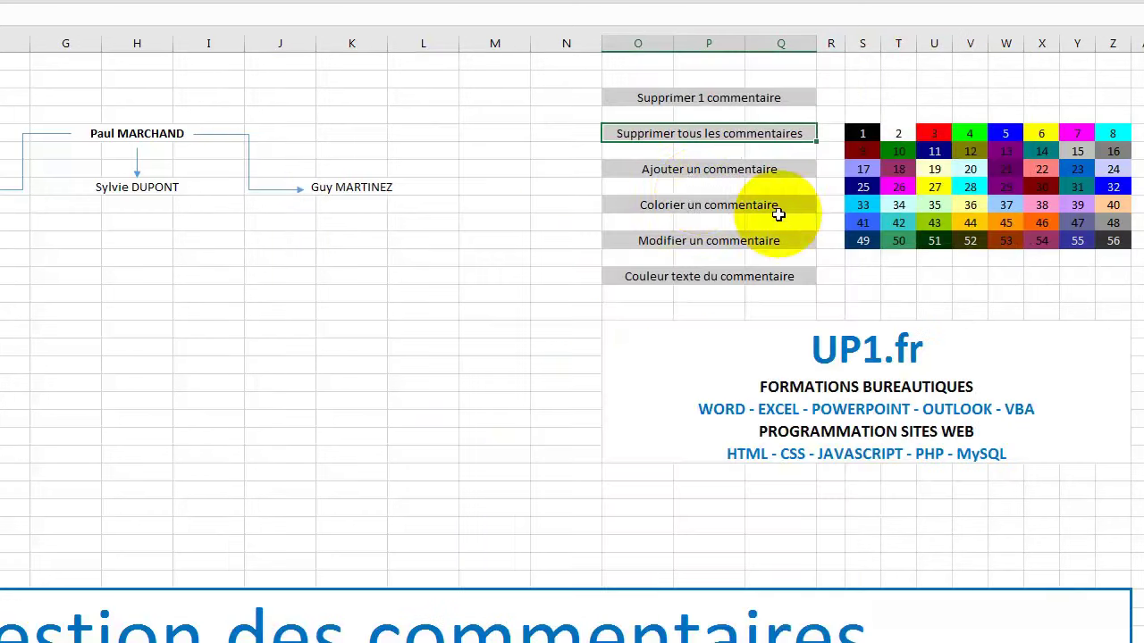
{"action": "left_click", "coordinate": [661, 169]}
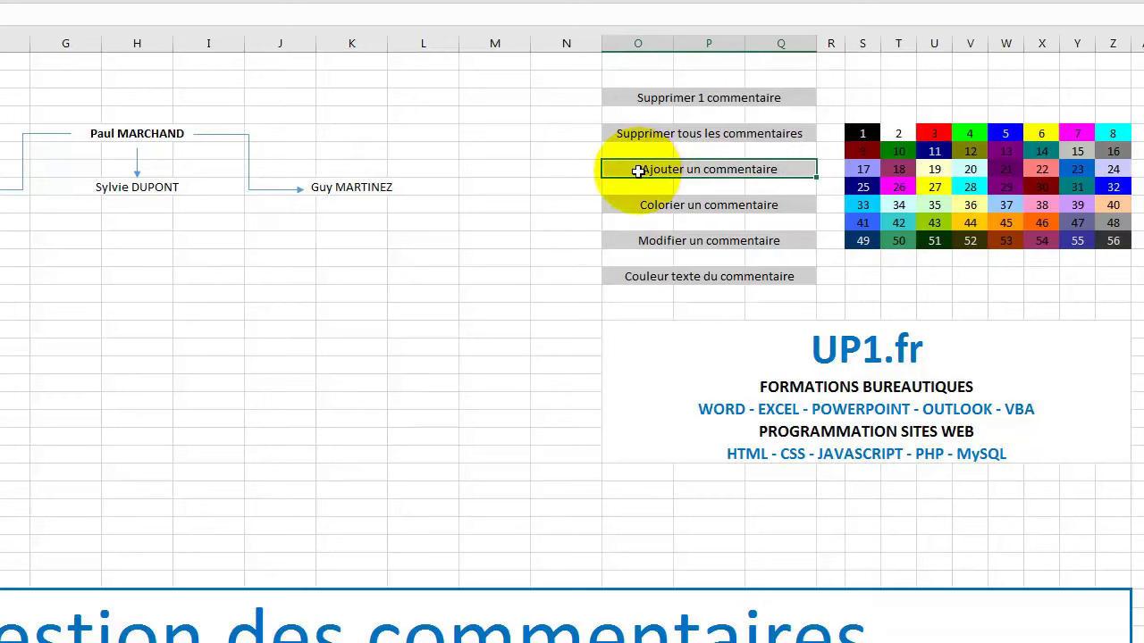
{"action": "left_click", "coordinate": [643, 170]}
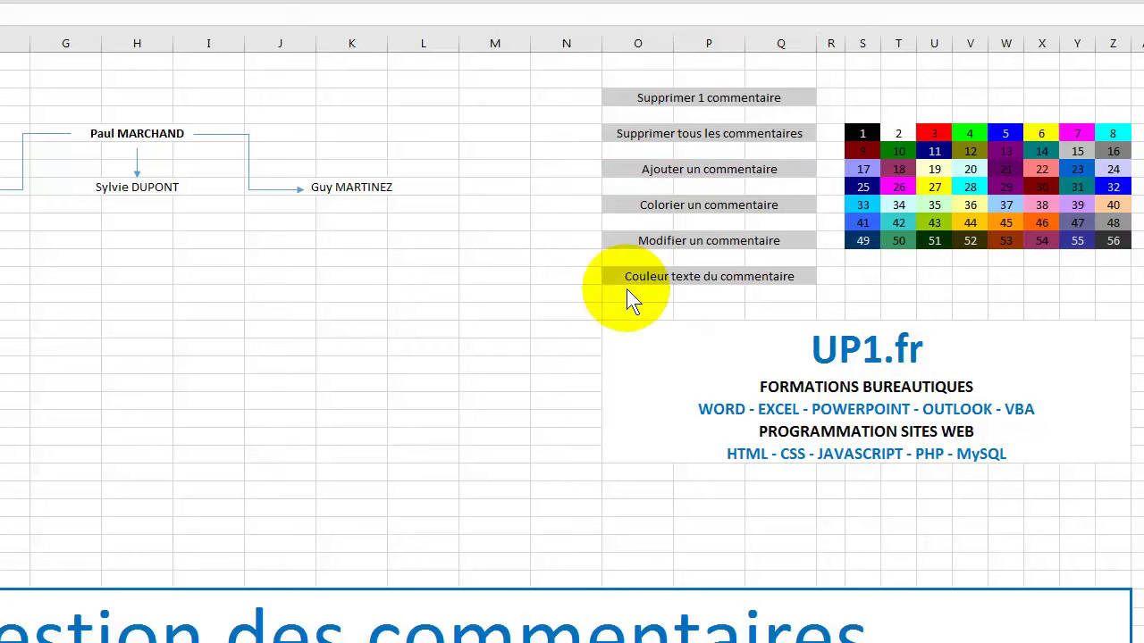
{"action": "left_click", "coordinate": [644, 166]}
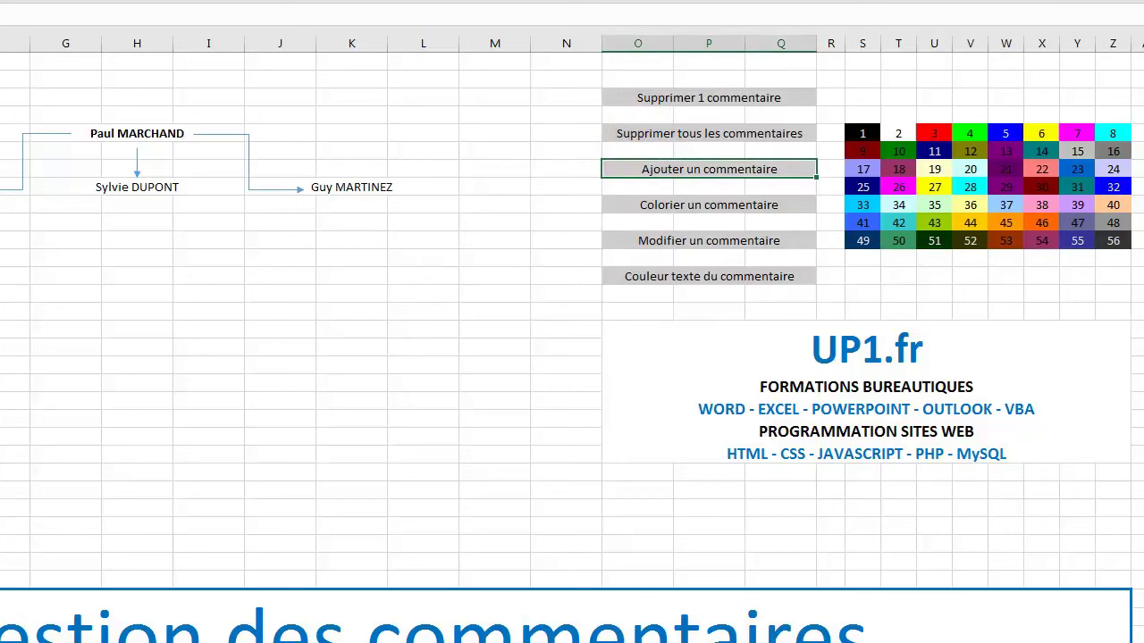
{"action": "key", "text": "alt+F11"}
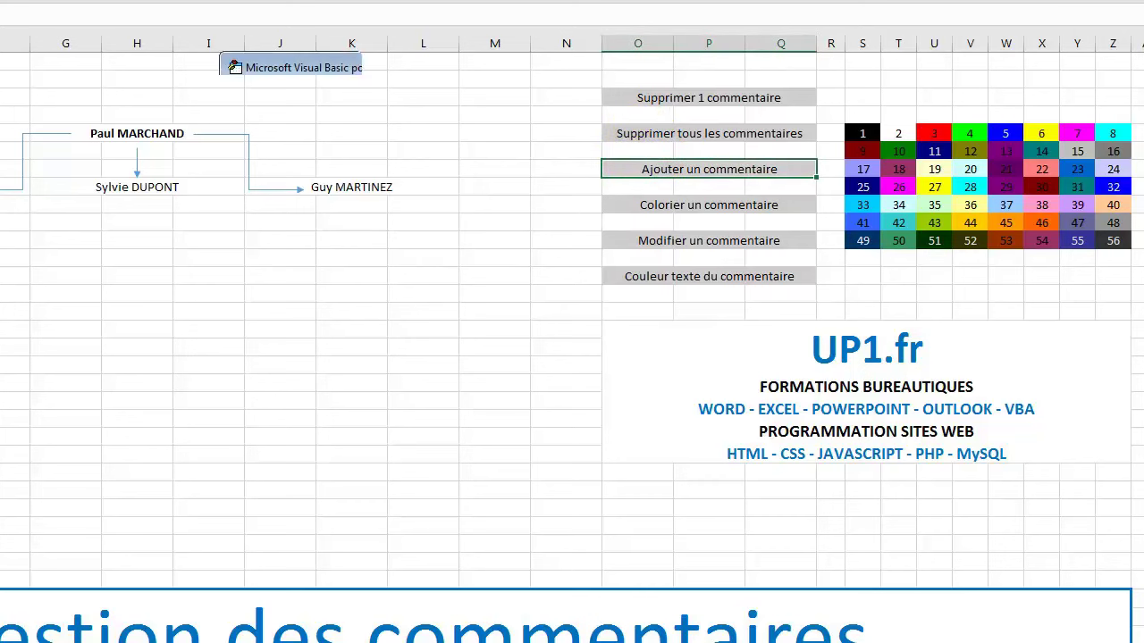
{"action": "type", "text": "if activecell = range(\"O7\""}
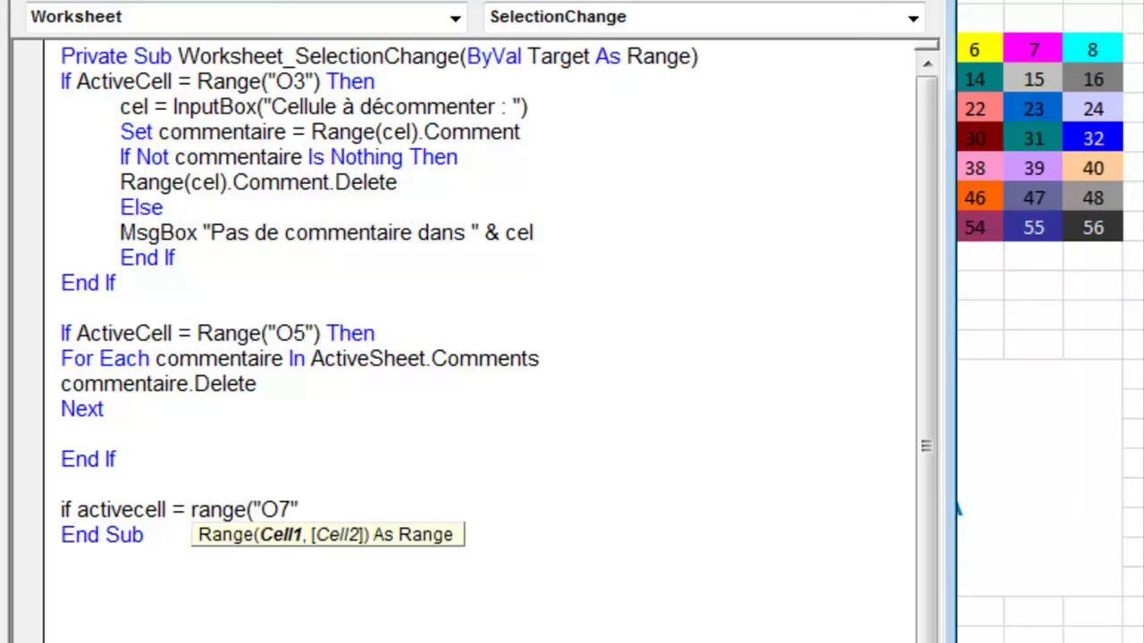
{"action": "type", "text": ") the"}
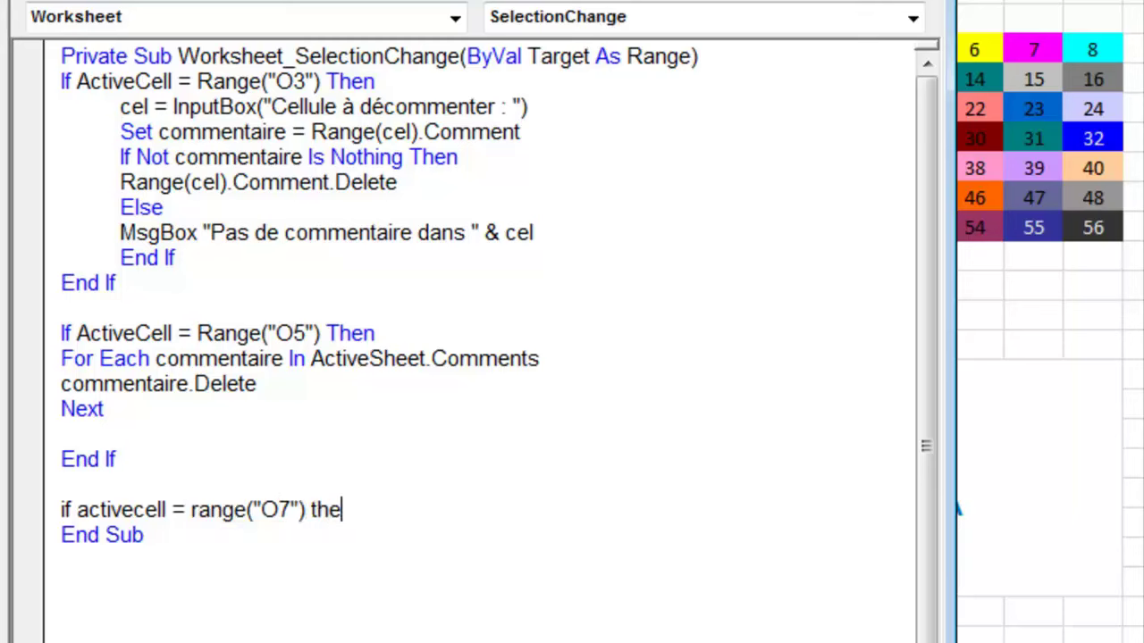
{"action": "type", "text": "n"}
Step: Close the O7 condition with an End If line
{"action": "key", "text": "Return"}
{"action": "key", "text": "Return"}
{"action": "type", "text": "end if"}
{"action": "key", "text": "Up"}
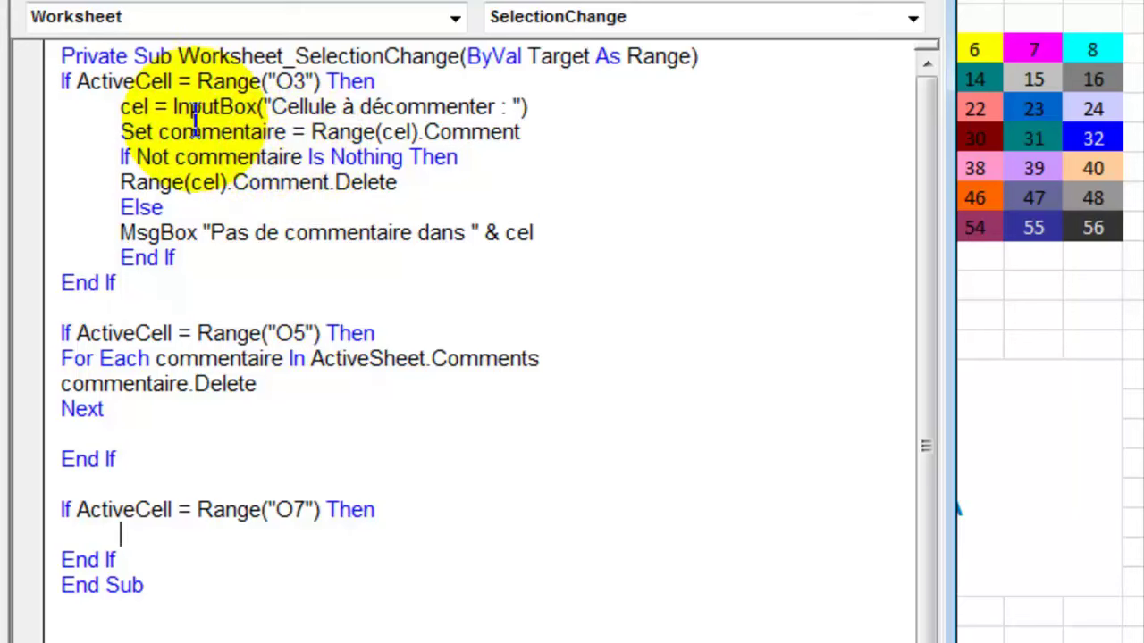
Step: Copy the O3 block's InputBox line into the O7 block, changing its prompt to "Cellule à commenter : "
{"action": "left_click_drag", "start_coordinate": [529, 106], "coordinate": [112, 108]}
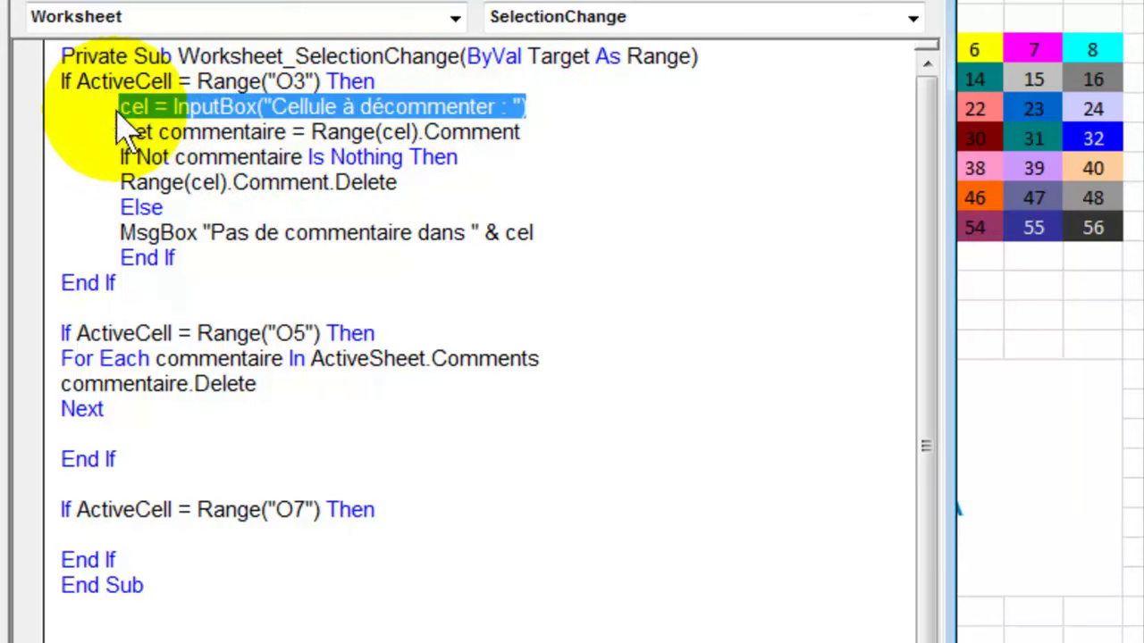
{"action": "right_click", "coordinate": [150, 108]}
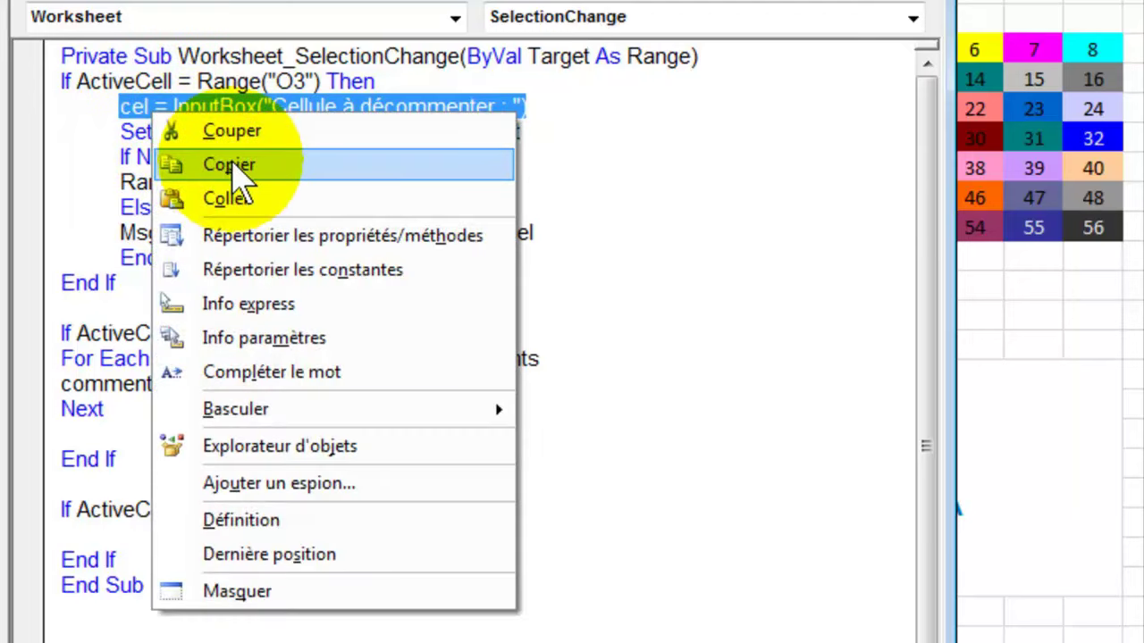
{"action": "left_click", "coordinate": [237, 166]}
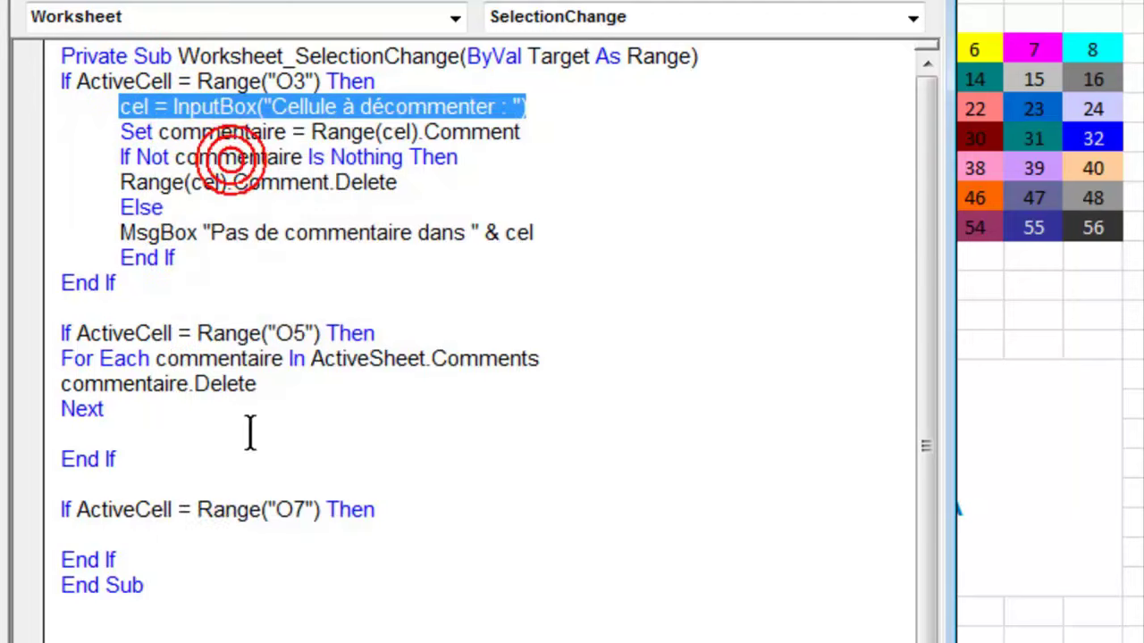
{"action": "left_click", "coordinate": [161, 532]}
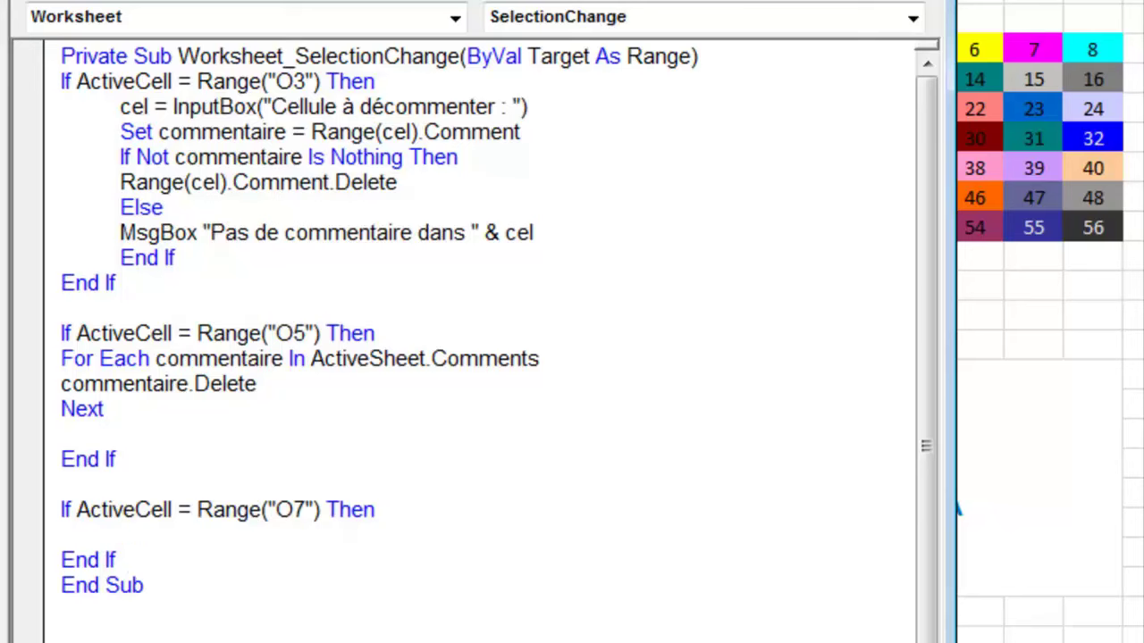
{"action": "type", "text": "cel = InputBox(\"Cellule à décommenter : \")"}
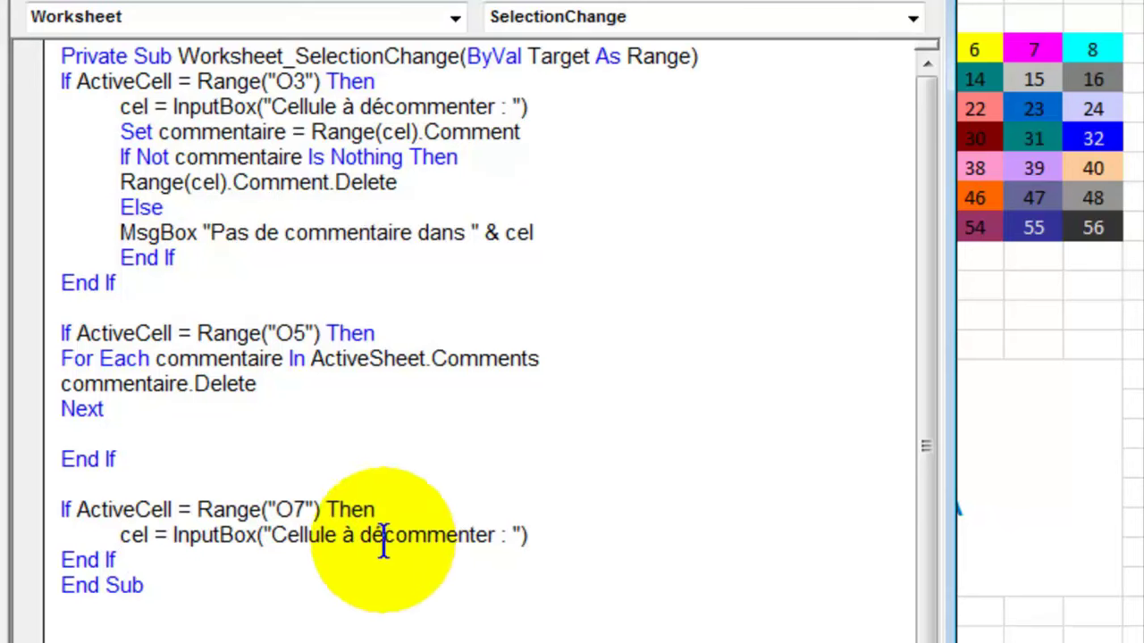
{"action": "left_click", "coordinate": [383, 541]}
{"action": "key", "text": "BackSpace"}
{"action": "key", "text": "BackSpace"}
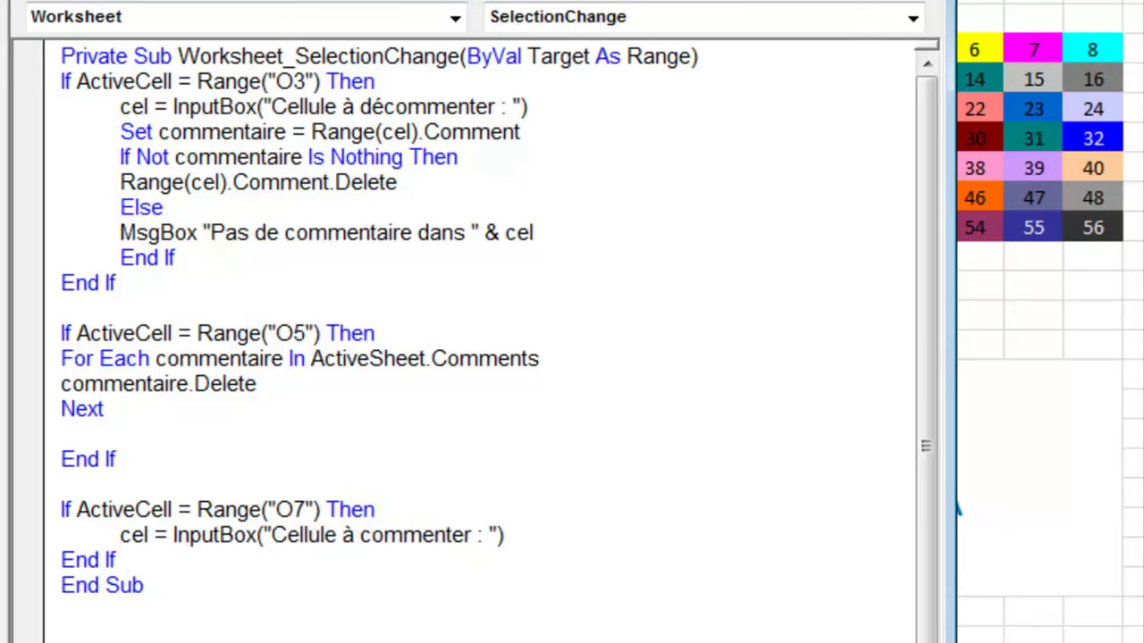
{"action": "key", "text": "Return"}
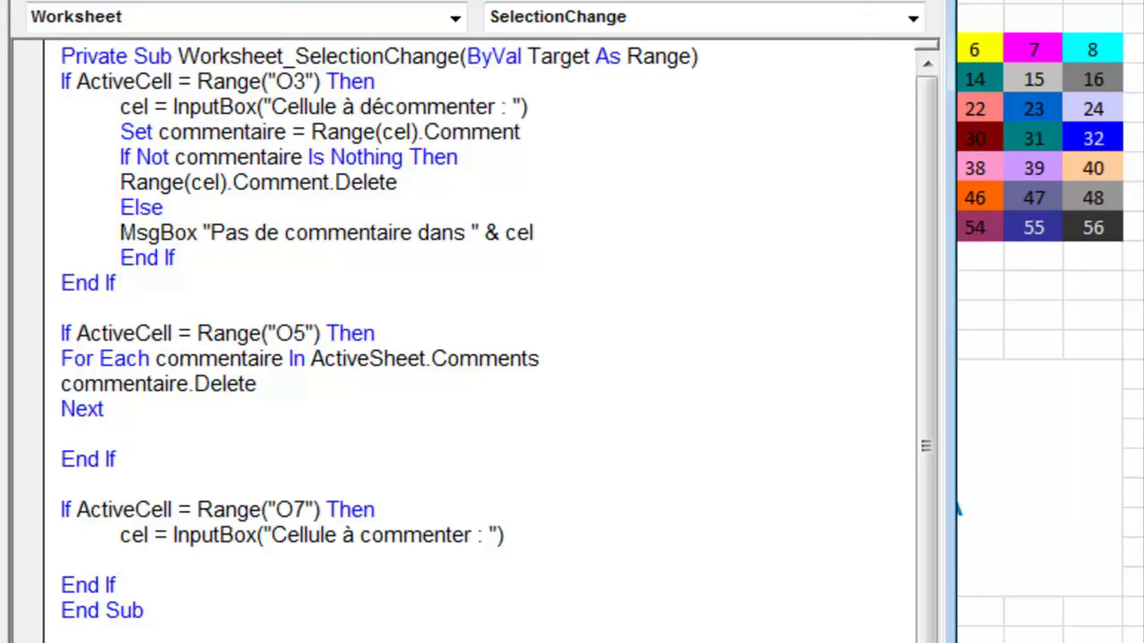
Step: Copy the O3 block's Set commentaire line into the O7 block
{"action": "mouse_move", "coordinate": [520, 133]}
{"action": "left_mouse_down"}
{"action": "mouse_move", "coordinate": [126, 148]}
{"action": "mouse_move", "coordinate": [120, 131]}
{"action": "left_mouse_up"}
{"action": "key", "text": "ctrl+c"}
{"action": "right_click", "coordinate": [155, 137]}
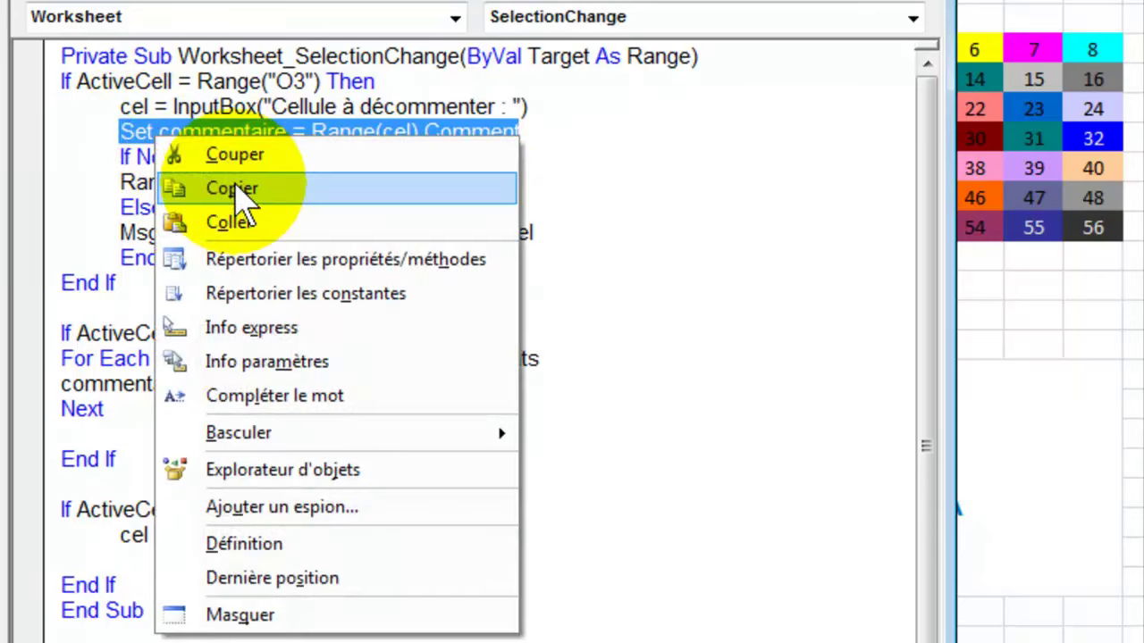
{"action": "left_click", "coordinate": [241, 189]}
{"action": "left_click", "coordinate": [207, 576]}
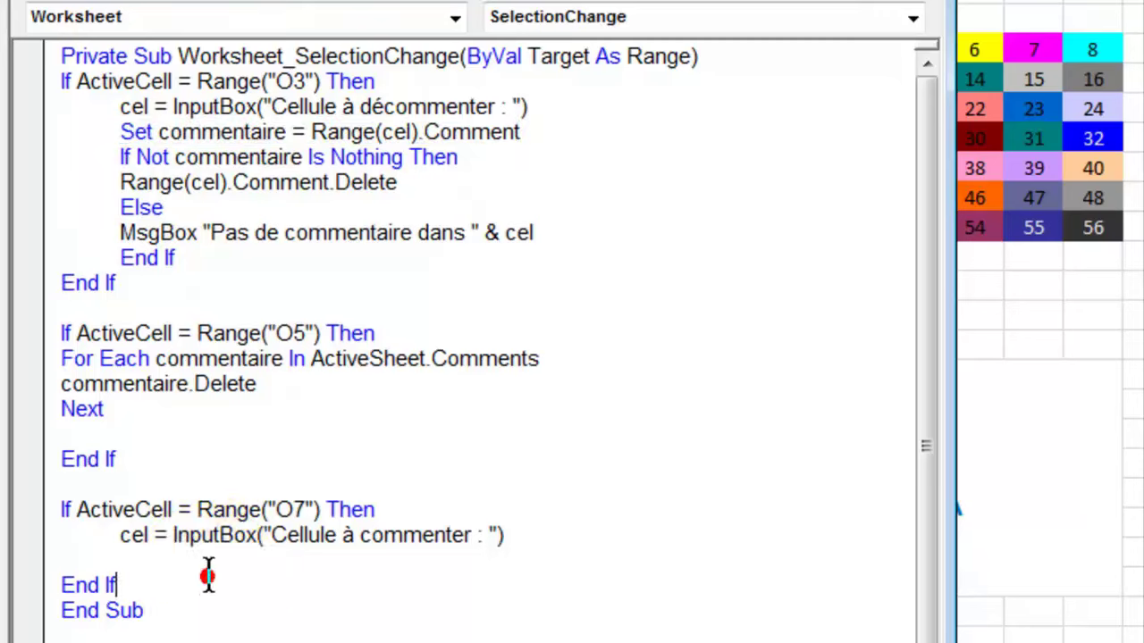
{"action": "left_click", "coordinate": [210, 560]}
{"action": "key", "text": "ctrl+v"}
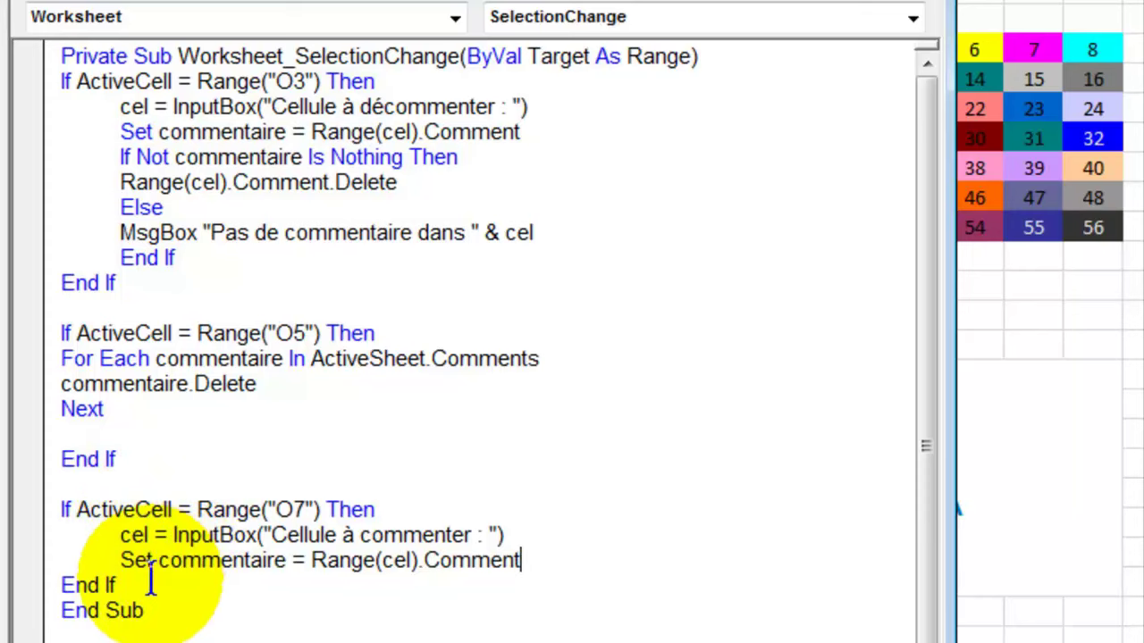
{"action": "left_click", "coordinate": [572, 560]}
{"action": "key", "text": "Return"}
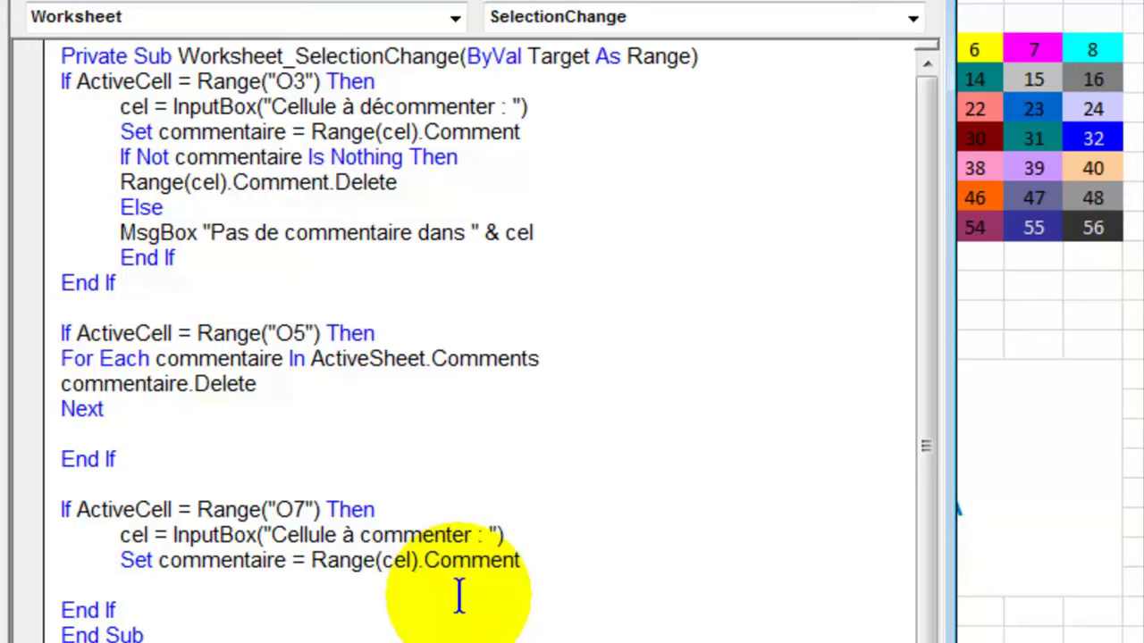
Step: Add If commentaire Is Nothing Then with com = InputBox("Saisir le commentaire", "Nouveau commentaire")
{"action": "type", "text": "if c"}
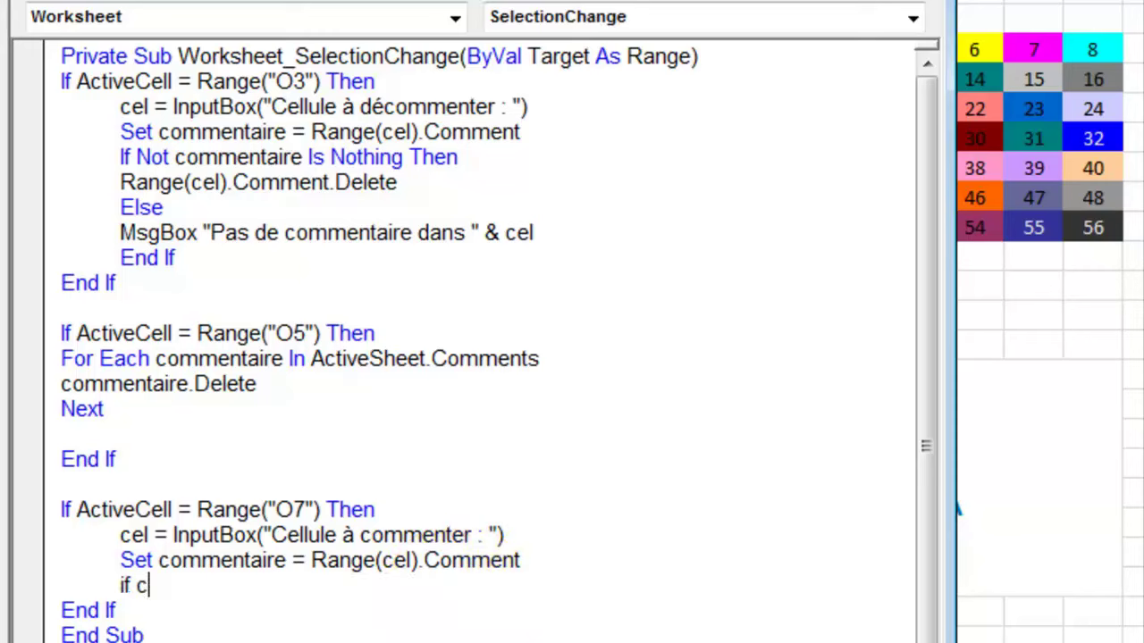
{"action": "type", "text": "ommentaire "}
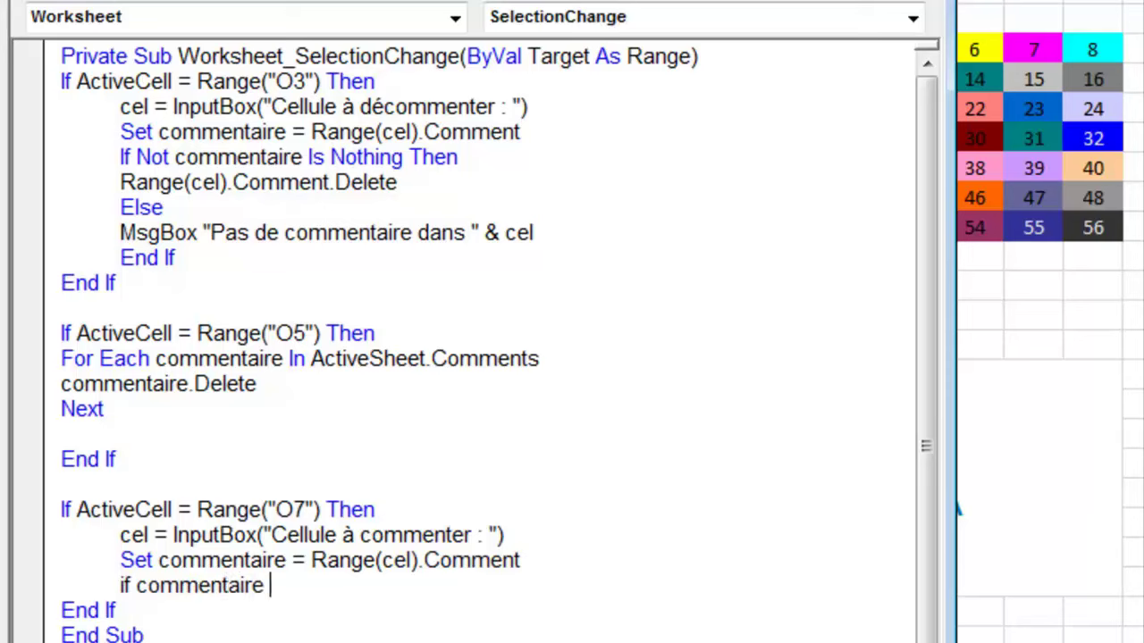
{"action": "type", "text": "is n"}
{"action": "type", "text": "othing then"}
{"action": "key", "text": "Return"}
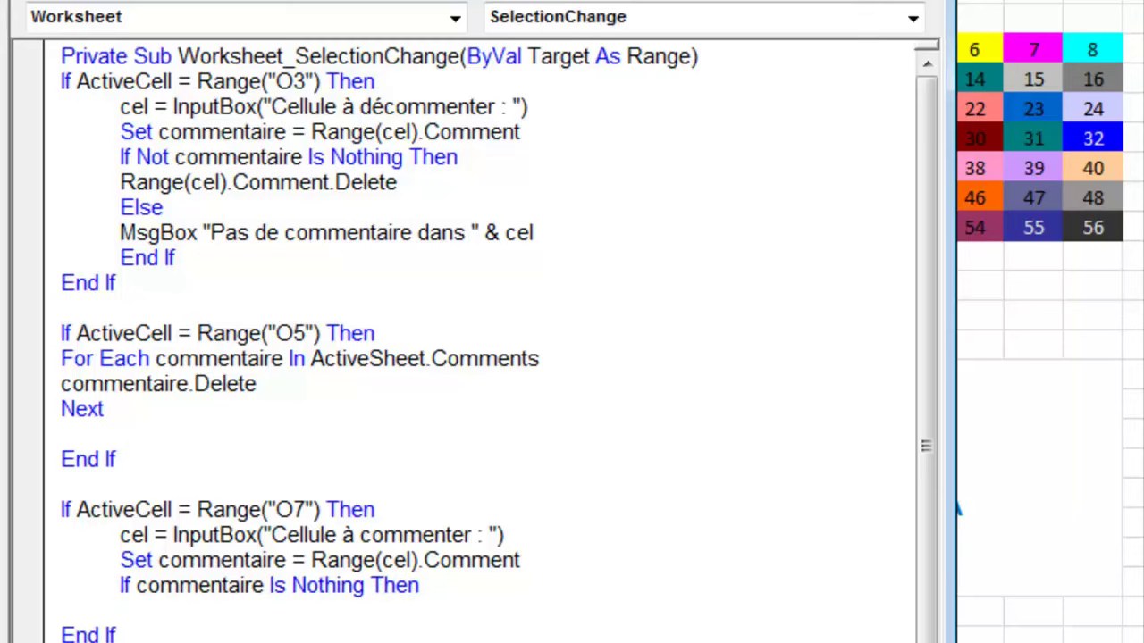
{"action": "type", "text": "com"}
{"action": "type", "text": " = inputbox"}
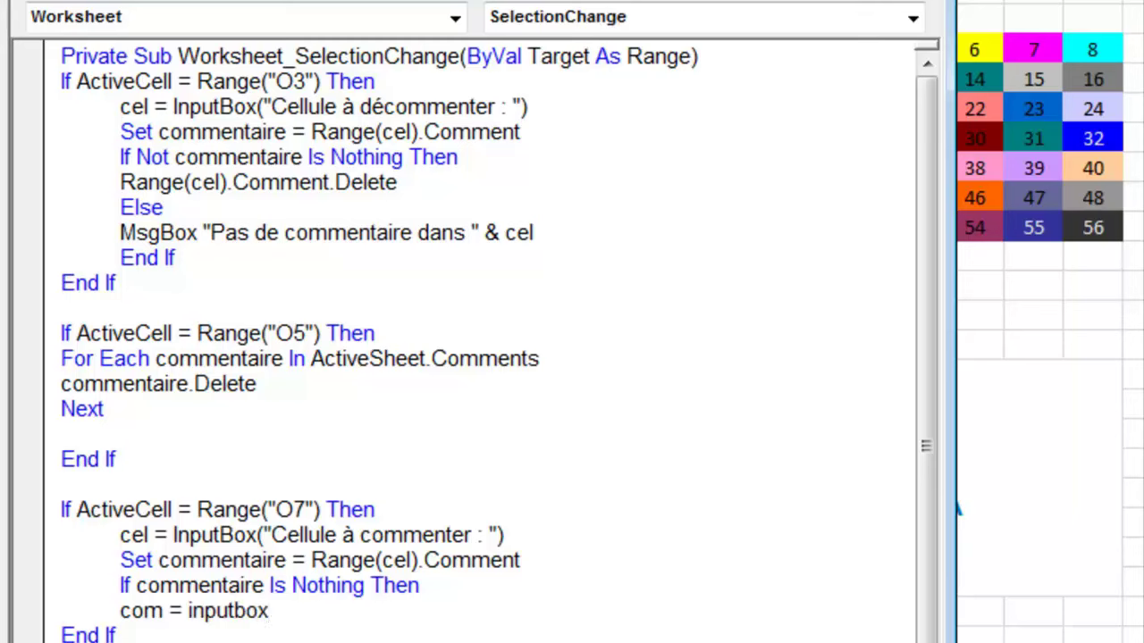
{"action": "type", "text": "(\""}
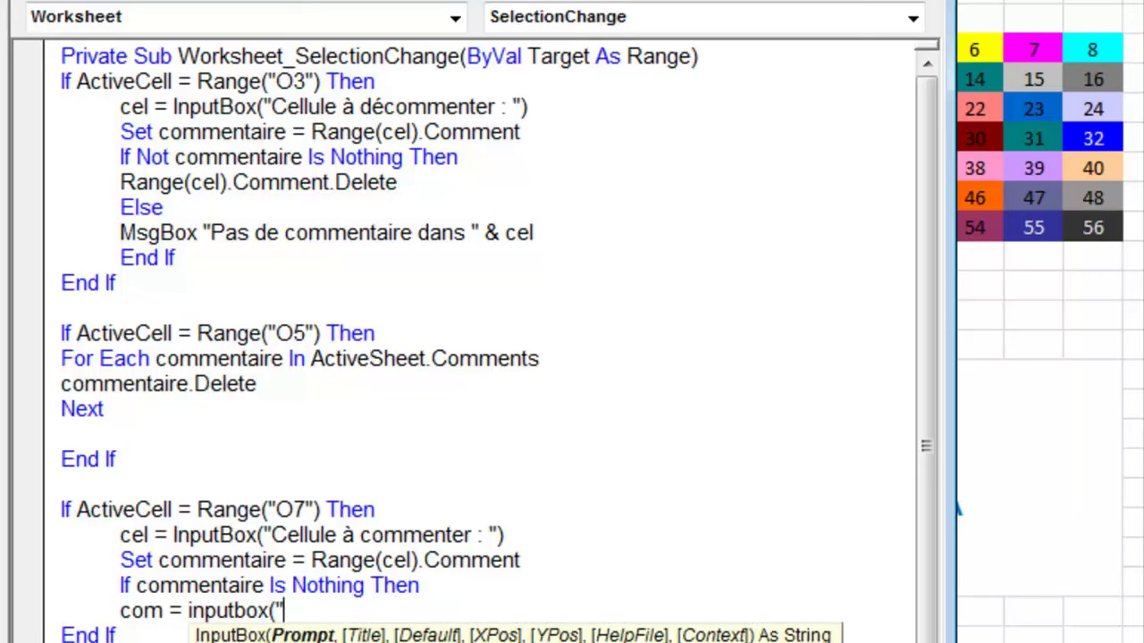
{"action": "type", "text": "Saisir "}
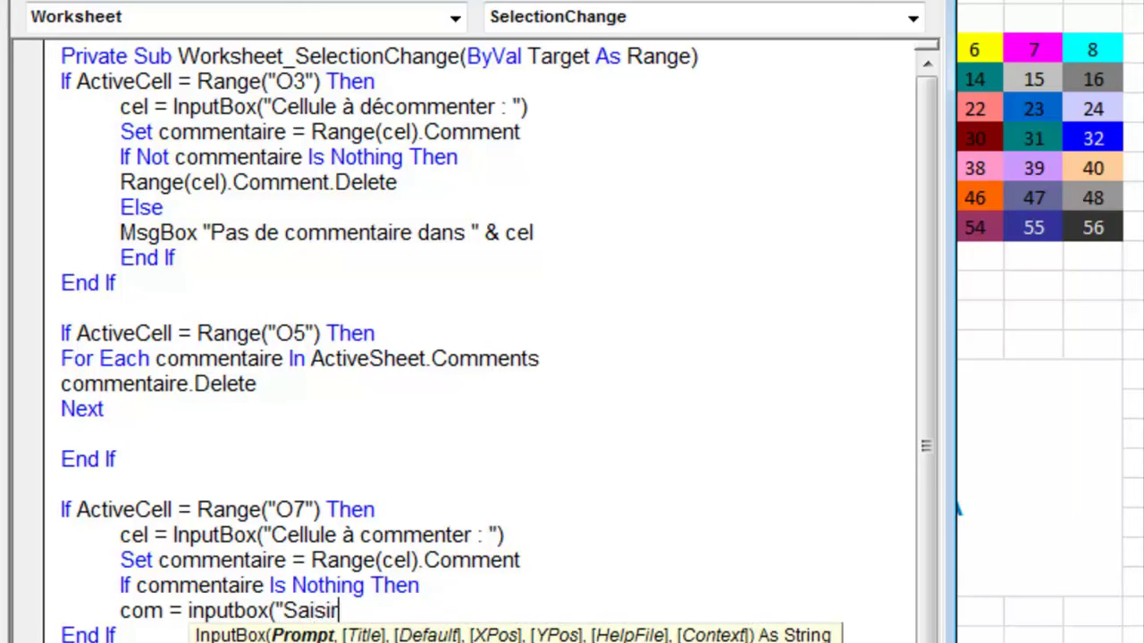
{"action": "type", "text": "le commentaire\""}
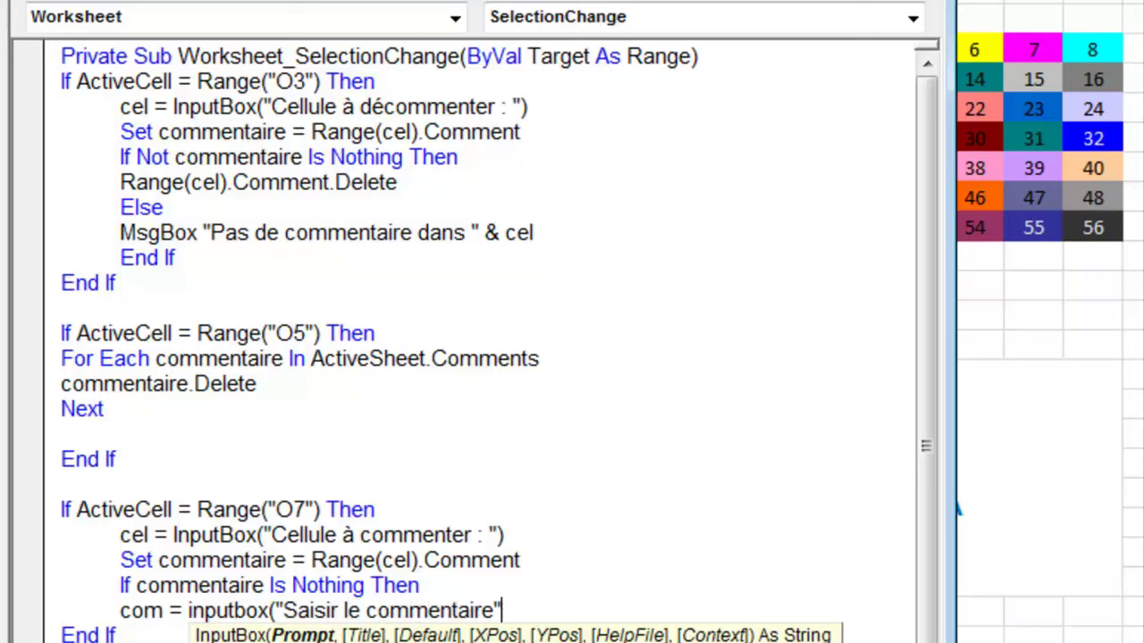
{"action": "type", "text": ","}
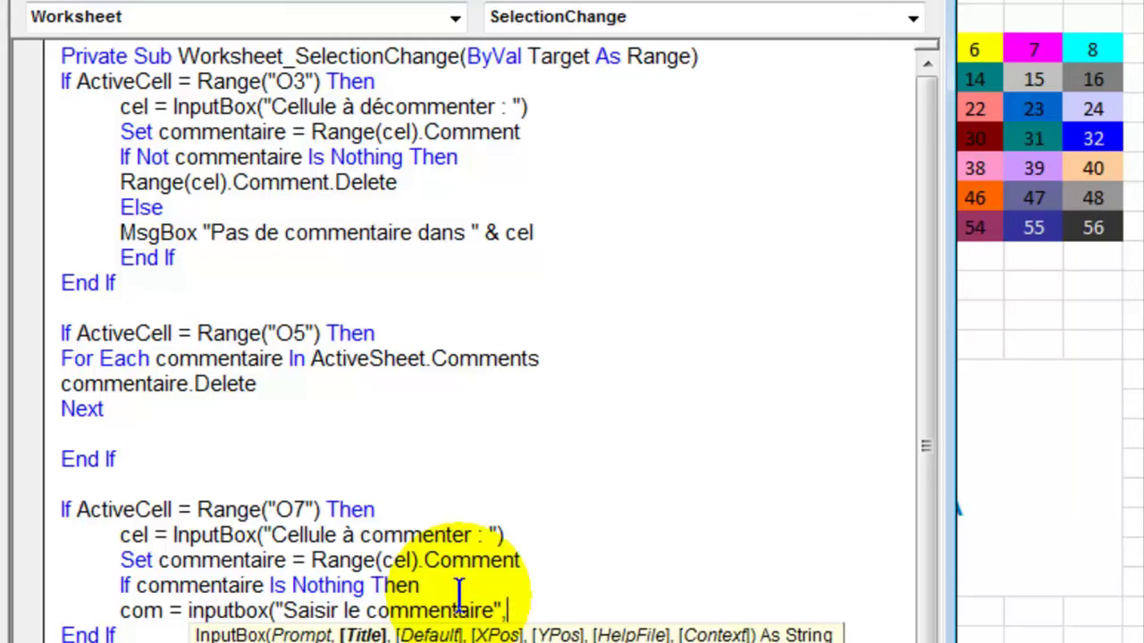
{"action": "type", "text": "\"Nouveau commentaire\")"}
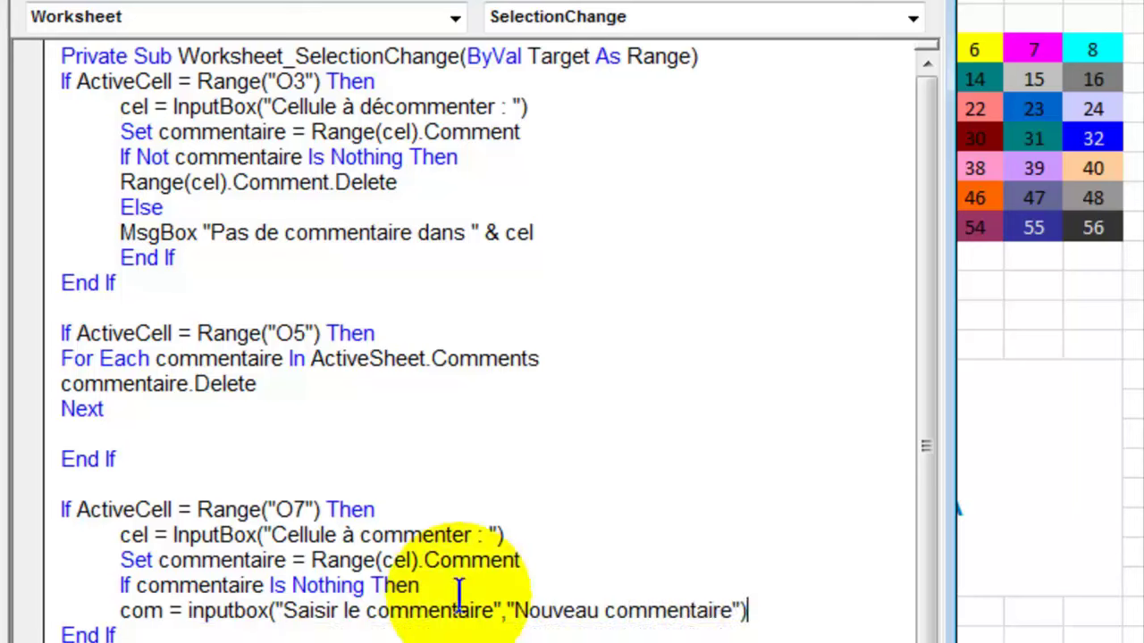
{"action": "key", "text": "Return"}
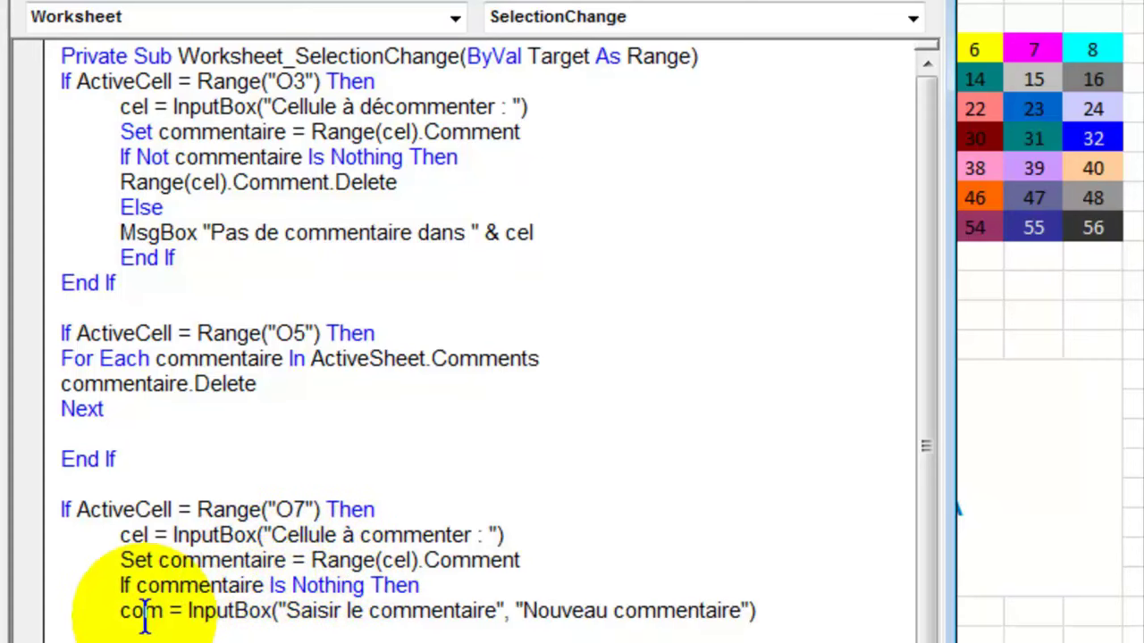
{"action": "left_click_drag", "start_coordinate": [189, 610], "coordinate": [759, 607]}
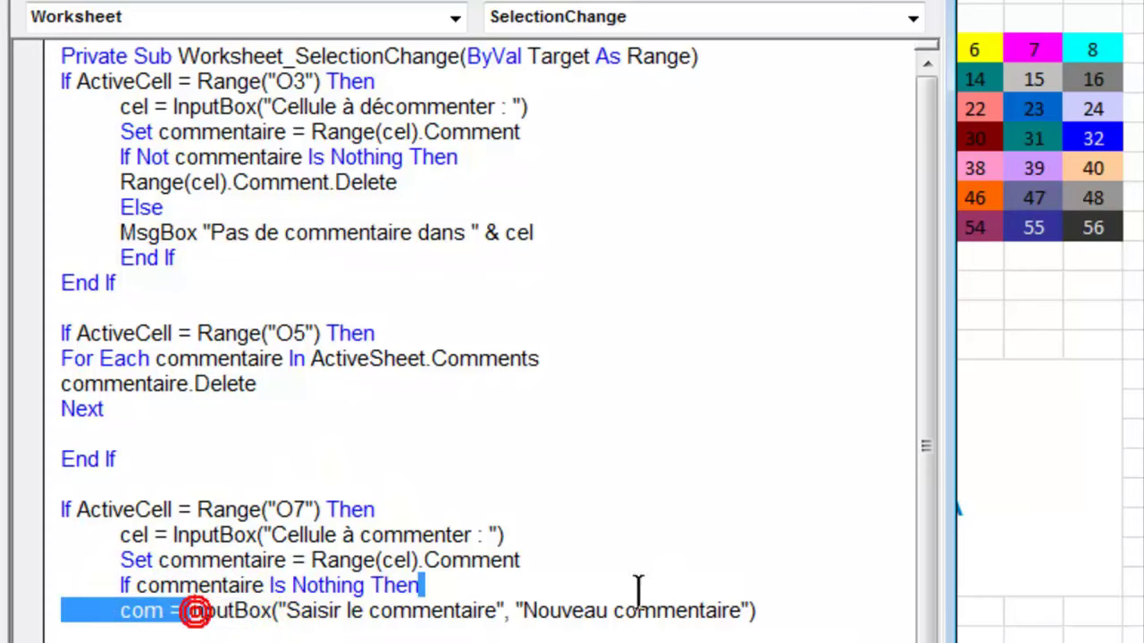
{"action": "left_click", "coordinate": [779, 608]}
Step: Add the line Range(cel).AddComment com, then select the two new lines to review them
{"action": "key", "text": "Return"}
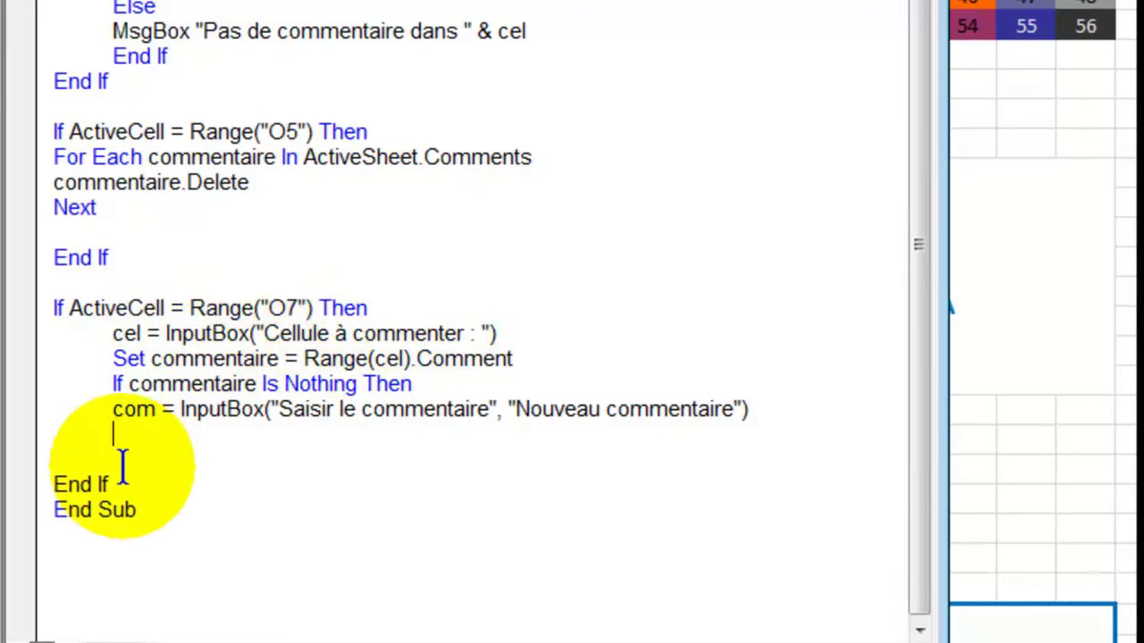
{"action": "type", "text": "range(cel)"}
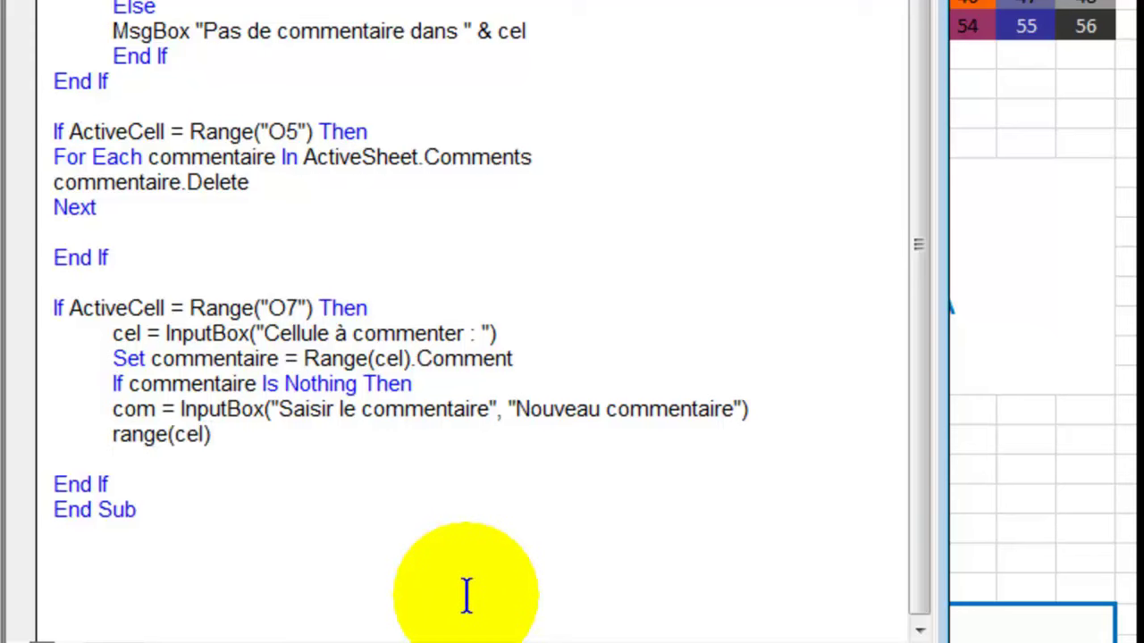
{"action": "type", "text": "."}
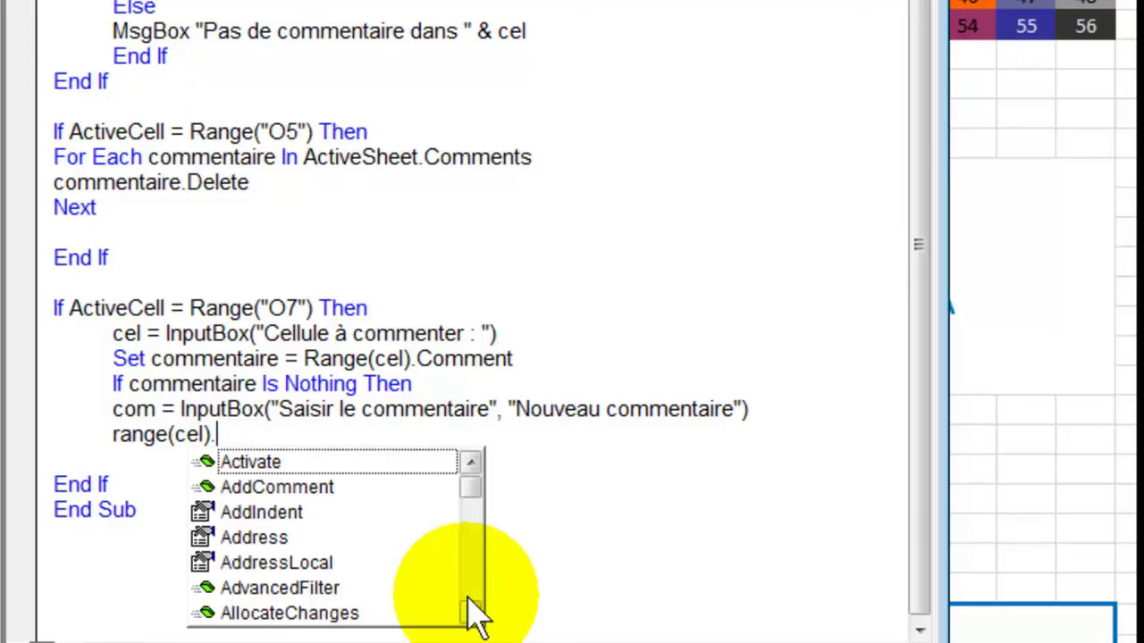
{"action": "type", "text": "addcomment"}
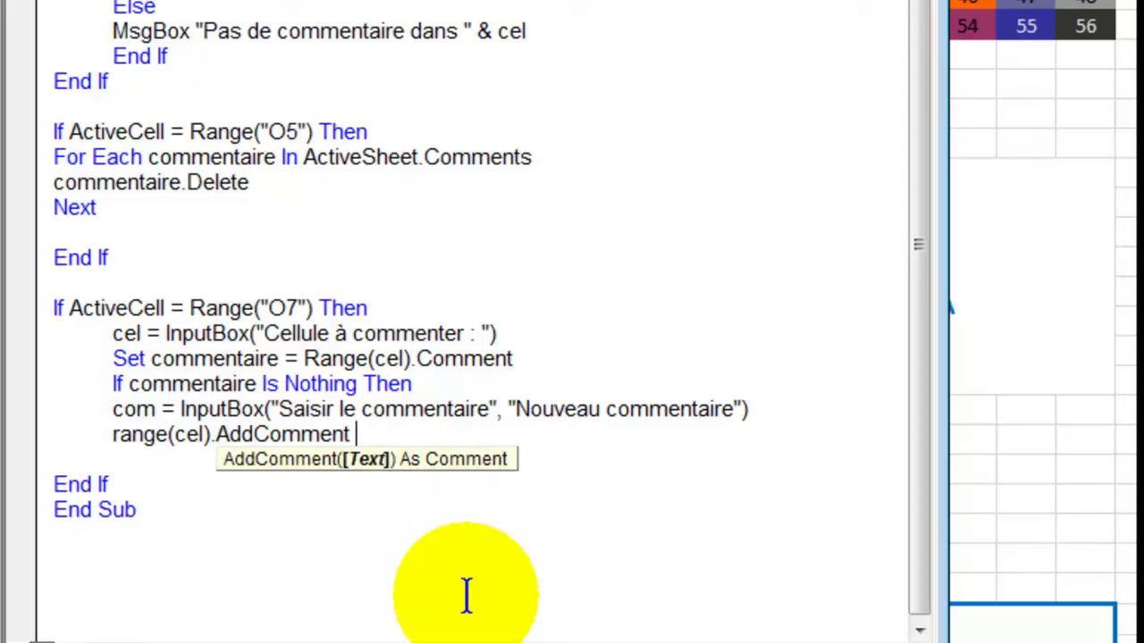
{"action": "type", "text": " com"}
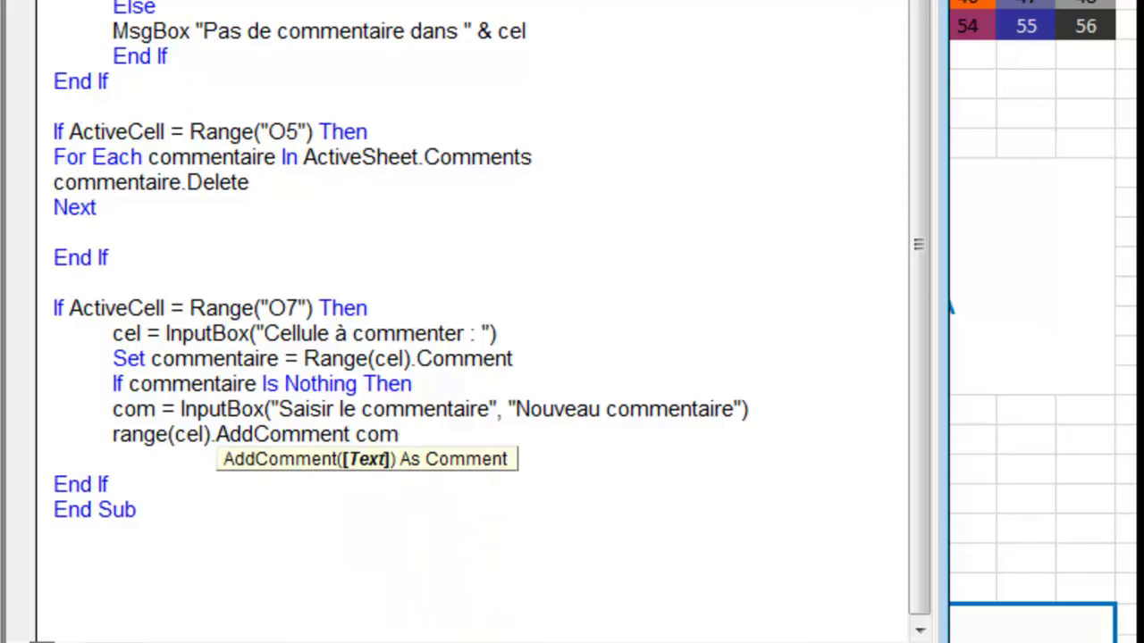
{"action": "key", "text": "Return"}
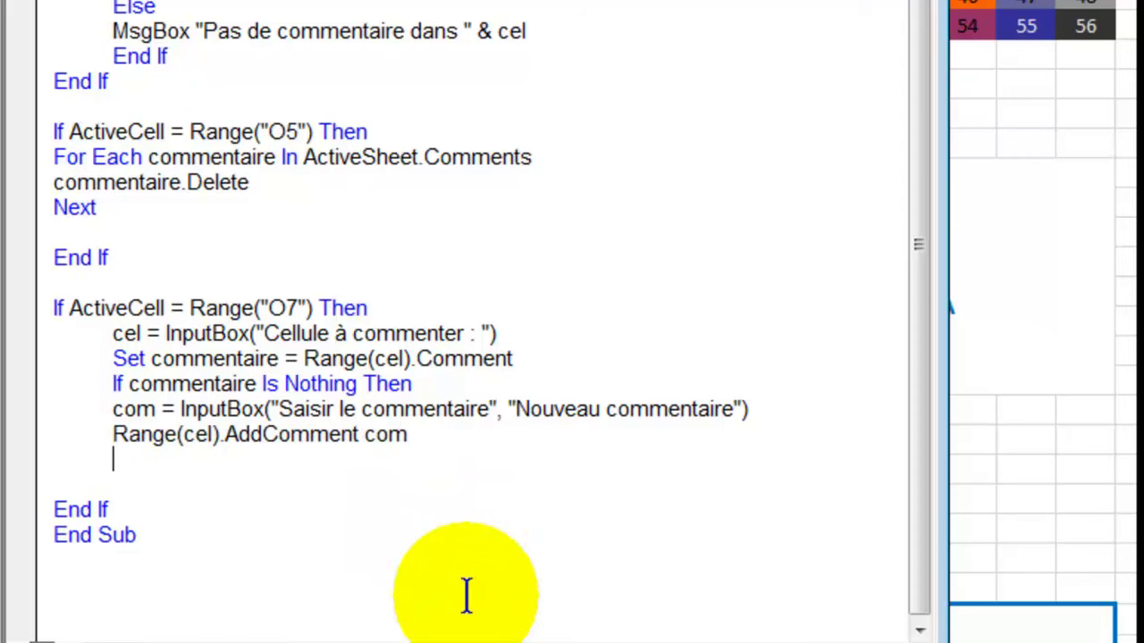
{"action": "left_click", "coordinate": [36, 409]}
{"action": "left_click_drag", "start_coordinate": [35, 409], "coordinate": [39, 442]}
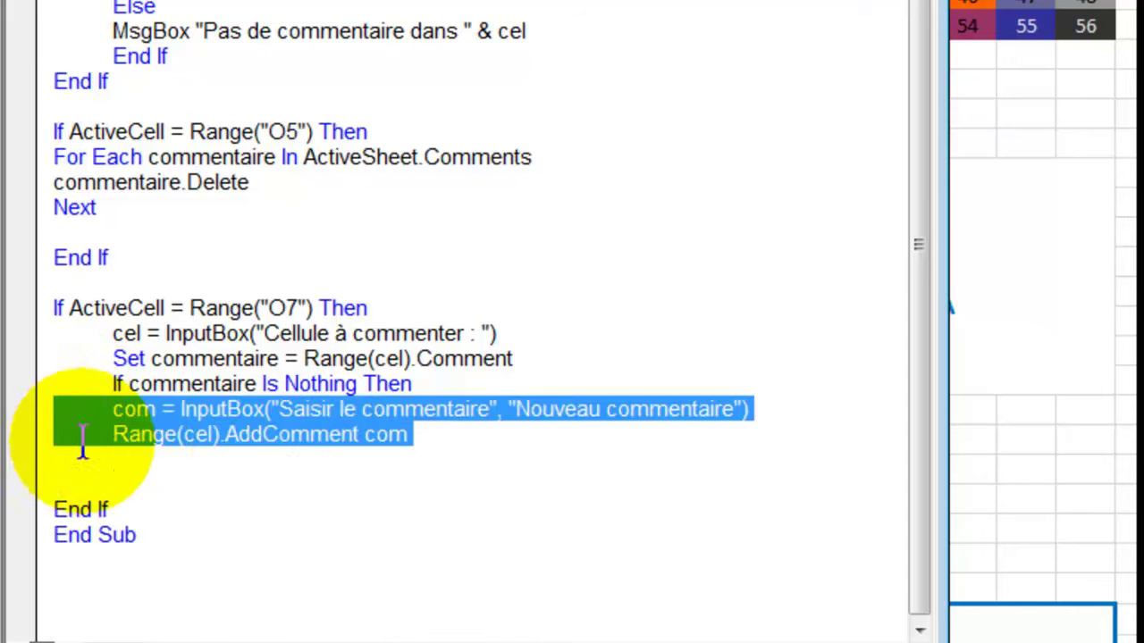
{"action": "left_click", "coordinate": [152, 462]}
Step: Add Else with MsgBox " Il y a déjà un commentaire en " & cel, then End If
{"action": "type", "text": "e"}
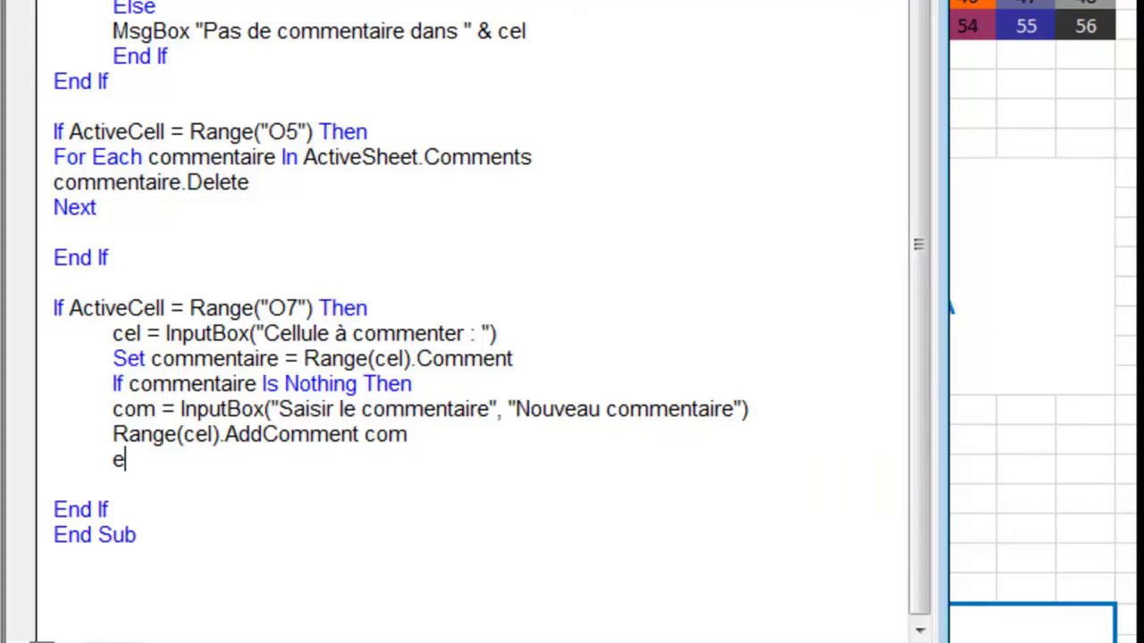
{"action": "type", "text": "lse"}
{"action": "key", "text": "Return"}
{"action": "type", "text": "msgbox \" "}
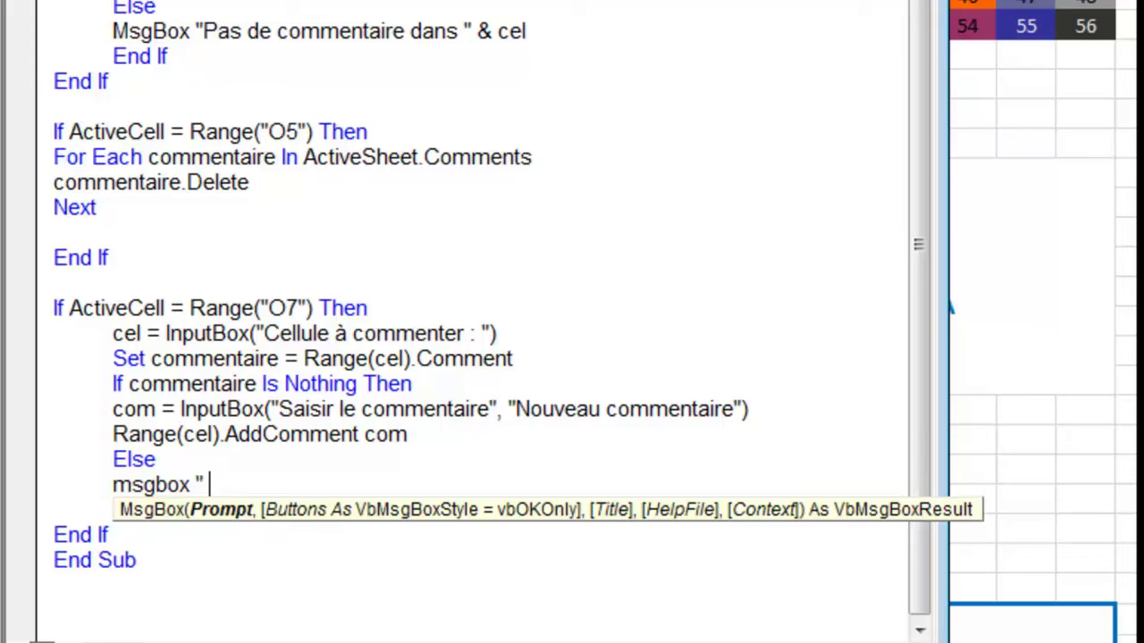
{"action": "type", "text": "Il y a déjà un commentaire en \" & cel"}
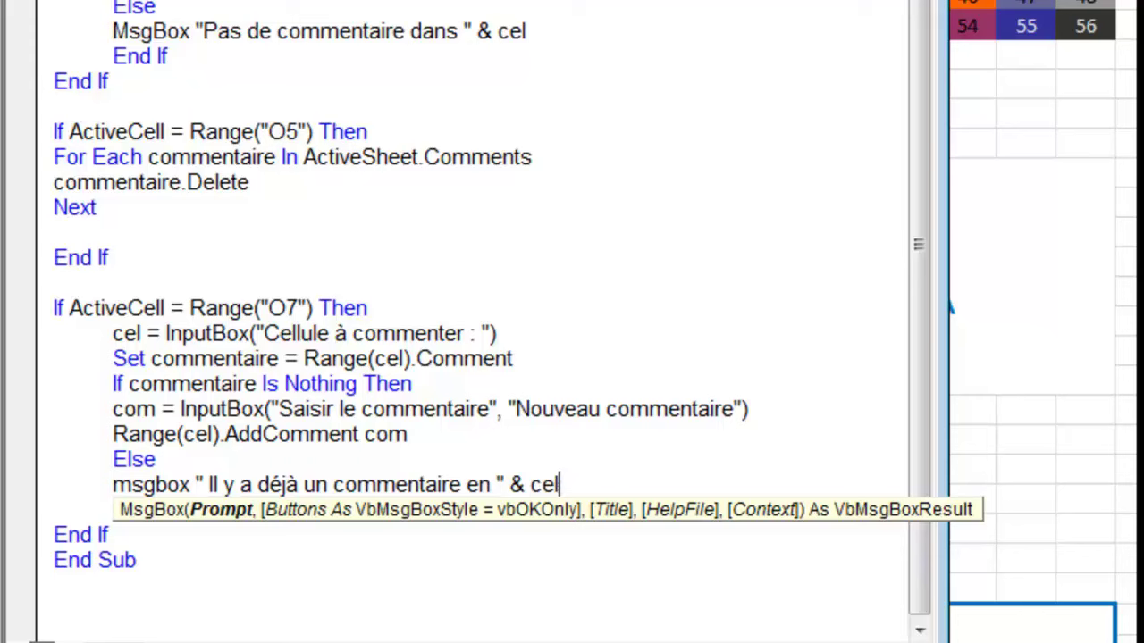
{"action": "left_click", "coordinate": [403, 608]}
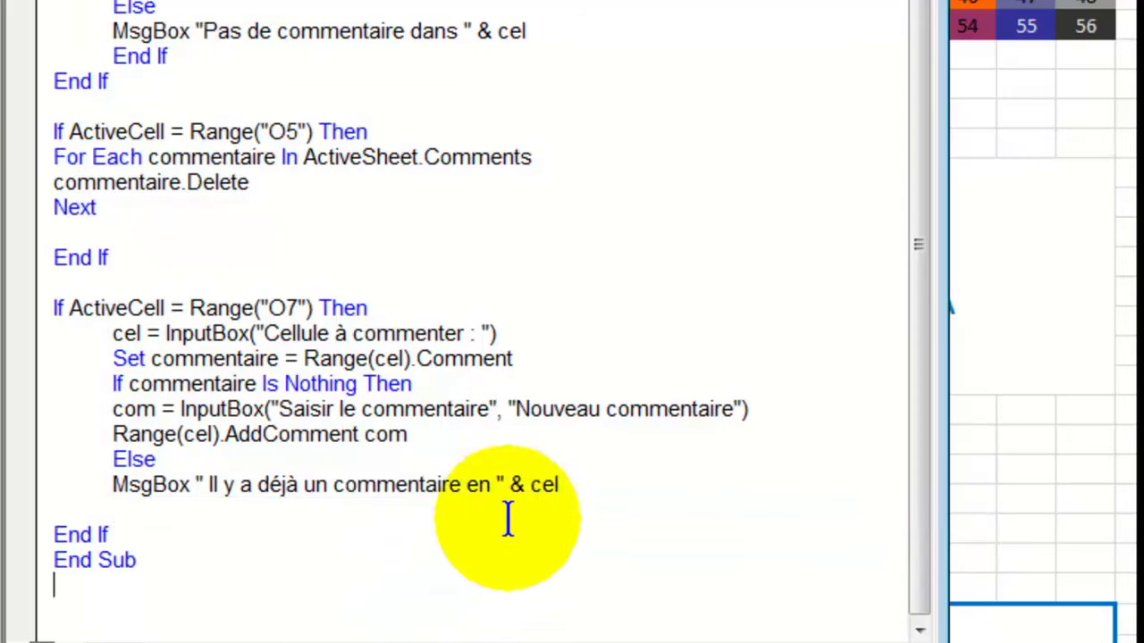
{"action": "left_click", "coordinate": [608, 488]}
{"action": "key", "text": "Return"}
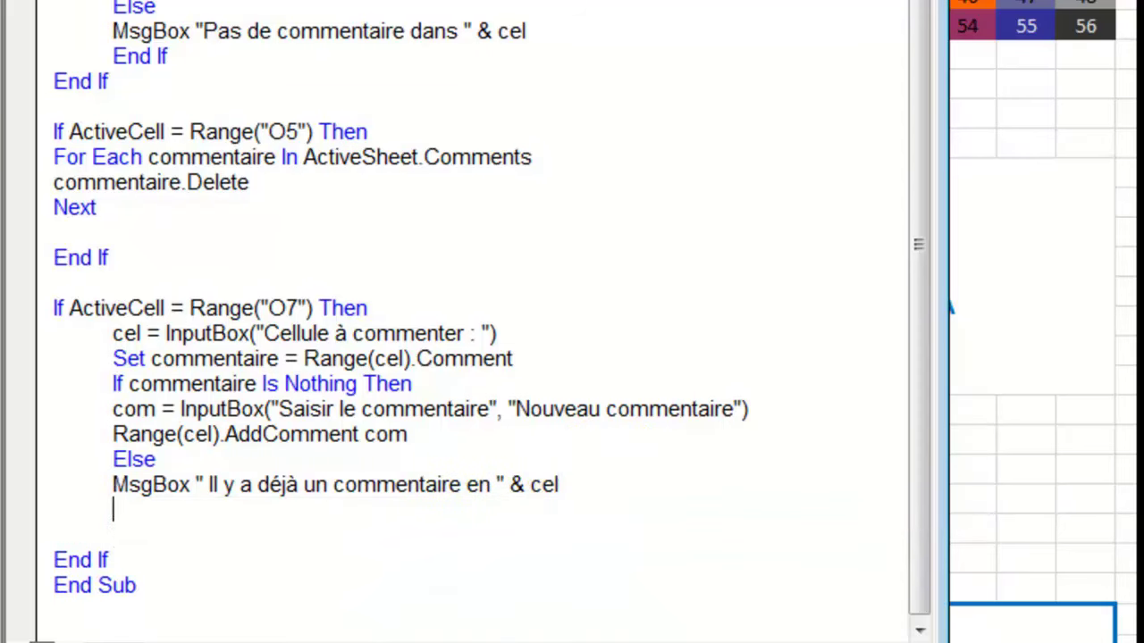
{"action": "type", "text": "end if"}
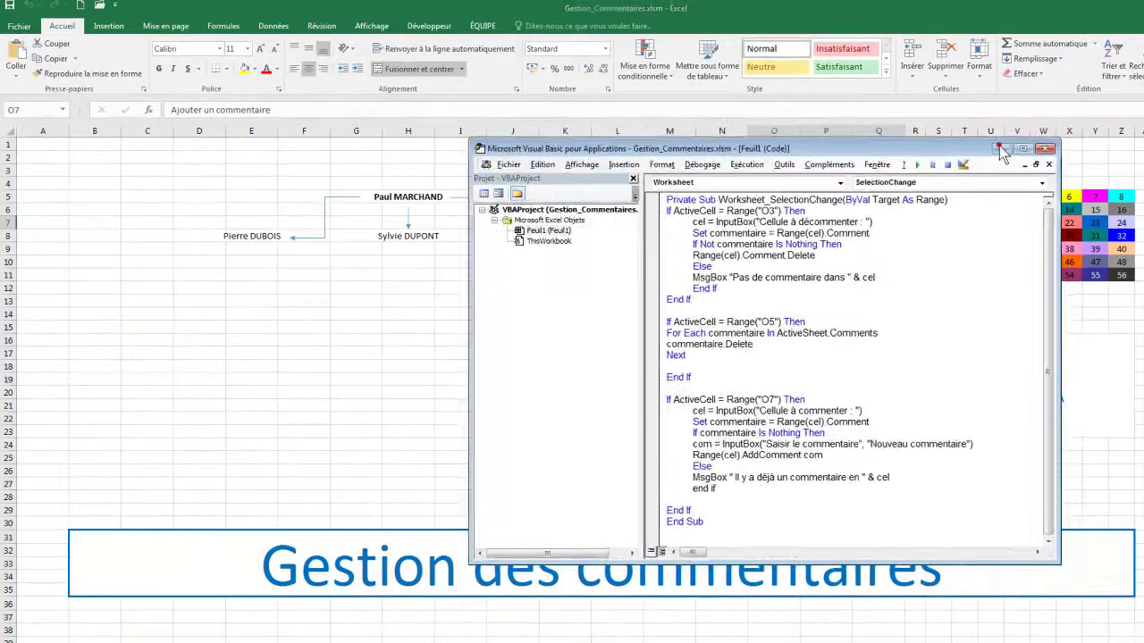
Step: Run Ajouter un commentaire with a cell address and the comment text, then hover the cell to verify
{"action": "left_click", "coordinate": [938, 18]}
{"action": "left_click", "coordinate": [768, 222]}
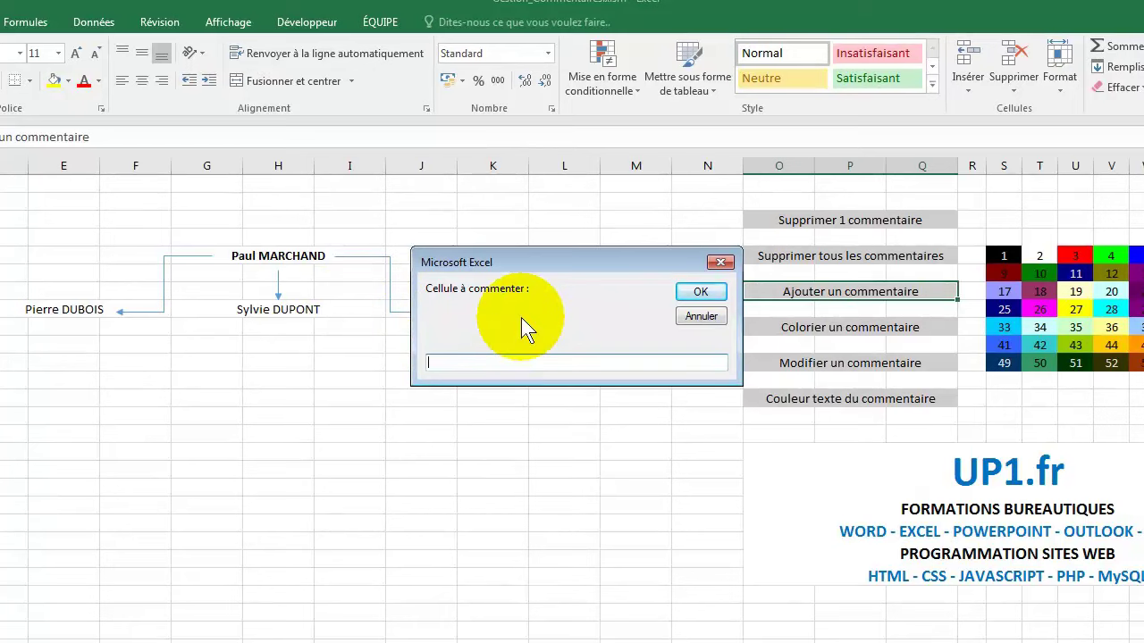
{"action": "type", "text": "H3"}
{"action": "key", "text": "Return"}
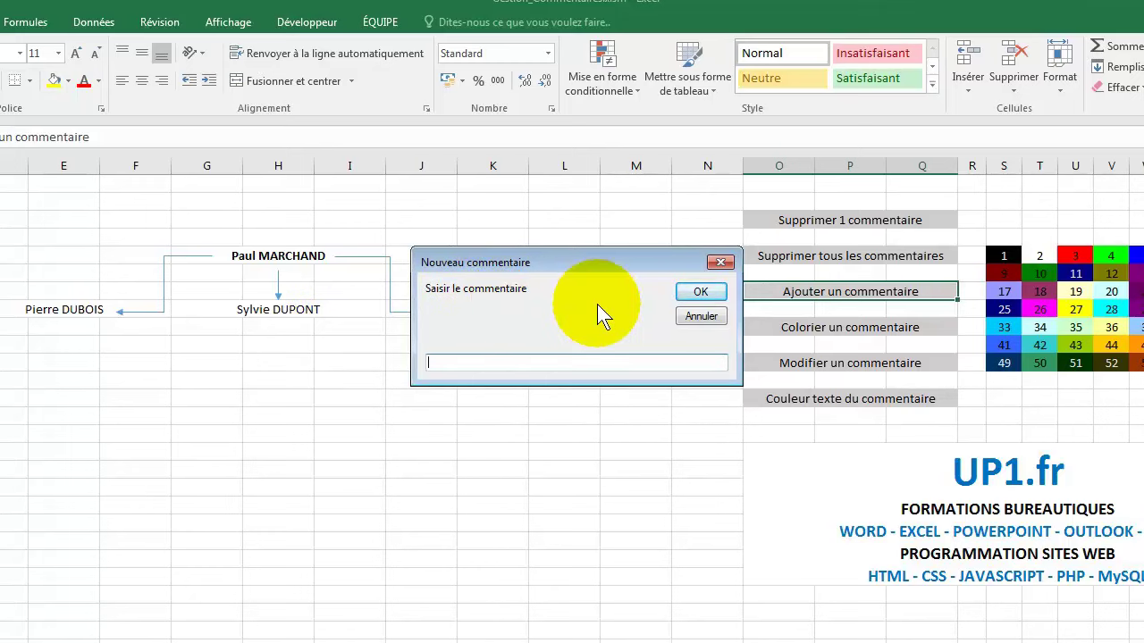
{"action": "type", "text": "Directrice"}
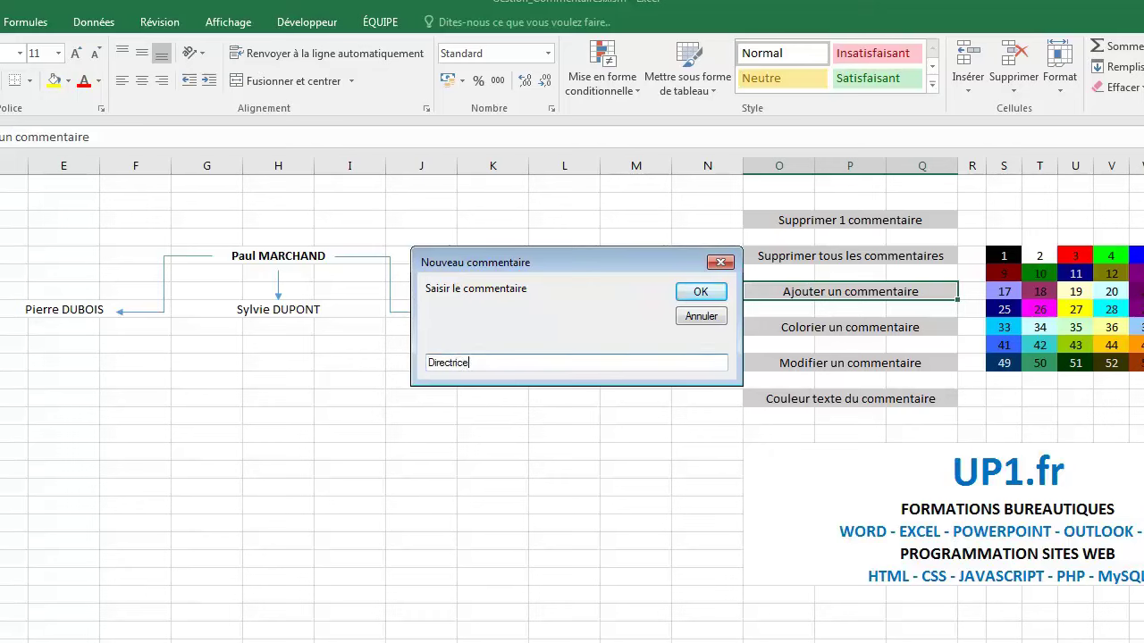
{"action": "type", "text": "nancière"}
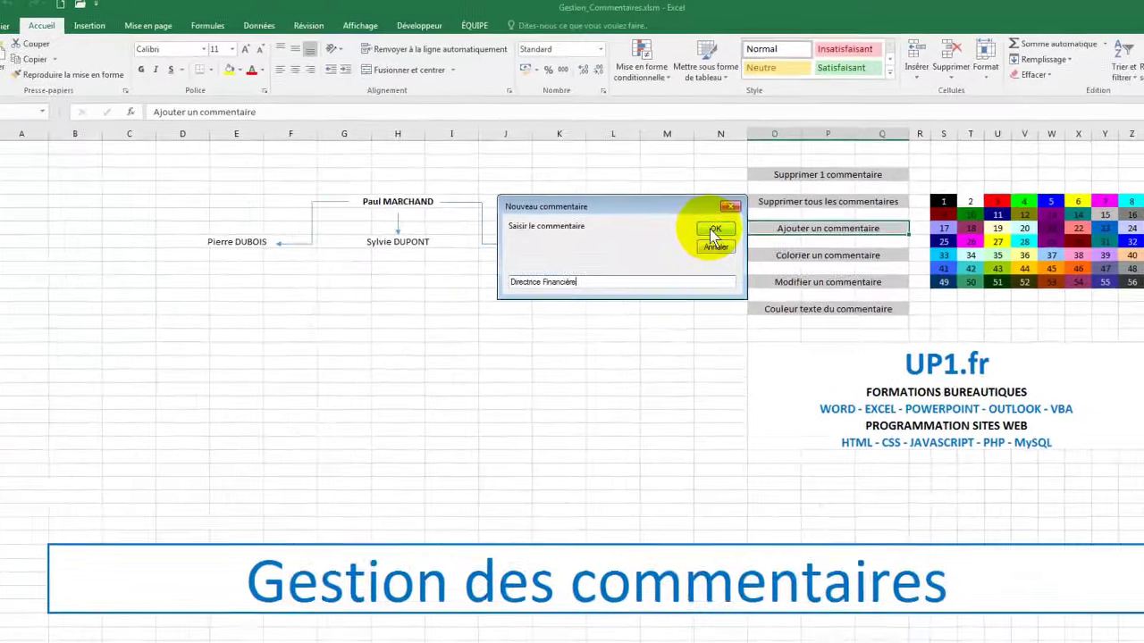
{"action": "left_click", "coordinate": [700, 292]}
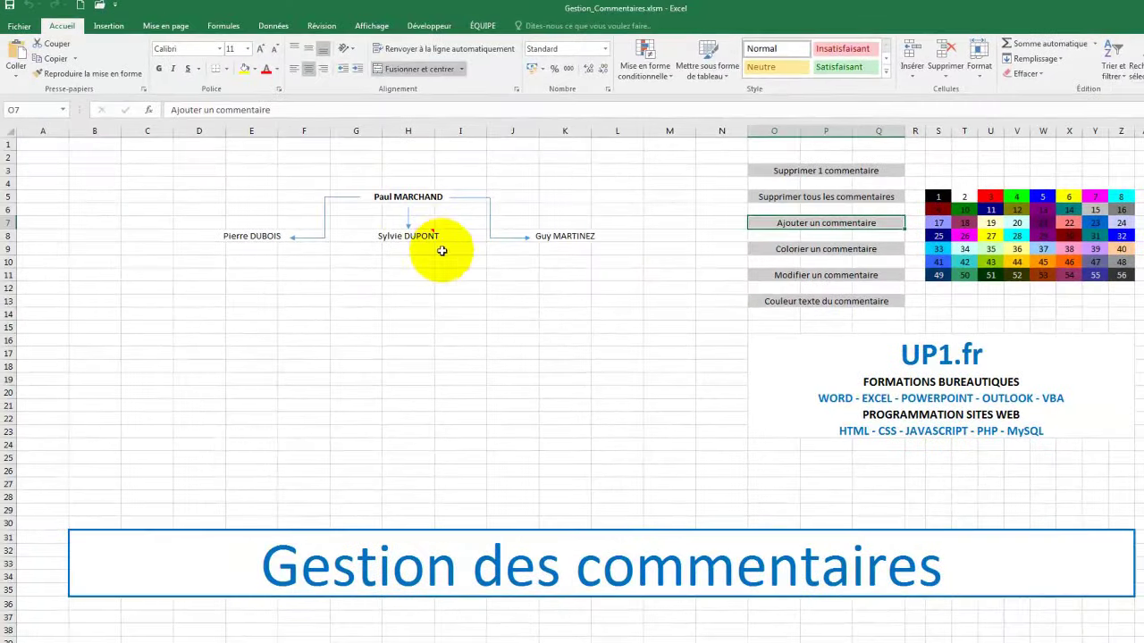
{"action": "mouse_move", "coordinate": [420, 234]}
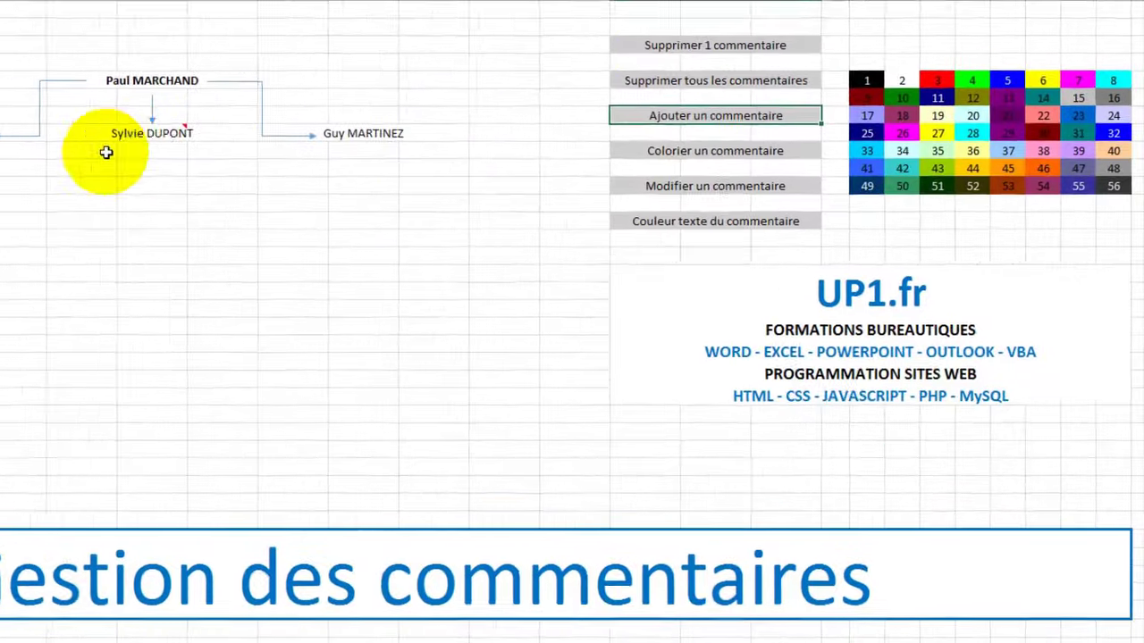
Step: Delete the comment on cell H8 with the Supprimer 1 commentaire macro
{"action": "left_click", "coordinate": [751, 137]}
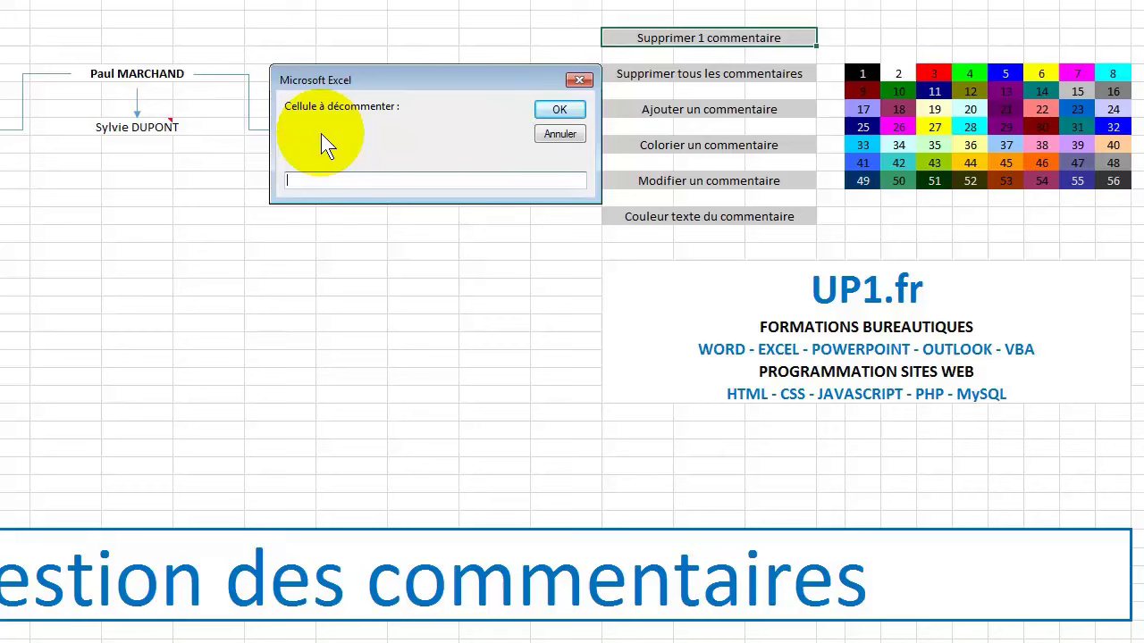
{"action": "type", "text": "H8"}
{"action": "key", "text": "Return"}
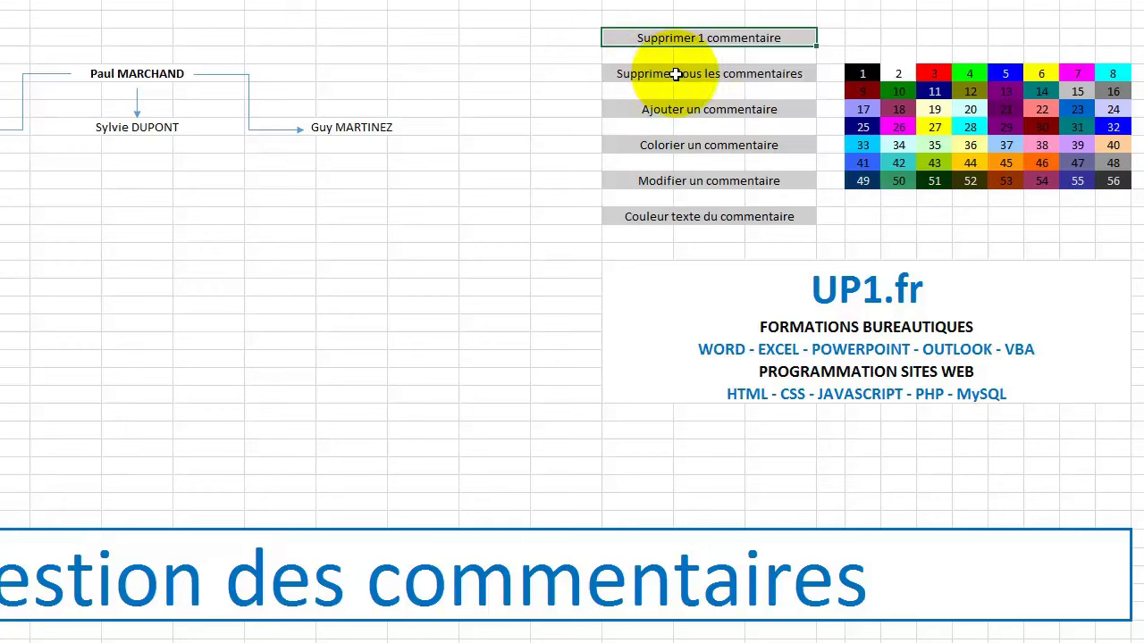
Step: Add the comment PDG to cell H5 with Ajouter un commentaire
{"action": "left_click", "coordinate": [674, 109]}
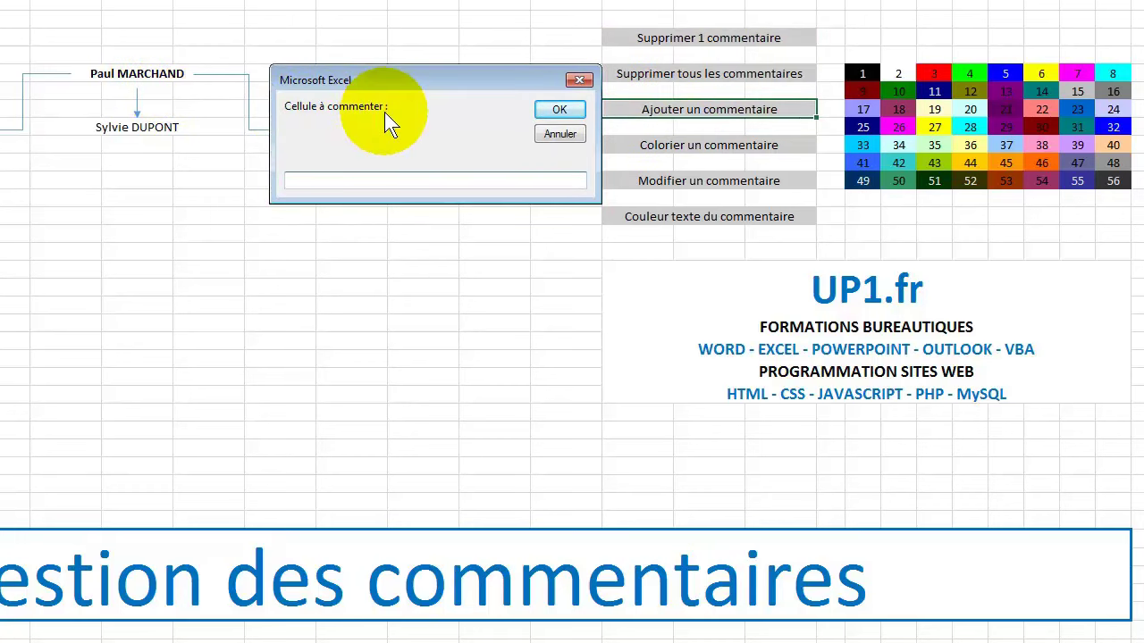
{"action": "type", "text": "H5"}
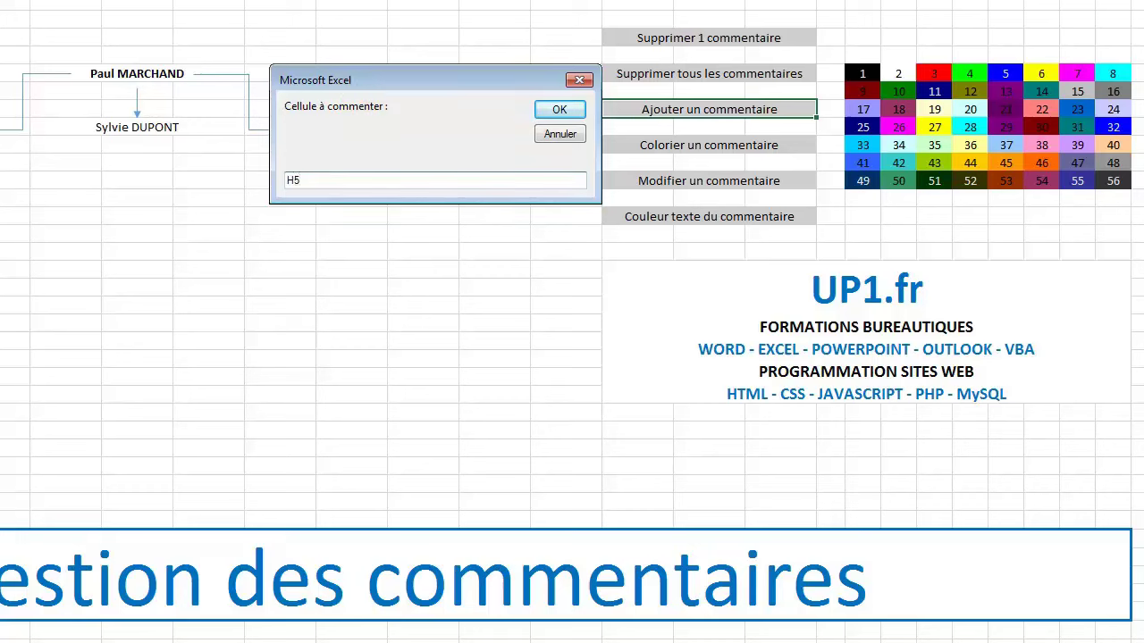
{"action": "key", "text": "Return"}
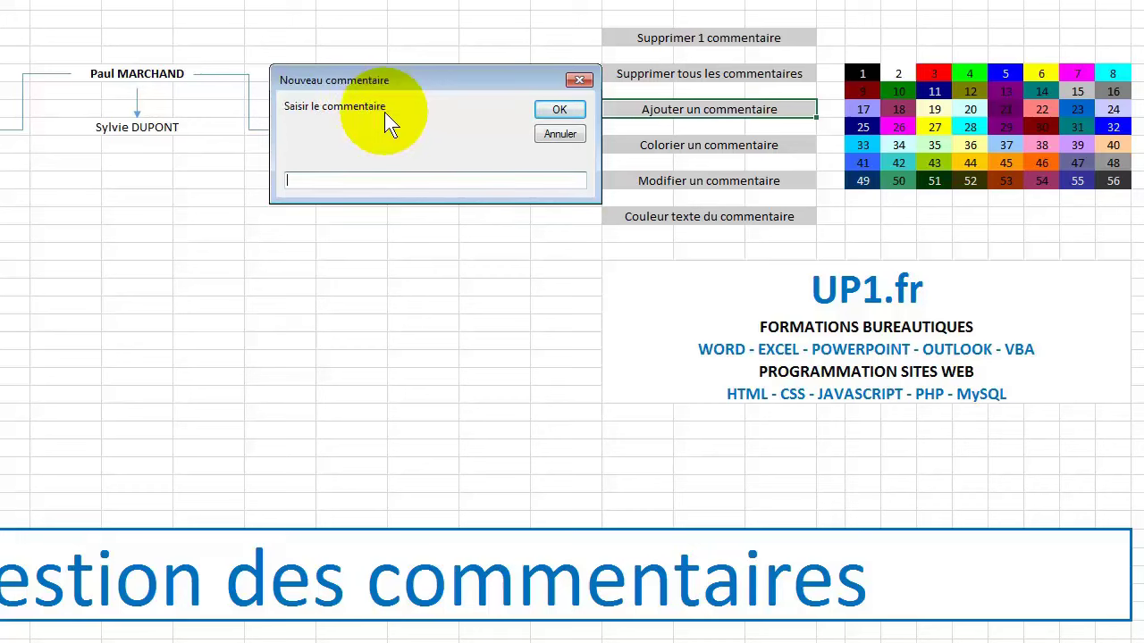
{"action": "type", "text": "PDG"}
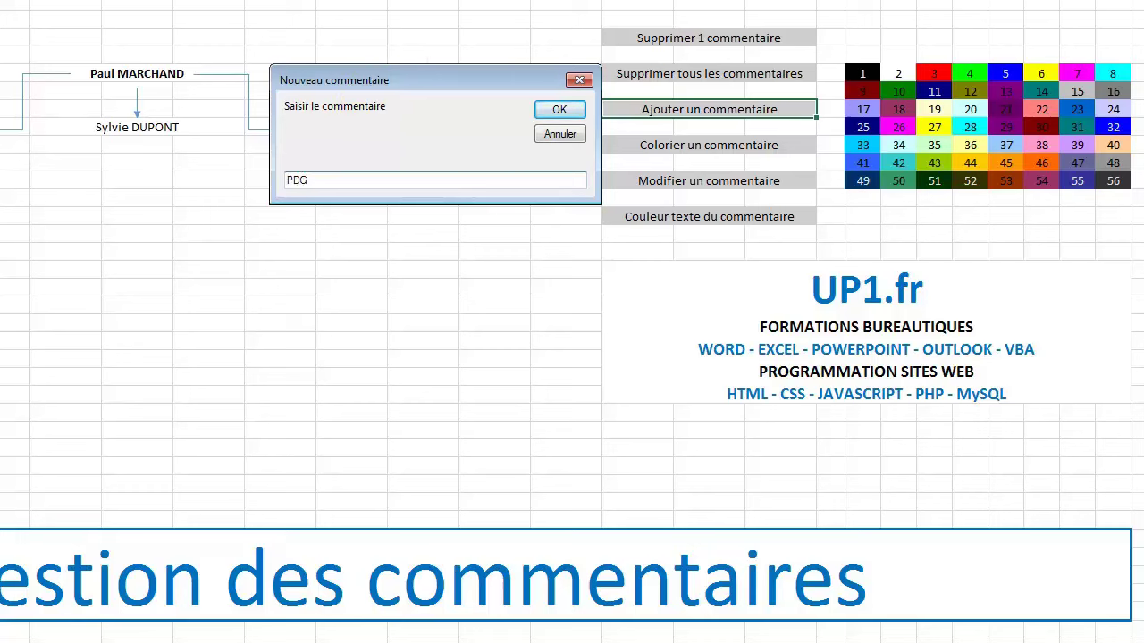
{"action": "left_click", "coordinate": [560, 109]}
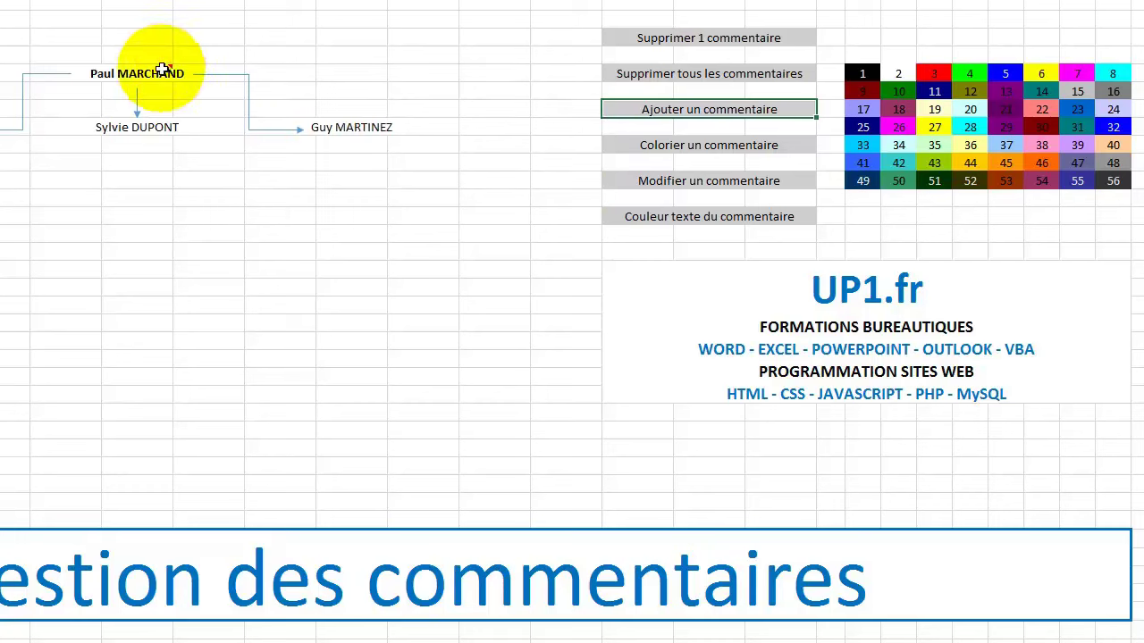
Step: Add the comment Directrice to cell H8 with Ajouter un commentaire, then check H5's comment
{"action": "mouse_move", "coordinate": [152, 77]}
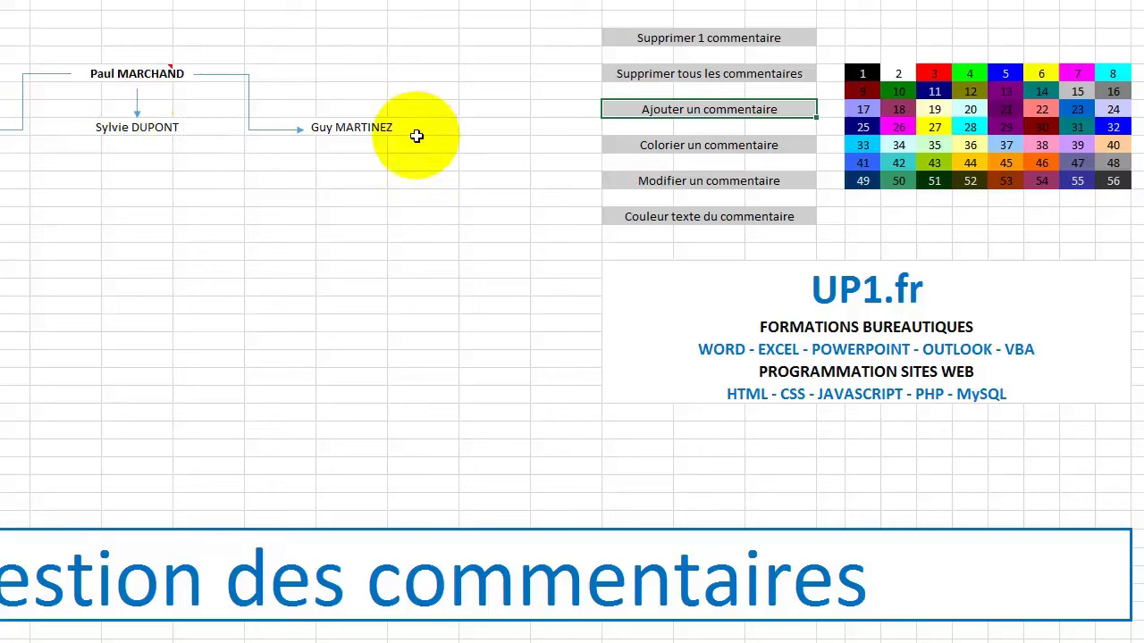
{"action": "left_click", "coordinate": [608, 110]}
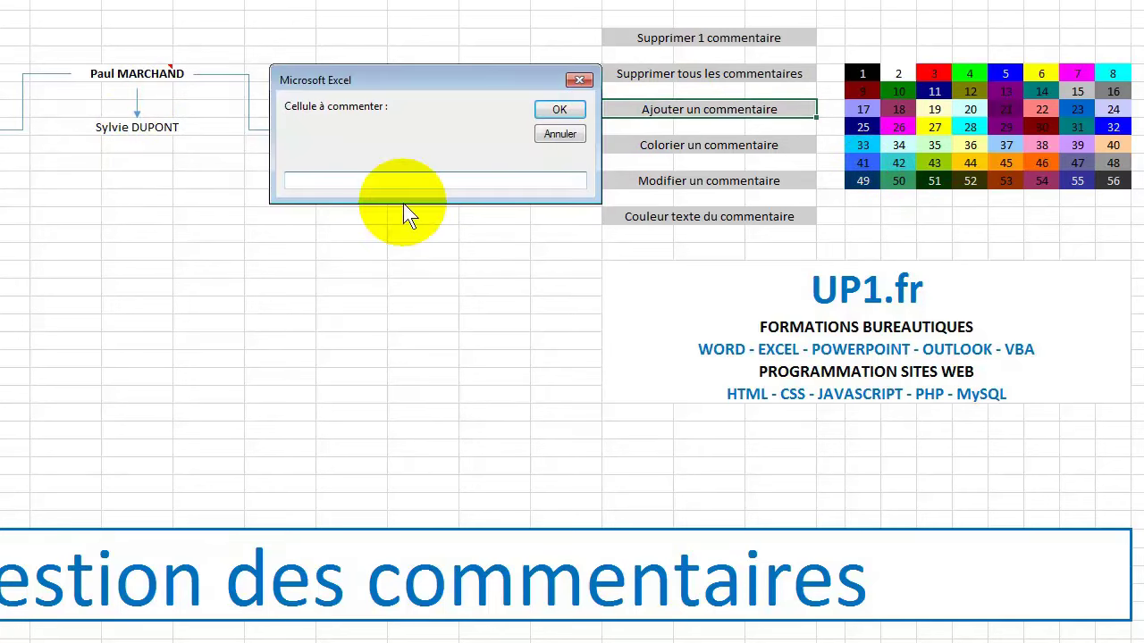
{"action": "type", "text": "H8"}
{"action": "key", "text": "Return"}
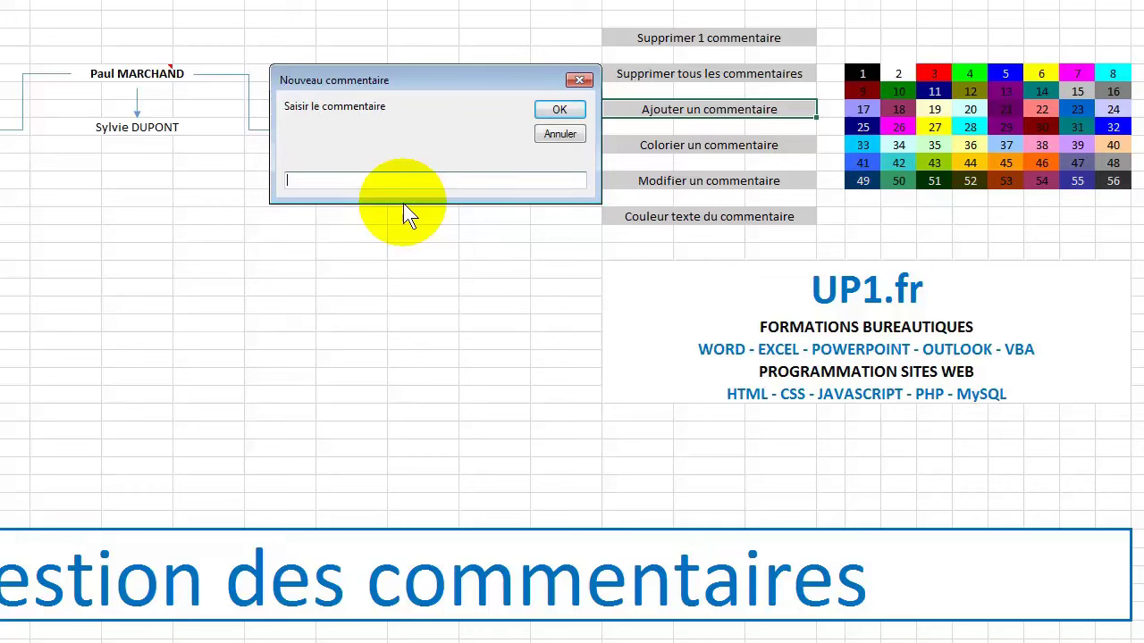
{"action": "type", "text": "Directrice"}
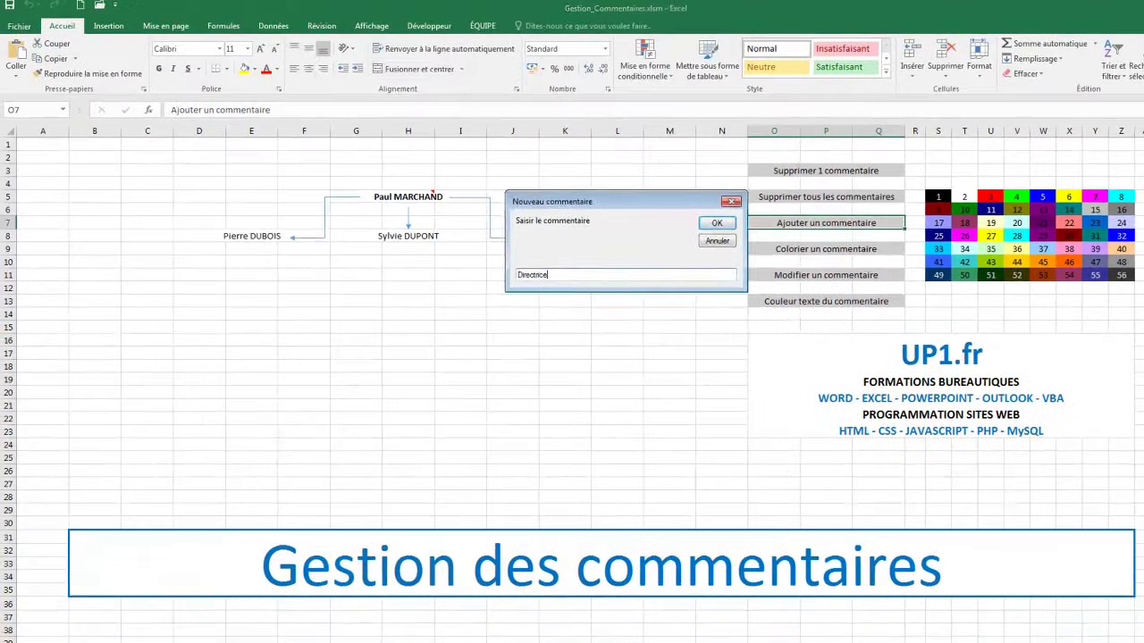
{"action": "key", "text": "Return"}
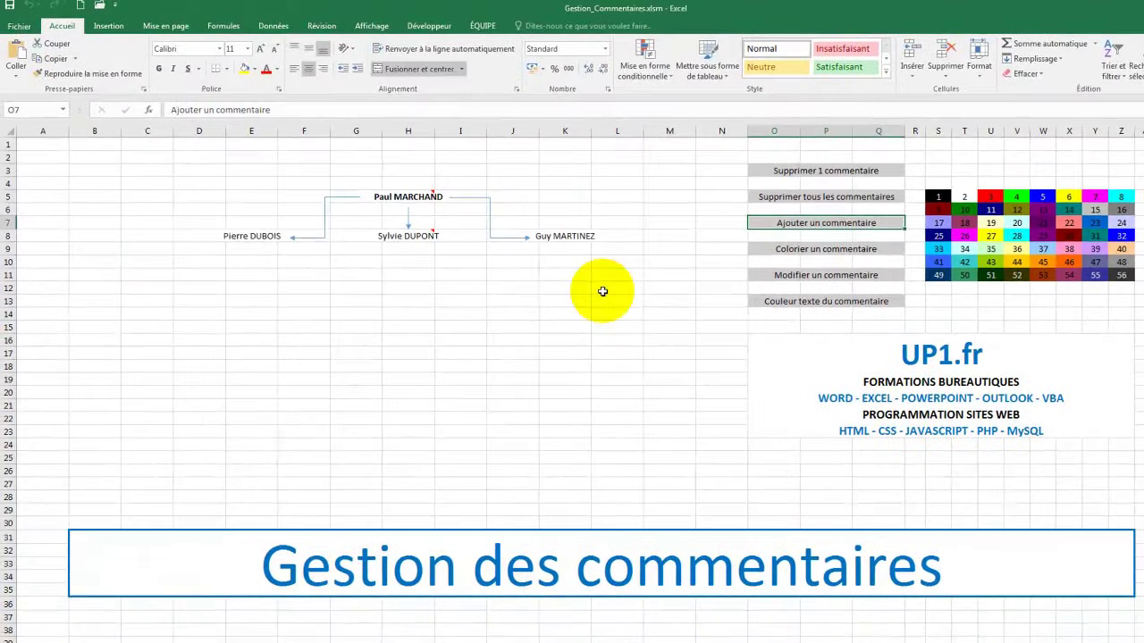
{"action": "mouse_move", "coordinate": [417, 197]}
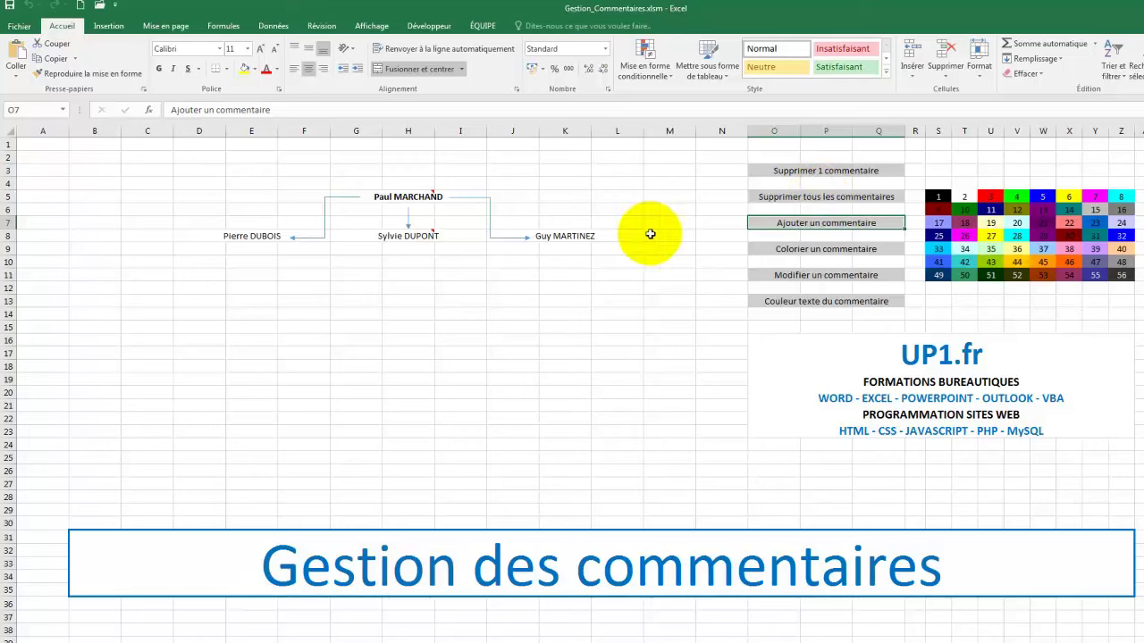
Step: Run Supprimer tous les commentaires, then select the Colorier un commentaire cell O9
{"action": "left_click", "coordinate": [787, 197]}
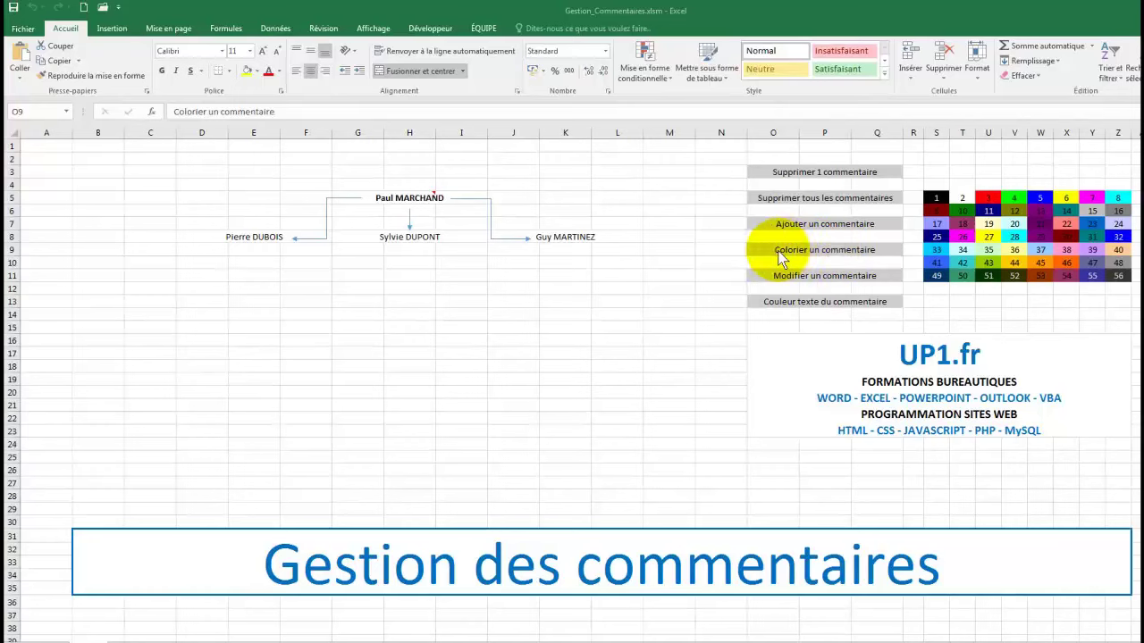
{"action": "left_click", "coordinate": [780, 257]}
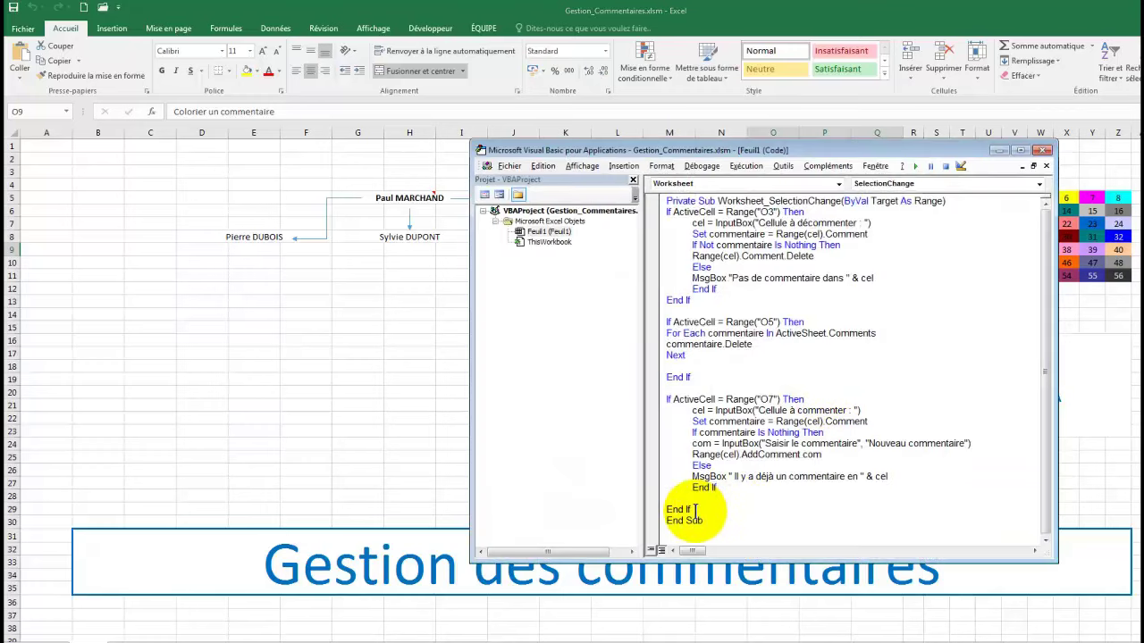
Step: Add an empty If ActiveCell = Range("O9") Then block and move the editor window left
{"action": "left_click_drag", "start_coordinate": [666, 521], "coordinate": [703, 520]}
{"action": "key", "text": "Return"}
{"action": "scroll", "coordinate": [858, 356], "scroll_direction": "down", "scroll_amount": 1}
{"action": "type", "text": "if activecell = rang"}
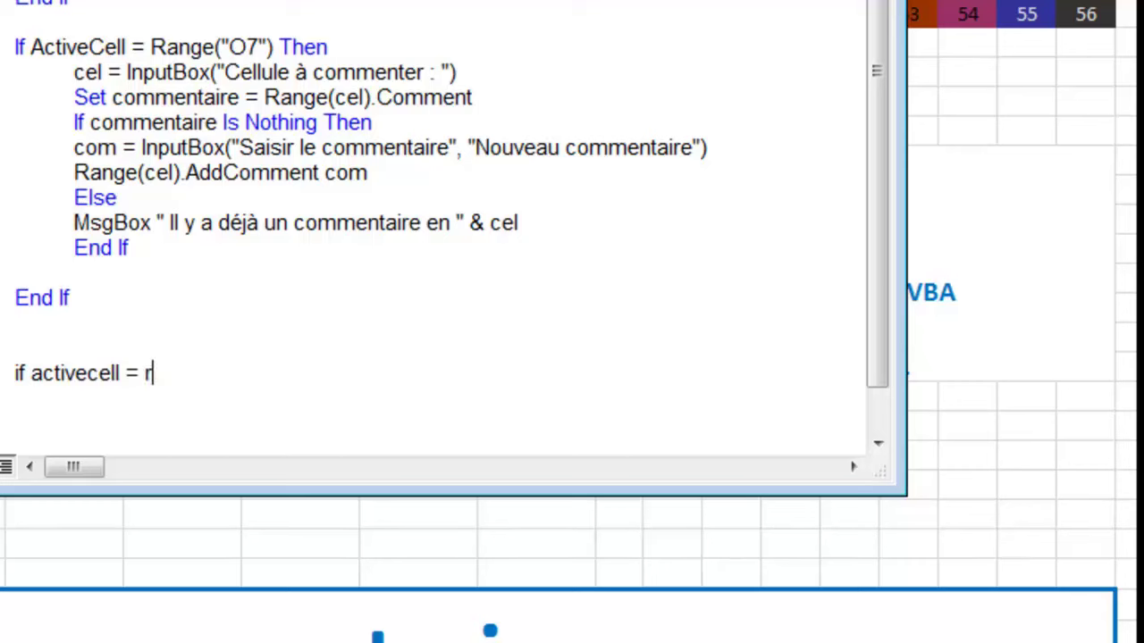
{"action": "type", "text": "e(\"O9"}
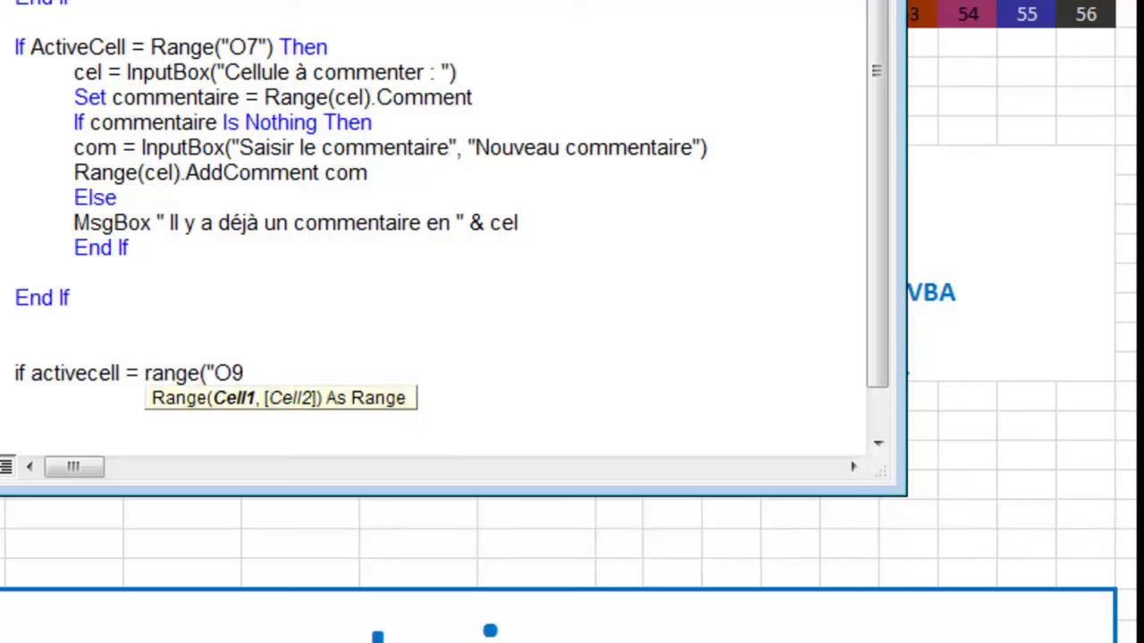
{"action": "type", "text": "\") then"}
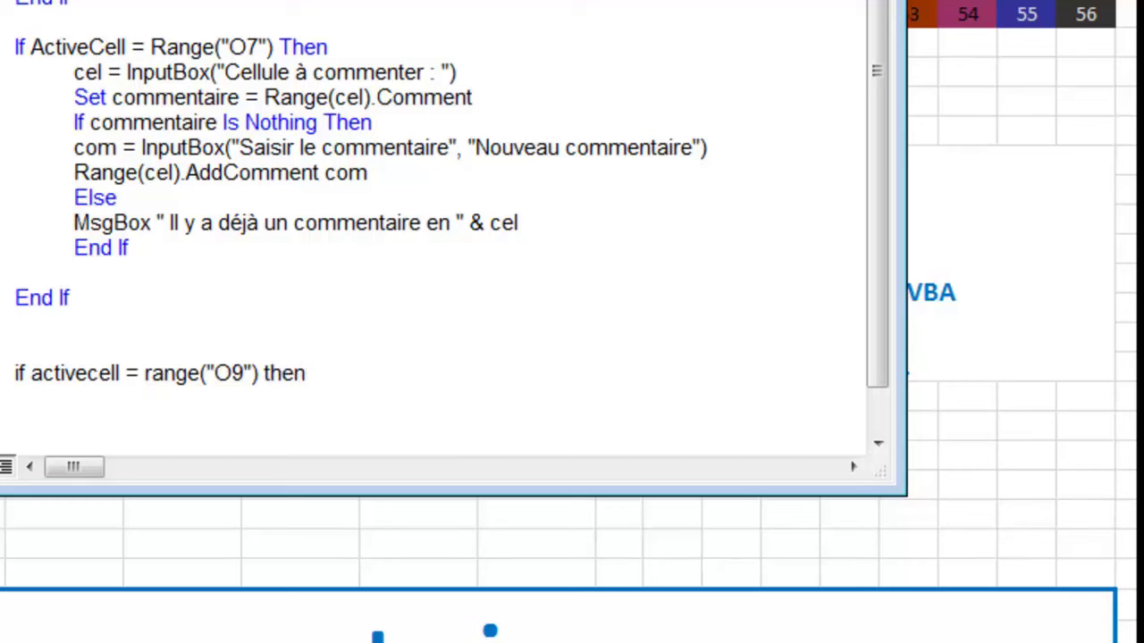
{"action": "key", "text": "Return"}
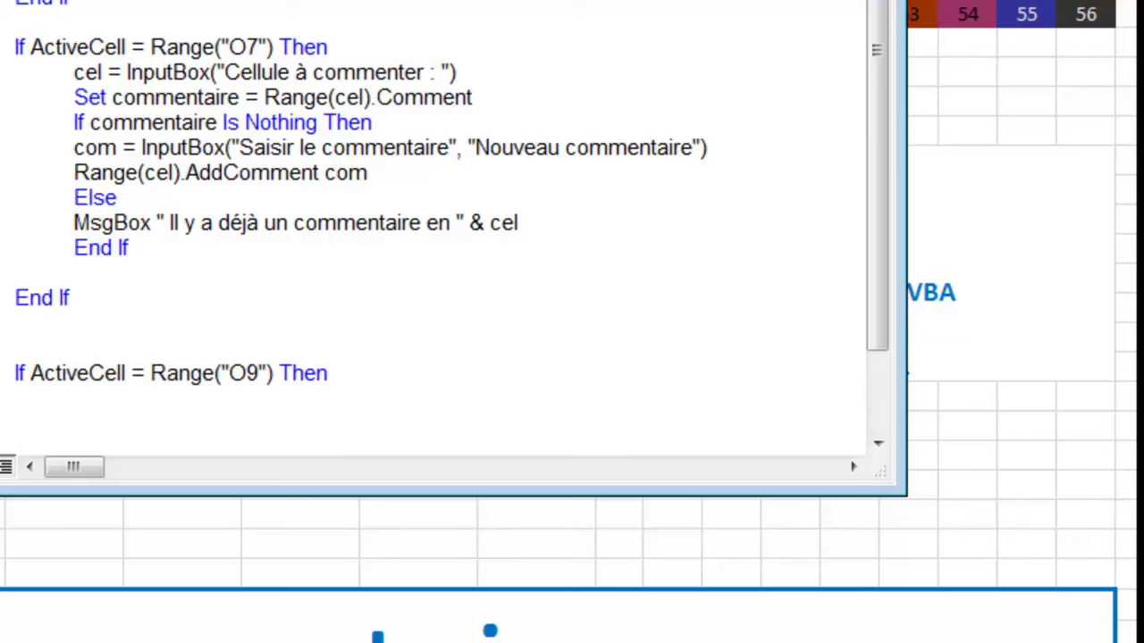
{"action": "type", "text": "end if"}
{"action": "left_click", "coordinate": [15, 398]}
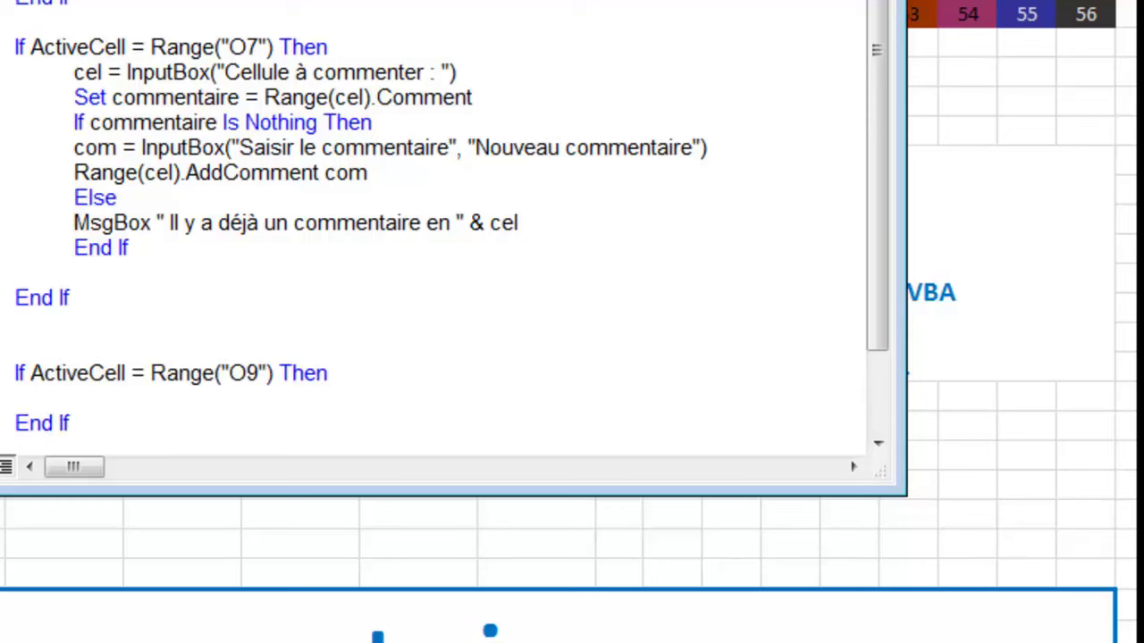
{"action": "left_click_drag", "start_coordinate": [706, 9], "coordinate": [268, 32]}
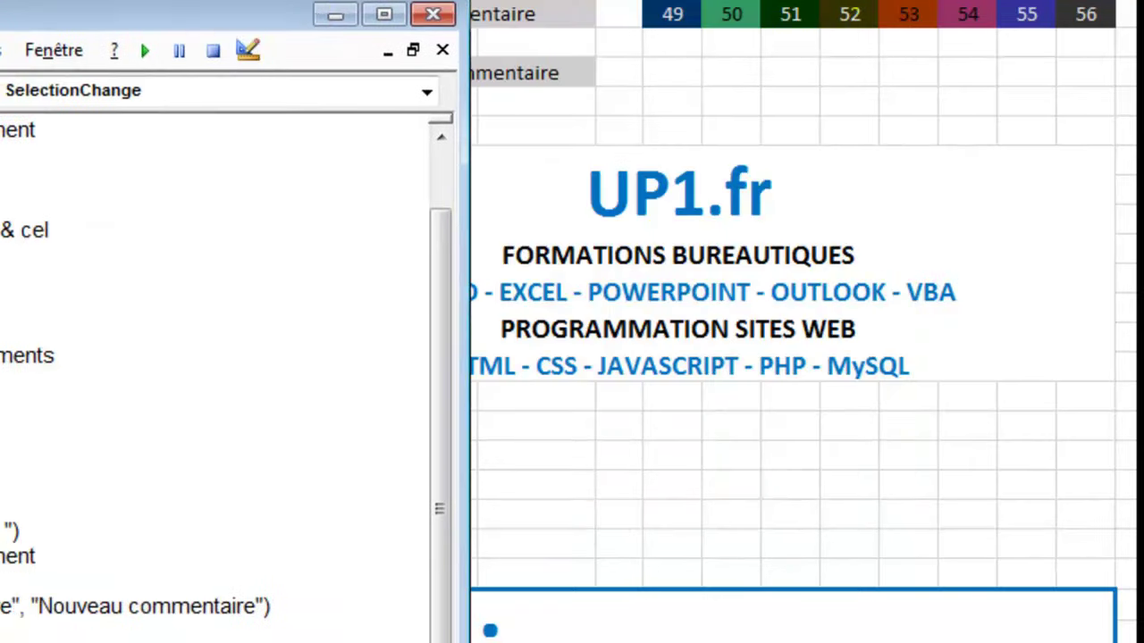
Step: Select cell O9, then raise the VBA editor to the top of the screen to show more code
{"action": "left_click", "coordinate": [332, 30]}
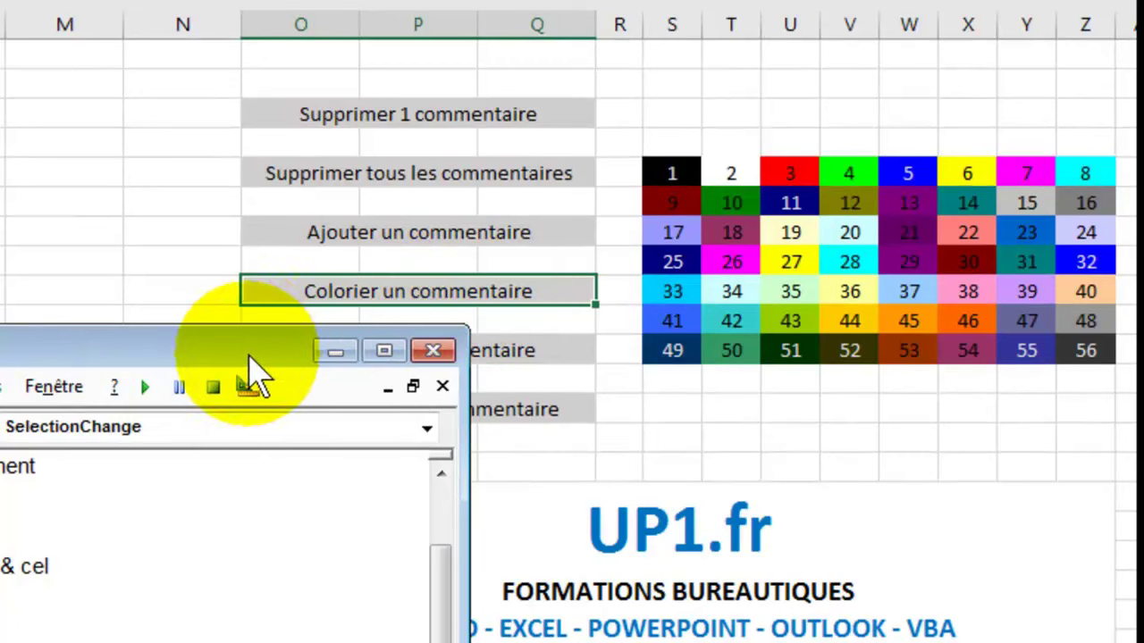
{"action": "left_click_drag", "start_coordinate": [251, 354], "coordinate": [610, 0]}
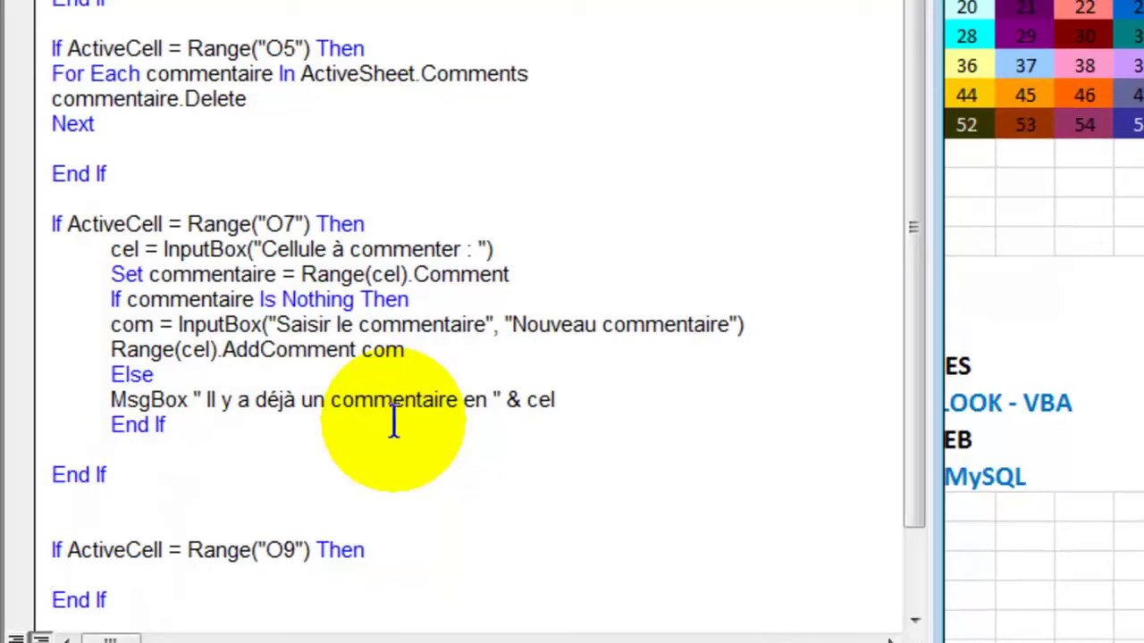
Step: Add MsgBox "Veuillez sélectionner un cour dans la palette" under the O9 If line
{"action": "type", "text": "msgb"}
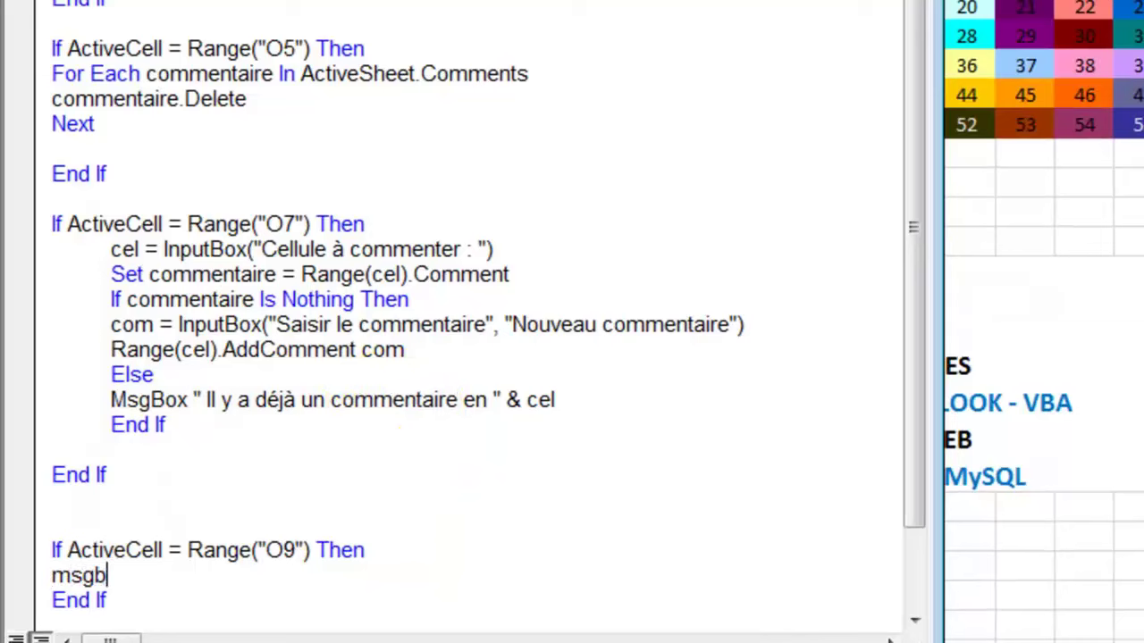
{"action": "type", "text": "ox \"Veuille"}
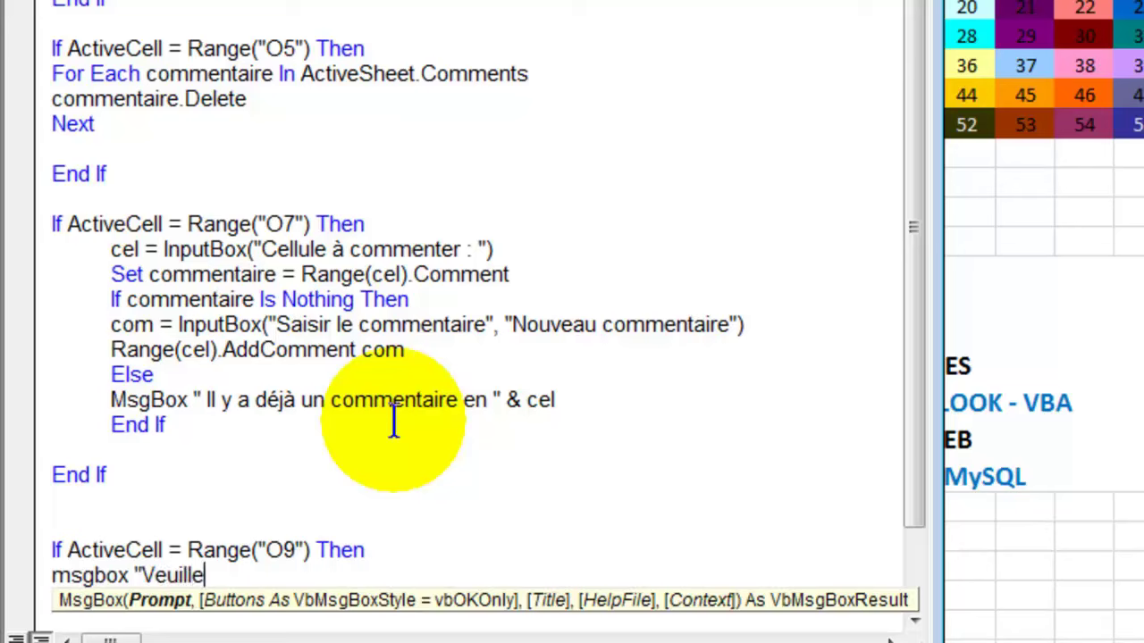
{"action": "type", "text": "z sélectionner un cour dans la palette\""}
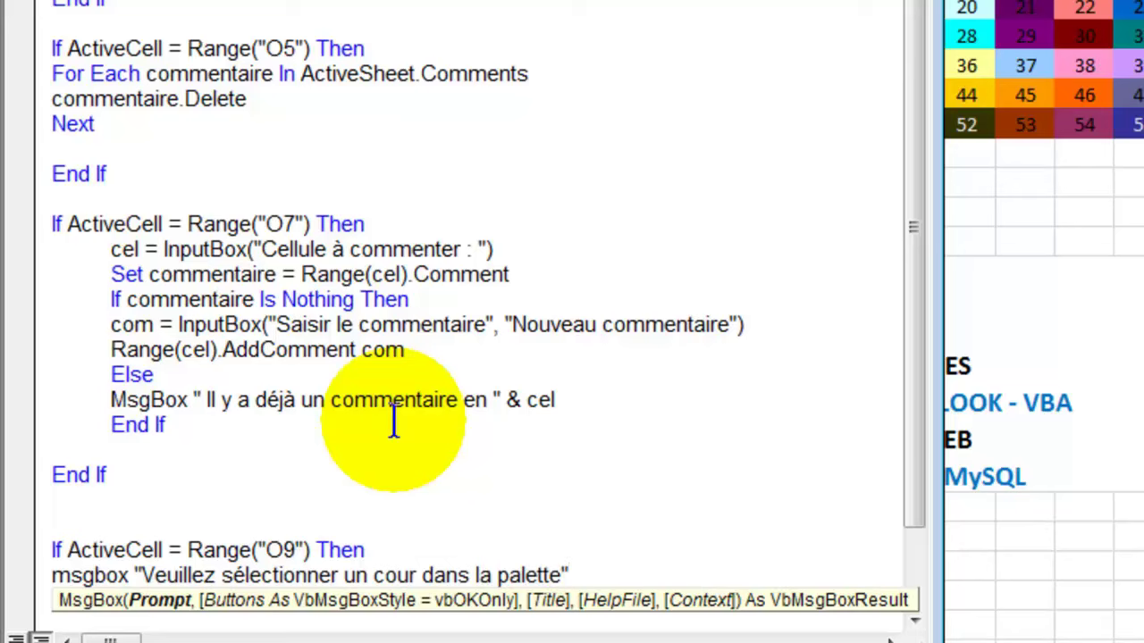
{"action": "key", "text": "Return"}
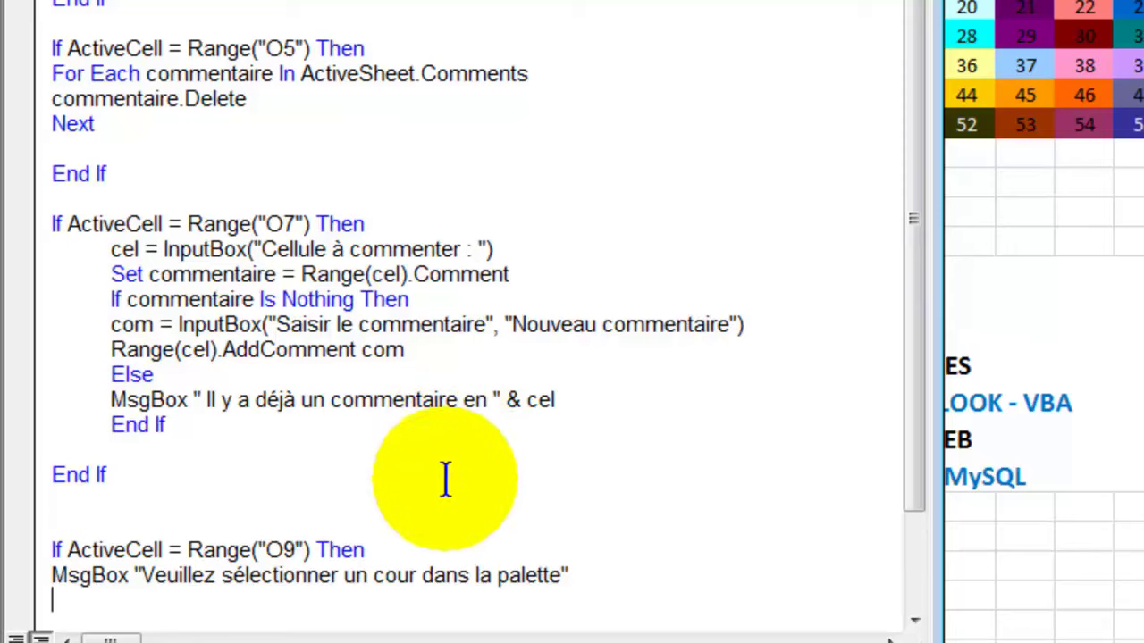
Step: Begin the next line with set couleurs = range("
{"action": "left_click", "coordinate": [559, 402]}
{"action": "key", "text": "Down"}
{"action": "key", "text": "Down"}
{"action": "key", "text": "Down"}
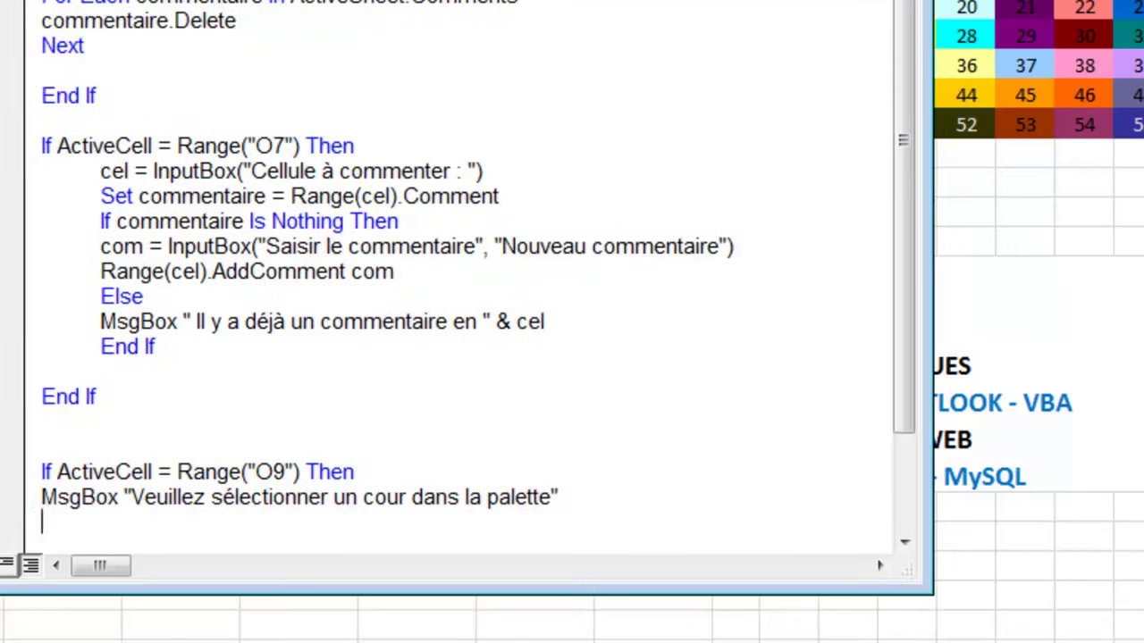
{"action": "type", "text": "set "}
{"action": "type", "text": "couleurs"}
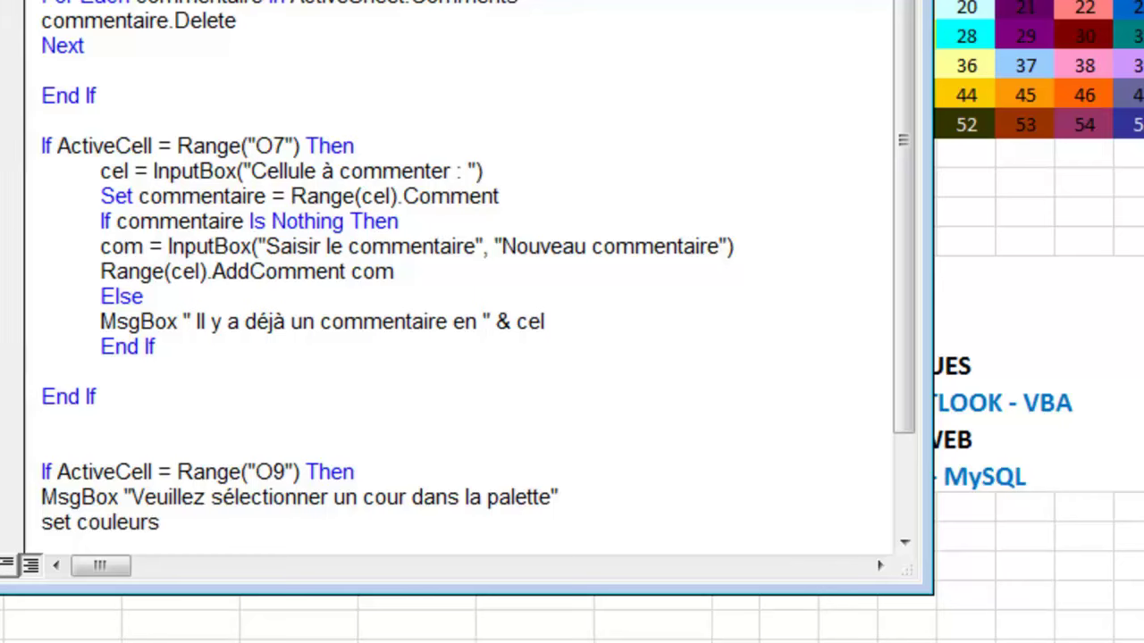
{"action": "type", "text": " = range(\""}
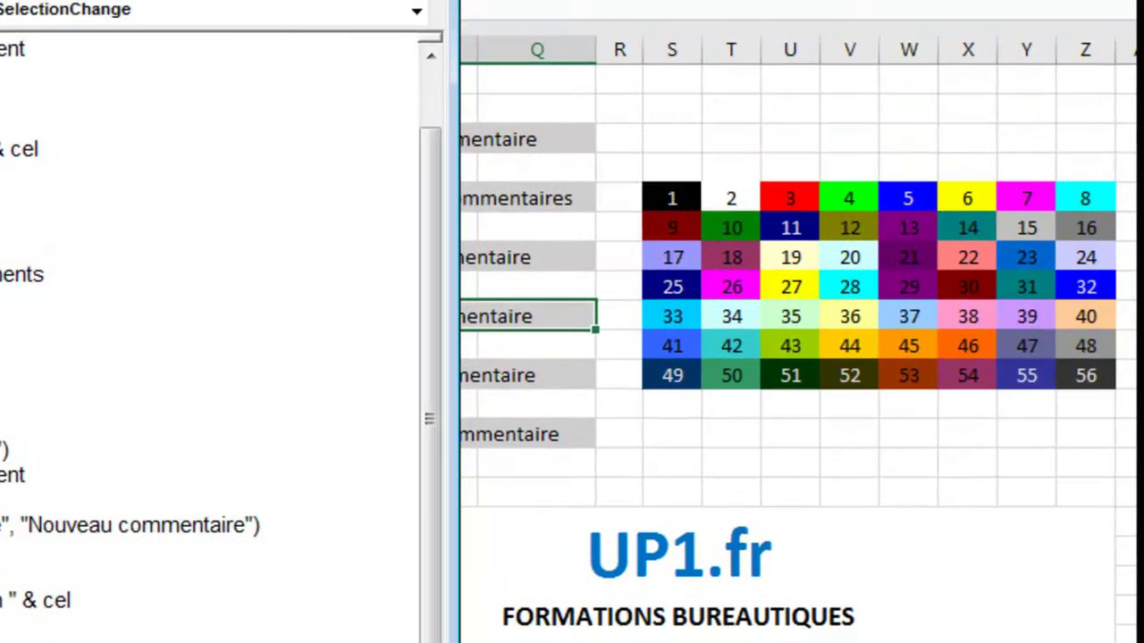
Step: Confirm the palette spans S5 (colour 1) to Z11 (colour 56), dismissing the compile error, then return to the code
{"action": "left_click", "coordinate": [661, 198]}
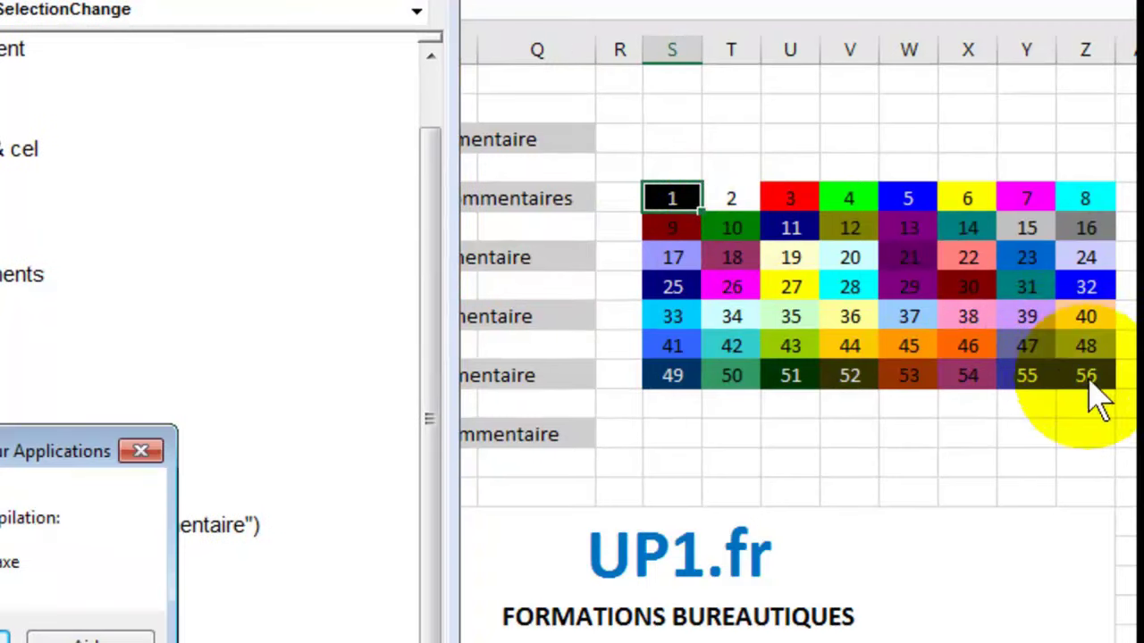
{"action": "left_click", "coordinate": [8, 633]}
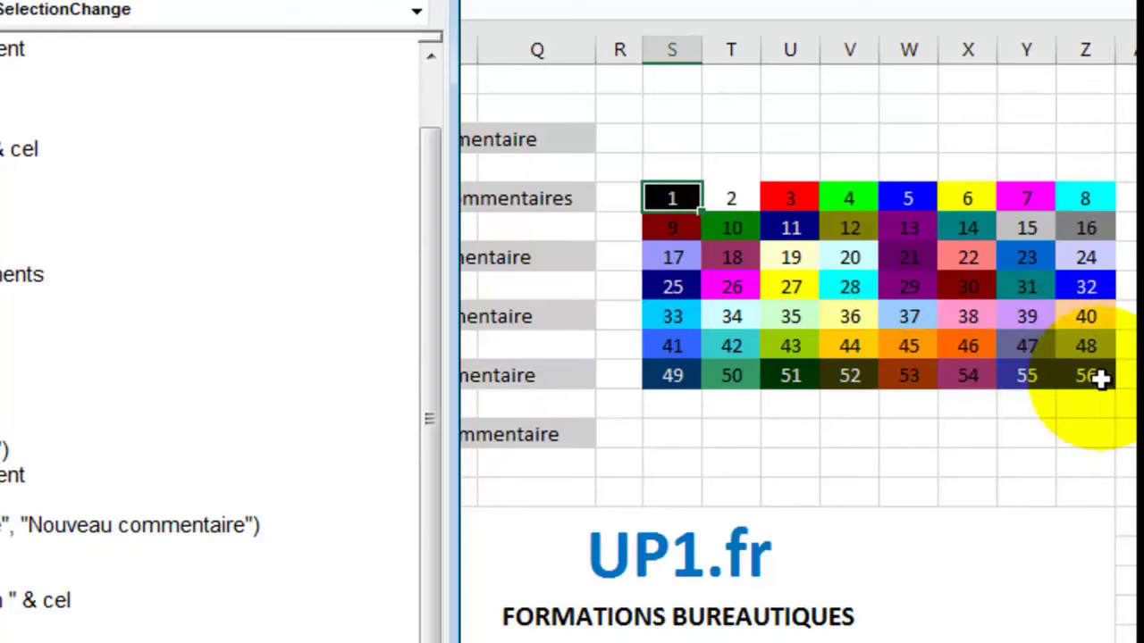
{"action": "left_click", "coordinate": [1098, 376]}
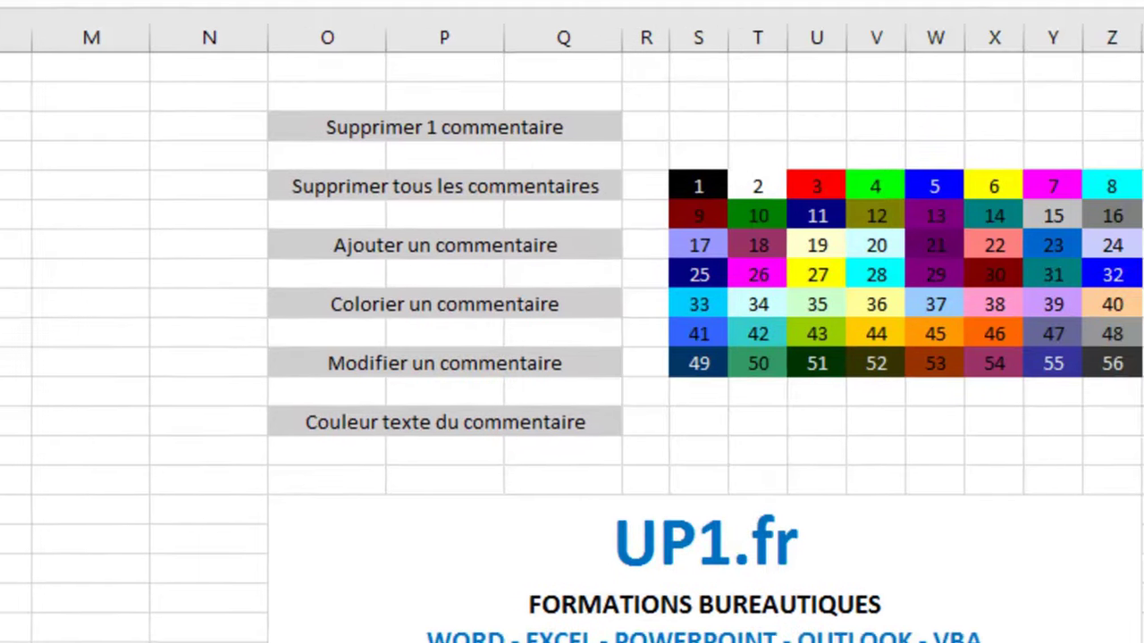
{"action": "left_click", "coordinate": [606, 635]}
Step: Complete the line as Set couleurs = Range("S5:Z11")
{"action": "left_click", "coordinate": [343, 587]}
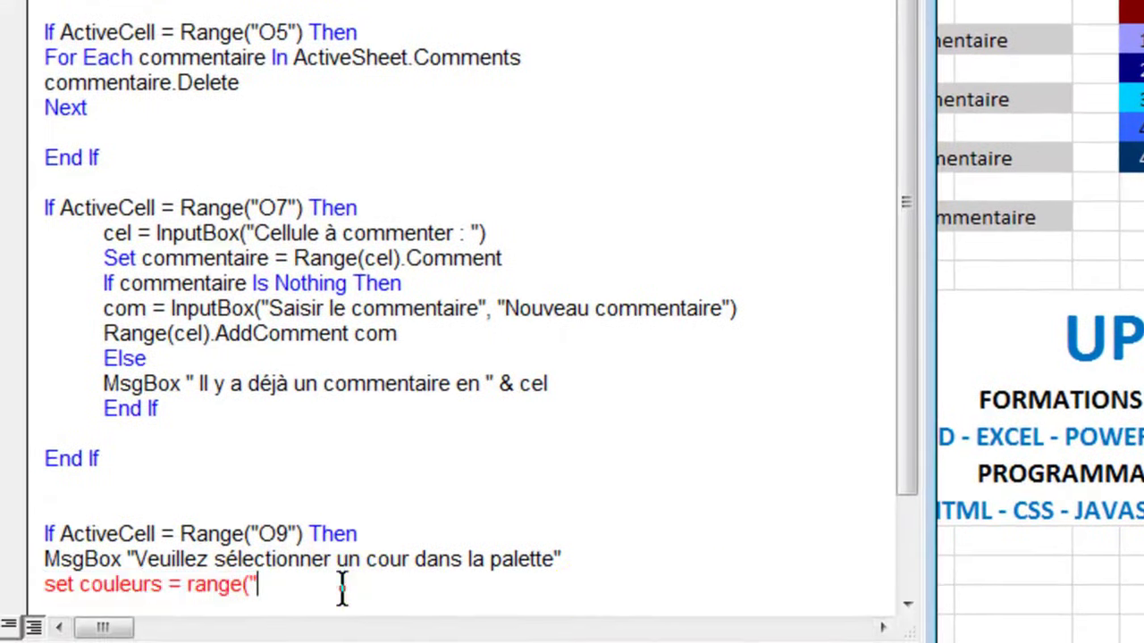
{"action": "type", "text": "S5:Z11"}
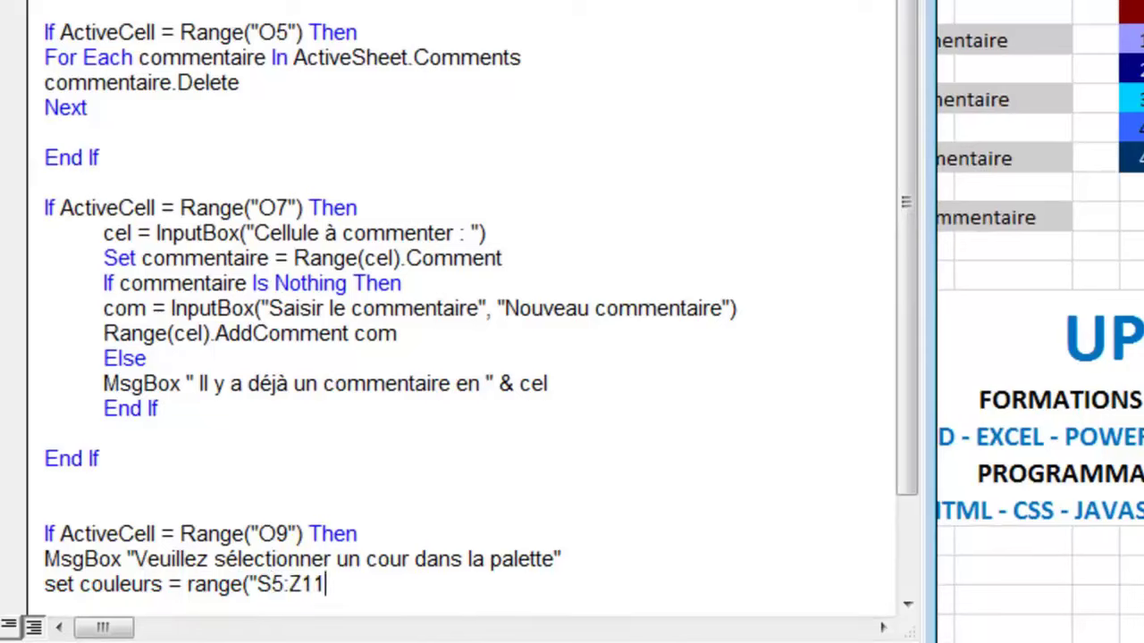
{"action": "type", "text": "\")"}
{"action": "key", "text": "Return"}
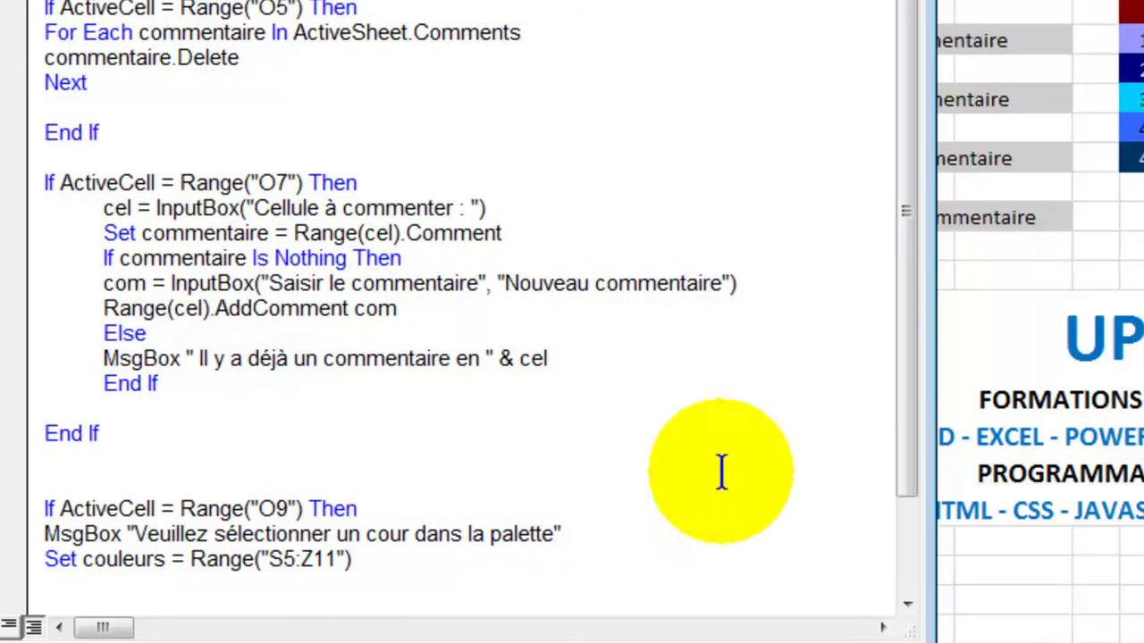
Step: Add If Not Intersect(ActiveCell, couleurs) Is Nothing Then with a matching End If
{"action": "scroll", "coordinate": [541, 339], "scroll_direction": "down", "scroll_amount": 2}
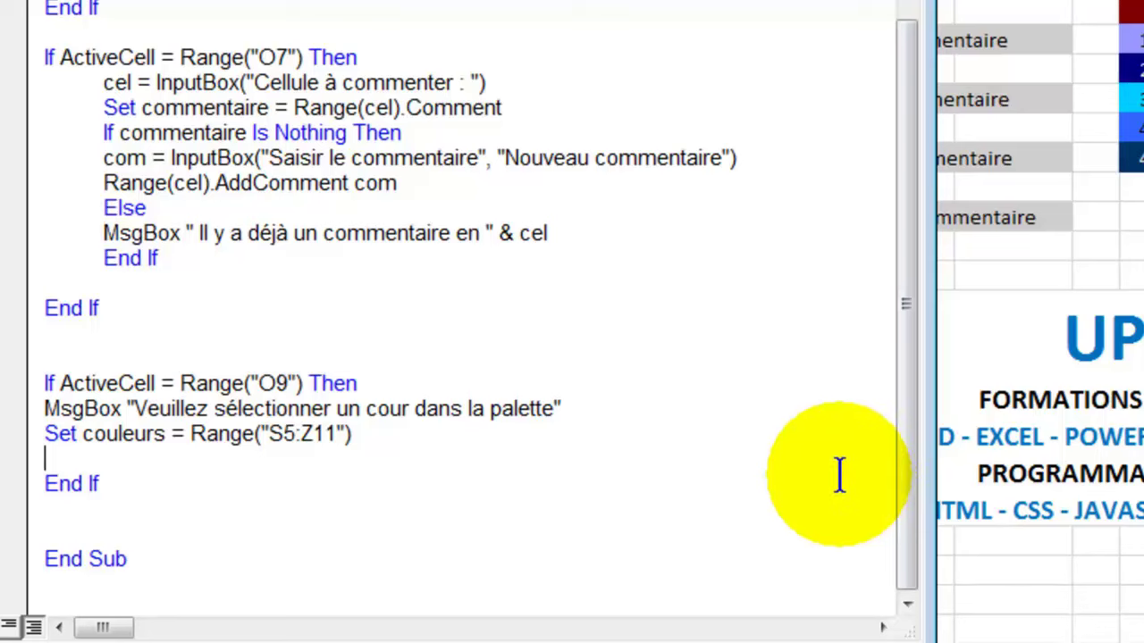
{"action": "type", "text": "if "}
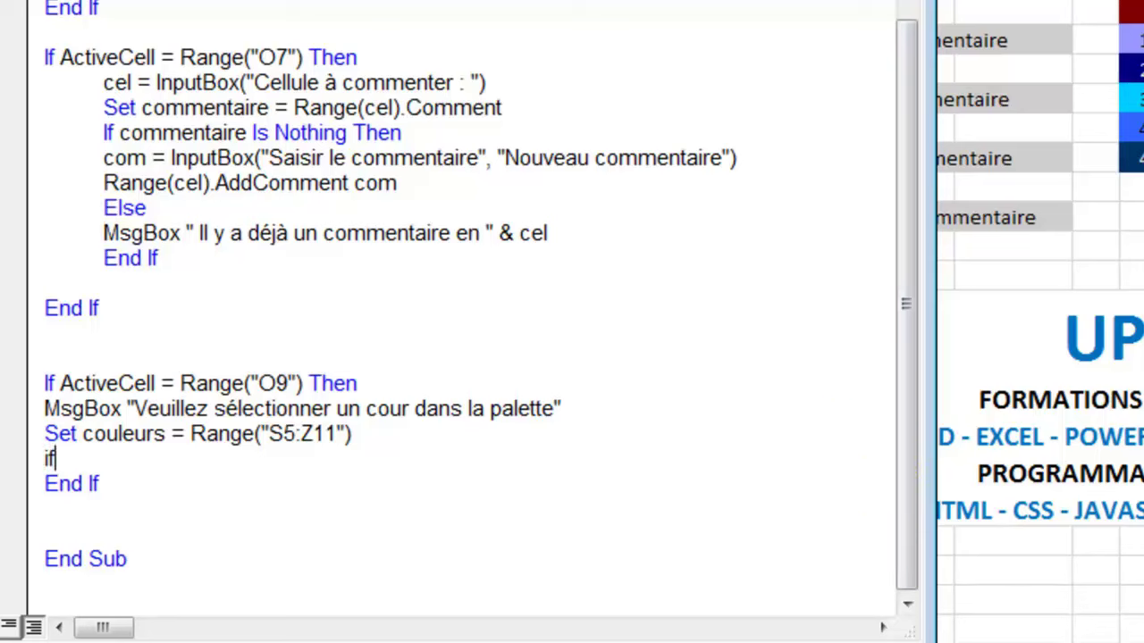
{"action": "type", "text": "not intersect"}
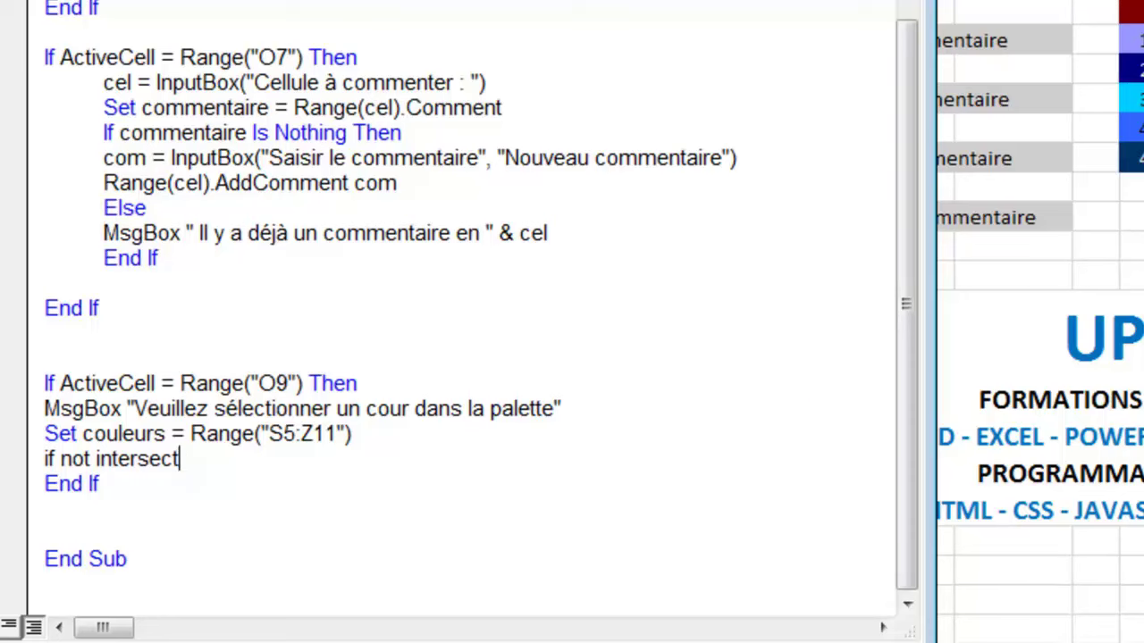
{"action": "type", "text": "(actic"}
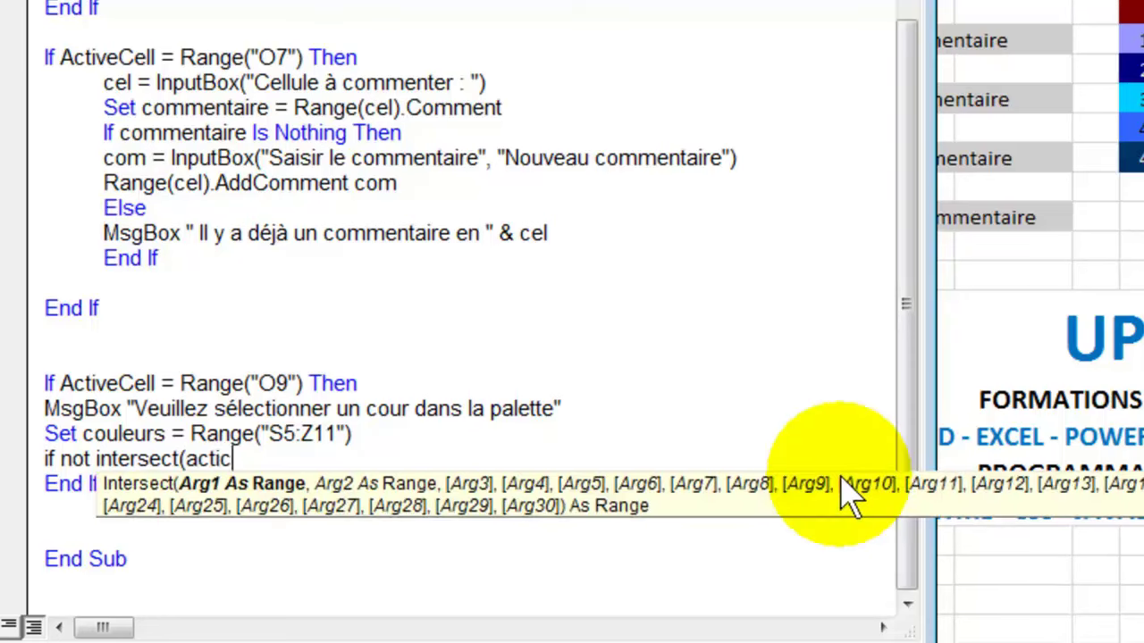
{"action": "key", "text": "BackSpace"}
{"action": "key", "text": "BackSpace"}
{"action": "type", "text": "ivecell, couleurs"}
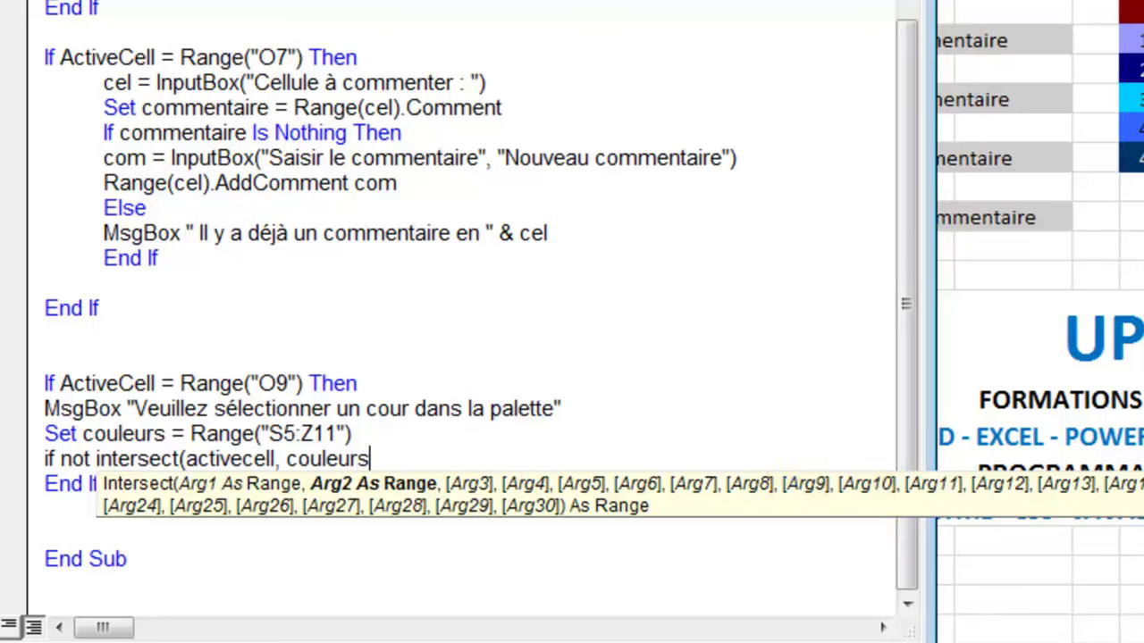
{"action": "type", "text": ")"}
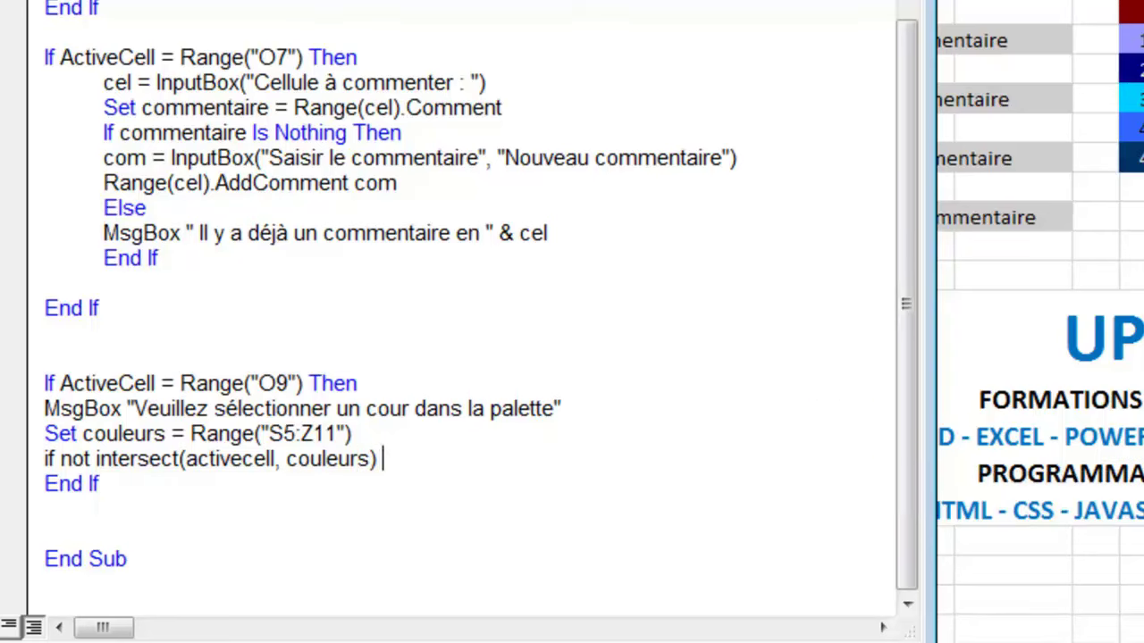
{"action": "type", "text": " is nothing "}
{"action": "type", "text": "then"}
{"action": "key", "text": "Return"}
{"action": "key", "text": "Return"}
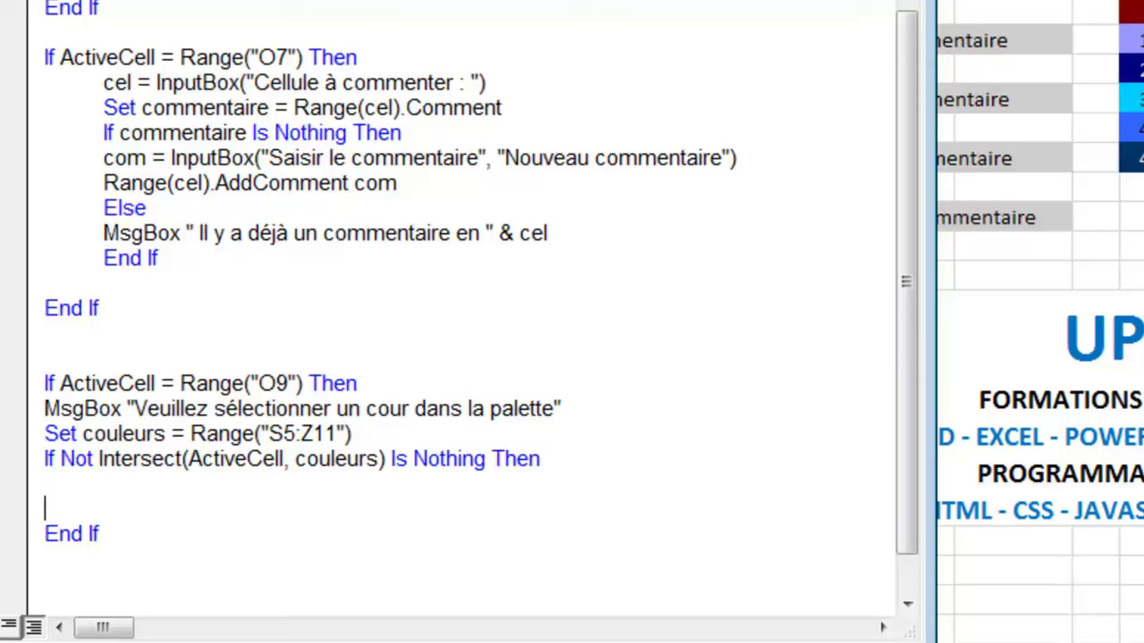
{"action": "key", "text": "Up"}
{"action": "key", "text": "Return"}
{"action": "key", "text": "Up"}
{"action": "type", "text": "end if"}
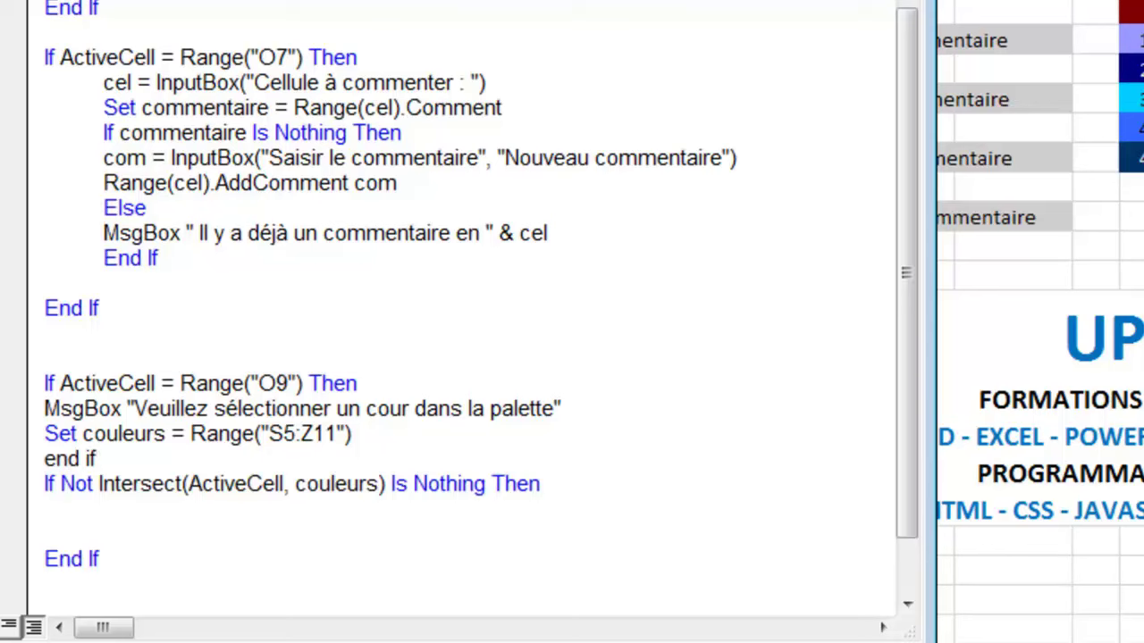
Step: Select the O9 block and slide the editor left to reveal the sheet's grey comment buttons
{"action": "left_click", "coordinate": [45, 388]}
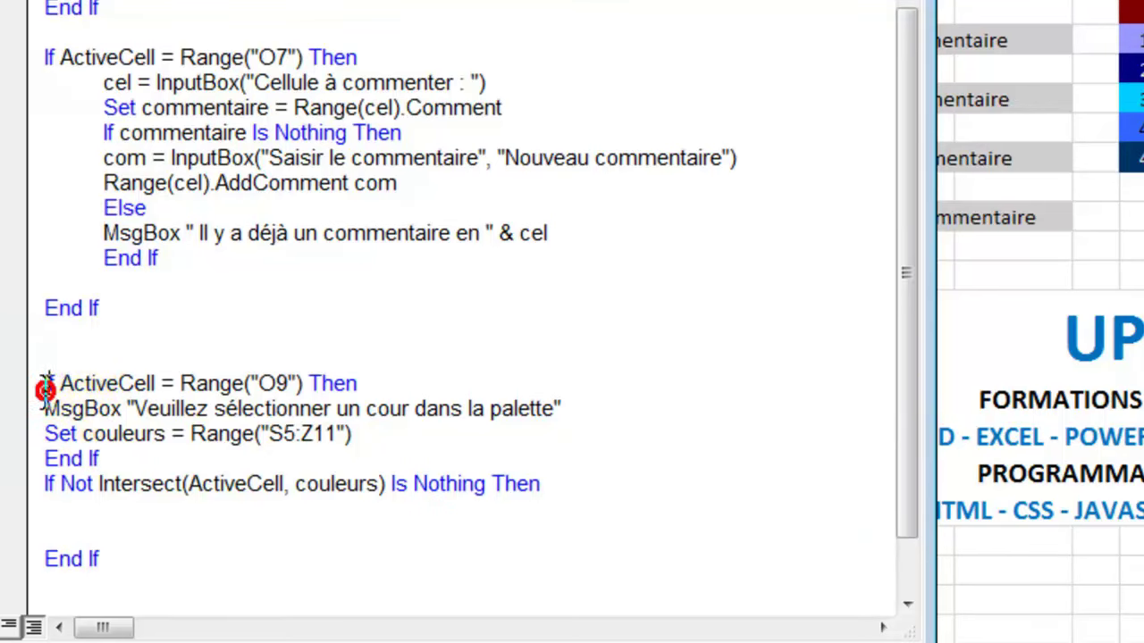
{"action": "left_click_drag", "start_coordinate": [45, 388], "coordinate": [170, 452]}
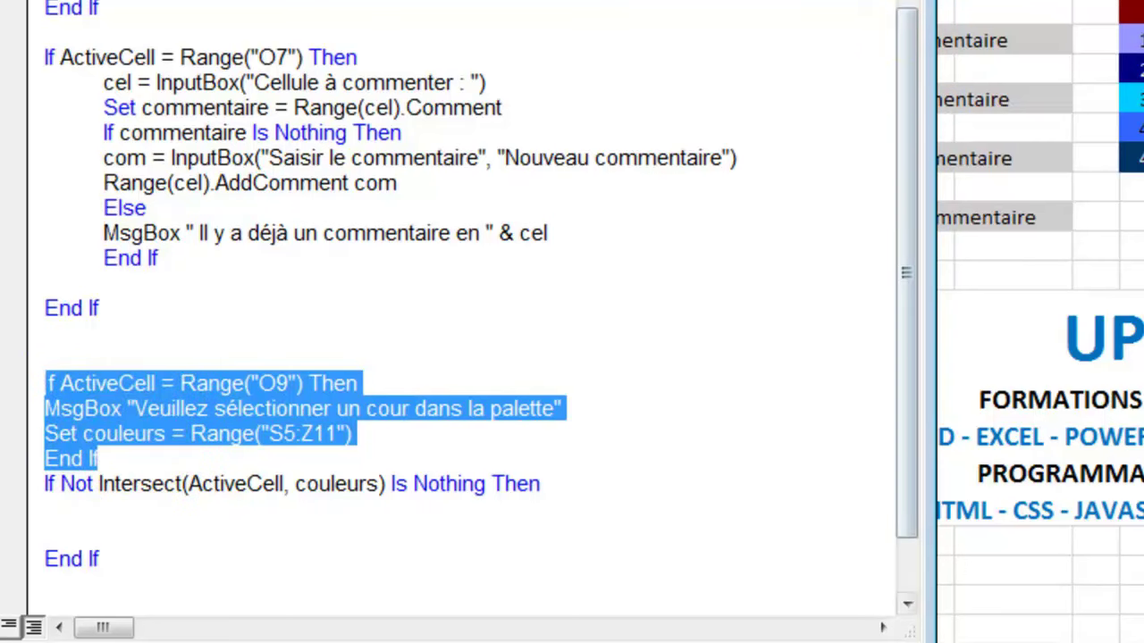
{"action": "left_click_drag", "start_coordinate": [804, 2], "coordinate": [532, 10]}
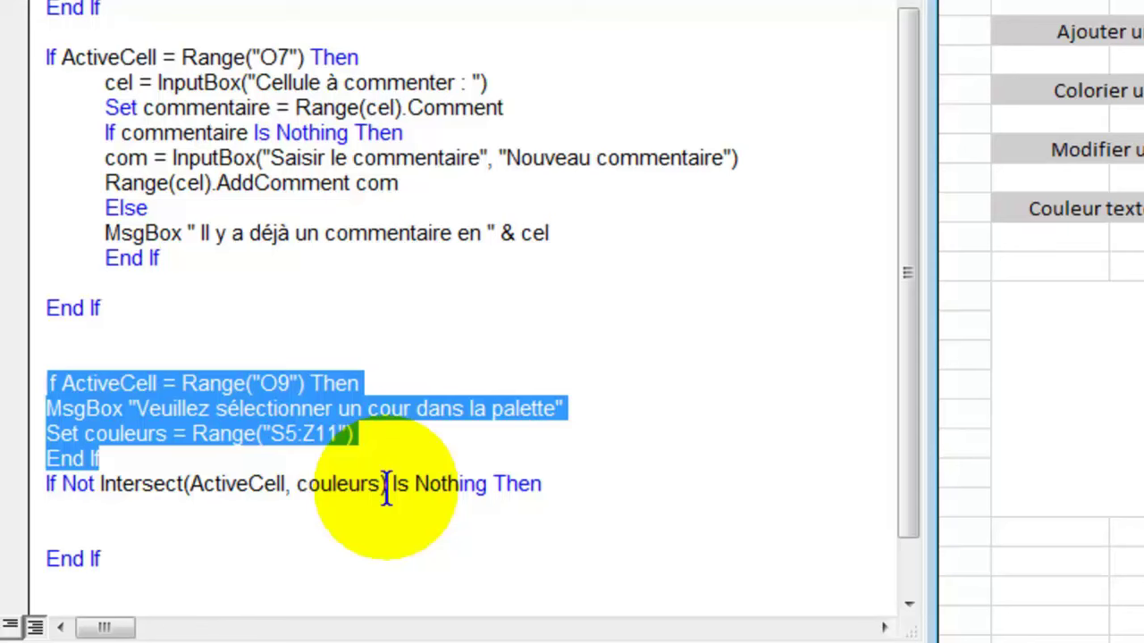
{"action": "mouse_move", "coordinate": [477, 483]}
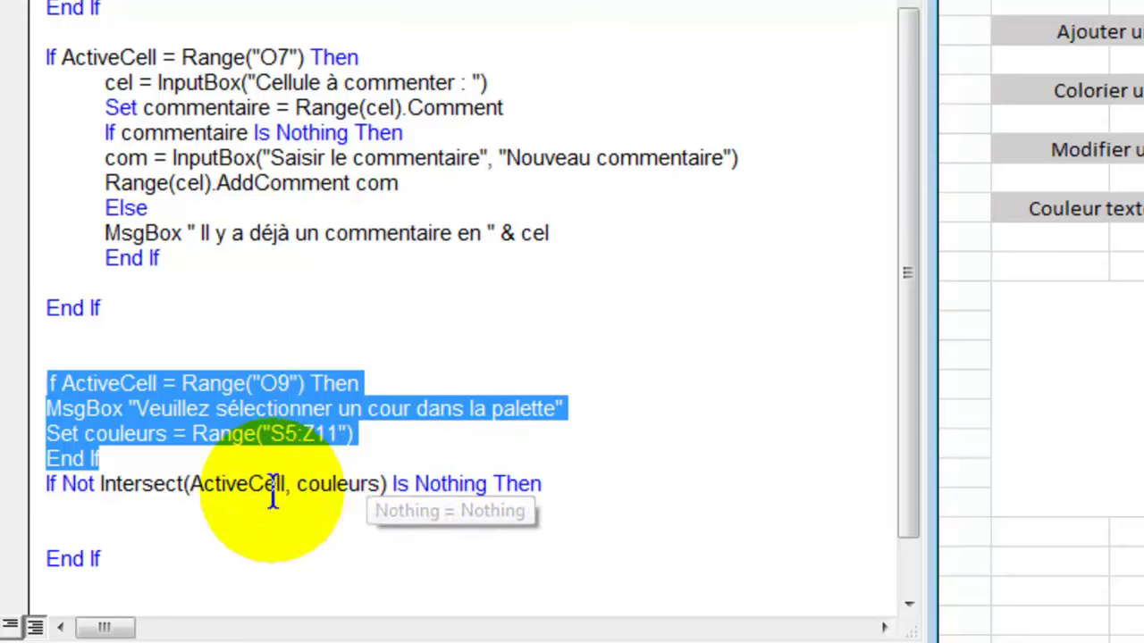
{"action": "mouse_move", "coordinate": [277, 487]}
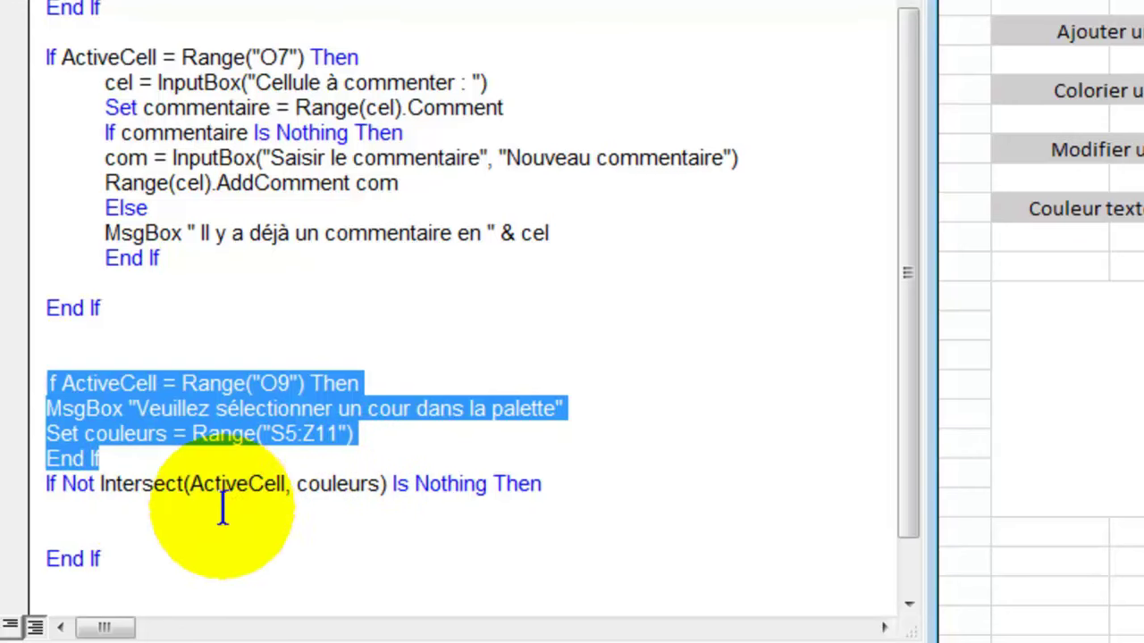
{"action": "left_click", "coordinate": [71, 528]}
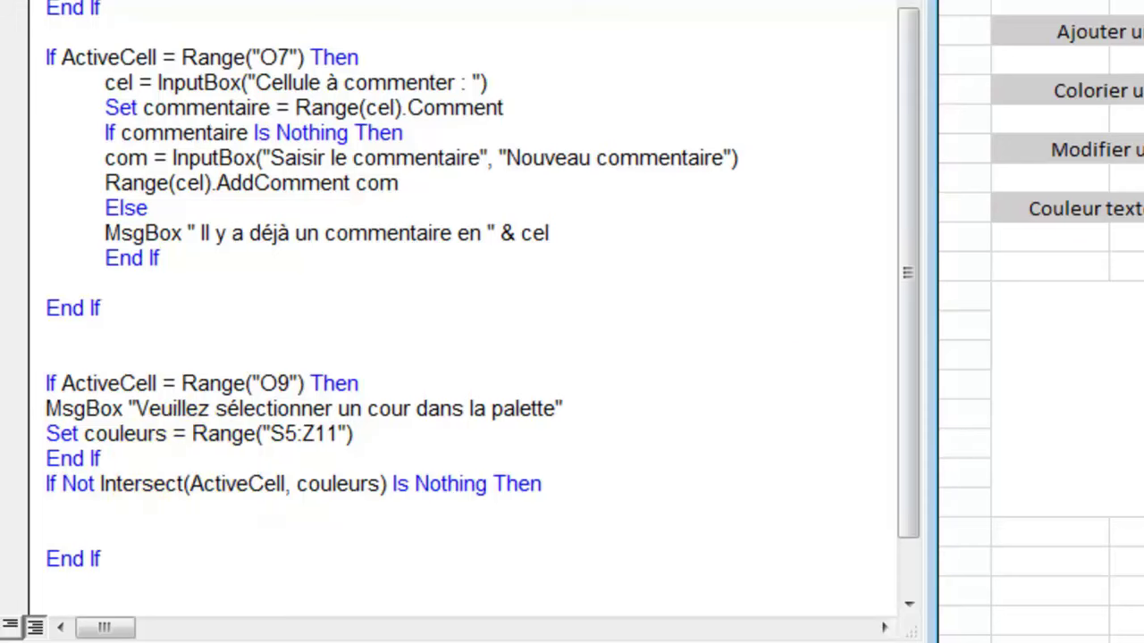
Step: Add cel = InputBox("Cellule du commentaire") and Set commentaire = Range(cel).Comment, then type If Not commentaire Is Nothing Then
{"action": "type", "text": "cel = "}
{"action": "type", "text": "in"}
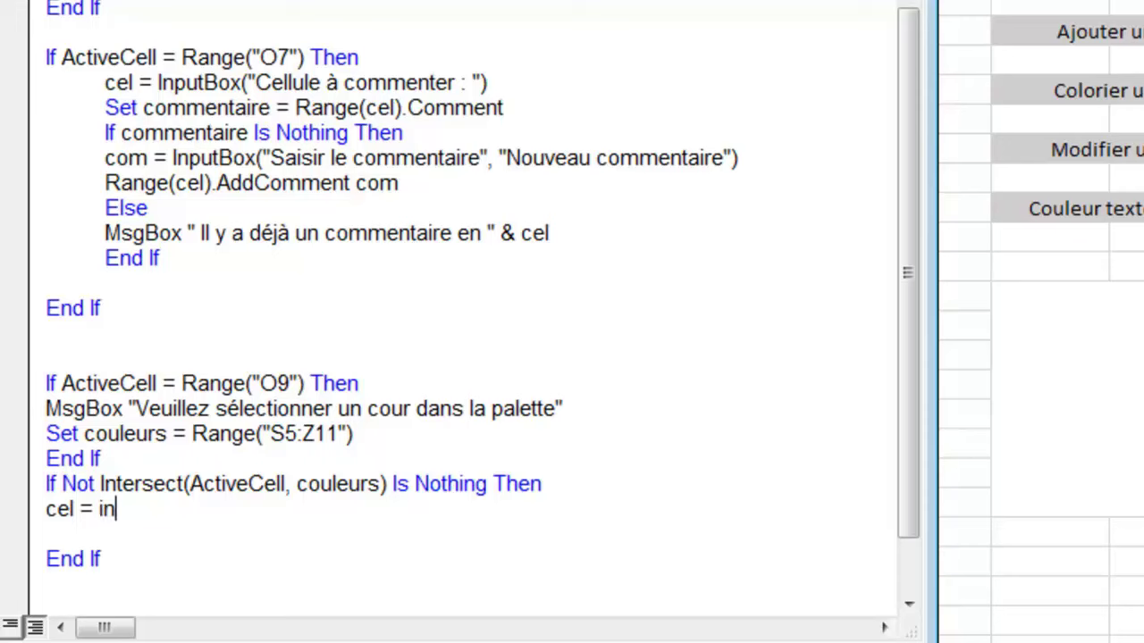
{"action": "type", "text": "putbox(\"Cellule "}
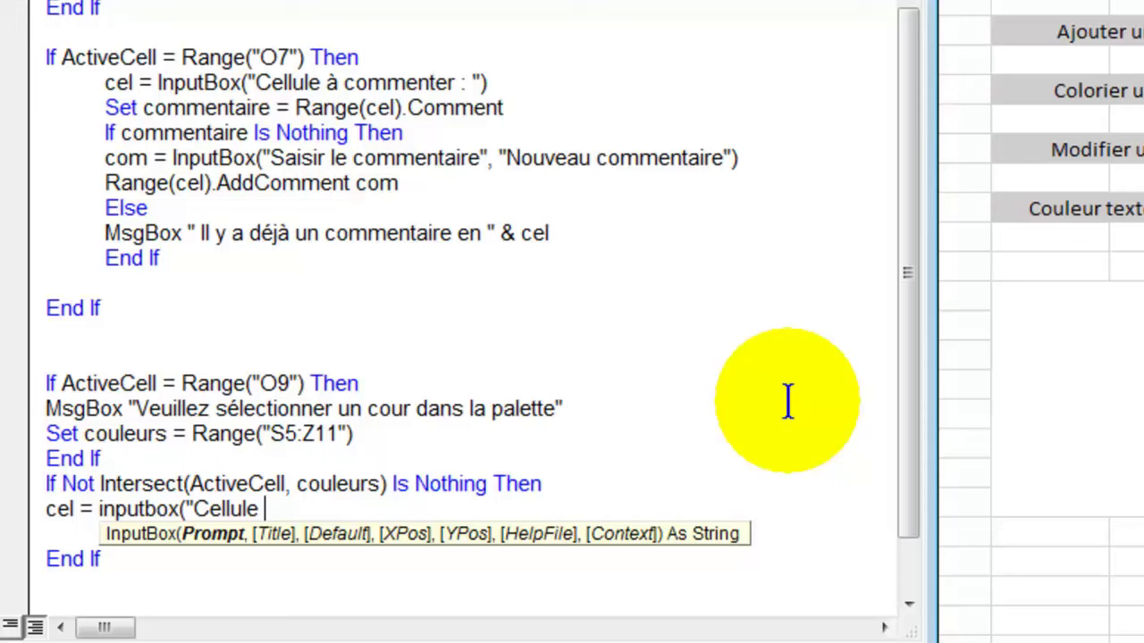
{"action": "type", "text": "du commentair"}
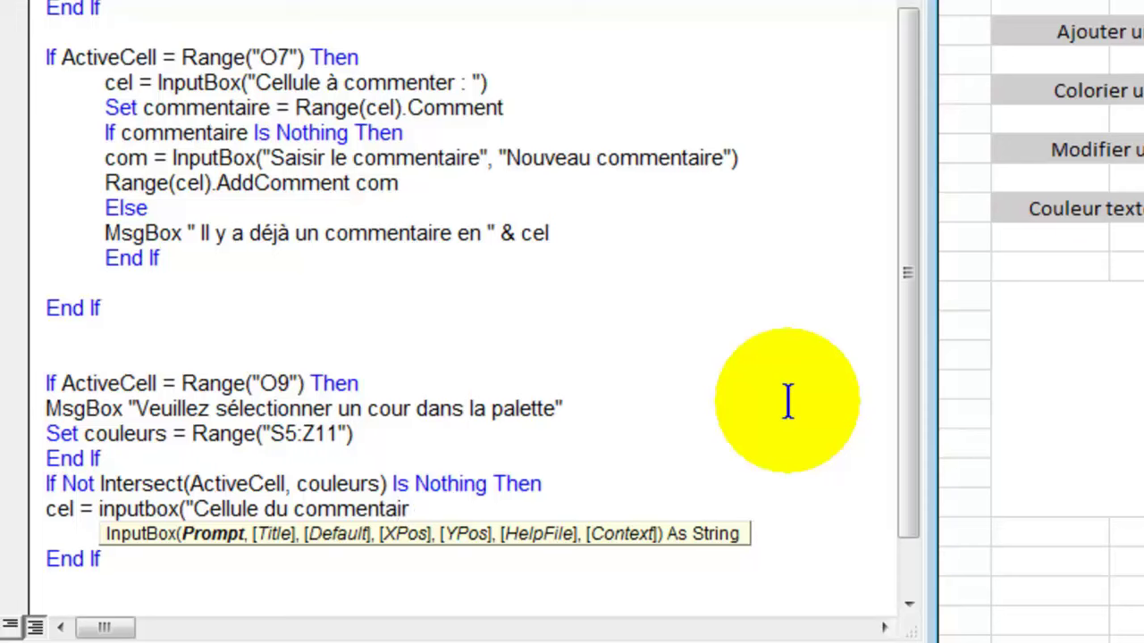
{"action": "type", "text": "e\""}
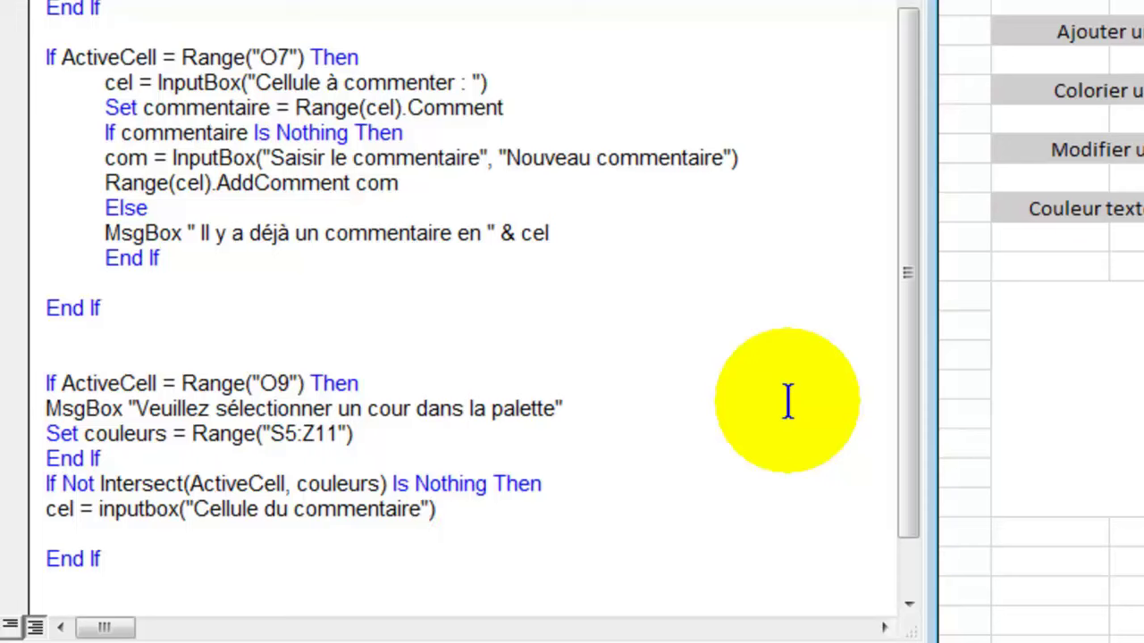
{"action": "key", "text": "Return"}
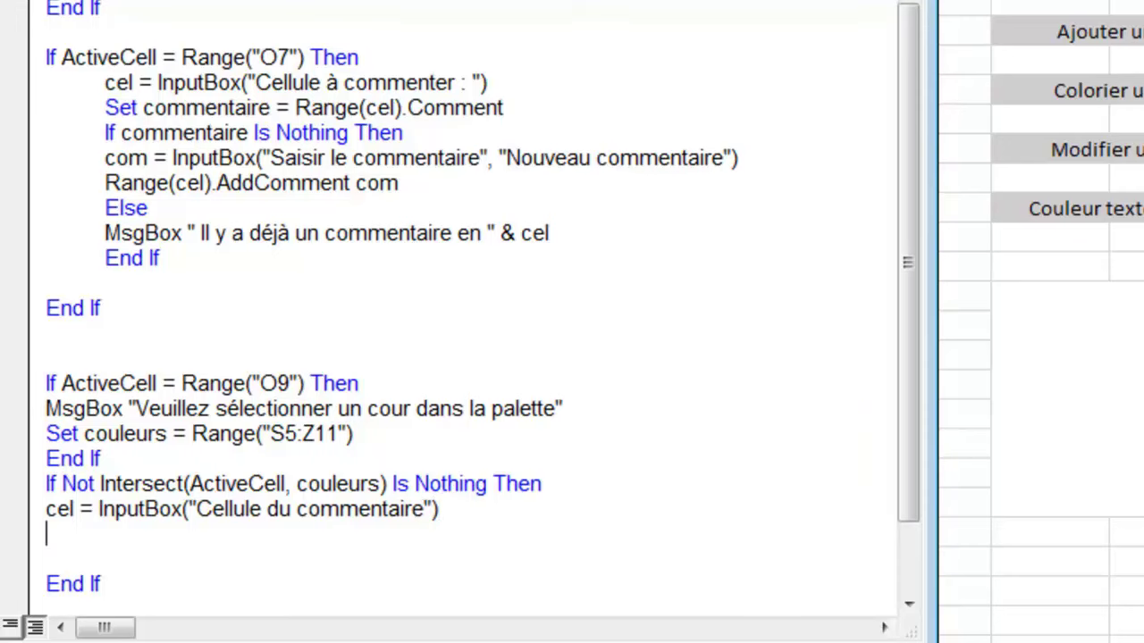
{"action": "type", "text": "Set commentaire = range(cel)"}
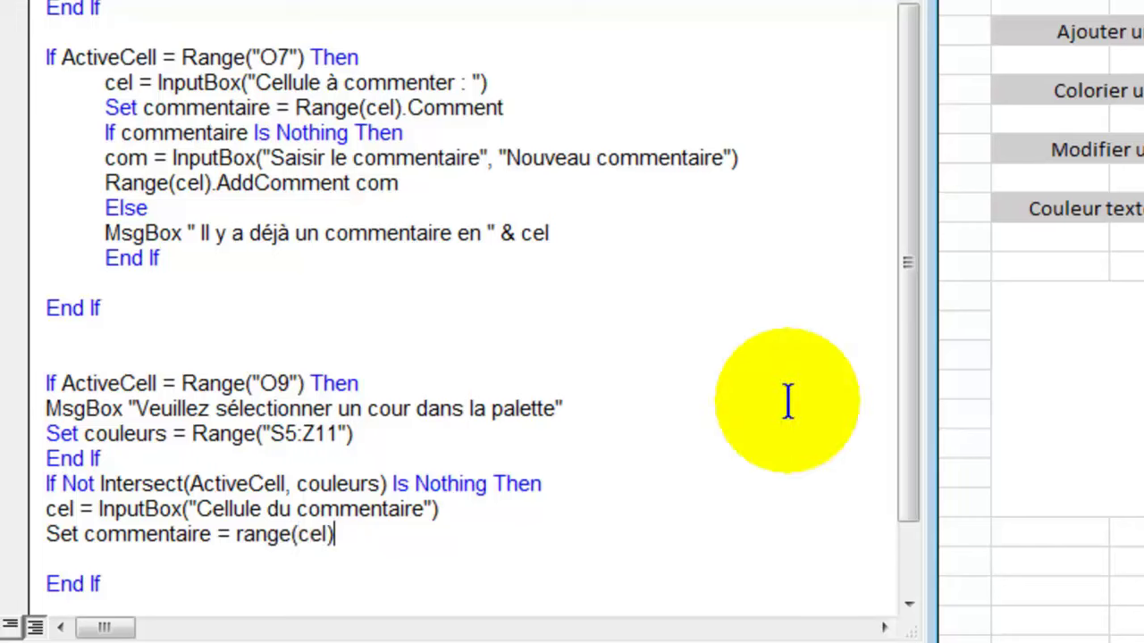
{"action": "type", "text": ".commen"}
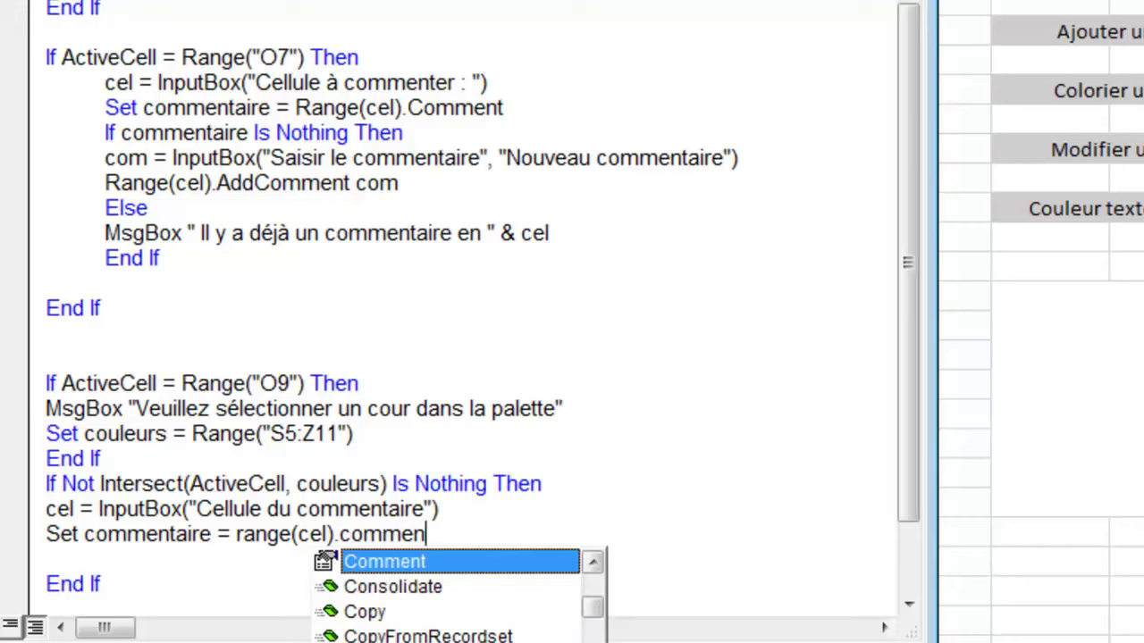
{"action": "key", "text": "Tab"}
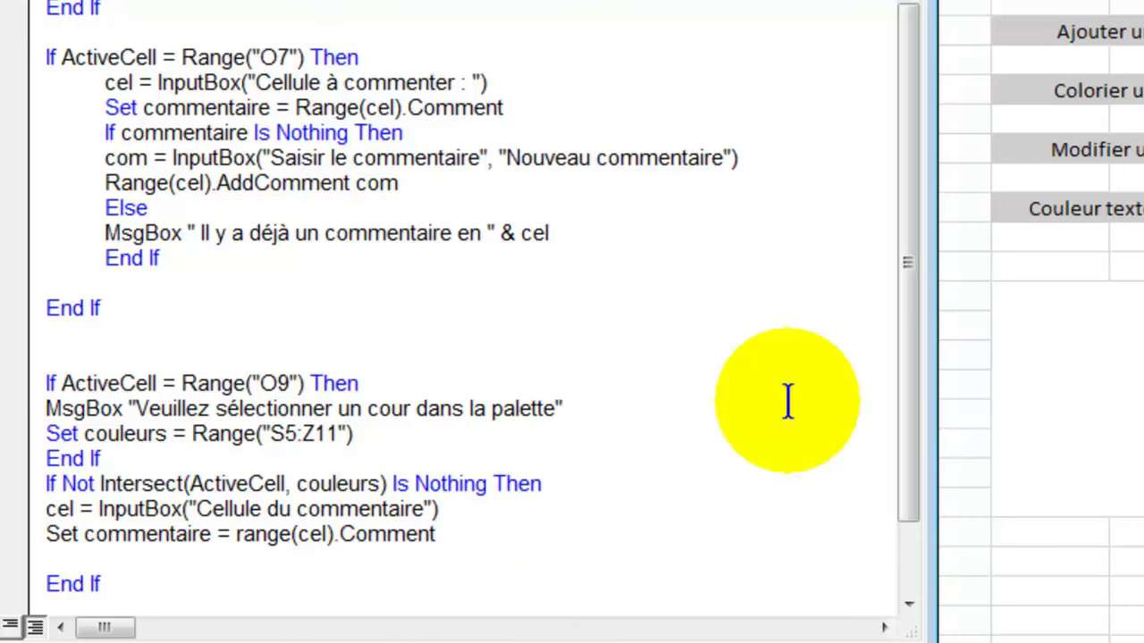
{"action": "key", "text": "Return"}
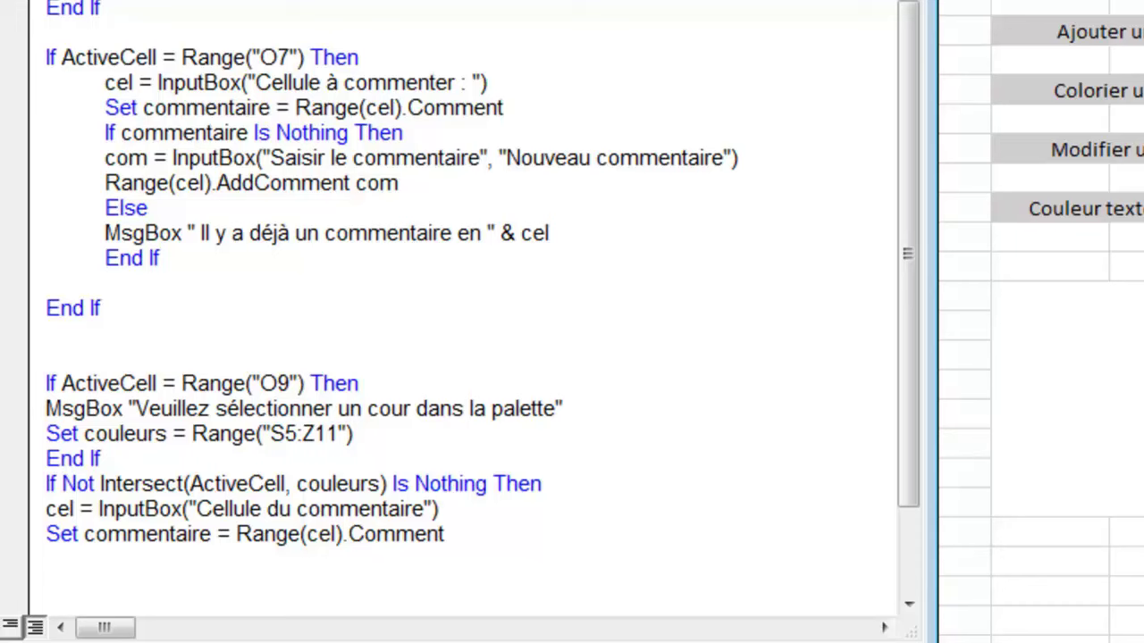
{"action": "key", "text": "Tab"}
{"action": "type", "text": "if "}
{"action": "type", "text": "not"}
{"action": "type", "text": " commentaire is nothin"}
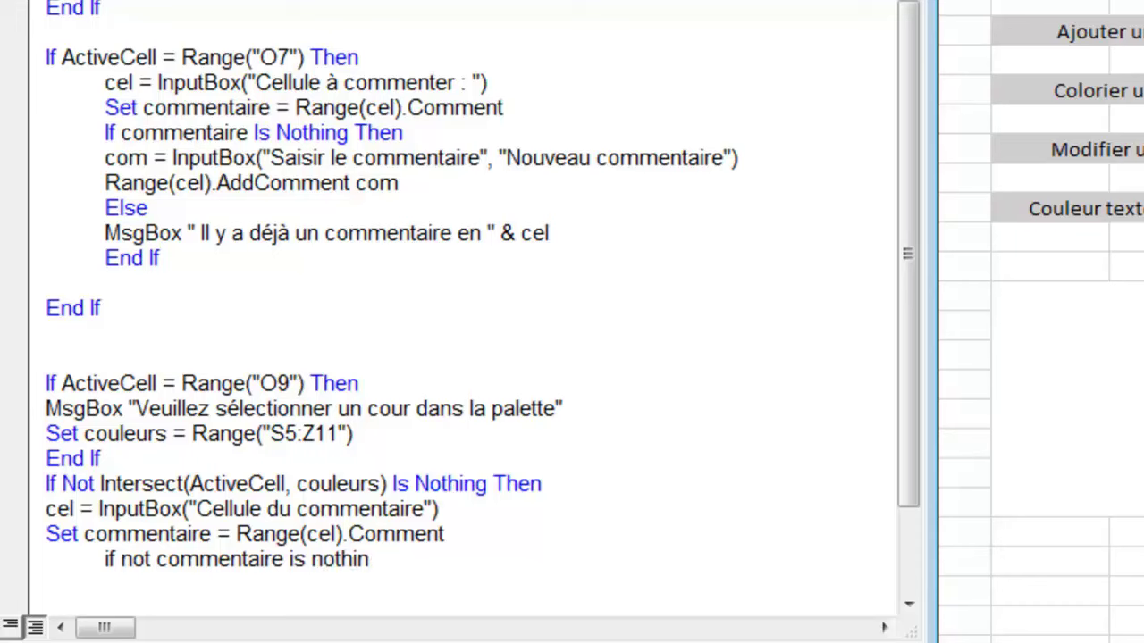
{"action": "type", "text": "g then"}
Step: Close the If Not commentaire Is Nothing Then block with End If and start With Range(cel) inside it
{"action": "key", "text": "Return"}
{"action": "type", "text": "end if"}
{"action": "left_click", "coordinate": [281, 301]}
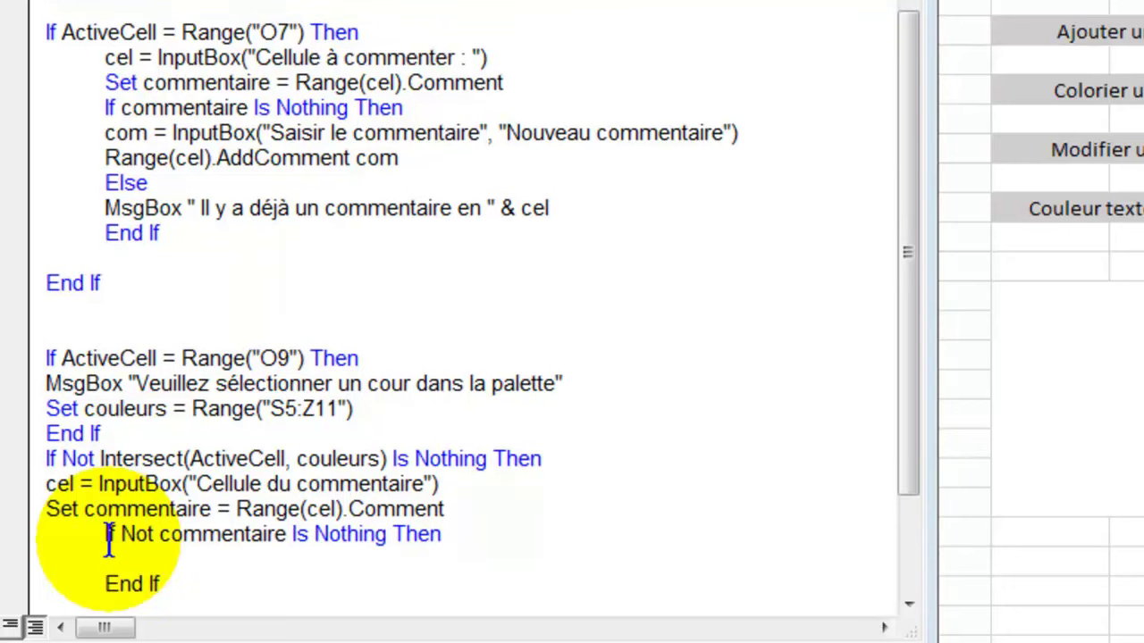
{"action": "left_click_drag", "start_coordinate": [108, 535], "coordinate": [446, 535]}
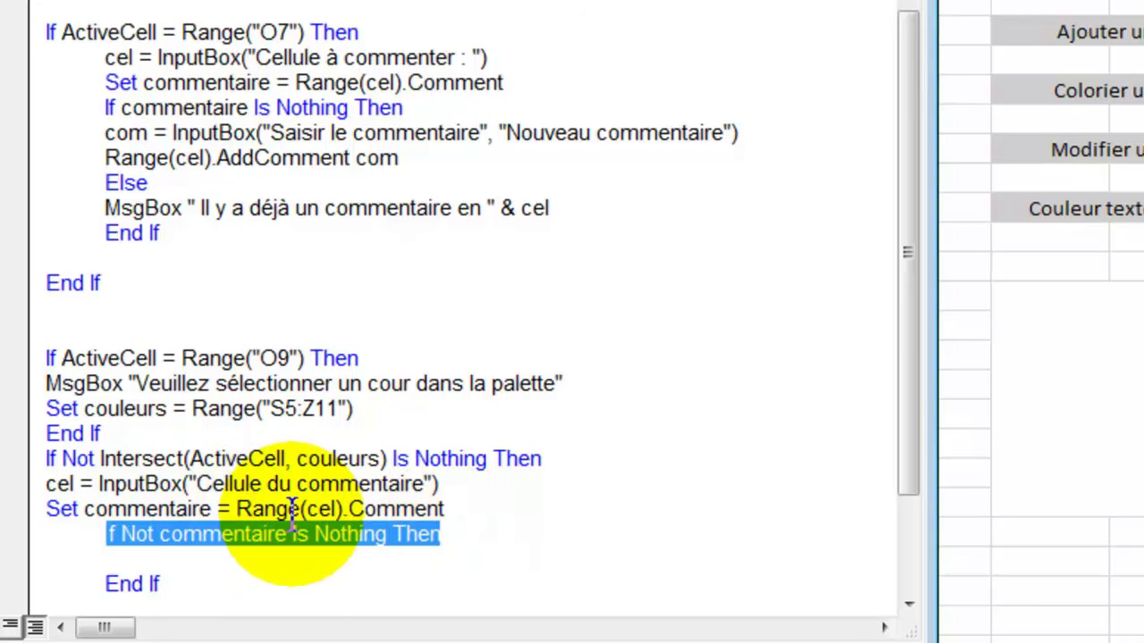
{"action": "left_click", "coordinate": [206, 567]}
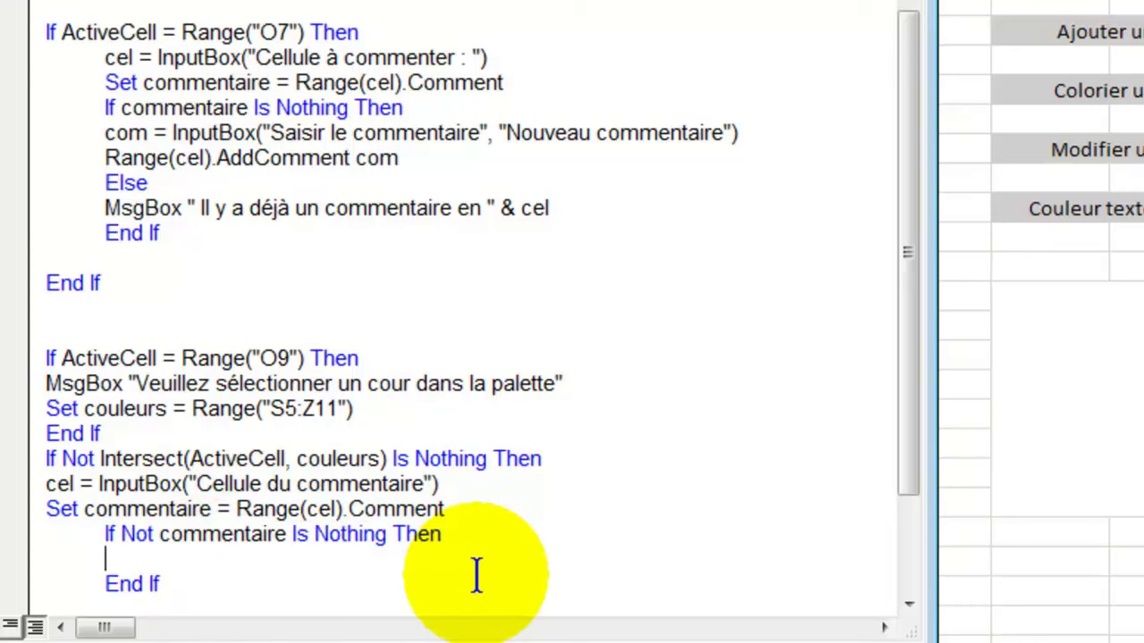
{"action": "type", "text": "with"}
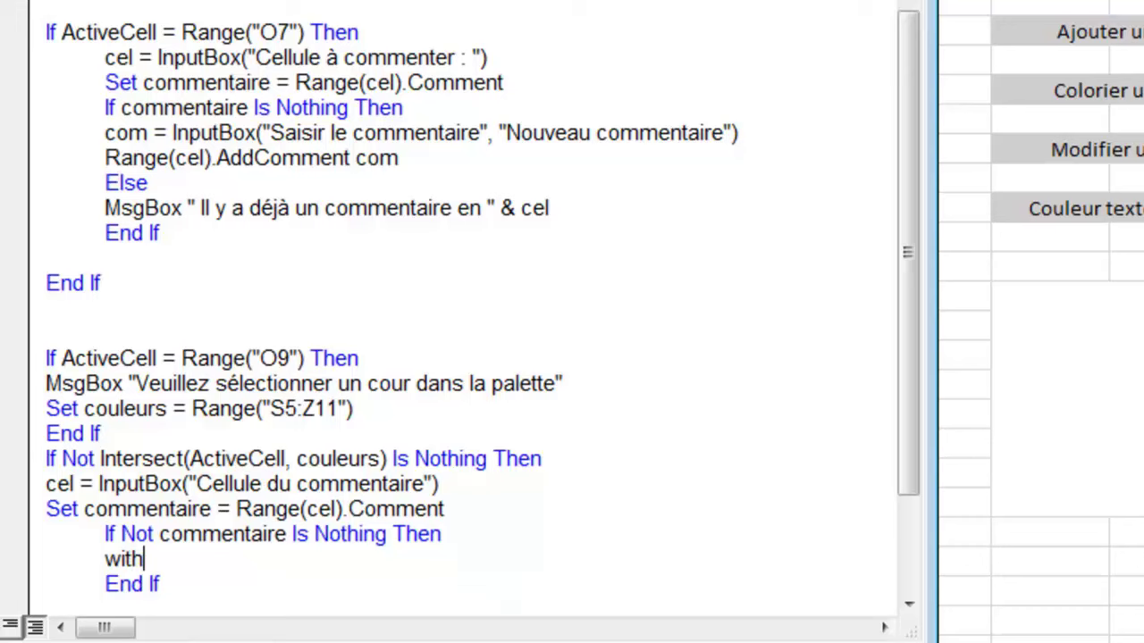
{"action": "type", "text": " range(cel)"}
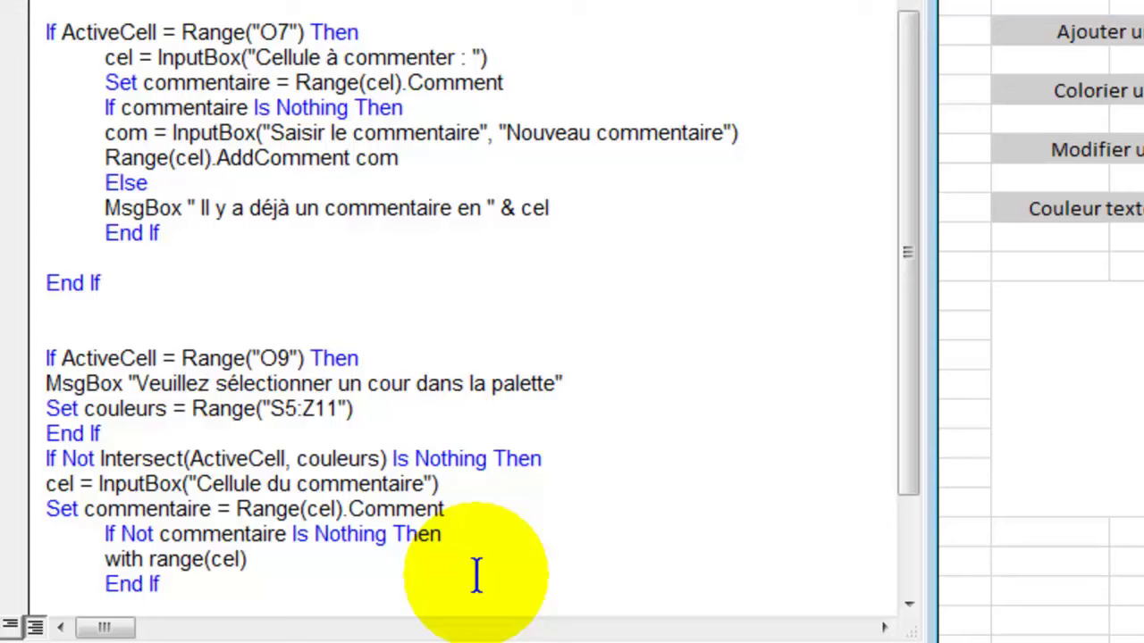
{"action": "key", "text": "Return"}
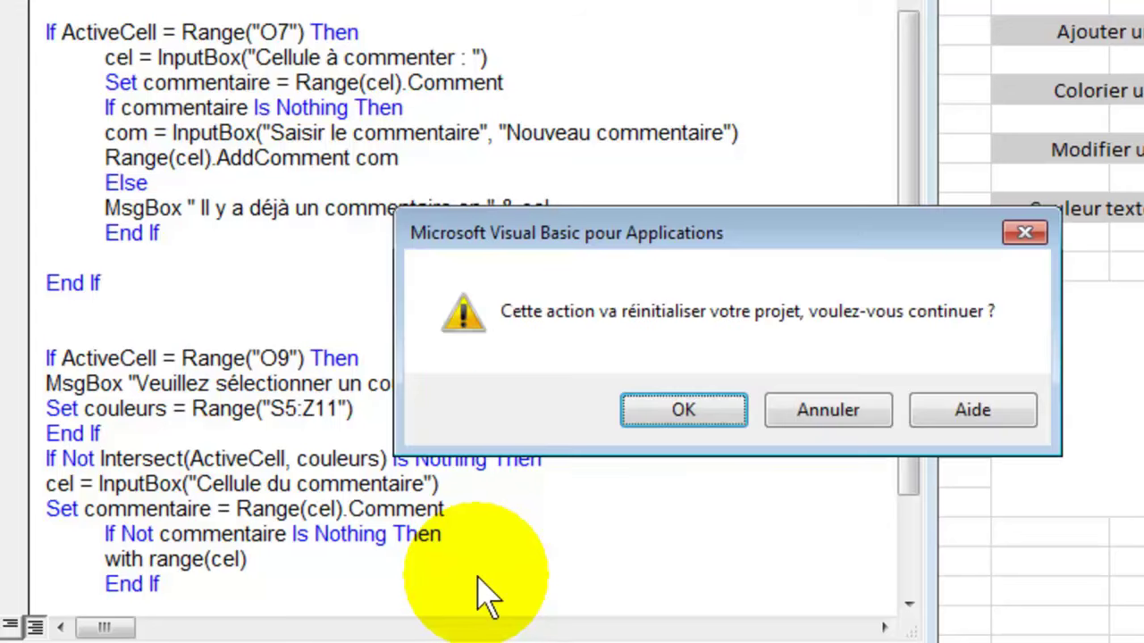
Step: Accept the project reset, close With Range(cel) with End With, and nest with comment.shape.oleformat.object
{"action": "key", "text": "Return"}
{"action": "key", "text": "Return"}
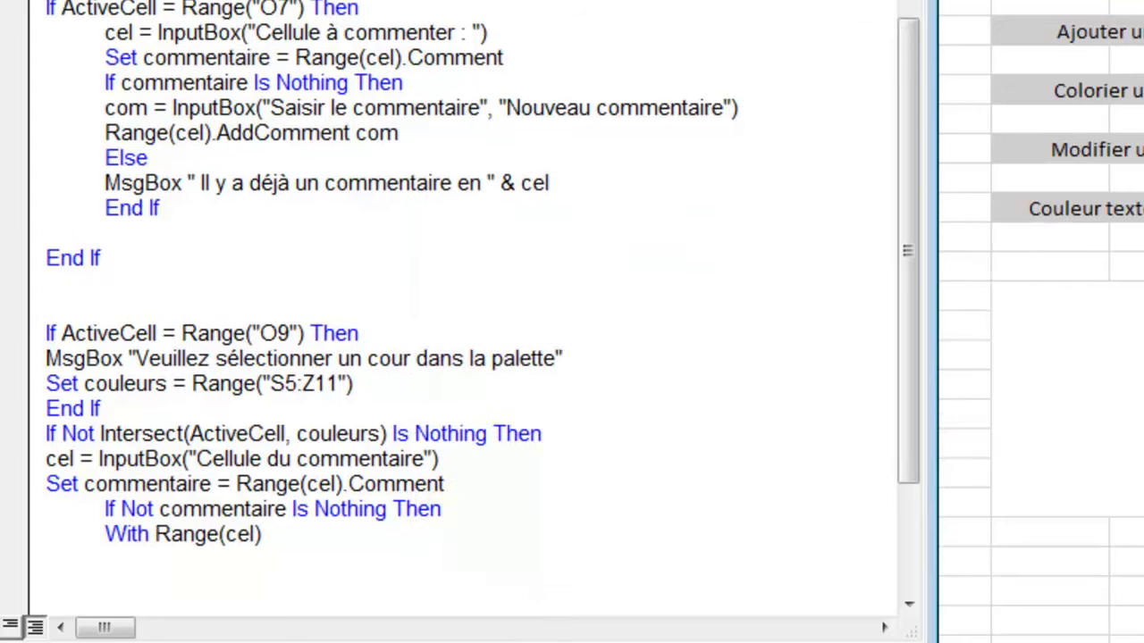
{"action": "type", "text": "end with"}
{"action": "key", "text": "Up"}
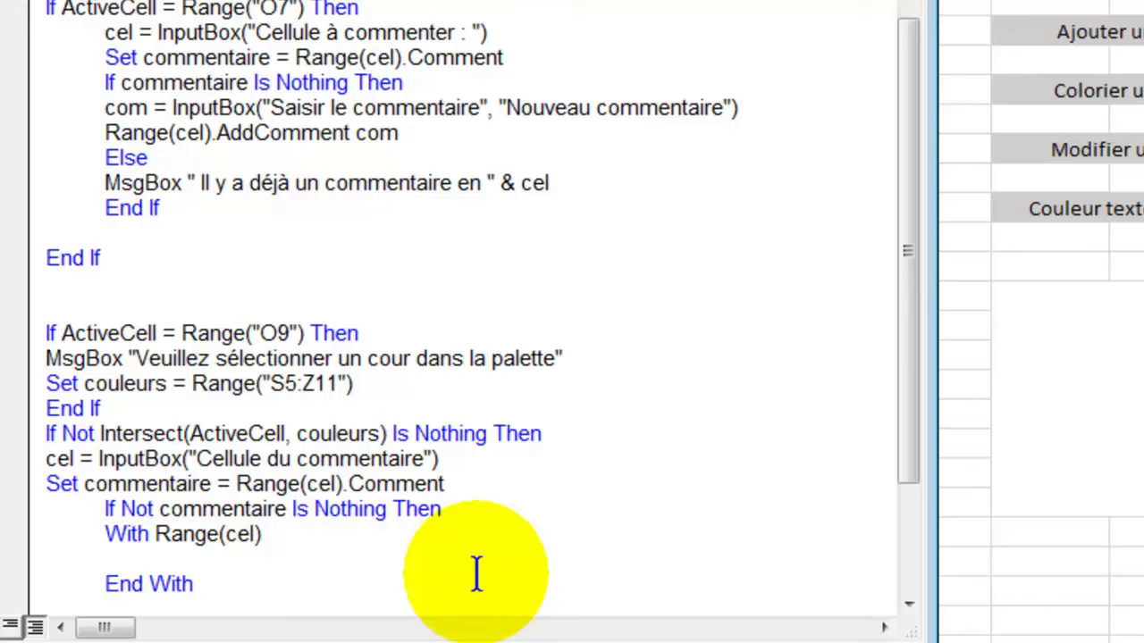
{"action": "key", "text": "Tab"}
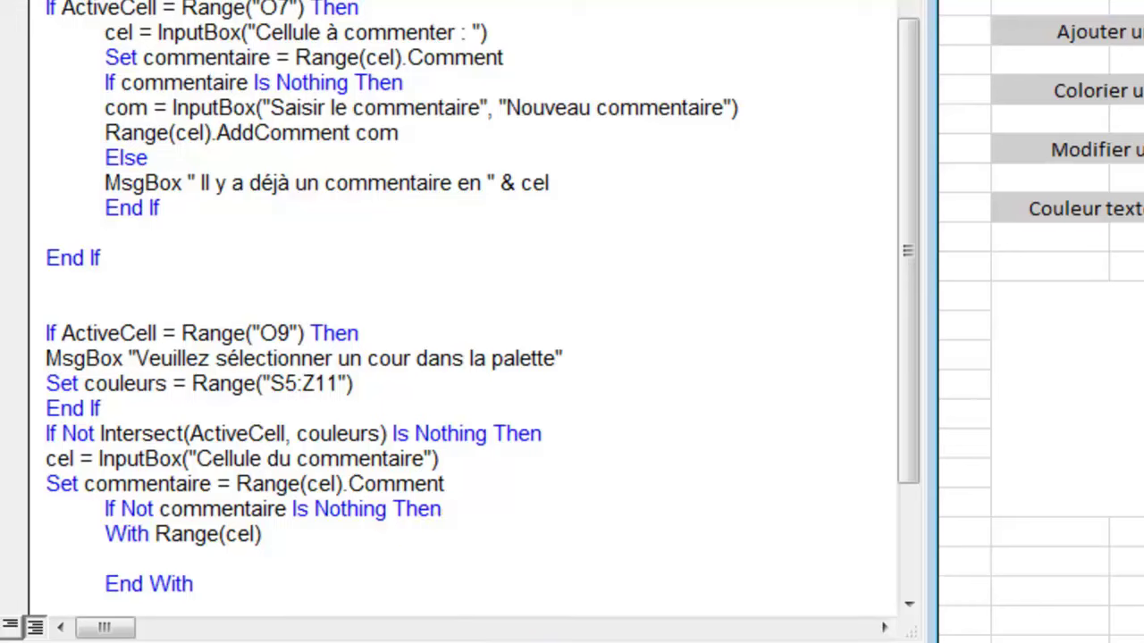
{"action": "type", "text": "with "}
{"action": "type", "text": "comment.shape"}
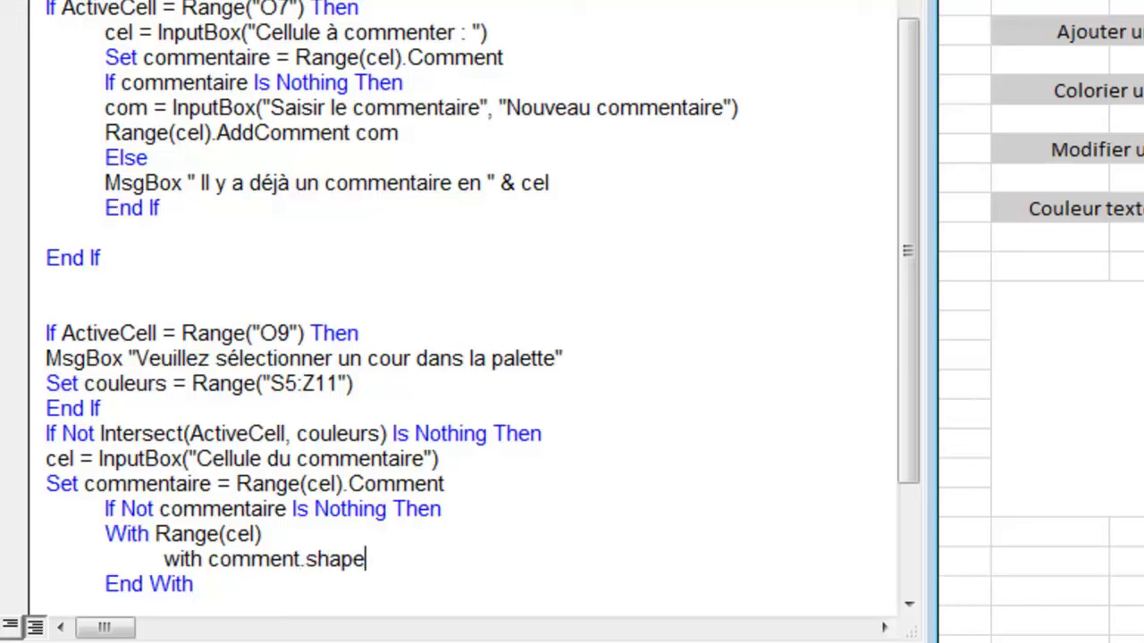
{"action": "type", "text": ".oleformat.object"}
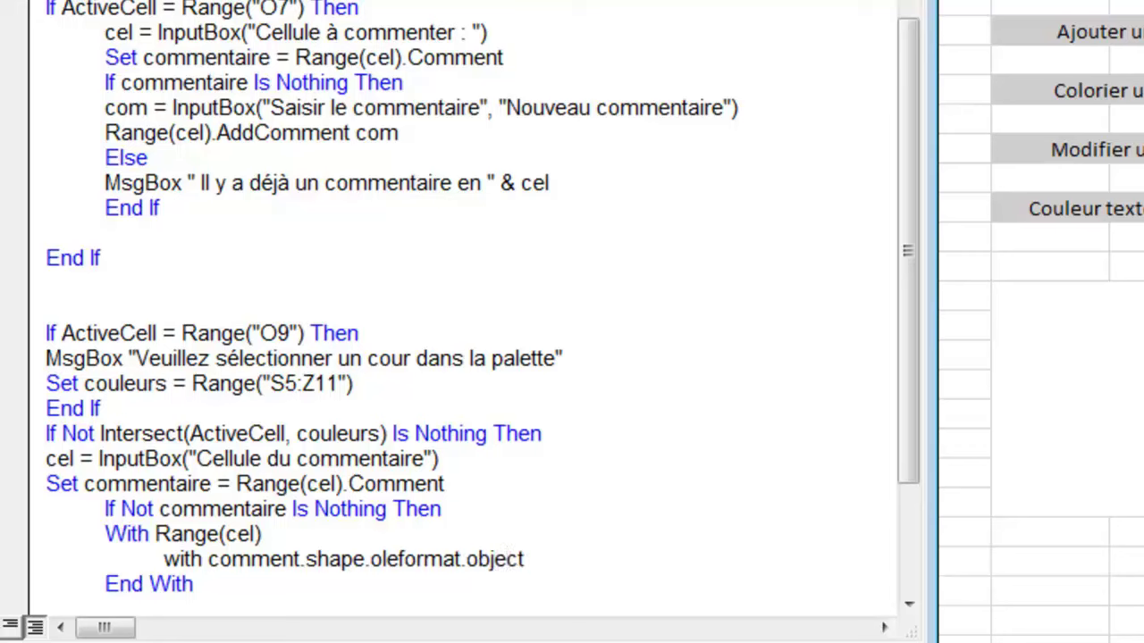
Step: Make it With .Comment.Shape.OLEFormat.Object and add .shaperange.fill.forecolor.shemecolor = activecell.interiror.colorindex beneath
{"action": "key", "text": "Return"}
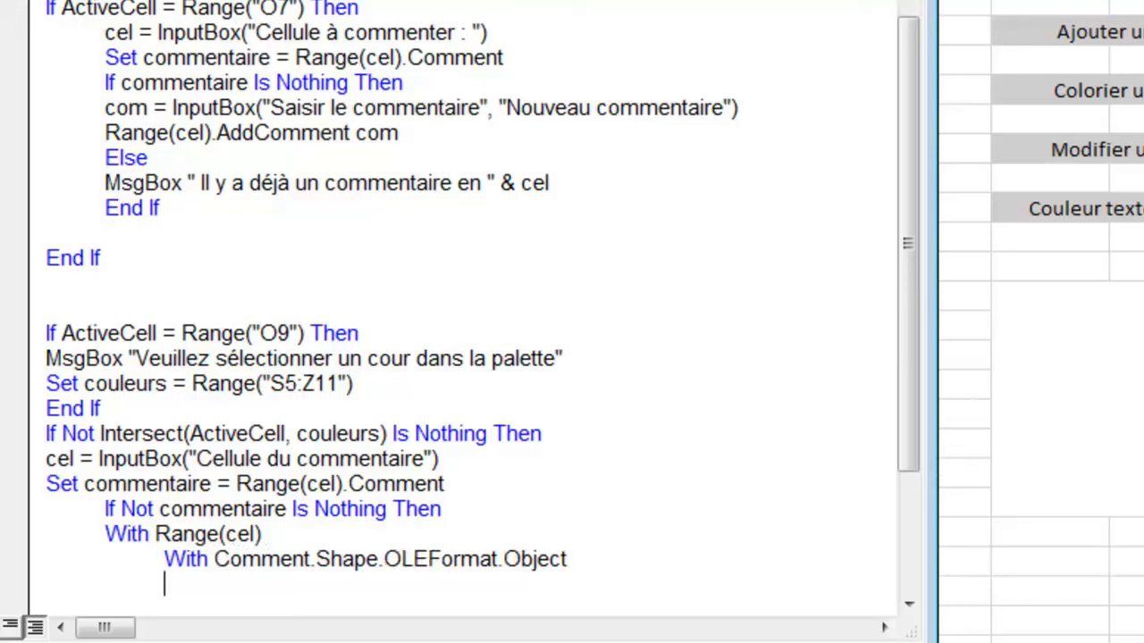
{"action": "key", "text": "Right"}
{"action": "key", "text": "Right"}
{"action": "key", "text": "Right"}
{"action": "key", "text": "Right"}
{"action": "key", "text": "Right"}
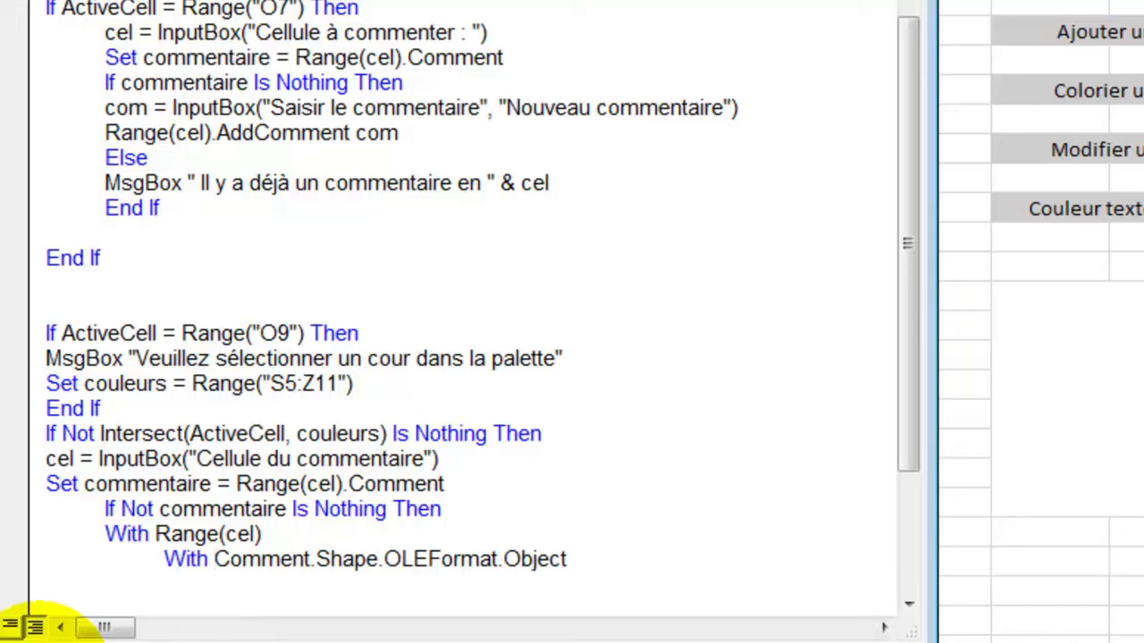
{"action": "type", "text": "."}
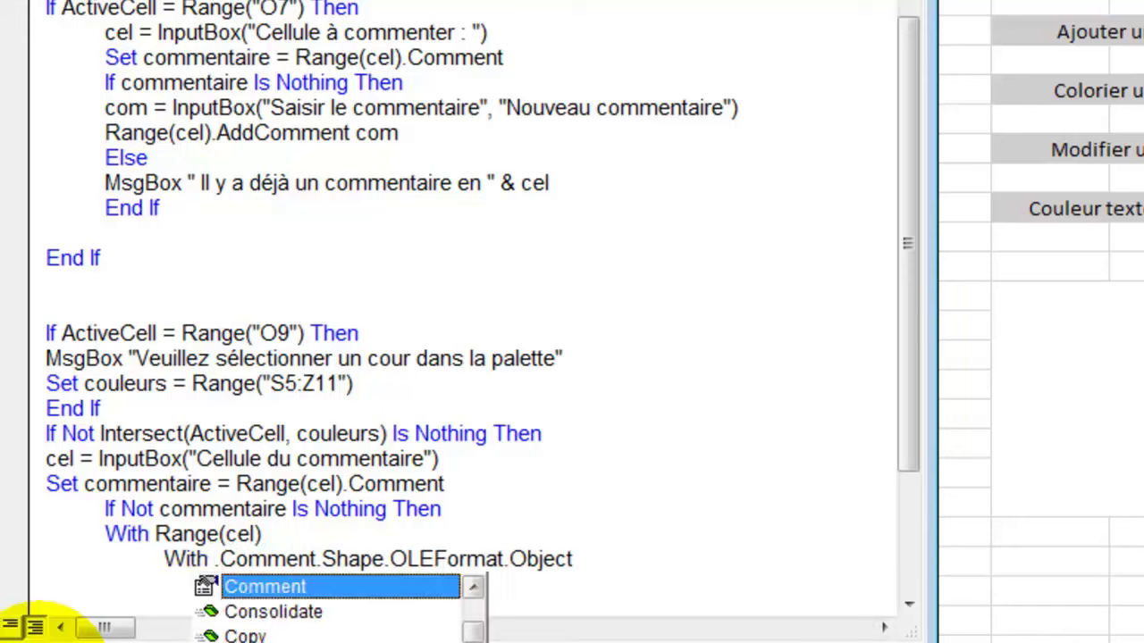
{"action": "key", "text": "Right"}
{"action": "key", "text": "Right"}
{"action": "key", "text": "Right"}
{"action": "key", "text": "Right"}
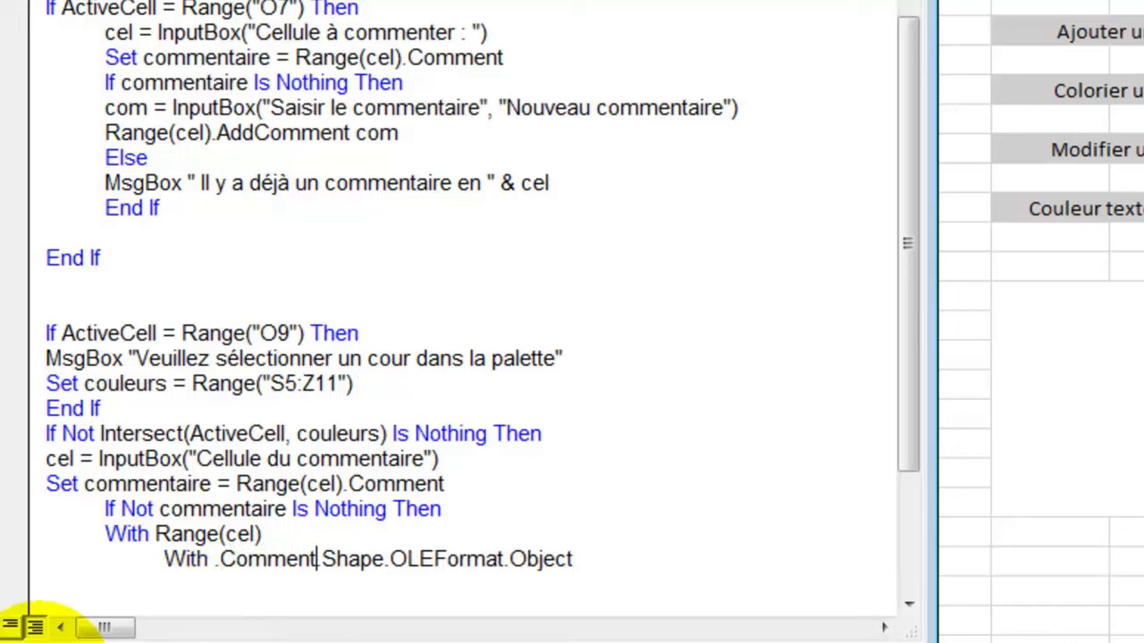
{"action": "key", "text": "End"}
{"action": "key", "text": "Return"}
{"action": "type", "text": ".shaperange.fill"}
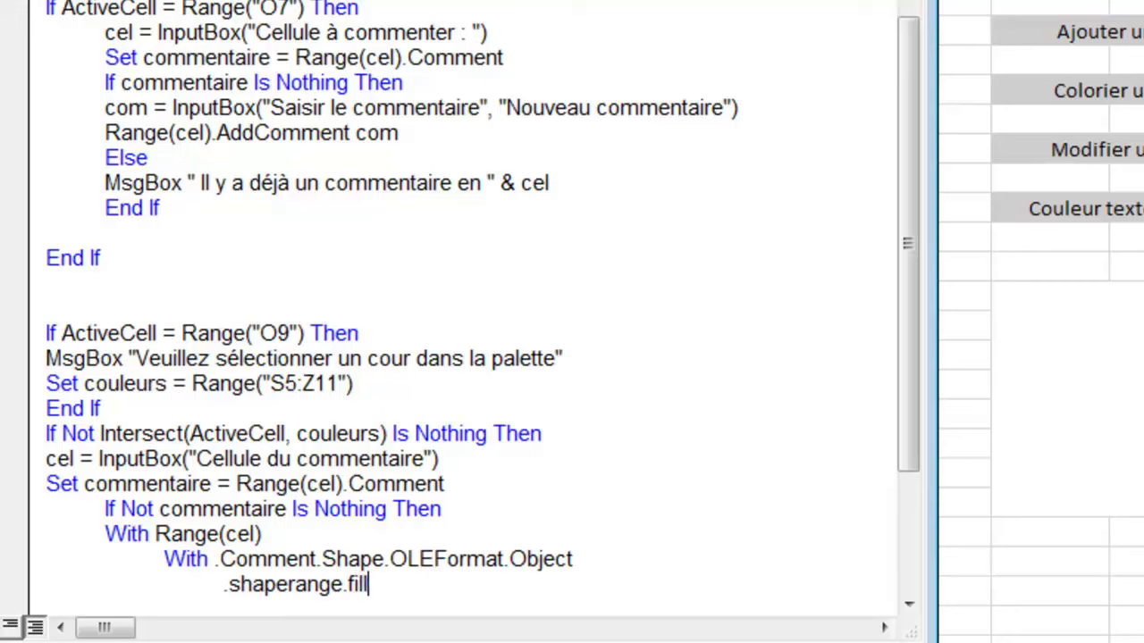
{"action": "type", "text": ".forecolor"}
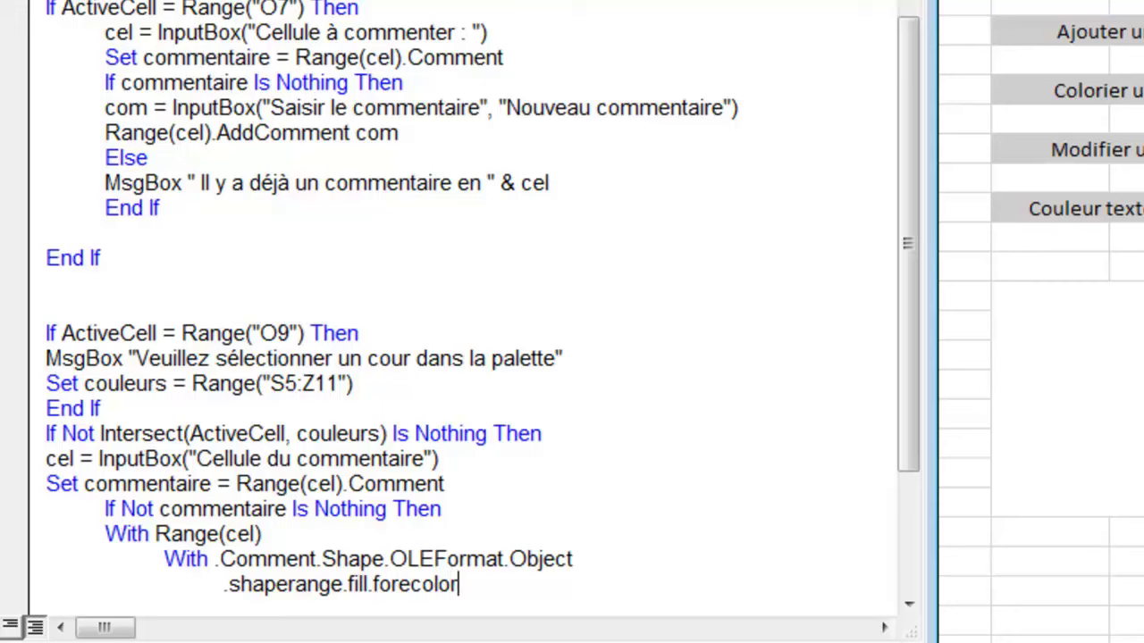
{"action": "type", "text": ".shemecolor"}
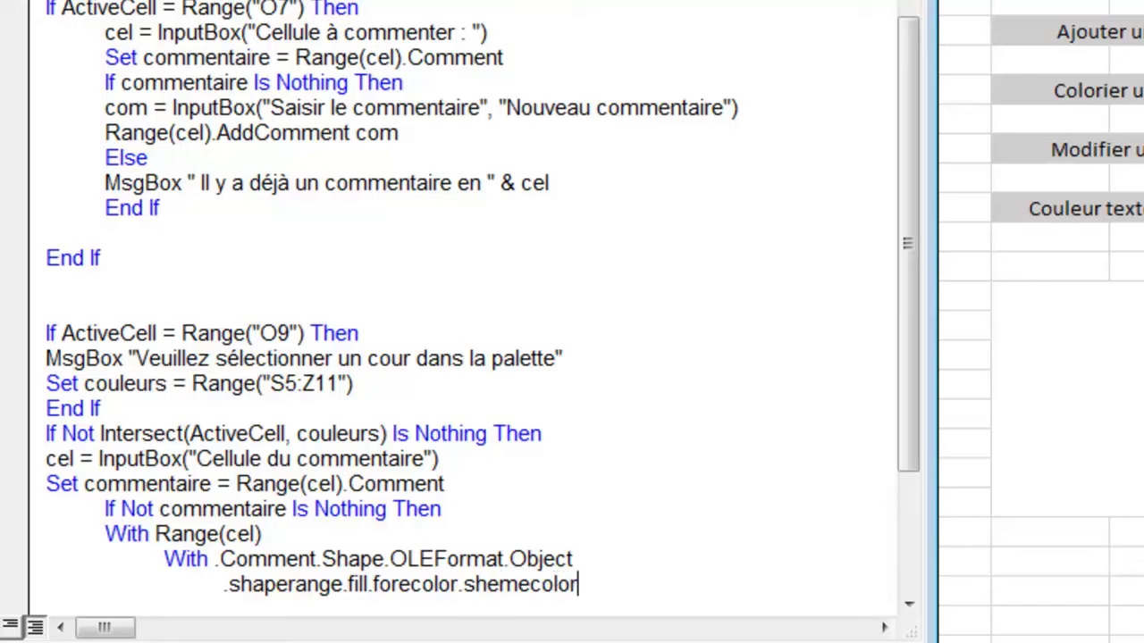
{"action": "type", "text": " = activecell"}
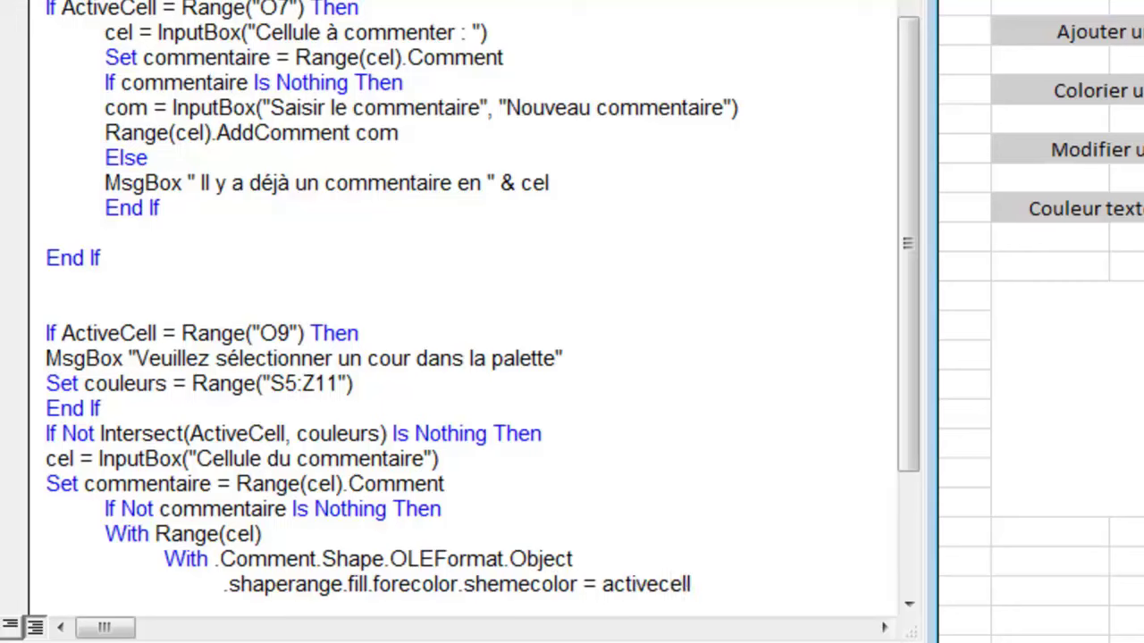
{"action": "type", "text": ".interiror.colorindex"}
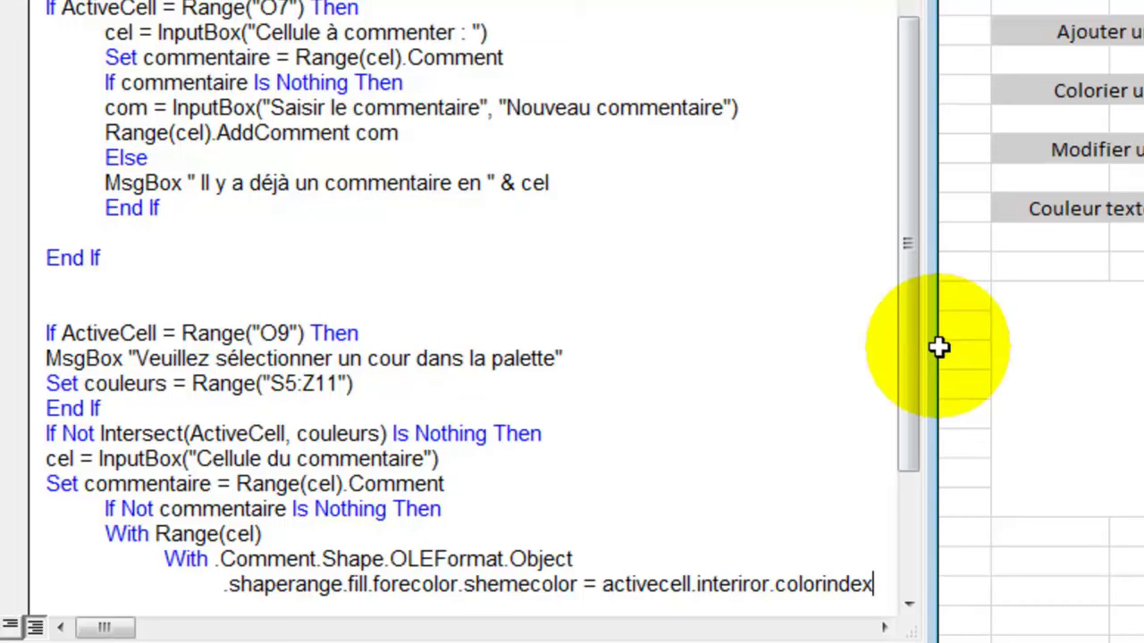
Step: Widen the code pane and highlight the commentaire check, cel, the InputBox, commentaire and Range(cel) to explain them
{"action": "left_click_drag", "start_coordinate": [939, 348], "coordinate": [1026, 346]}
{"action": "scroll", "coordinate": [899, 375], "scroll_direction": "down", "scroll_amount": 1}
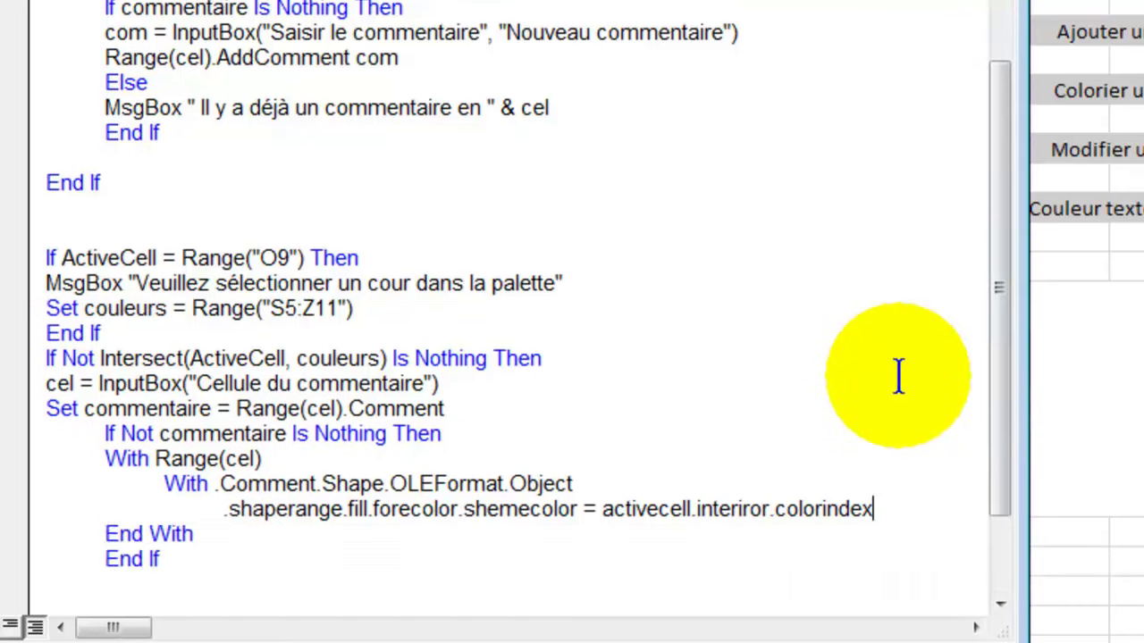
{"action": "scroll", "coordinate": [822, 388], "scroll_direction": "down", "scroll_amount": 2}
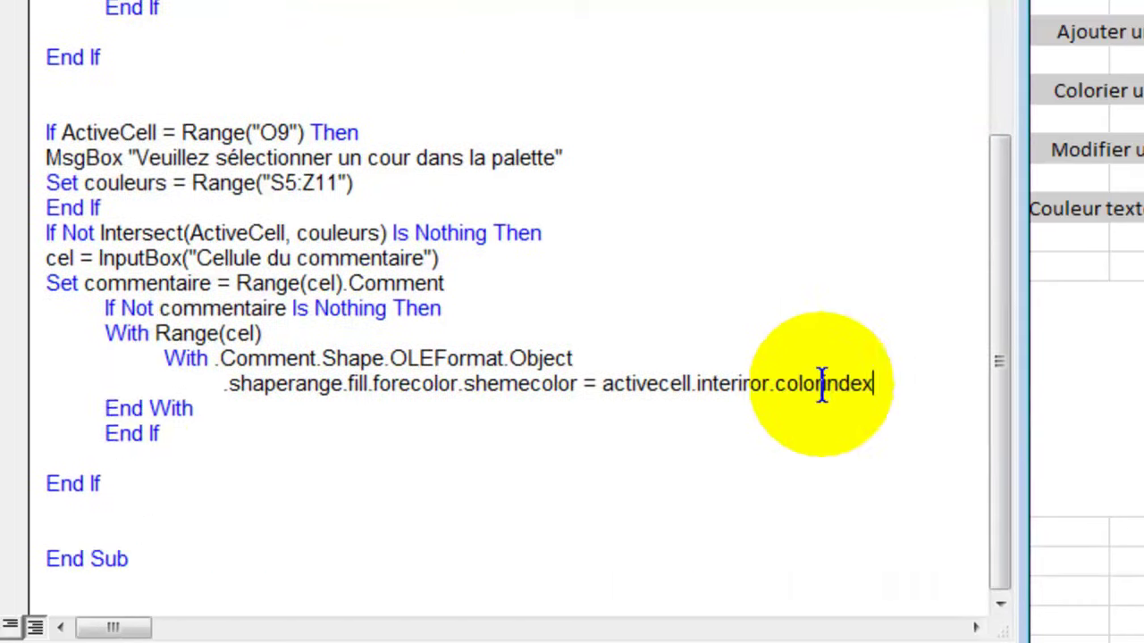
{"action": "left_click", "coordinate": [108, 308]}
{"action": "left_click_drag", "start_coordinate": [108, 308], "coordinate": [442, 310]}
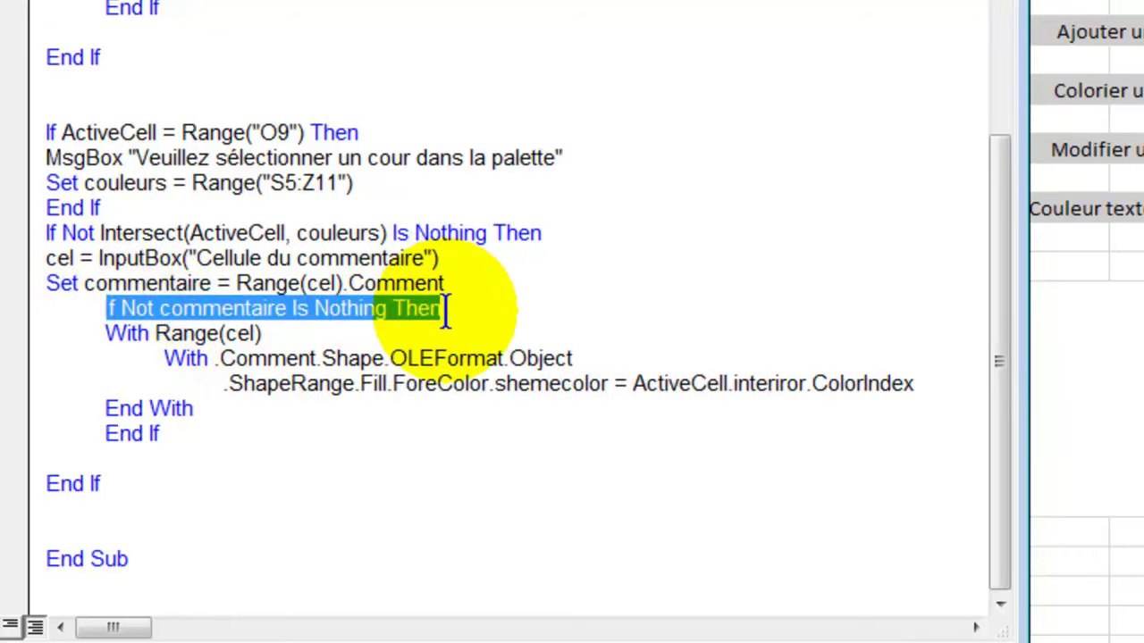
{"action": "double_click", "coordinate": [67, 259]}
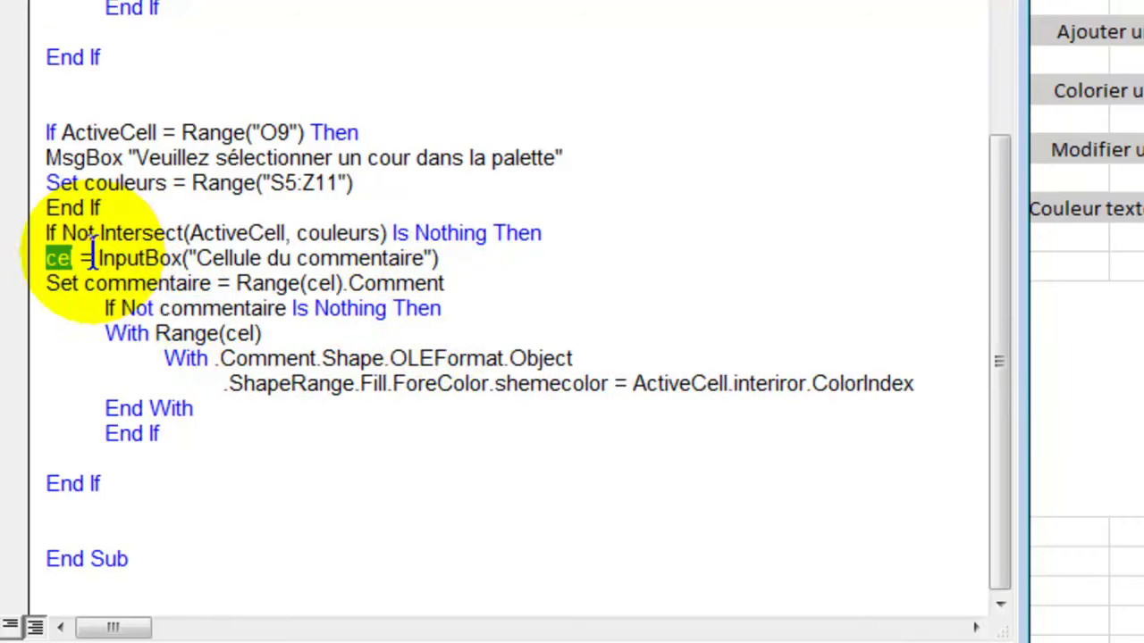
{"action": "left_click_drag", "start_coordinate": [99, 259], "coordinate": [475, 258]}
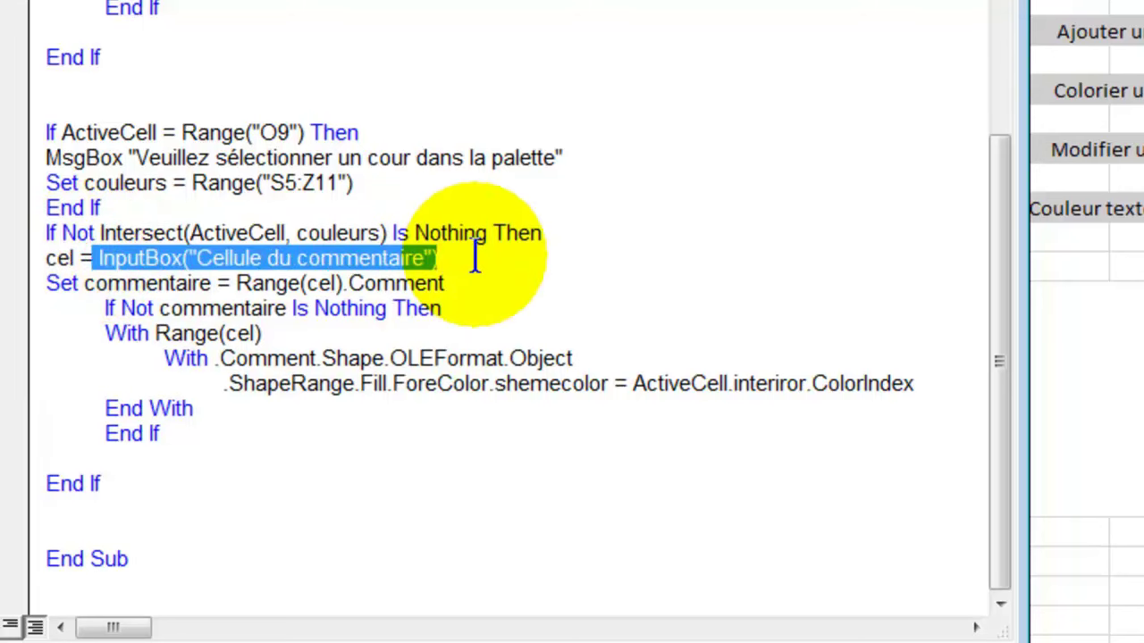
{"action": "double_click", "coordinate": [131, 281]}
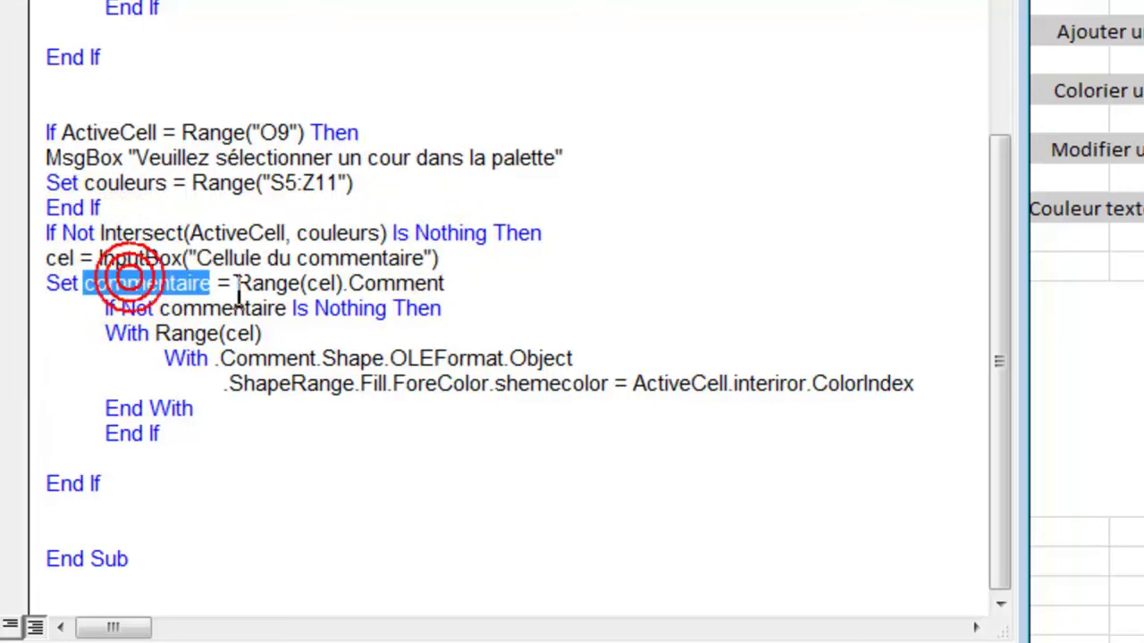
{"action": "left_click", "coordinate": [382, 285]}
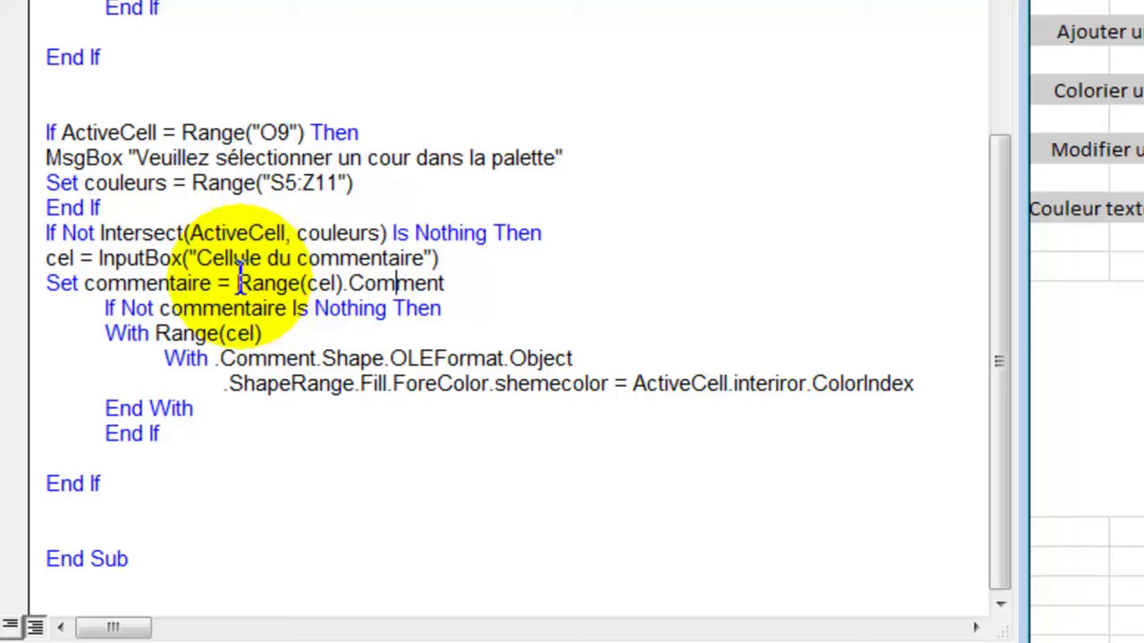
{"action": "left_click_drag", "start_coordinate": [237, 283], "coordinate": [343, 283]}
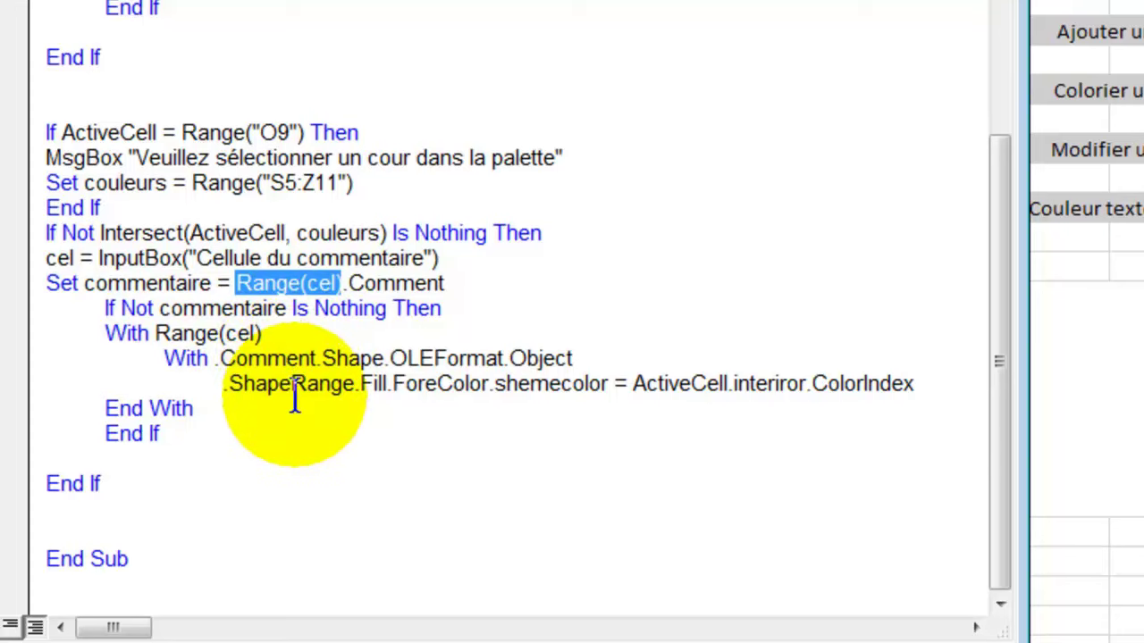
Step: Highlight the Shape and ShapeRange properties to explain them
{"action": "left_click", "coordinate": [350, 359]}
{"action": "double_click", "coordinate": [353, 359]}
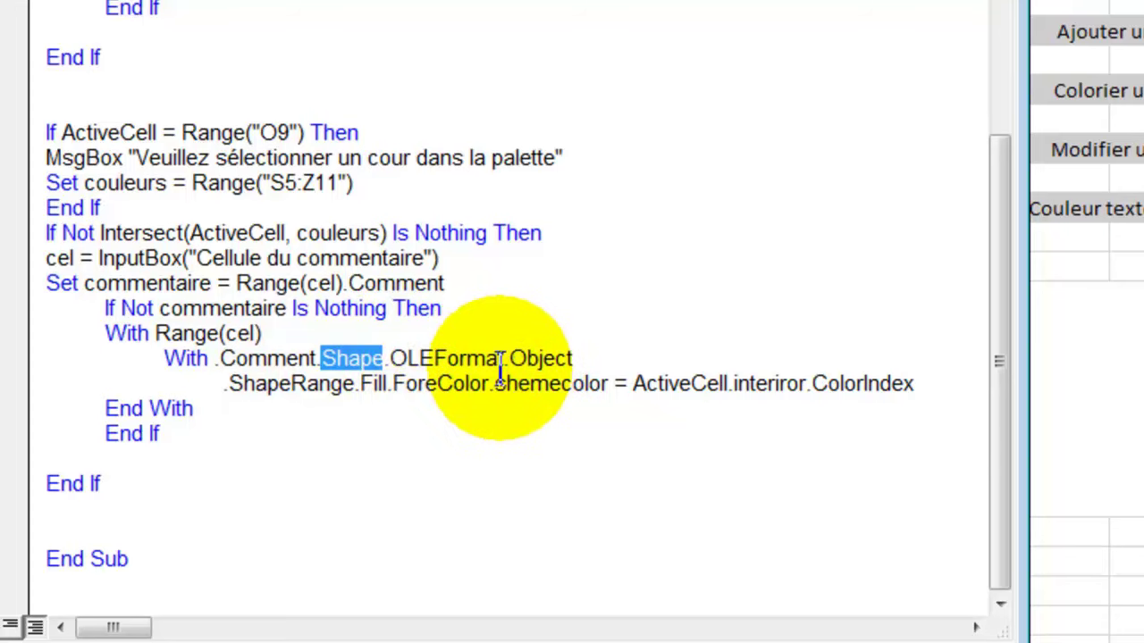
{"action": "left_click", "coordinate": [274, 384]}
{"action": "double_click", "coordinate": [274, 385]}
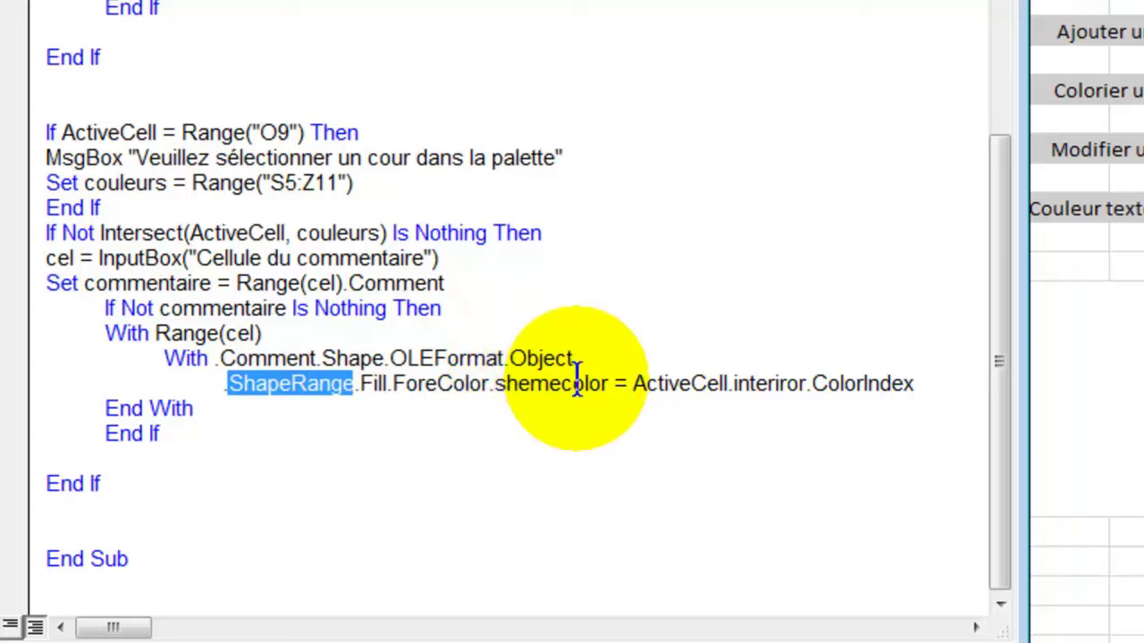
Step: Correct shemecolor to SchemeColor and highlight the ShapeRange.Fill.ForeColor.SchemeColor chain
{"action": "left_click", "coordinate": [504, 384]}
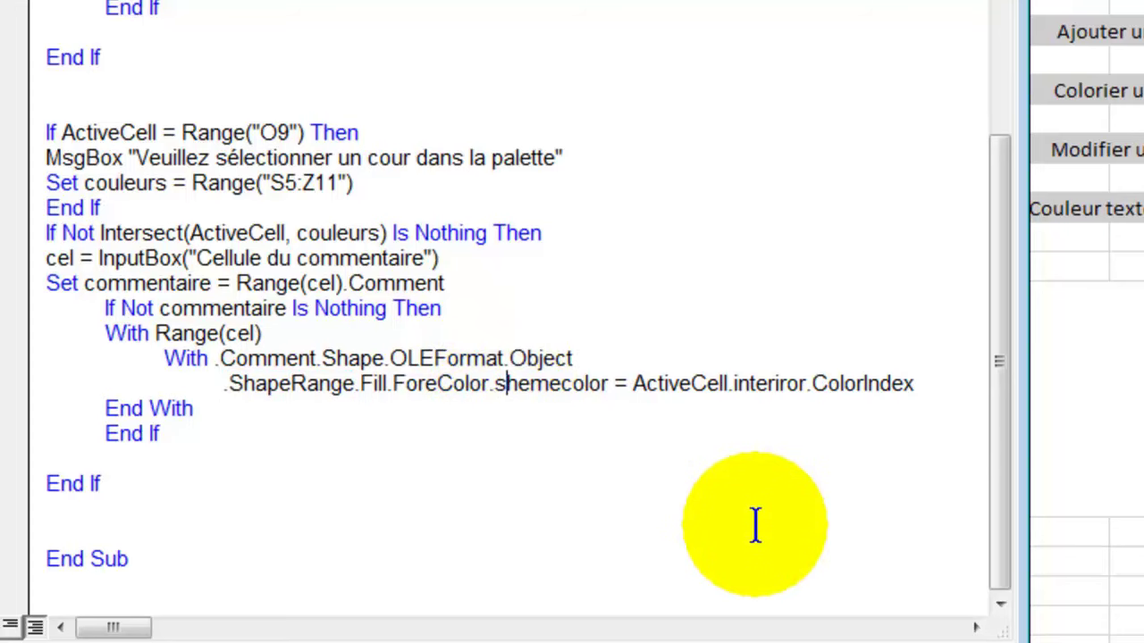
{"action": "type", "text": "c"}
{"action": "key", "text": "Down"}
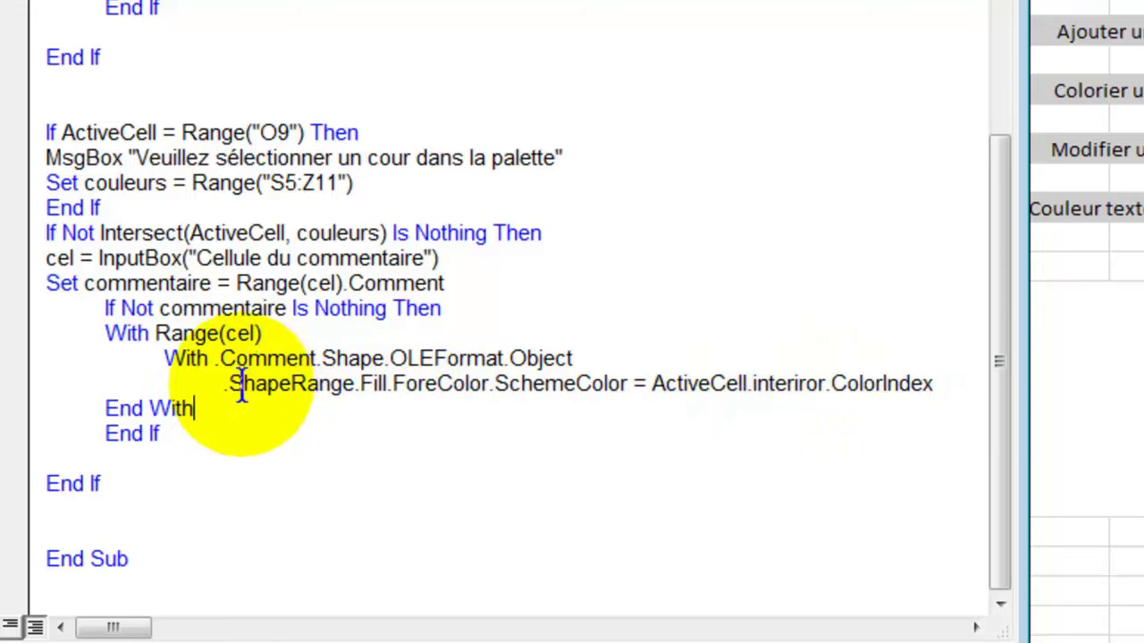
{"action": "left_click_drag", "start_coordinate": [242, 384], "coordinate": [630, 386]}
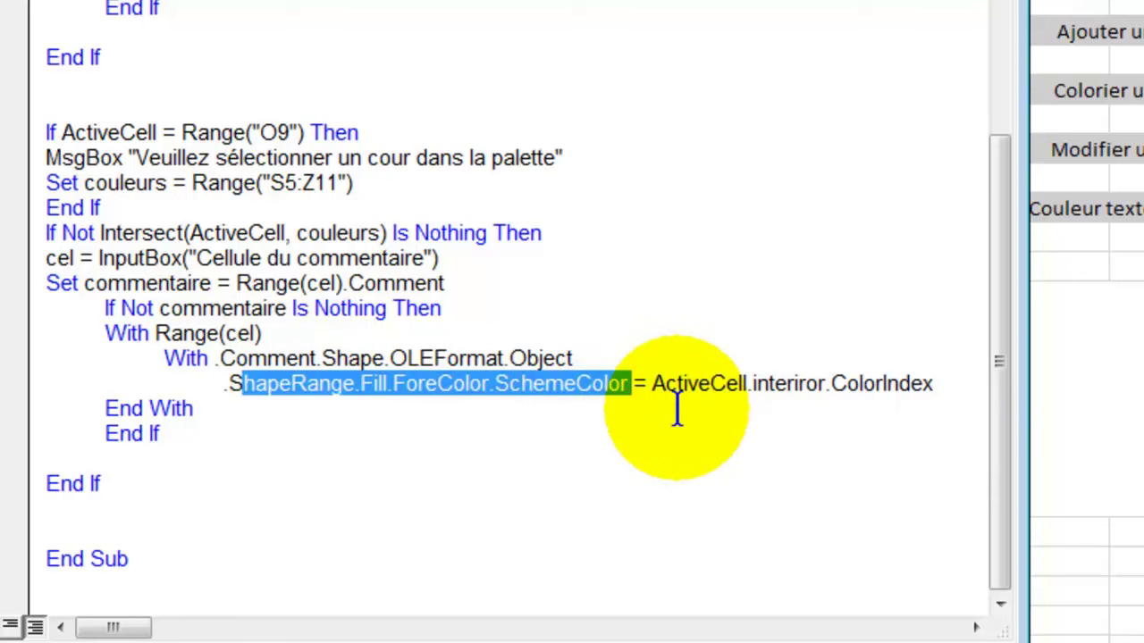
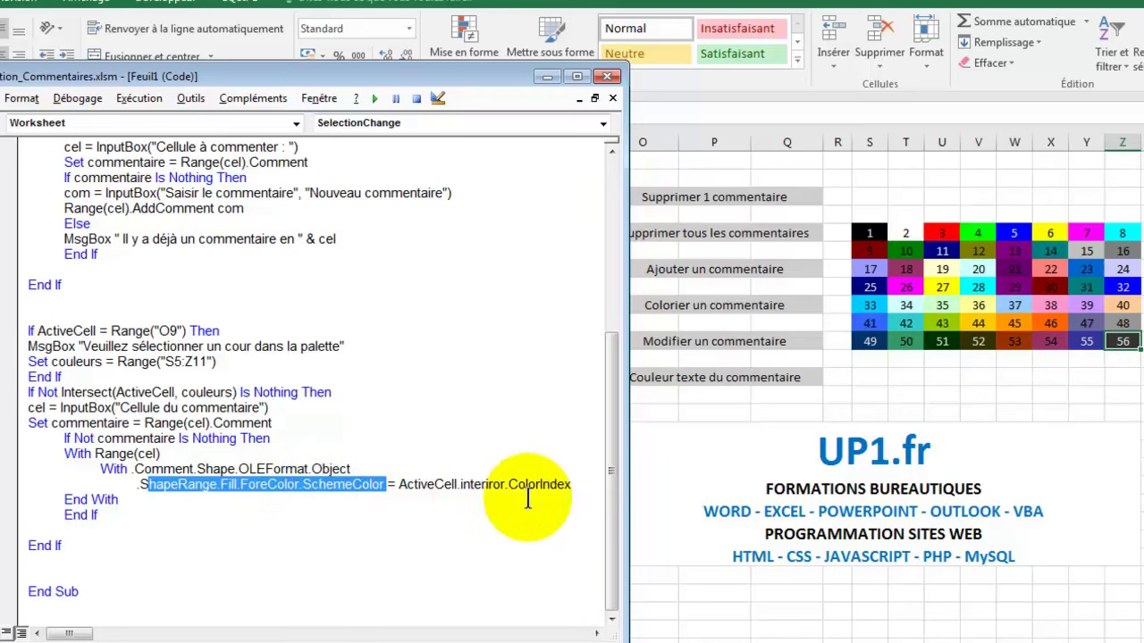
Step: Change the comment fill colour to ColorIndex + 7 and add a new line below it
{"action": "left_click", "coordinate": [576, 485]}
{"action": "type", "text": "+ 7"}
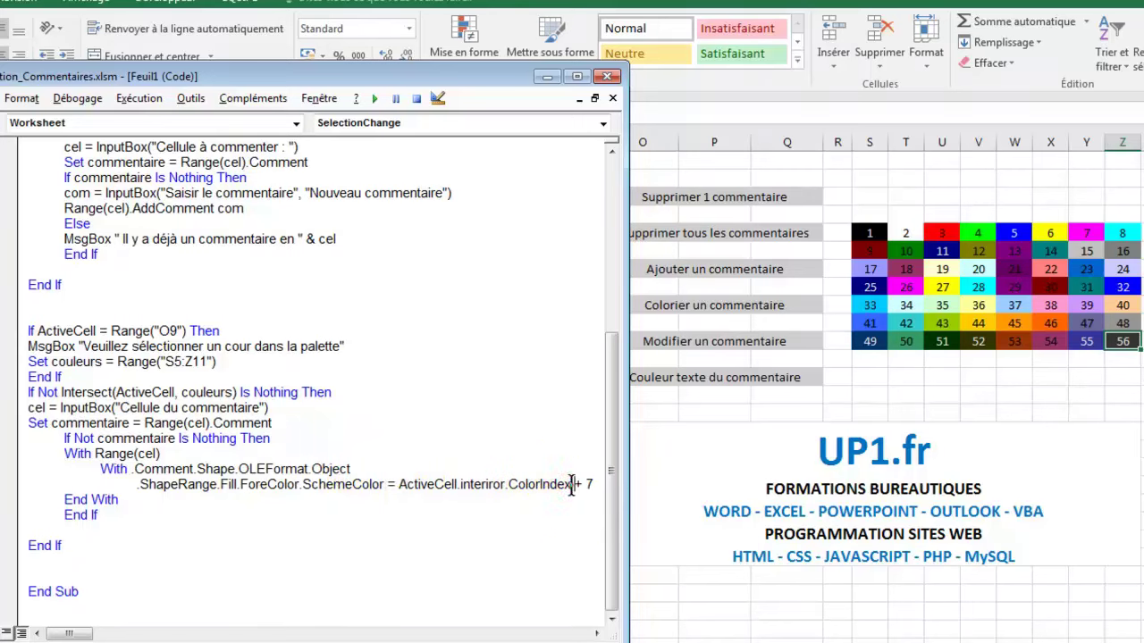
{"action": "left_click_drag", "start_coordinate": [572, 484], "coordinate": [587, 484]}
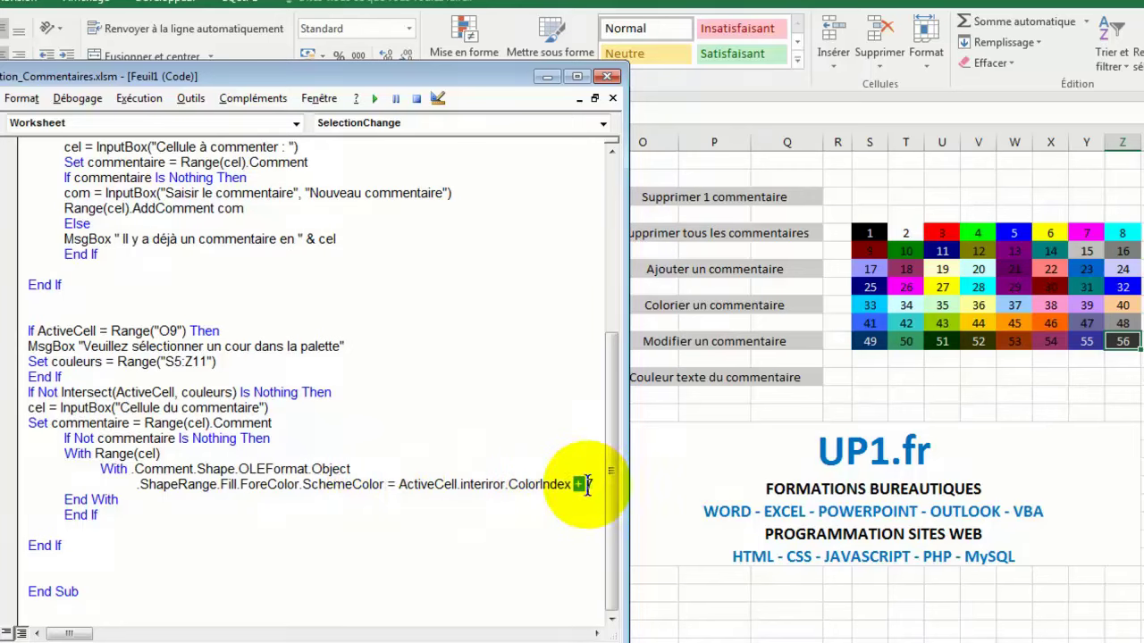
{"action": "double_click", "coordinate": [537, 485]}
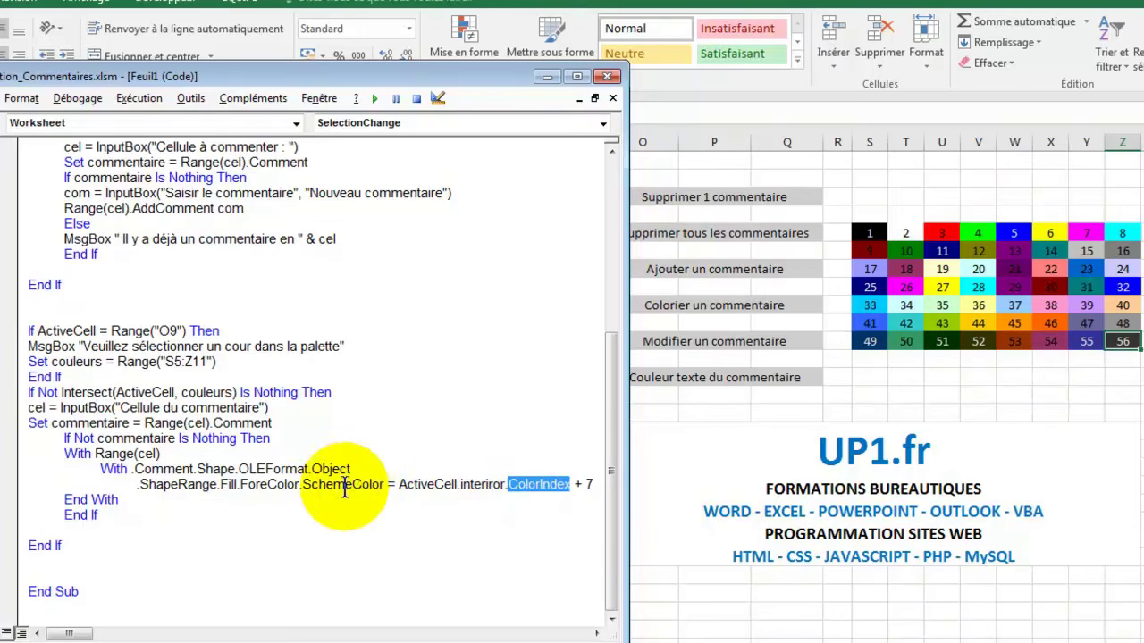
{"action": "double_click", "coordinate": [344, 486]}
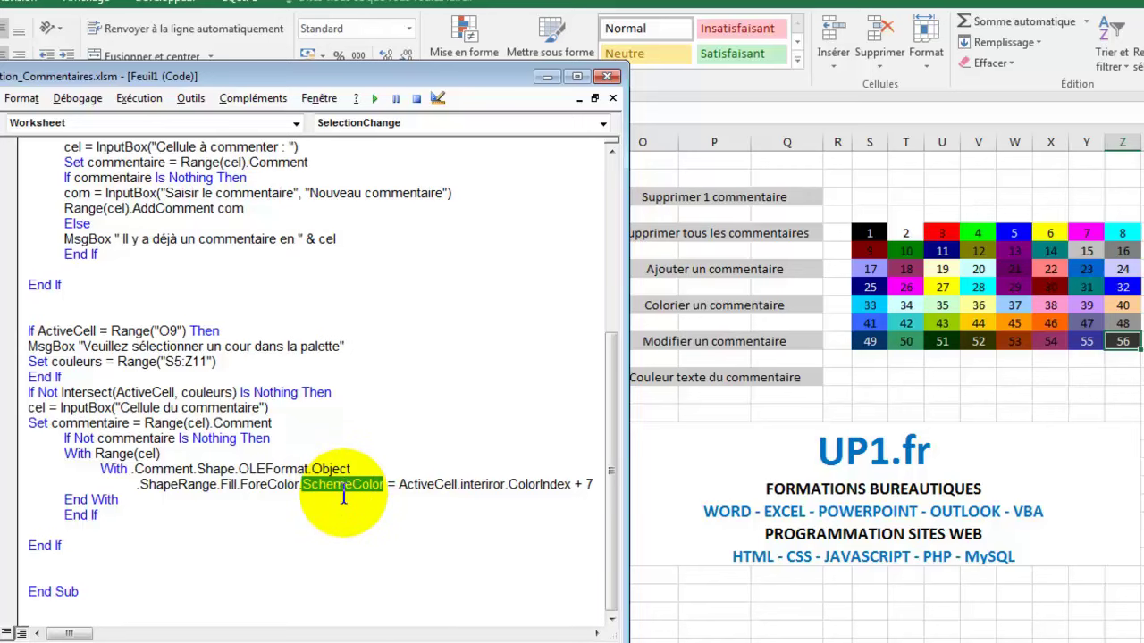
{"action": "left_click", "coordinate": [596, 484]}
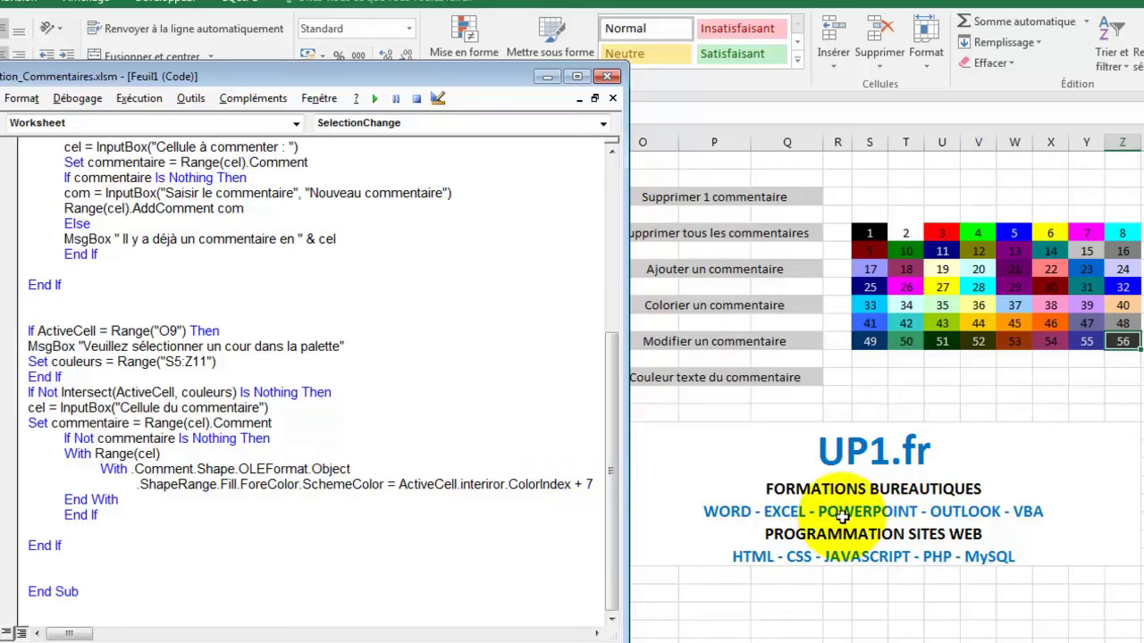
{"action": "key", "text": "Return"}
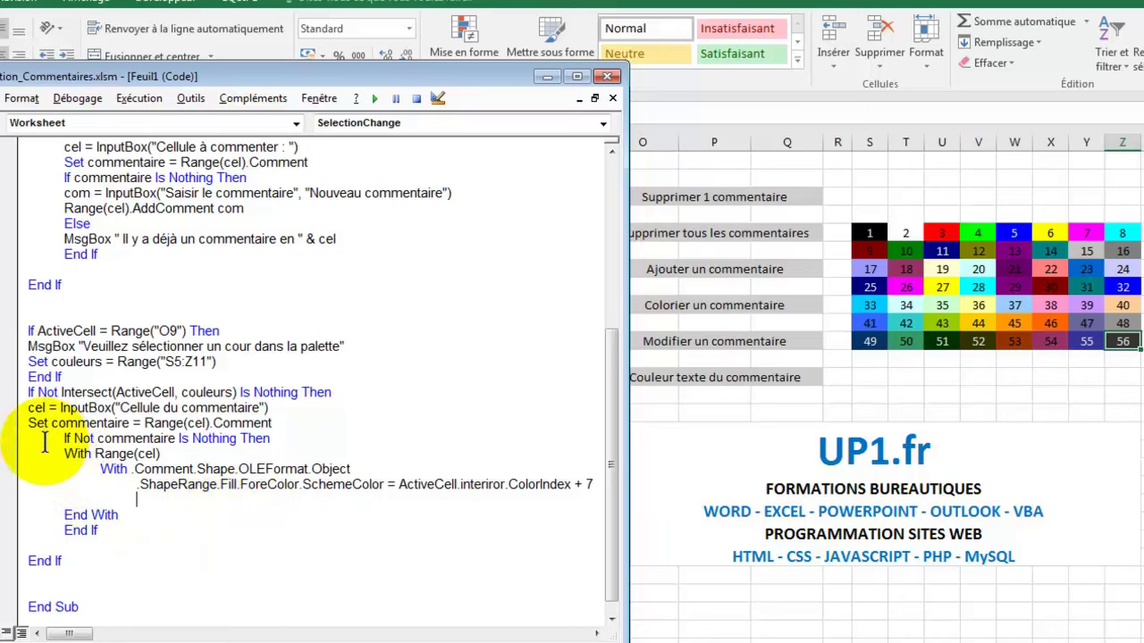
Step: Close the inner With block with End With and open a line for the Else branch
{"action": "left_click_drag", "start_coordinate": [18, 438], "coordinate": [16, 516]}
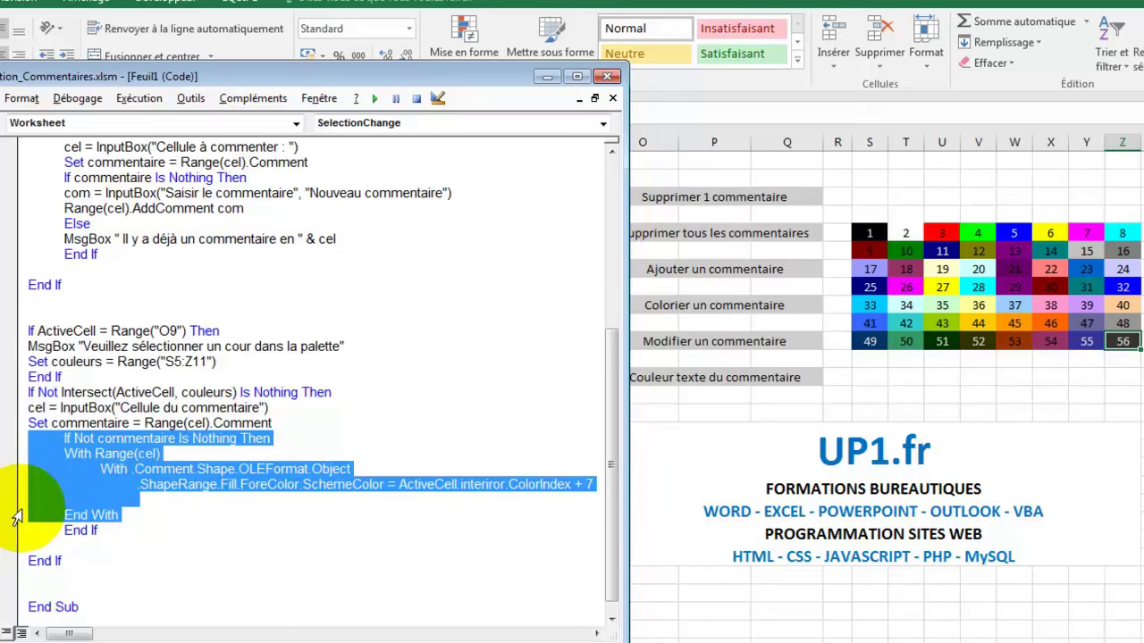
{"action": "left_click", "coordinate": [123, 503]}
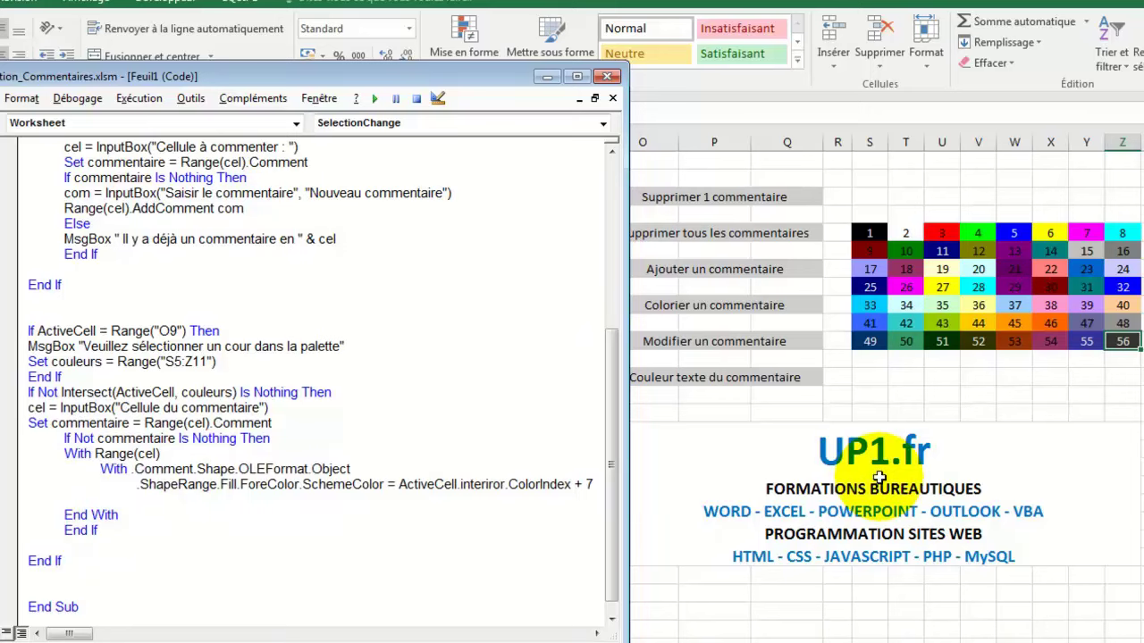
{"action": "type", "text": "en"}
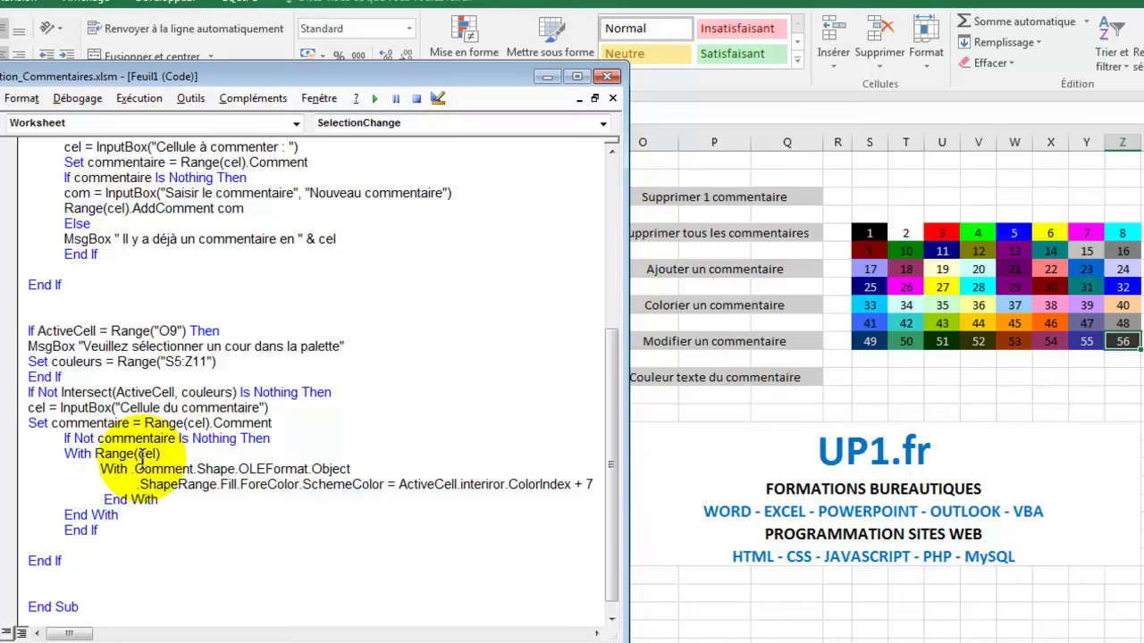
{"action": "left_click", "coordinate": [127, 517]}
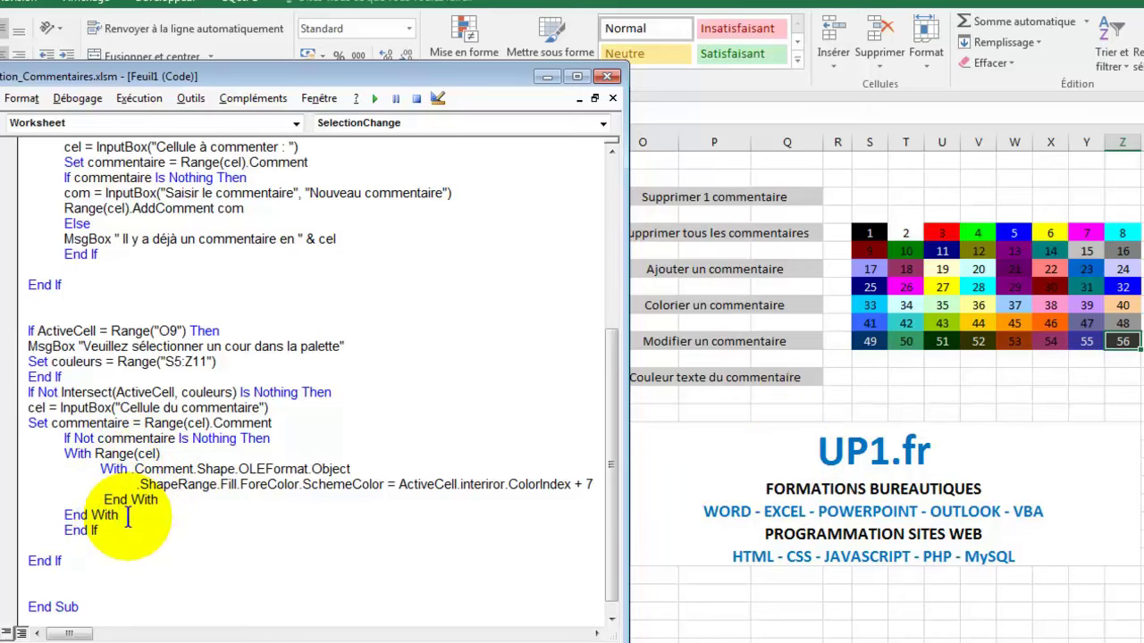
{"action": "left_click", "coordinate": [128, 517]}
{"action": "key", "text": "Return"}
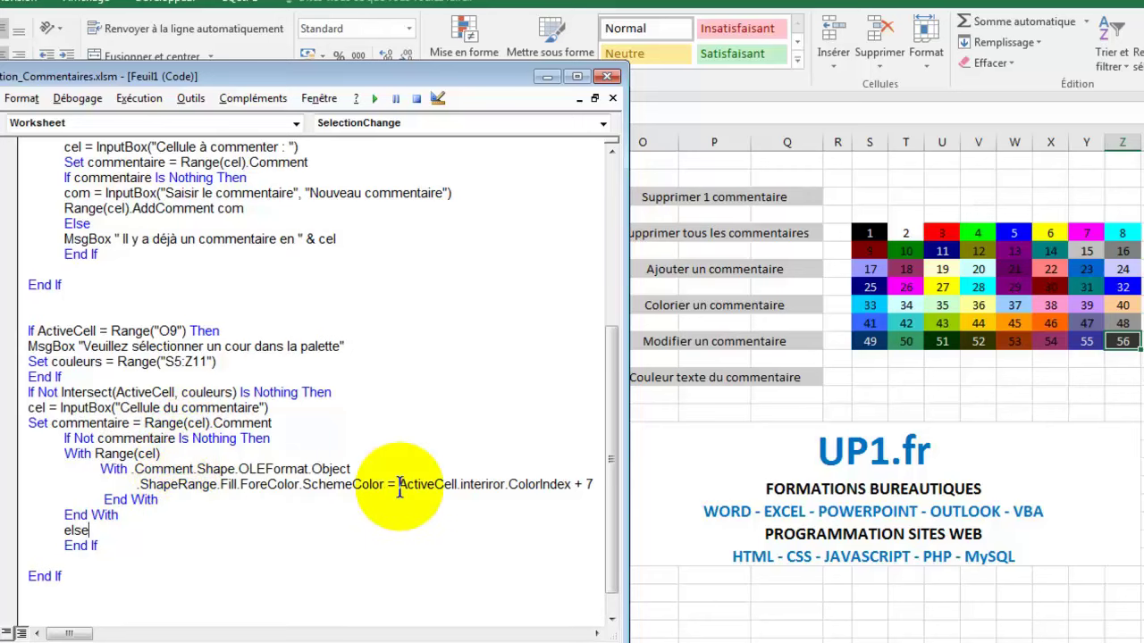
Step: Under Else, add MsgBox " Pas de commentaire dans " & cel
{"action": "key", "text": "Return"}
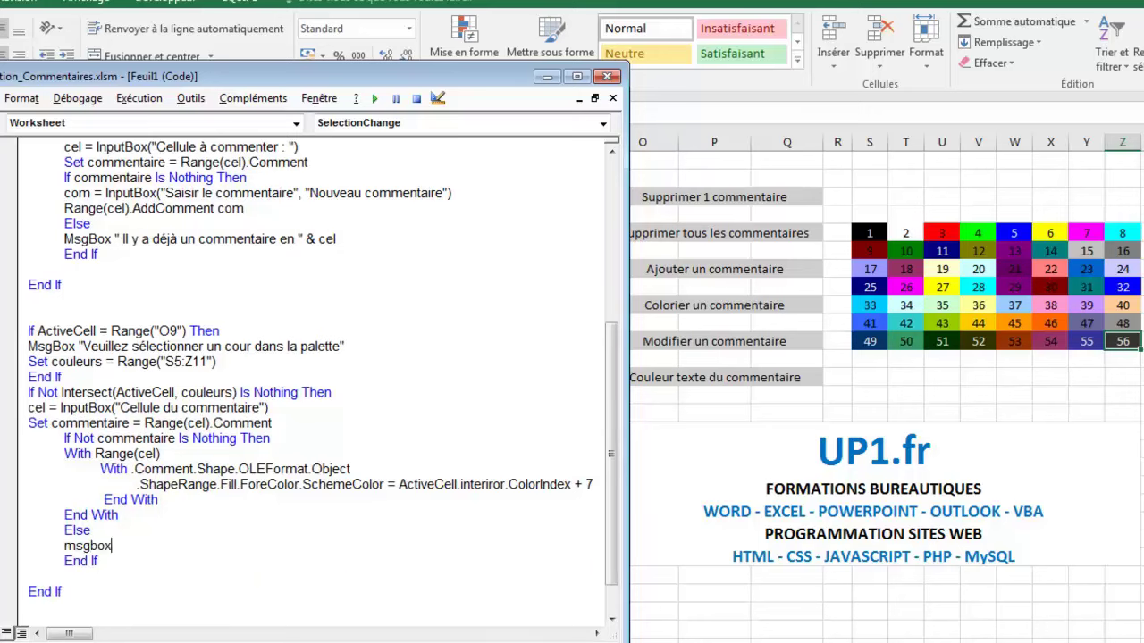
{"action": "type", "text": "co"}
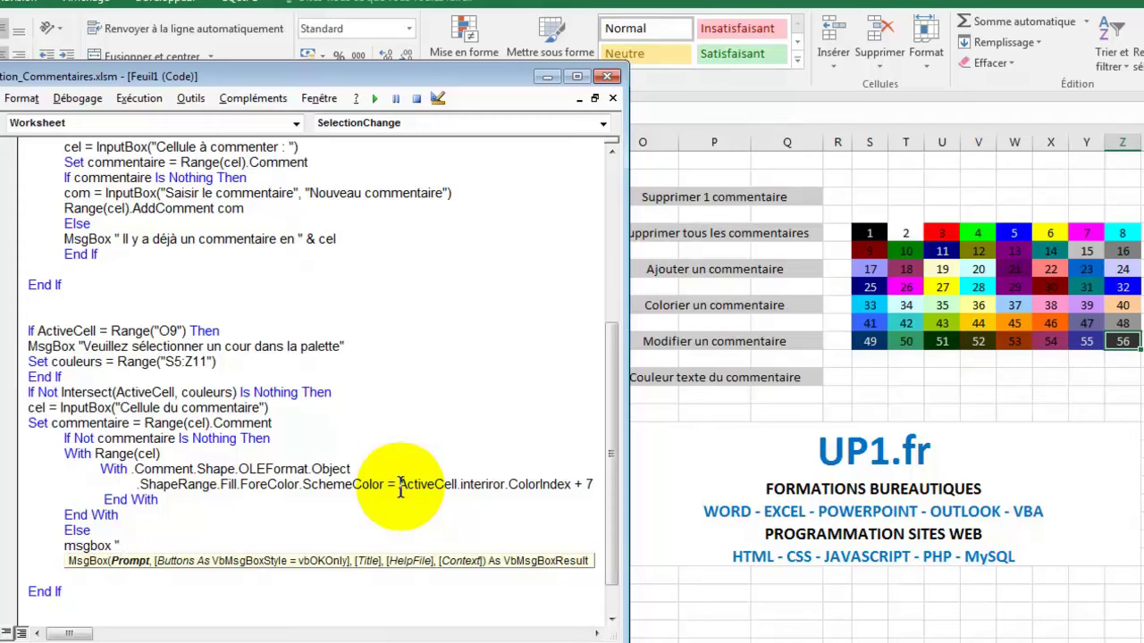
{"action": "type", "text": "mmentaire"}
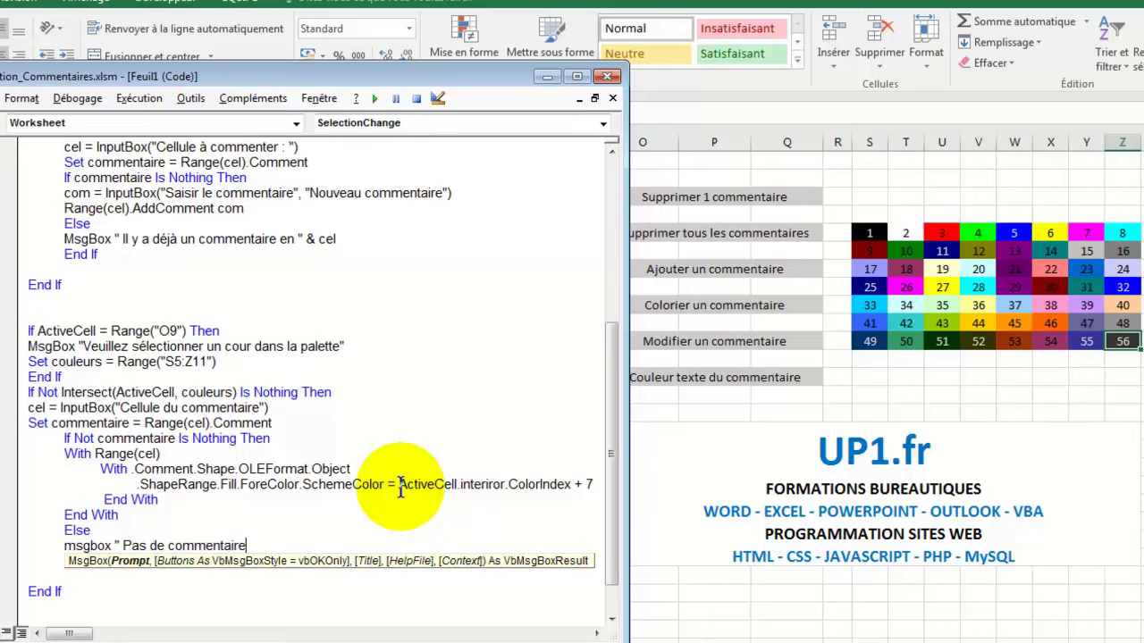
{"action": "type", "text": " dans \" & cel"}
{"action": "key", "text": "Down"}
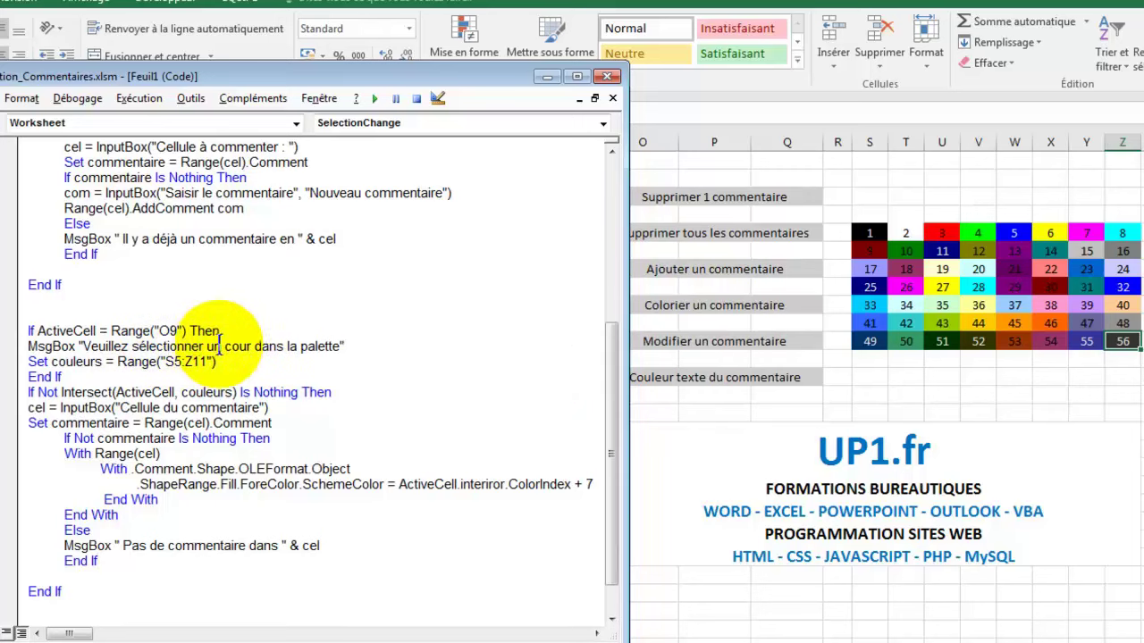
Step: Correct 'un cour' to 'une couleur' in the palette prompt MsgBox
{"action": "left_click", "coordinate": [253, 346]}
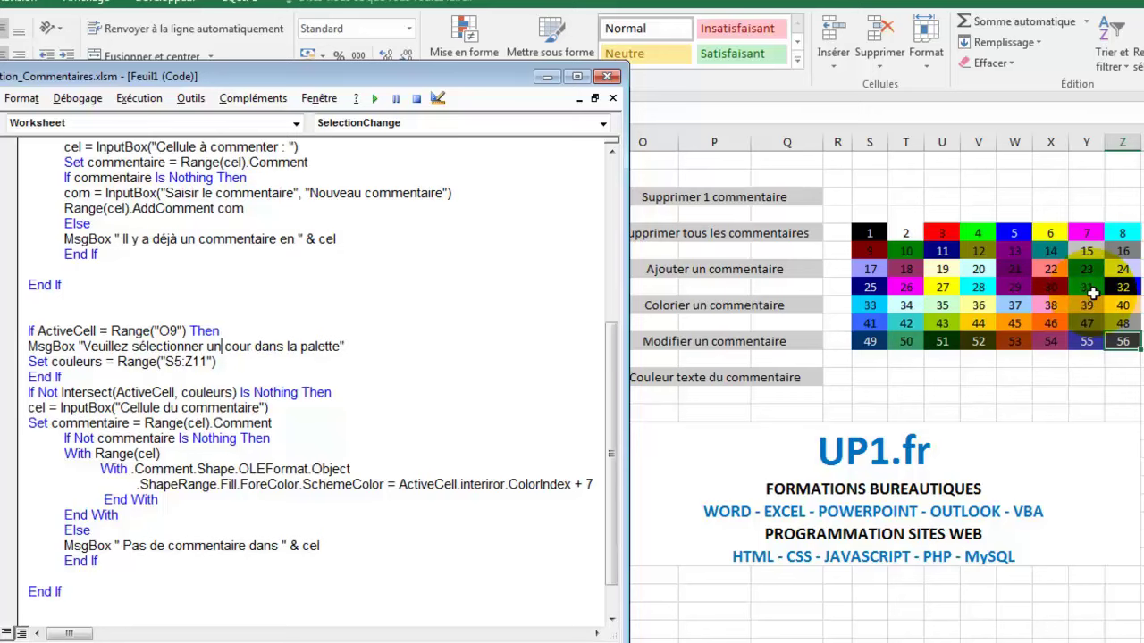
{"action": "type", "text": "e"}
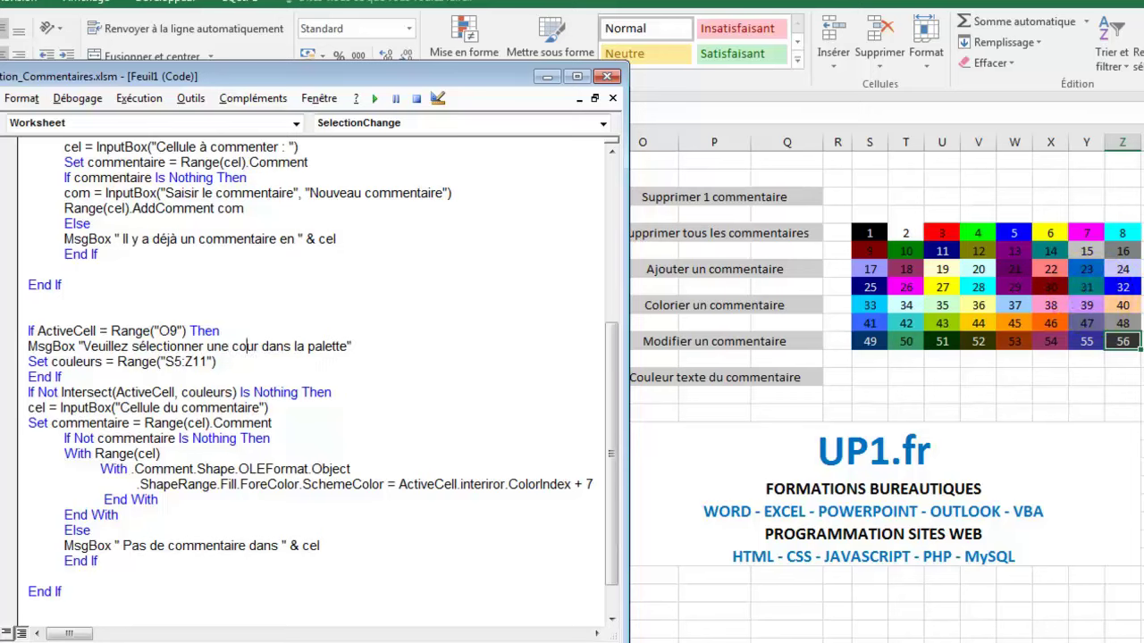
{"action": "key", "text": "BackSpace"}
{"action": "type", "text": "leur"}
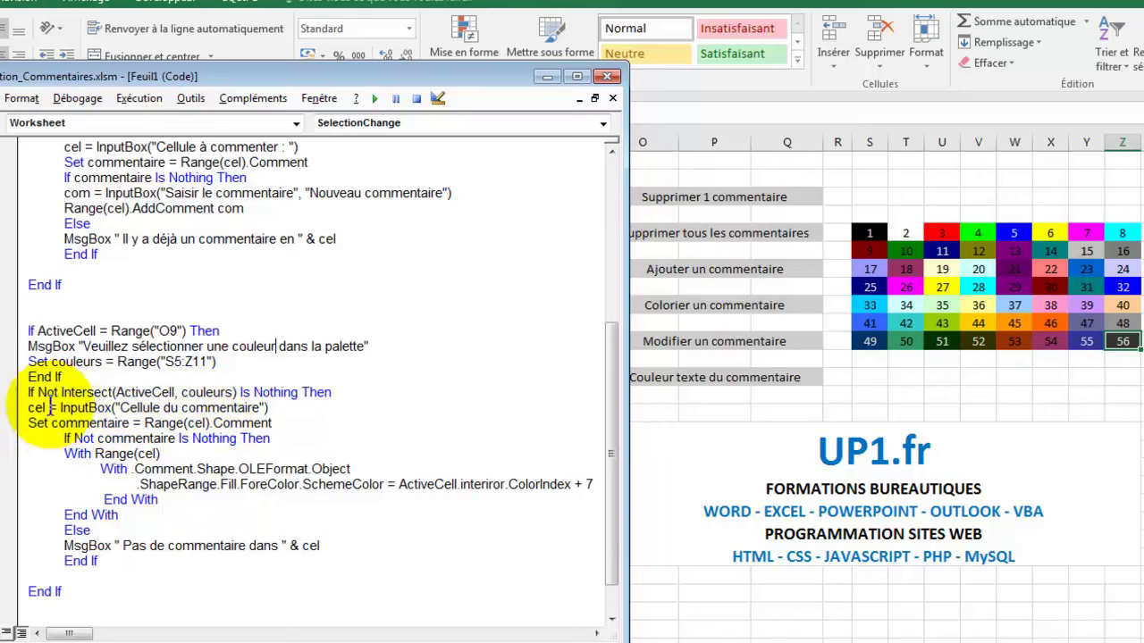
{"action": "left_click_drag", "start_coordinate": [255, 80], "coordinate": [331, 360]}
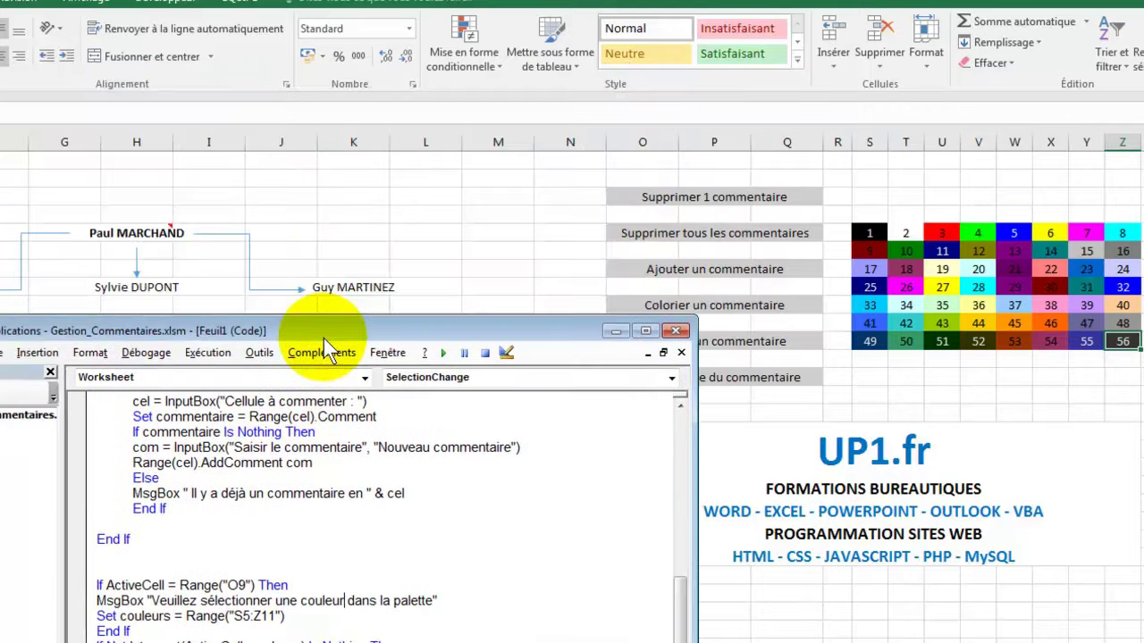
Step: Run 'Colorier un commentaire' with palette colour 26 and debug the resulting error 424
{"action": "left_click_drag", "start_coordinate": [313, 358], "coordinate": [327, 124]}
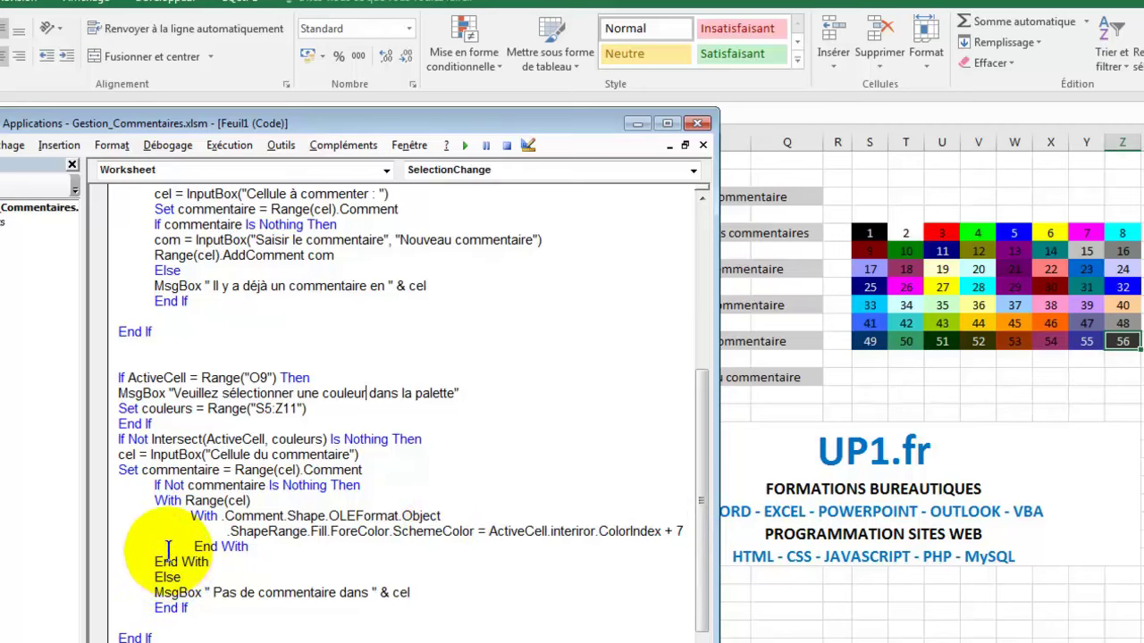
{"action": "left_click_drag", "start_coordinate": [205, 593], "coordinate": [409, 593]}
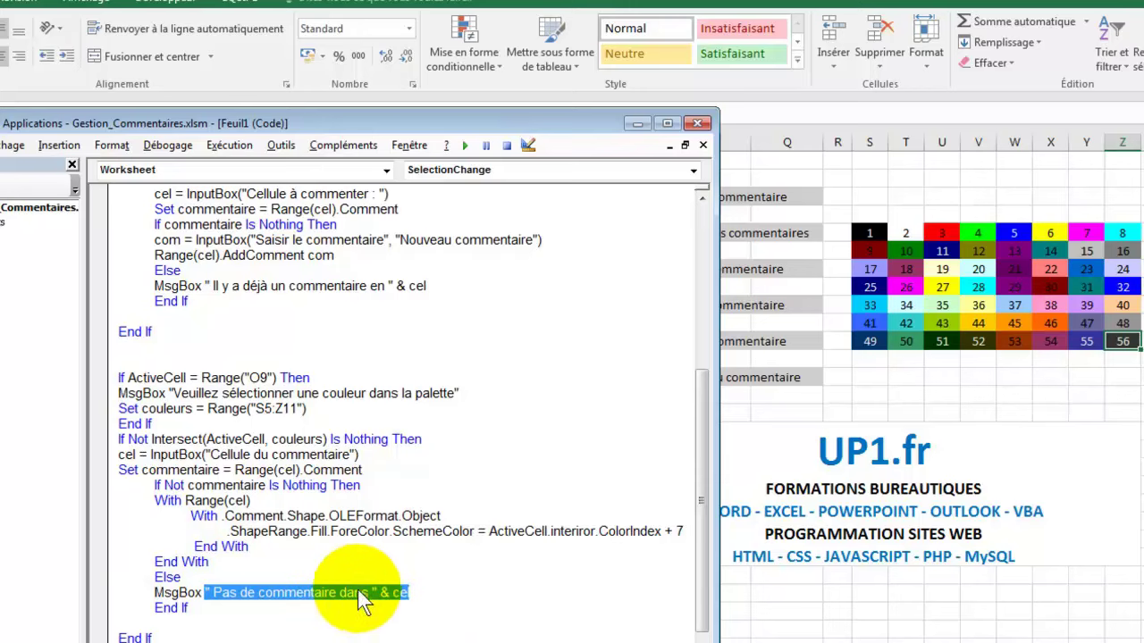
{"action": "left_click", "coordinate": [630, 127]}
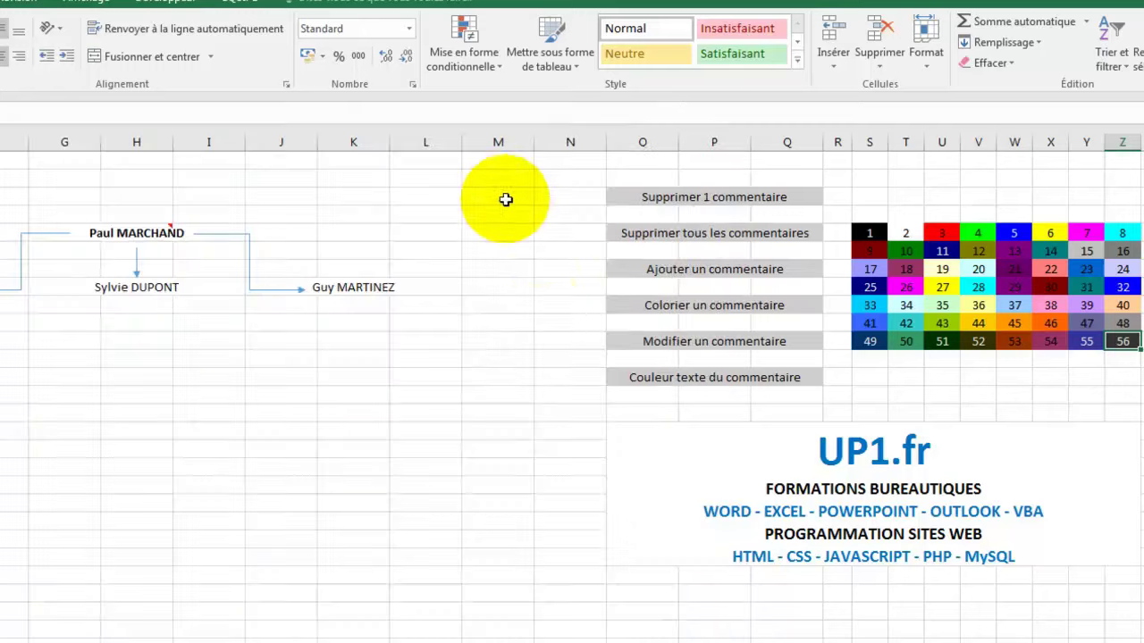
{"action": "left_click", "coordinate": [680, 309]}
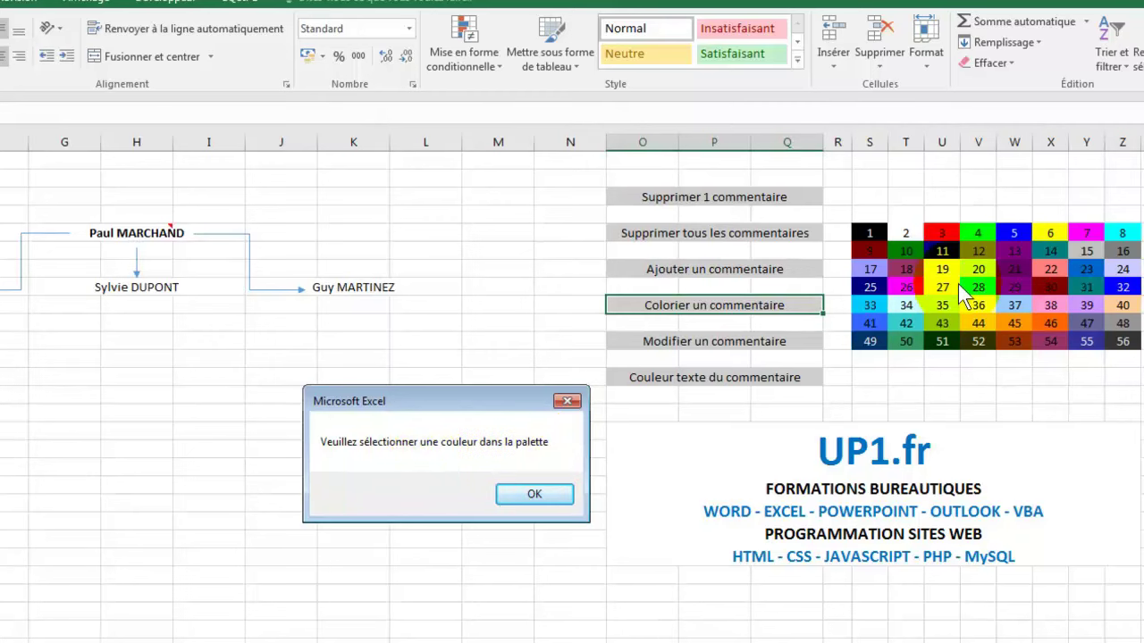
{"action": "left_click", "coordinate": [550, 498]}
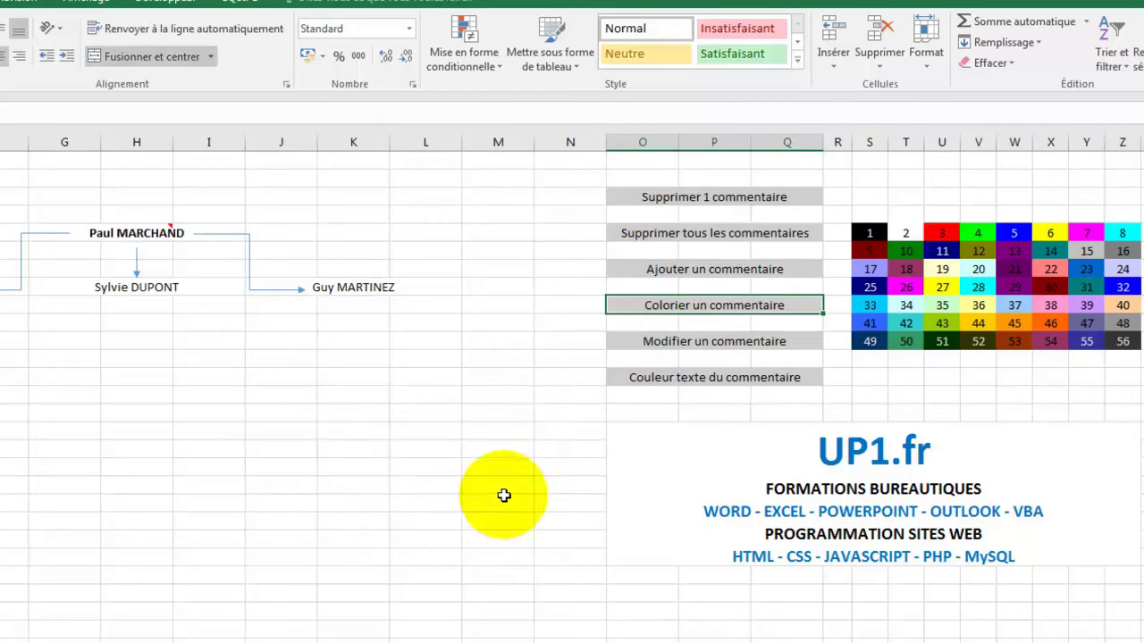
{"action": "left_click", "coordinate": [910, 287]}
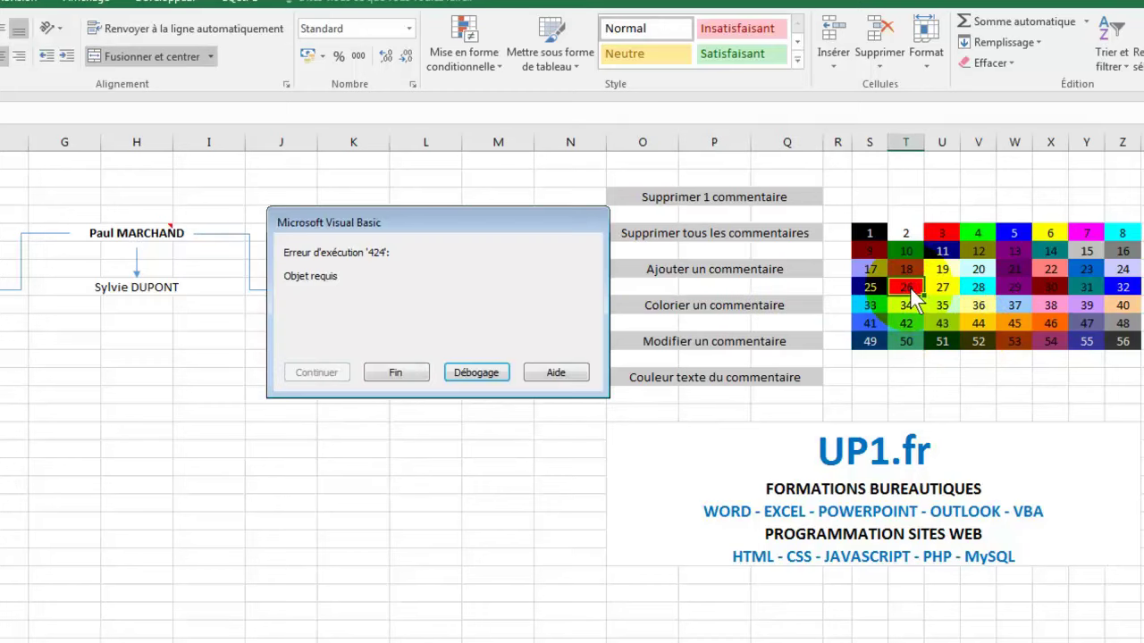
{"action": "left_click", "coordinate": [490, 374]}
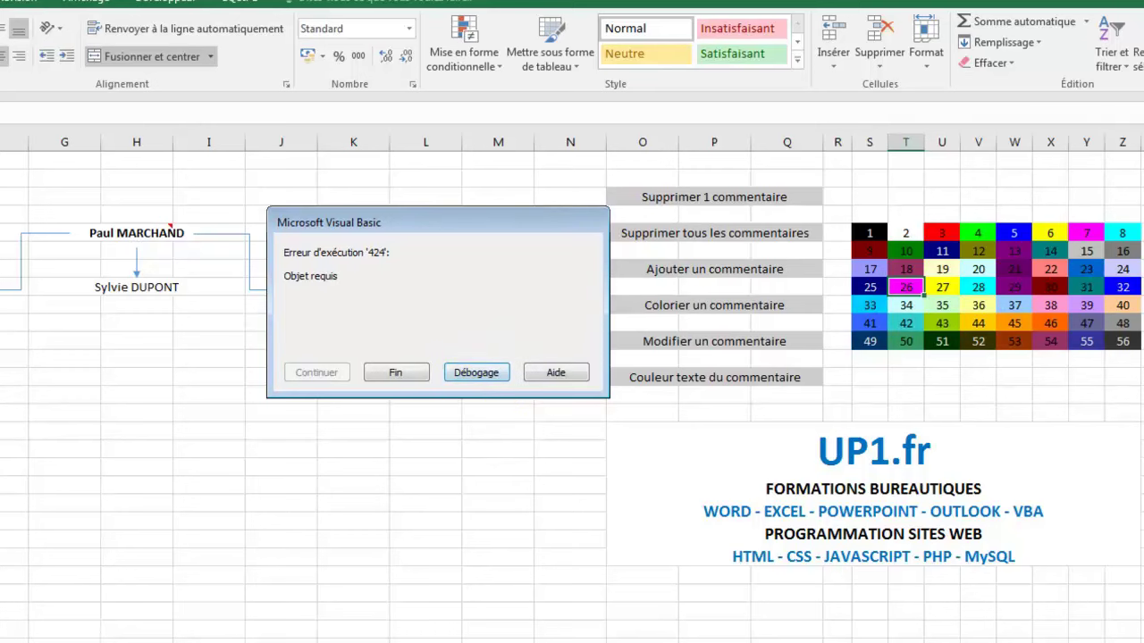
{"action": "left_click", "coordinate": [499, 374]}
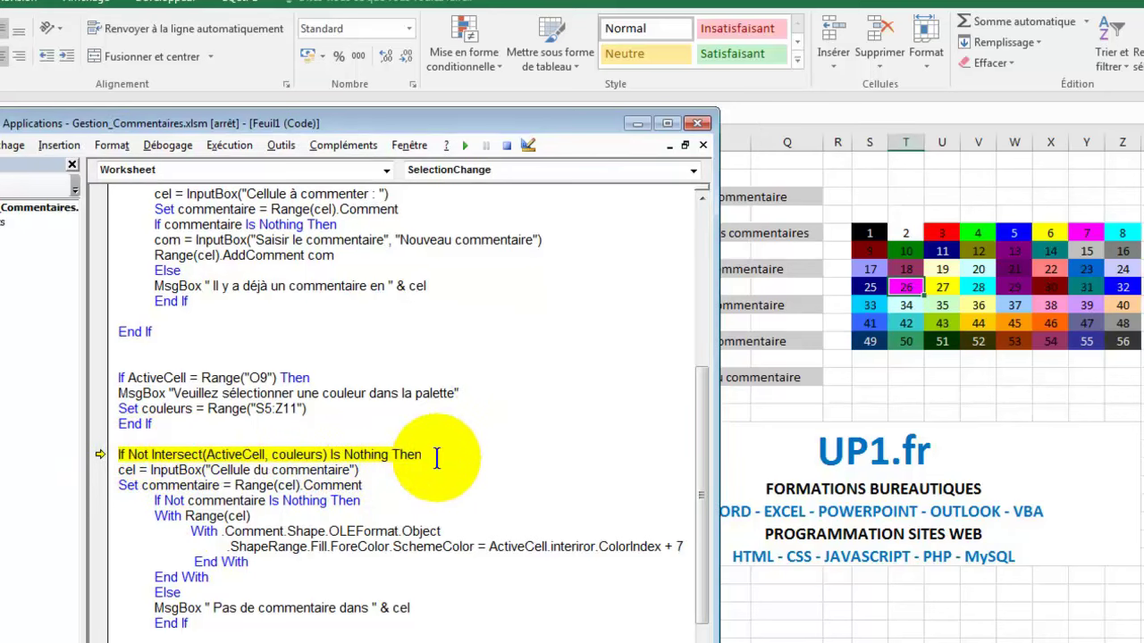
Step: Move the Set couleurs line above the Intersect test
{"action": "left_click_drag", "start_coordinate": [116, 410], "coordinate": [311, 410]}
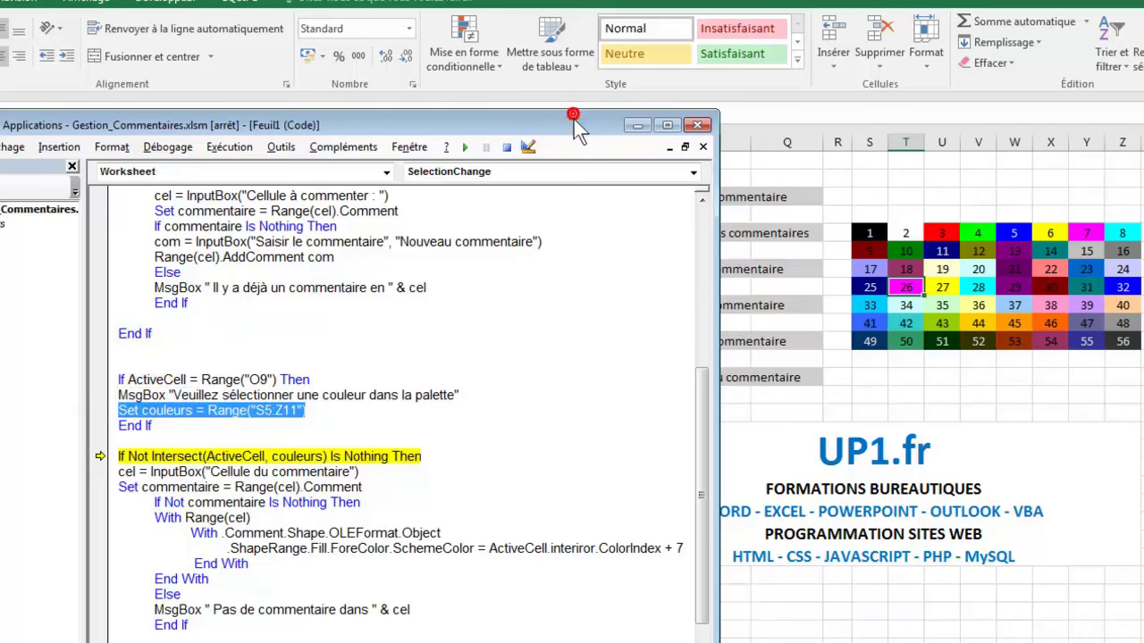
{"action": "left_click_drag", "start_coordinate": [576, 115], "coordinate": [449, 121]}
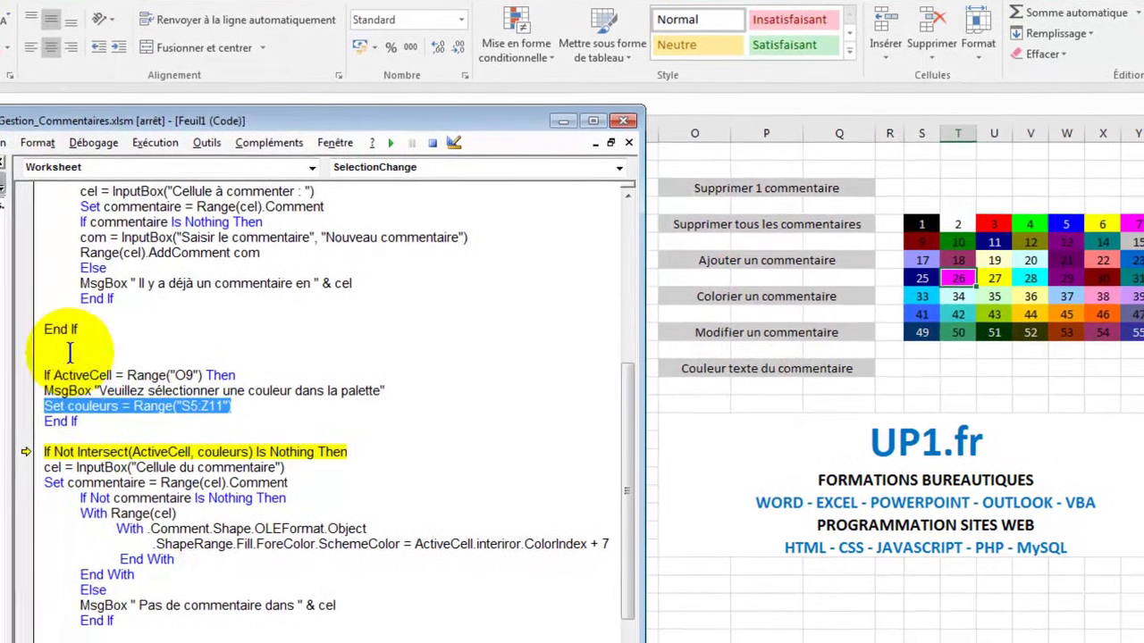
{"action": "left_click_drag", "start_coordinate": [115, 403], "coordinate": [104, 434]}
{"action": "mouse_move", "coordinate": [166, 451]}
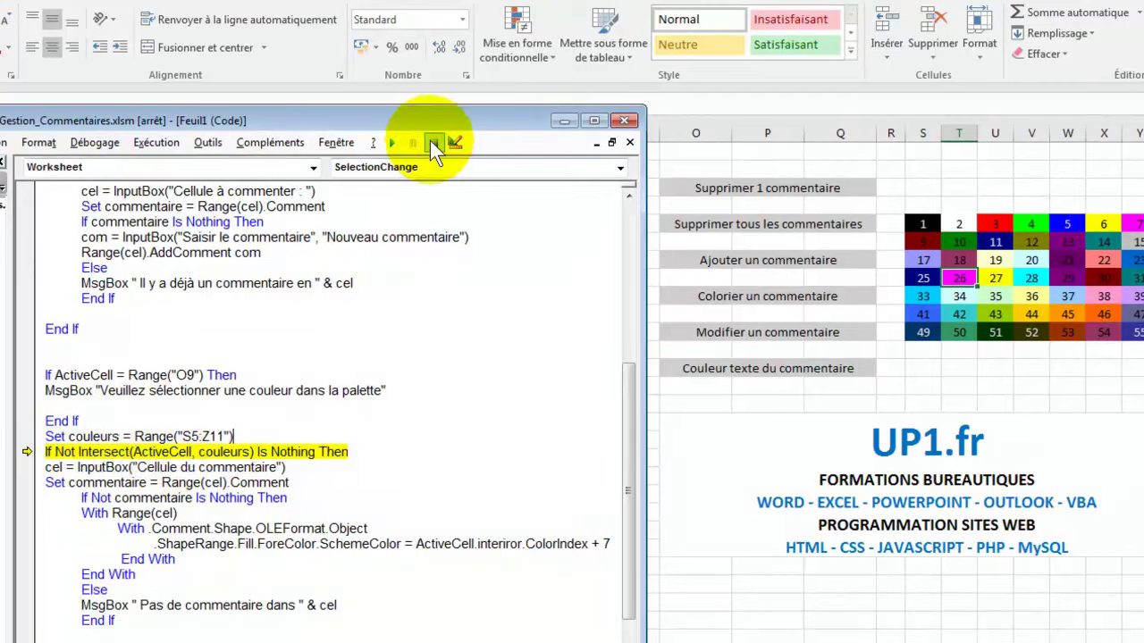
Step: Reset the macro, rerun it with colour 26 on H8, and debug the error 438 line
{"action": "left_click", "coordinate": [433, 143]}
{"action": "left_click", "coordinate": [564, 120]}
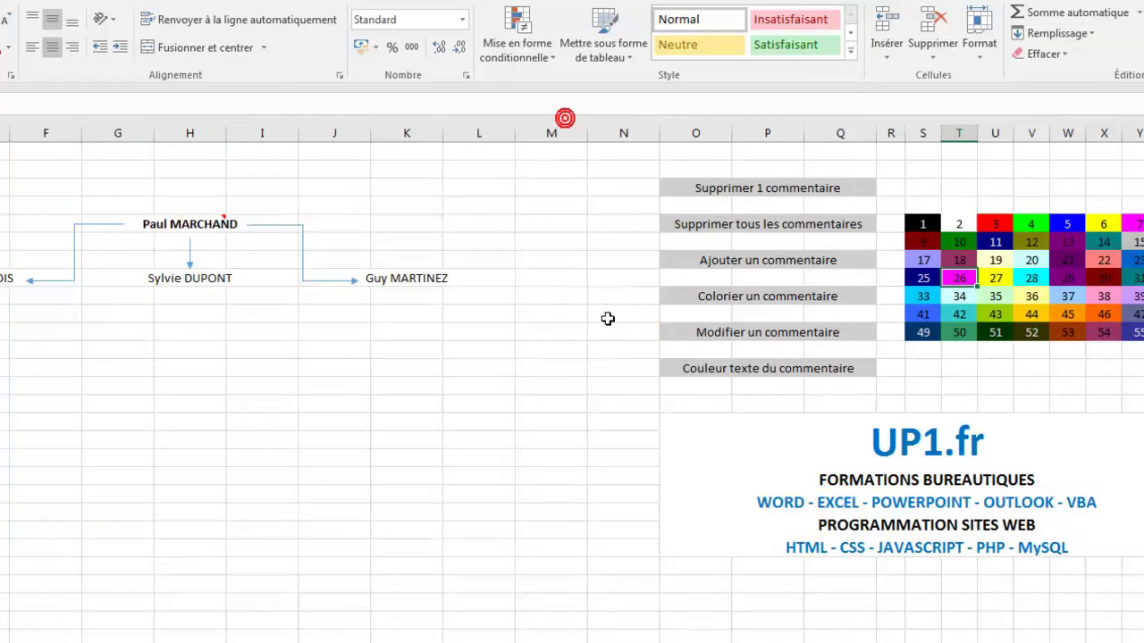
{"action": "left_click", "coordinate": [690, 307]}
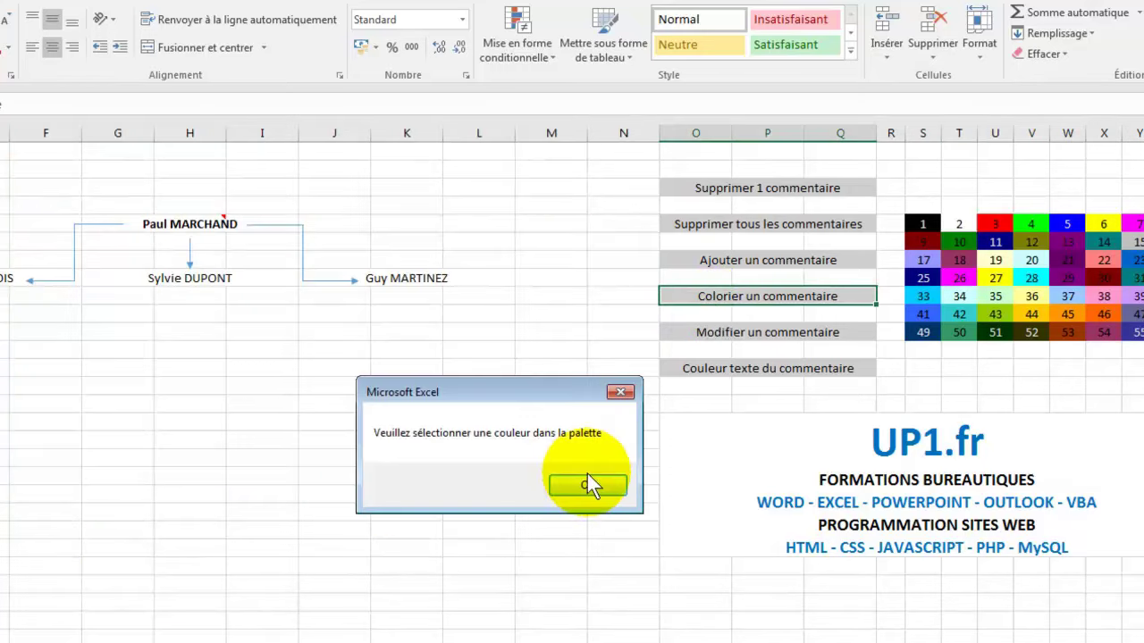
{"action": "left_click", "coordinate": [588, 485]}
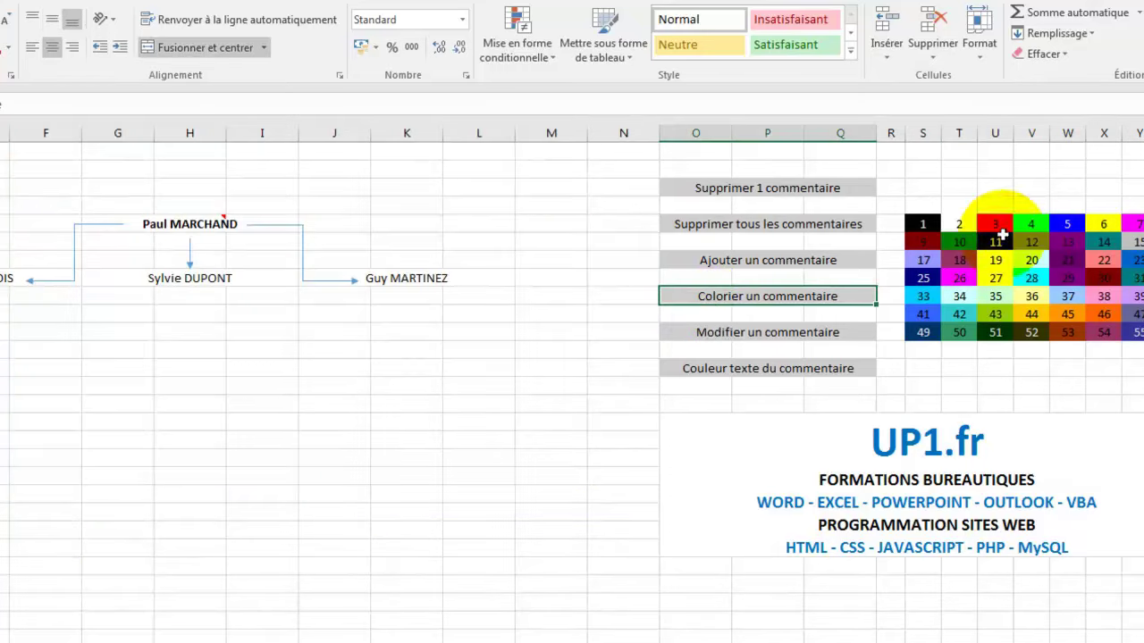
{"action": "left_click", "coordinate": [969, 275]}
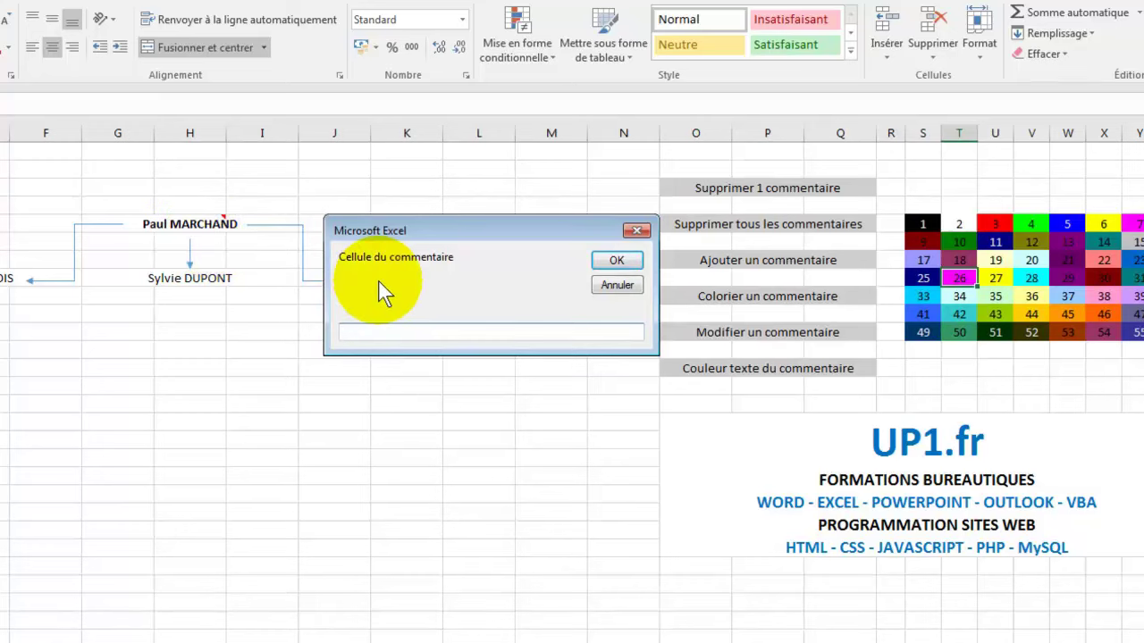
{"action": "type", "text": "H8"}
{"action": "key", "text": "Return"}
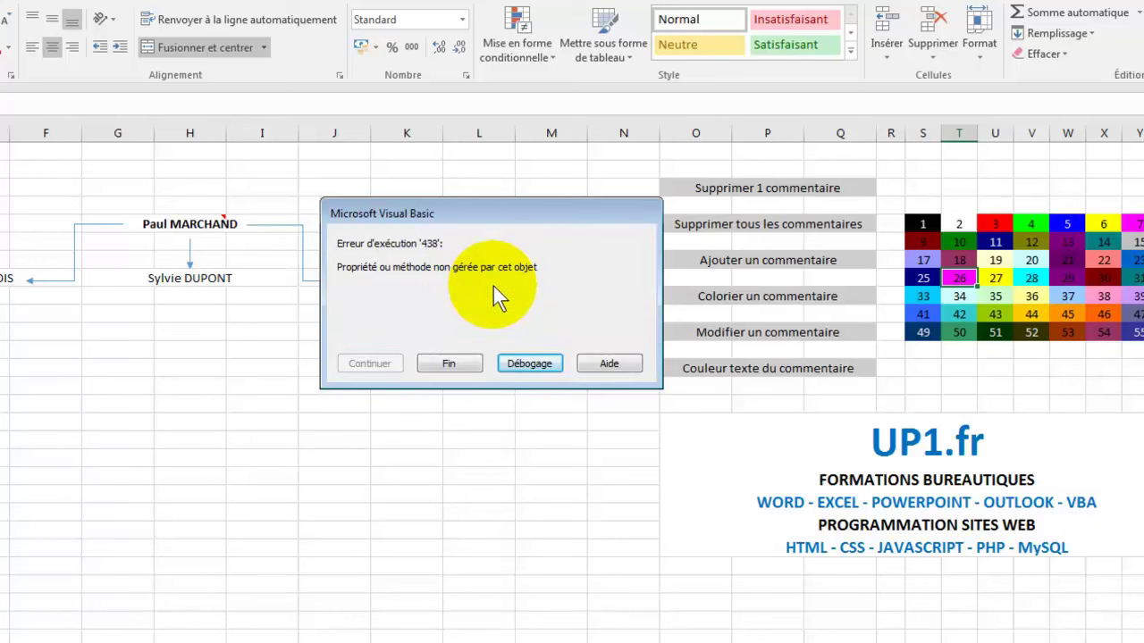
{"action": "left_click", "coordinate": [538, 362]}
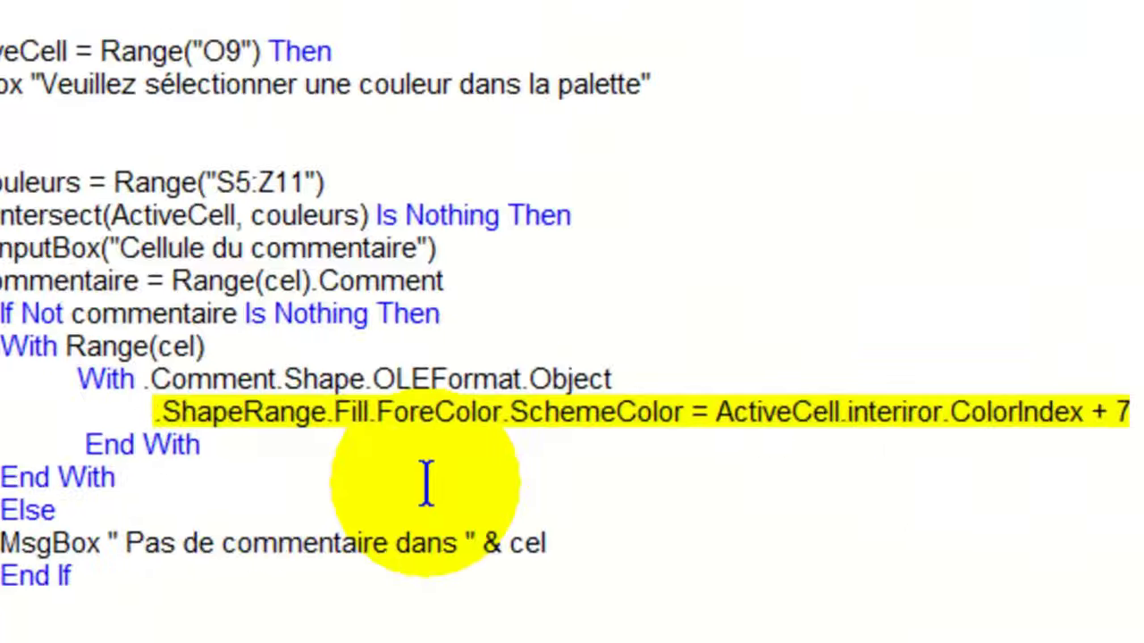
Step: Correct 'interiror' to 'Interior' in the highlighted colouring line
{"action": "left_click", "coordinate": [922, 411]}
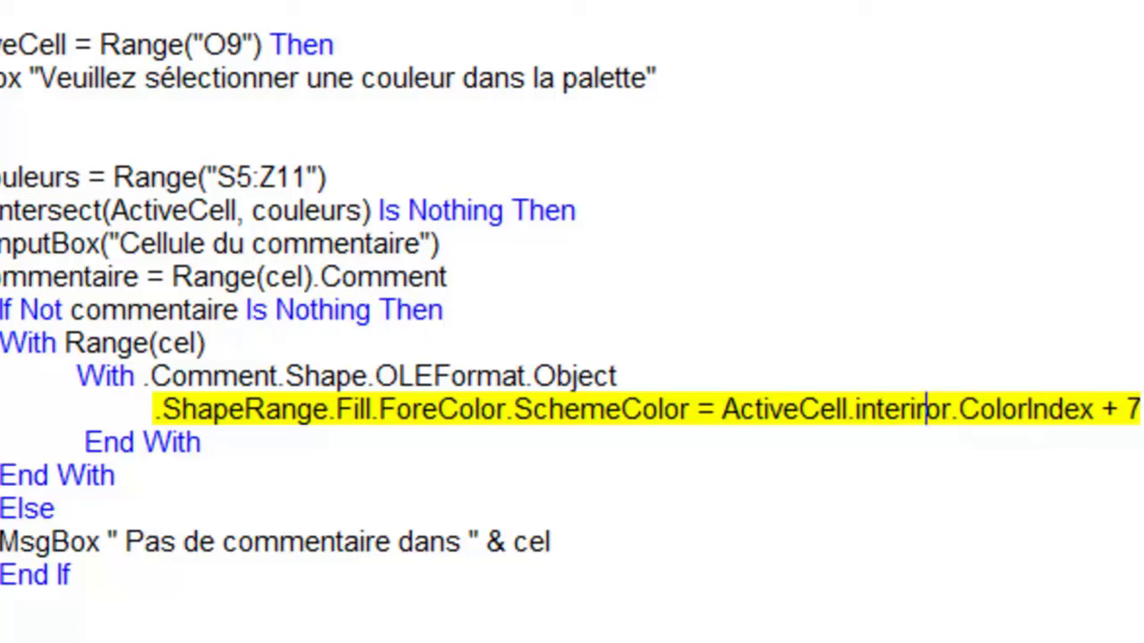
{"action": "key", "text": "BackSpace"}
{"action": "left_click", "coordinate": [684, 473]}
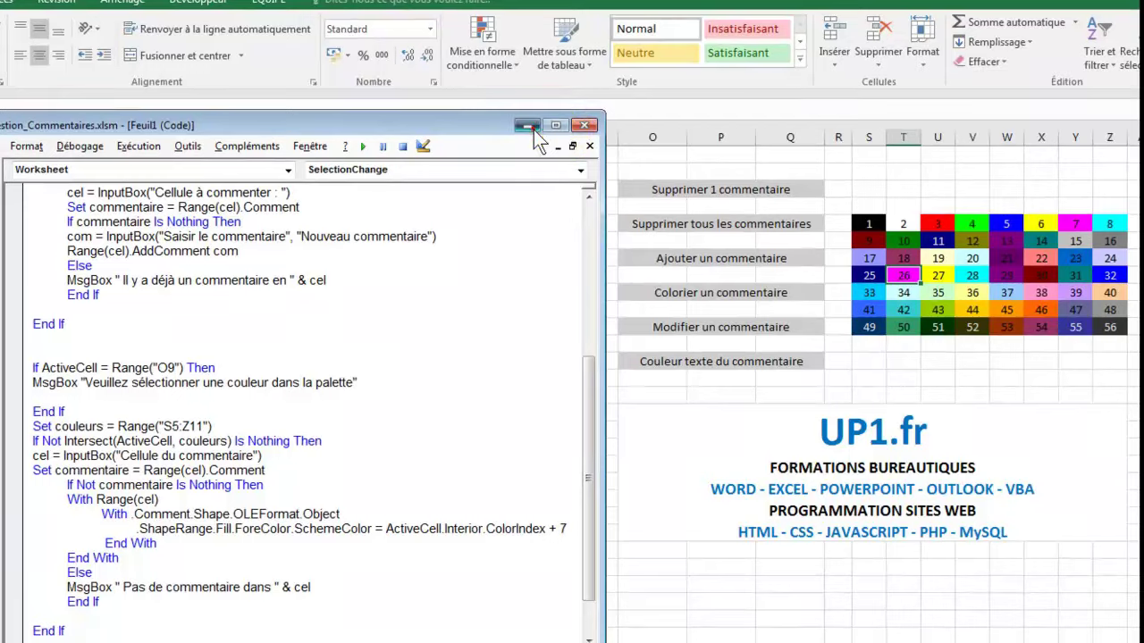
Step: Rerun the colouring macro with palette colour 26 on cell H5
{"action": "left_click", "coordinate": [533, 130]}
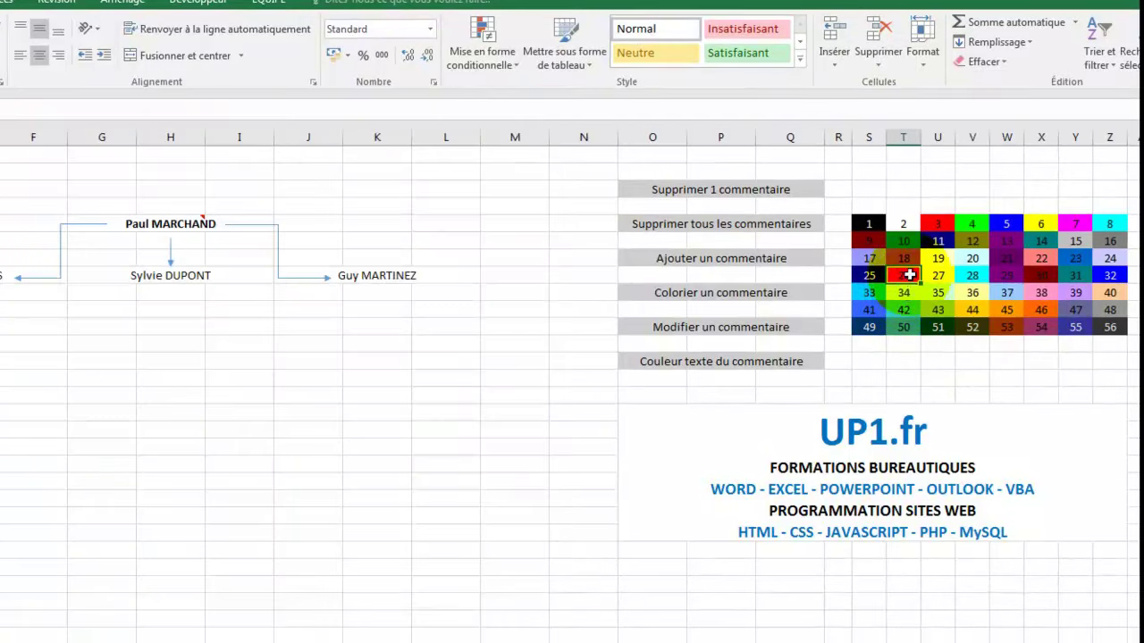
{"action": "left_click", "coordinate": [488, 352]}
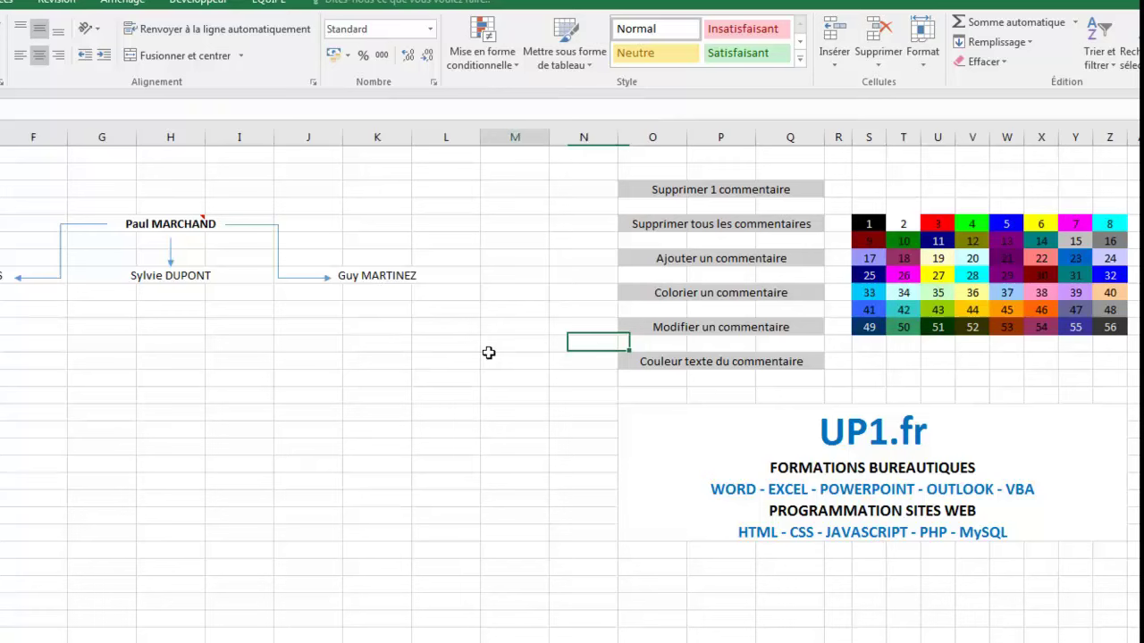
{"action": "left_click", "coordinate": [903, 275]}
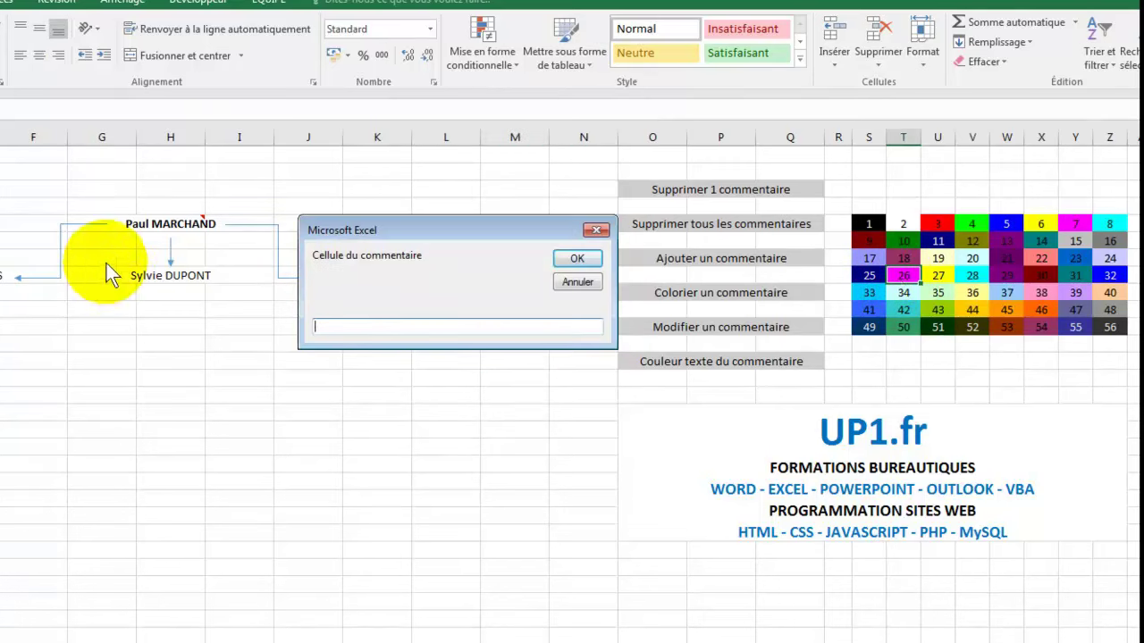
{"action": "type", "text": "h5"}
{"action": "key", "text": "Return"}
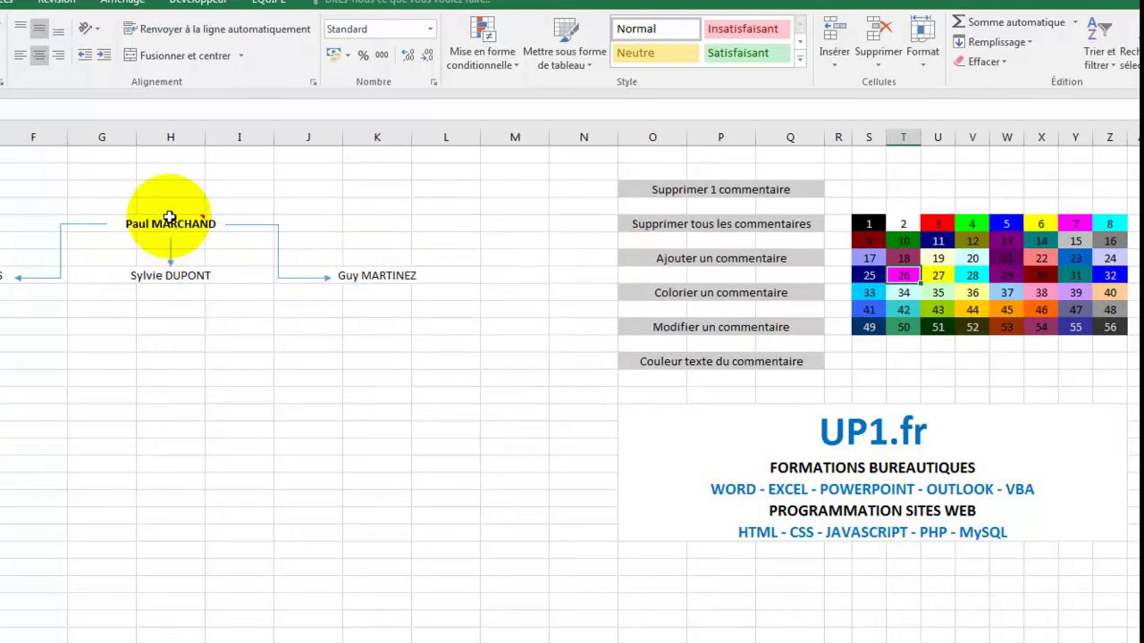
{"action": "mouse_move", "coordinate": [179, 231]}
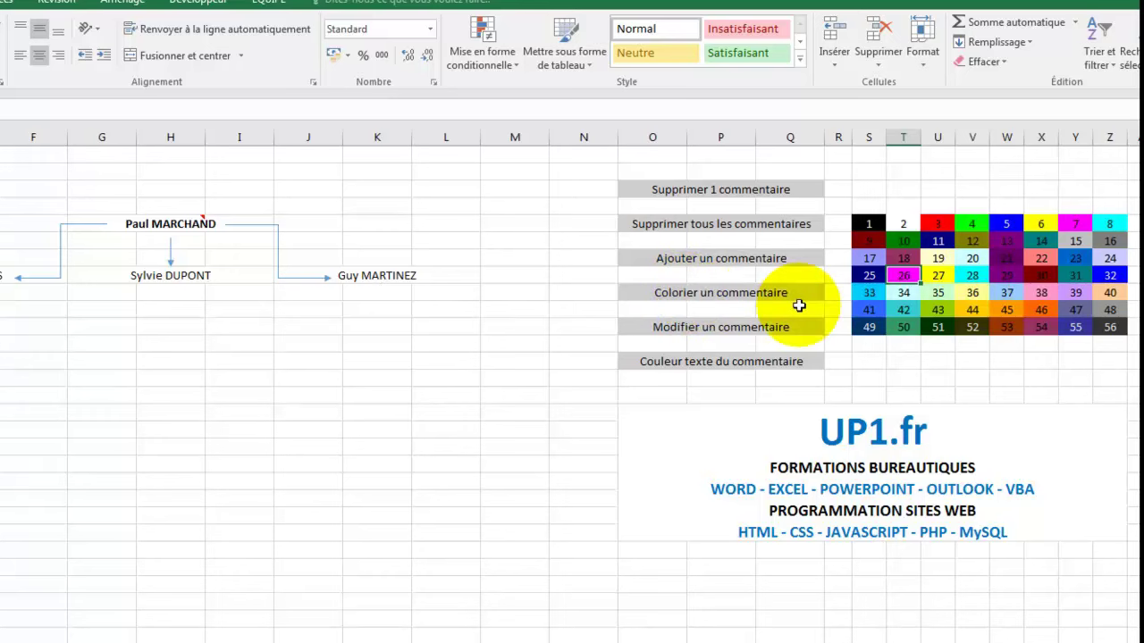
Step: Colour the H5 comment with palette colour 27, turning it yellow
{"action": "left_click", "coordinate": [722, 296]}
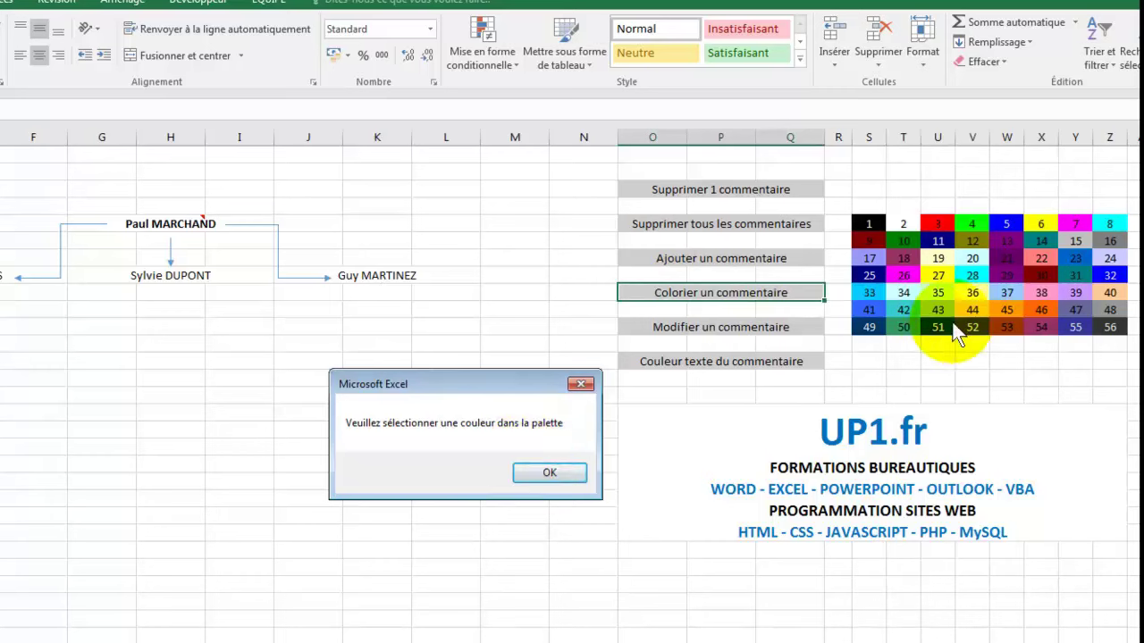
{"action": "left_click", "coordinate": [529, 473]}
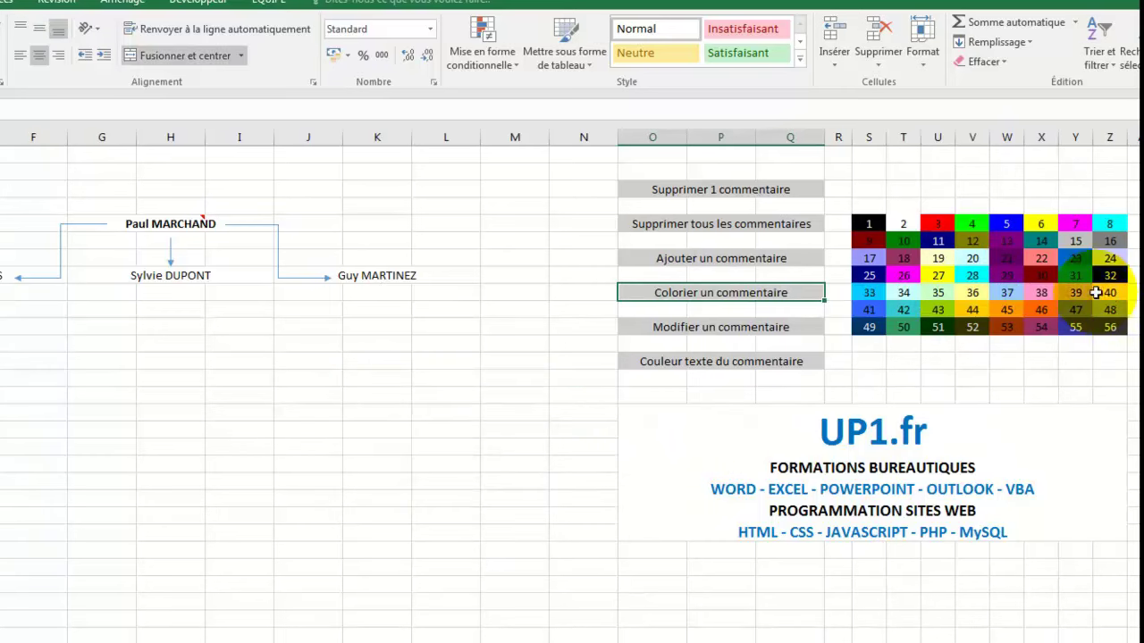
{"action": "left_click", "coordinate": [944, 277]}
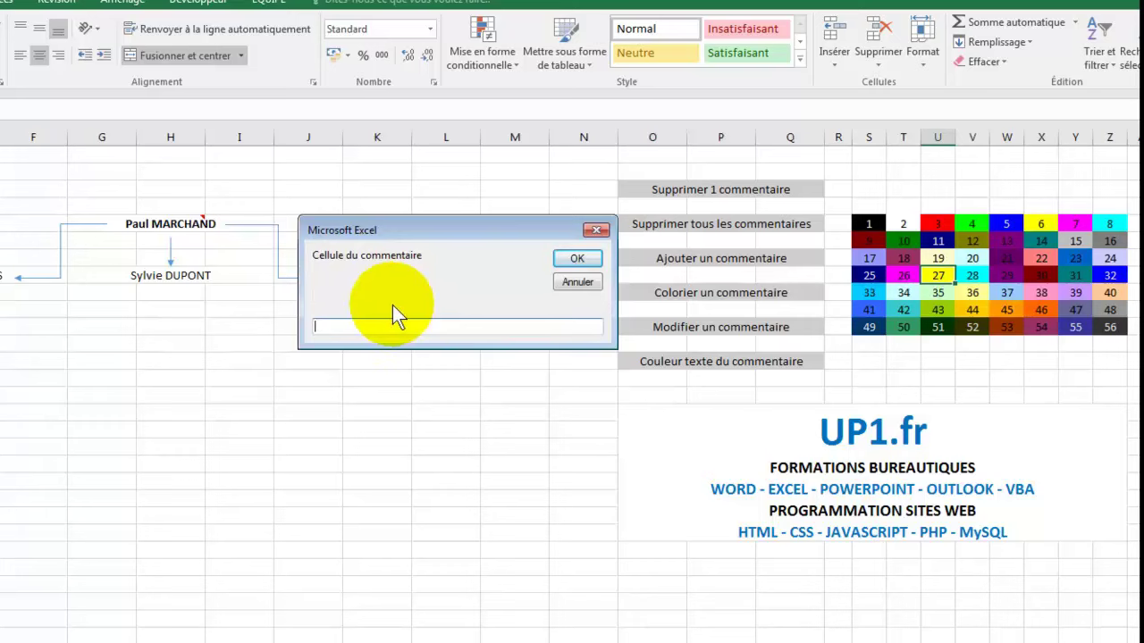
{"action": "type", "text": "h5"}
{"action": "key", "text": "Return"}
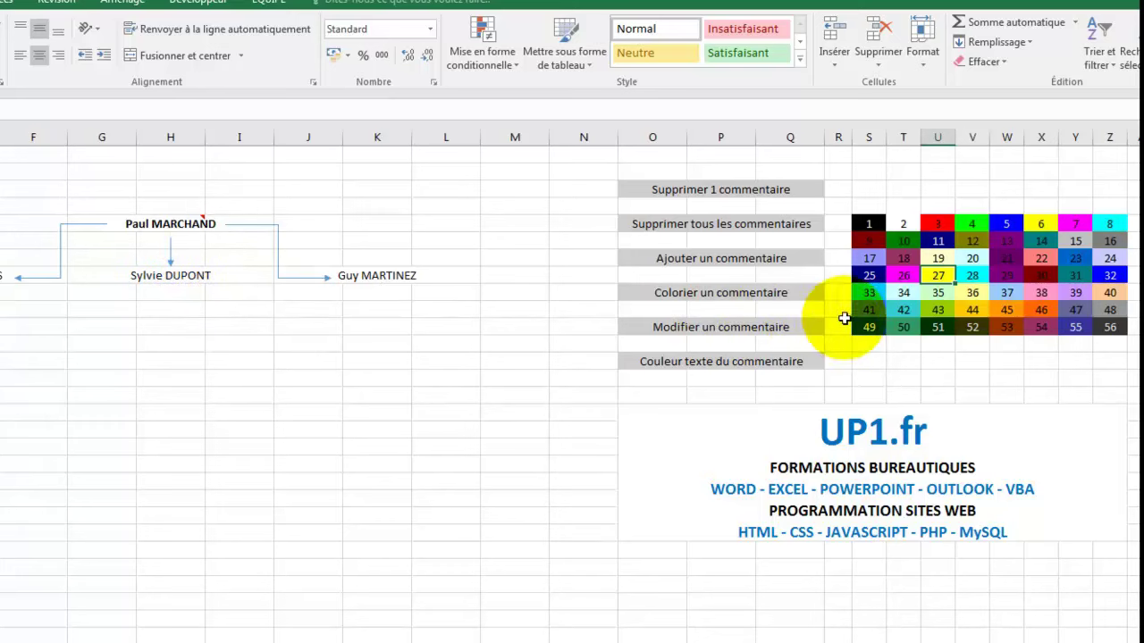
Step: Try palette colour 10 on H8 and dismiss the no-comment message
{"action": "left_click", "coordinate": [904, 241]}
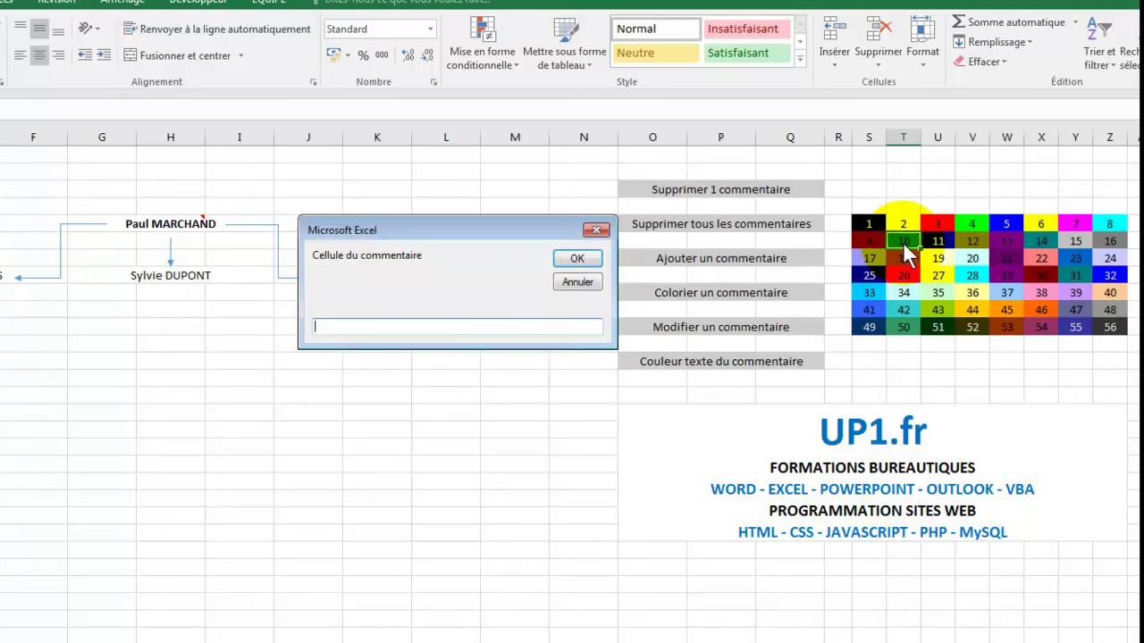
{"action": "type", "text": "h8"}
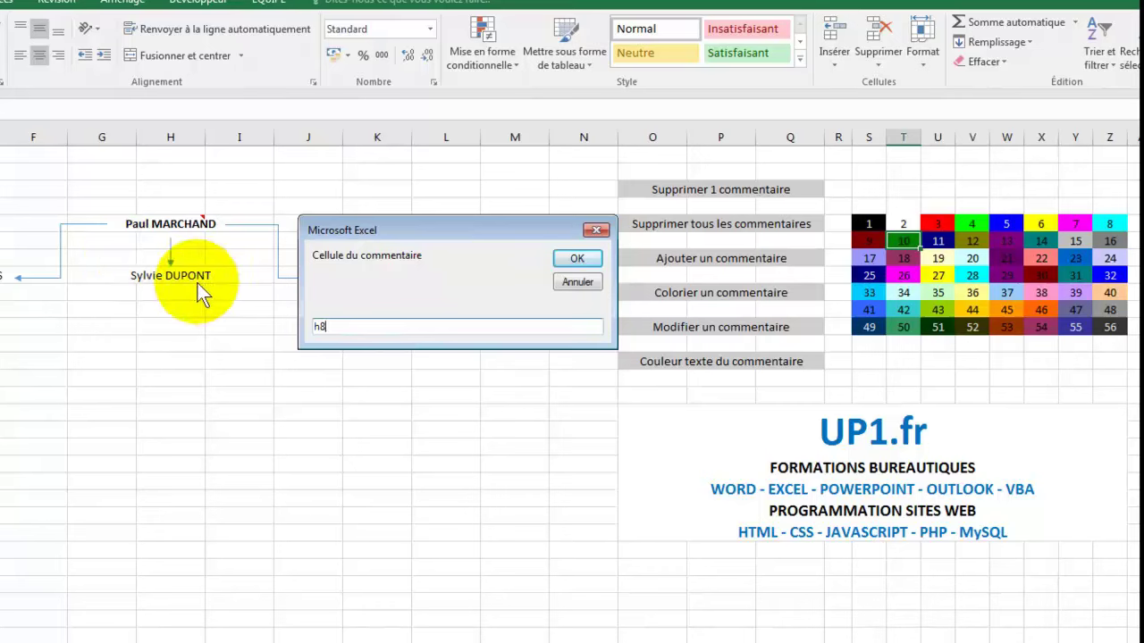
{"action": "left_click", "coordinate": [577, 259]}
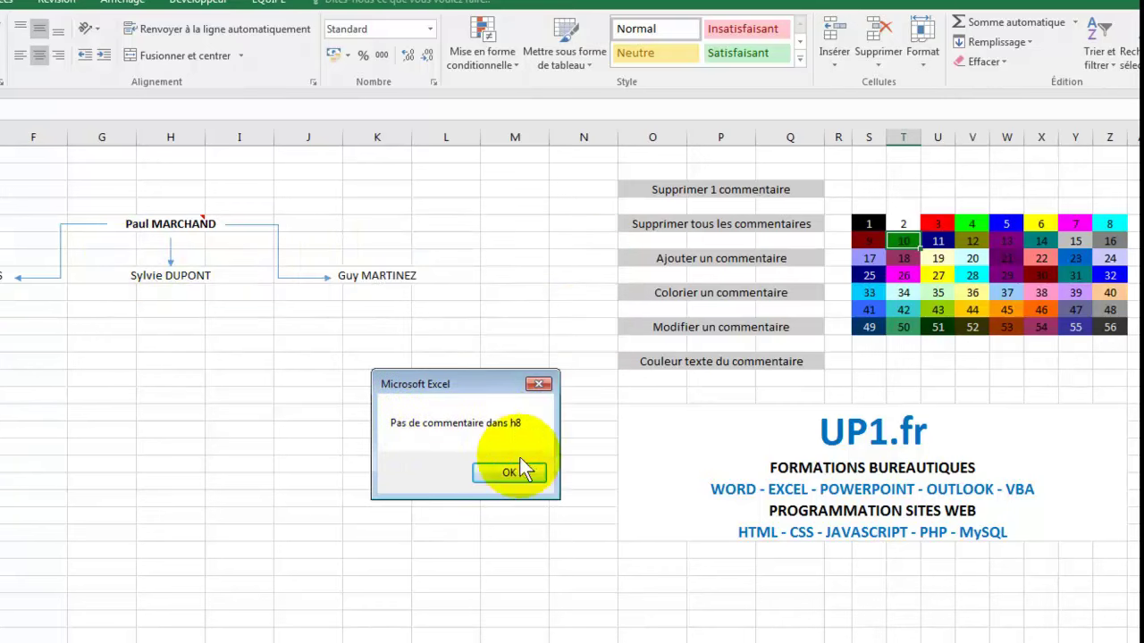
{"action": "left_click", "coordinate": [525, 481]}
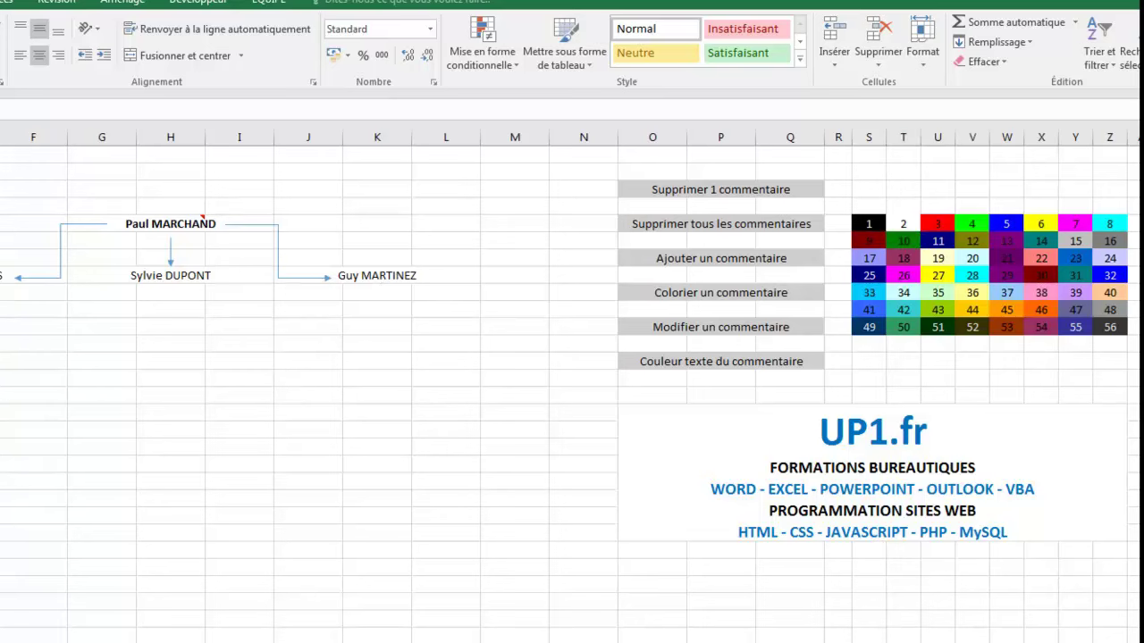
Step: Add '.shaperange.fill.backcolor.shemecolor = 40' below the ForeColor line
{"action": "key", "text": "alt+F11"}
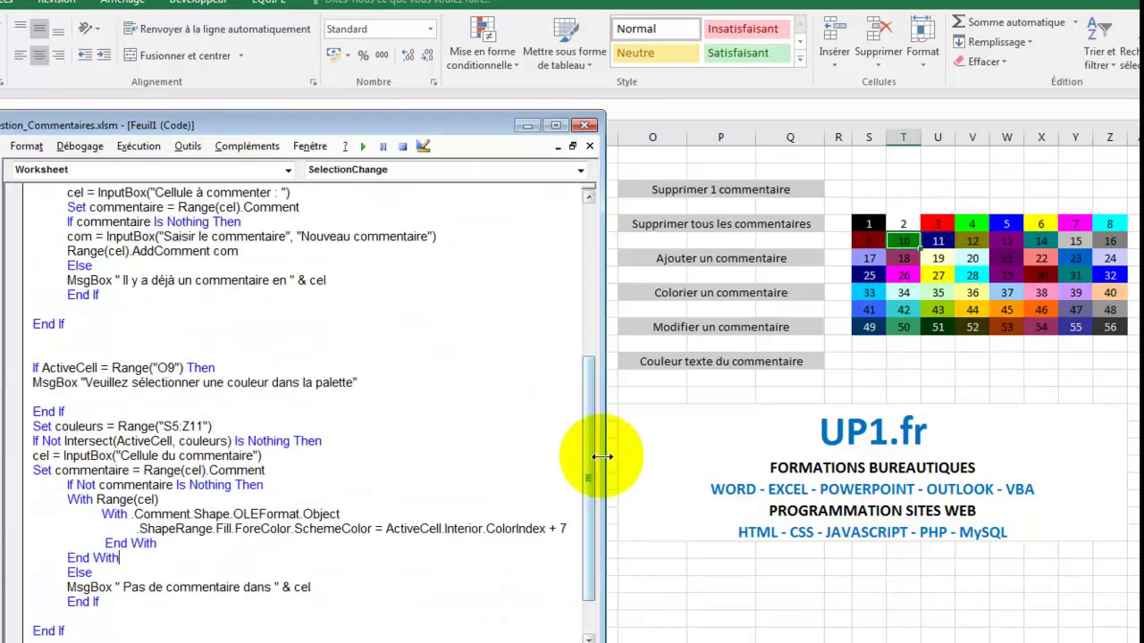
{"action": "left_click_drag", "start_coordinate": [604, 459], "coordinate": [625, 459]}
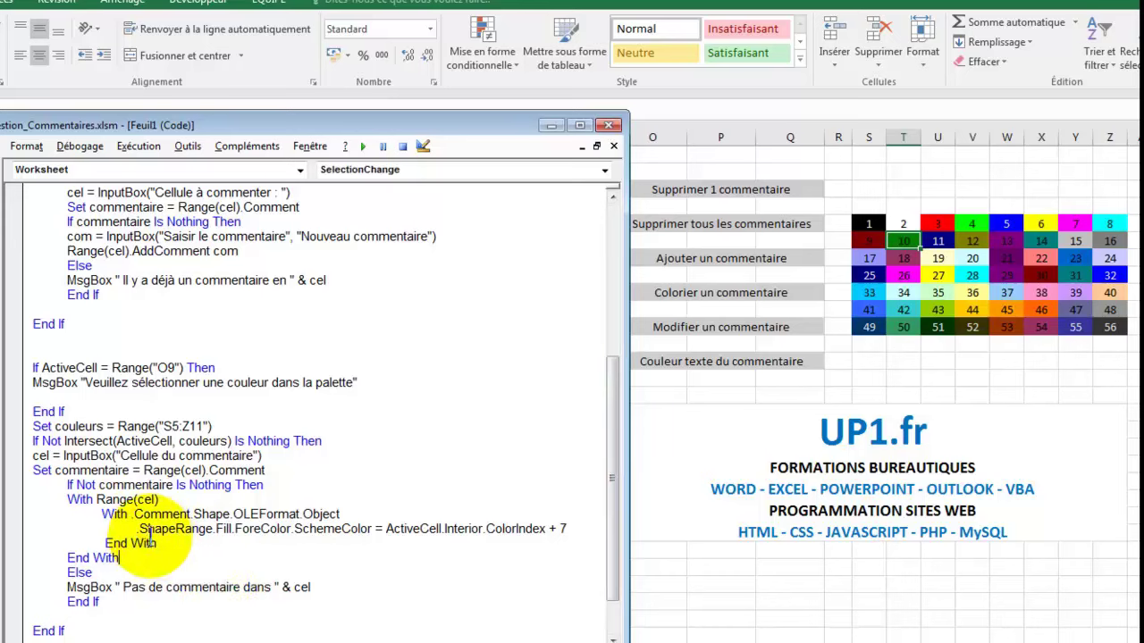
{"action": "left_click_drag", "start_coordinate": [140, 530], "coordinate": [186, 532]}
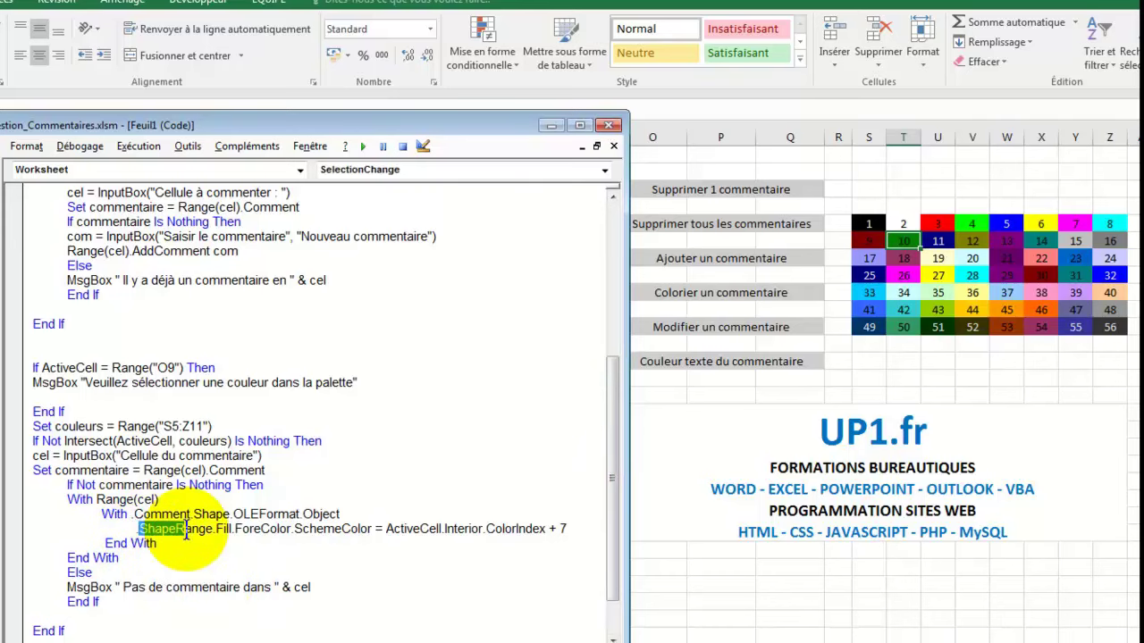
{"action": "left_click", "coordinate": [575, 529]}
{"action": "key", "text": "Return"}
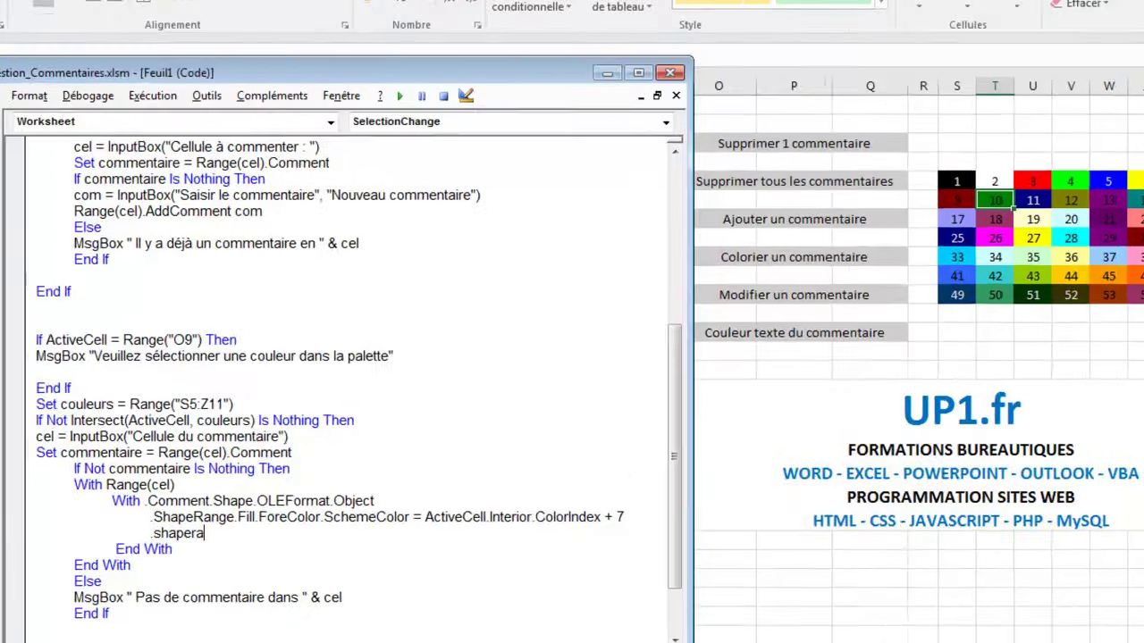
{"action": "type", "text": "range.fill"}
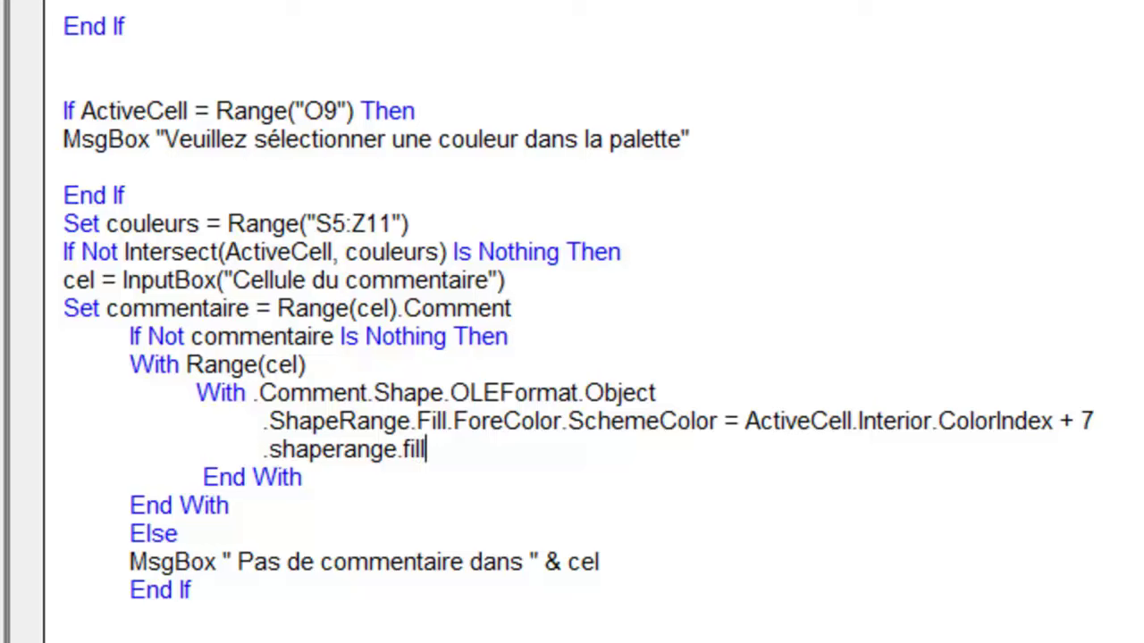
{"action": "type", "text": ".backcolor.shemecolor"}
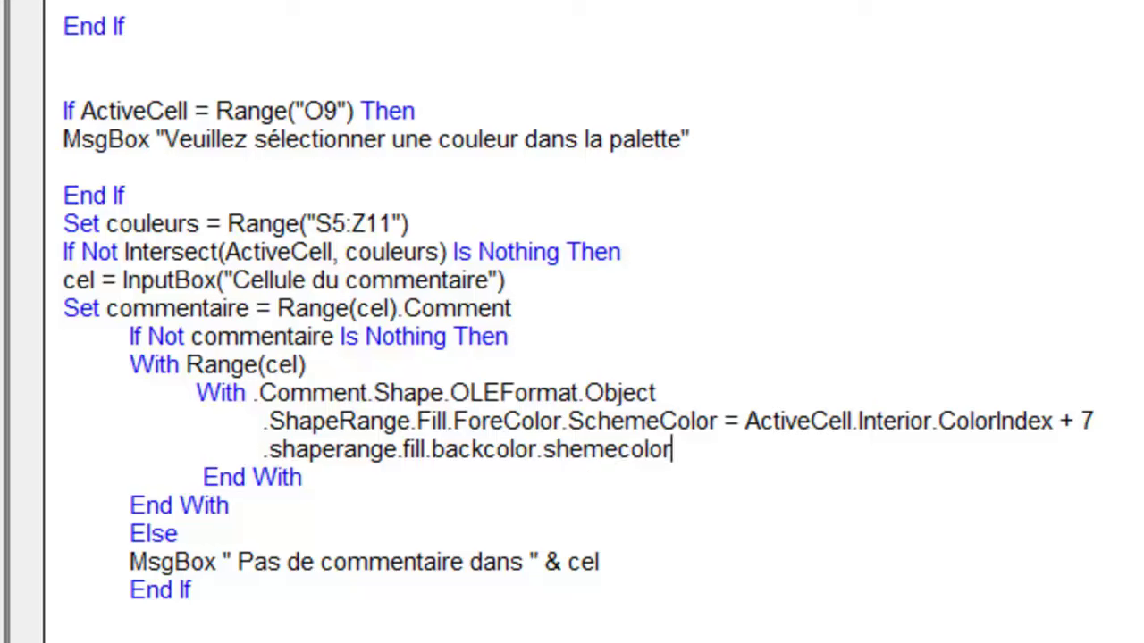
{"action": "type", "text": " = "}
{"action": "type", "text": "40"}
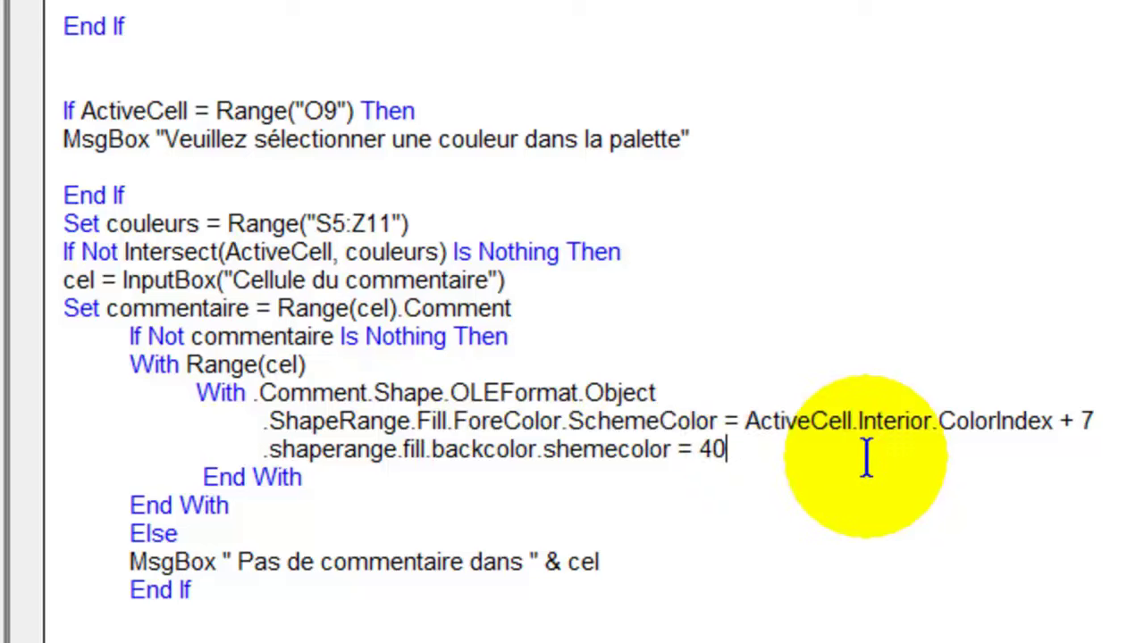
{"action": "key", "text": "Return"}
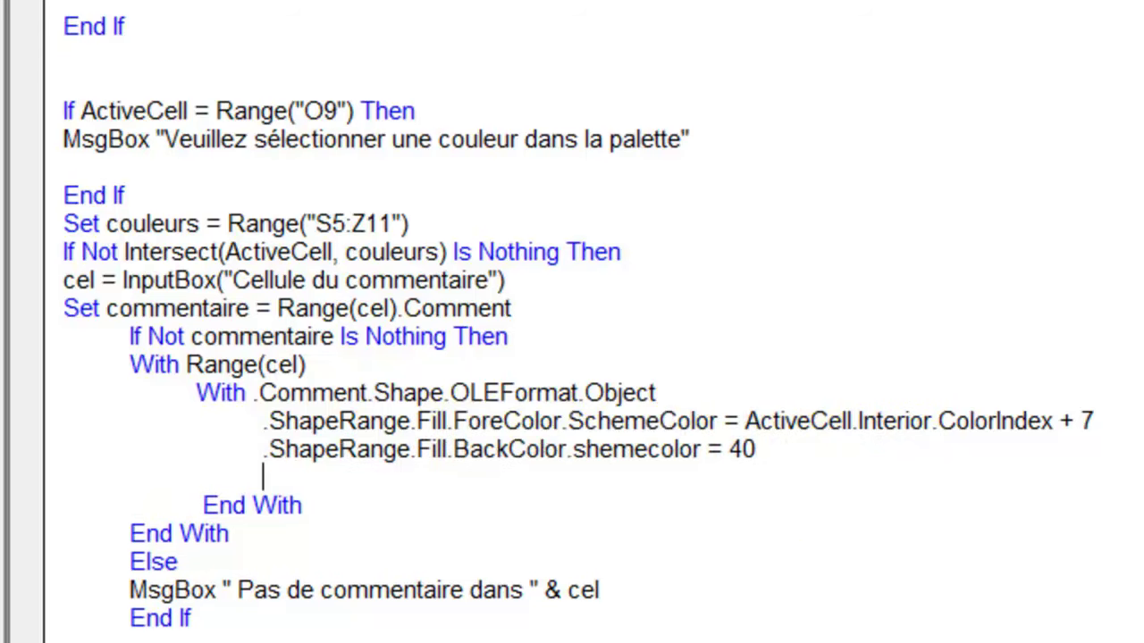
Step: Add '.ShapeRange.Fill.TwoColorGradient msogradienthorzontal, 2' below the BackColor line
{"action": "type", "text": "."}
{"action": "type", "text": "shaperange.fill."}
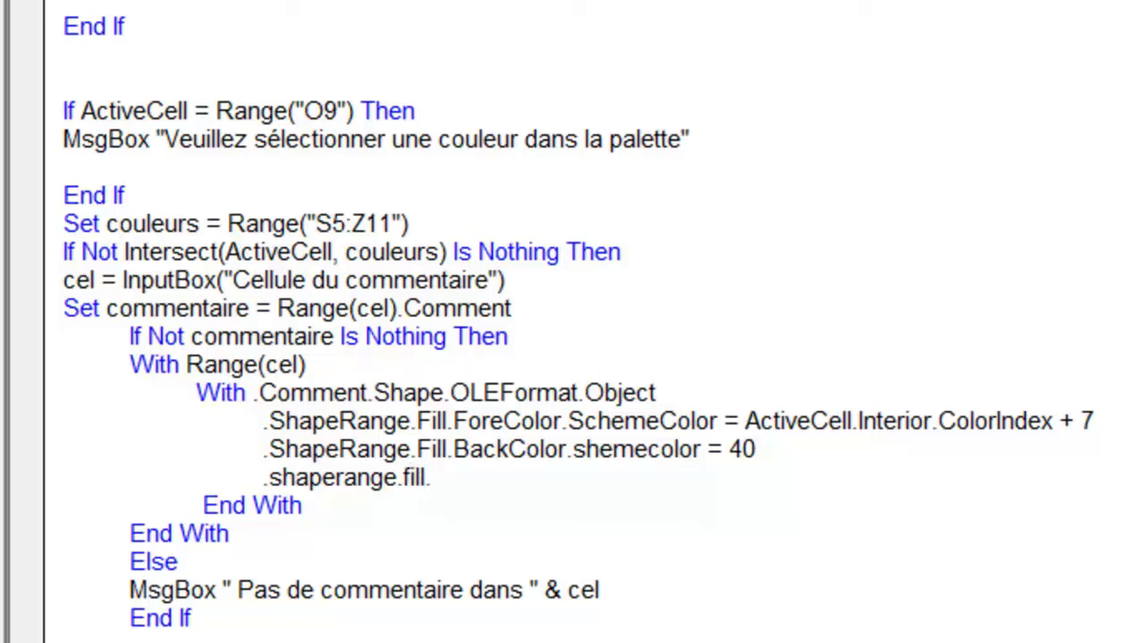
{"action": "type", "text": "twocolor"}
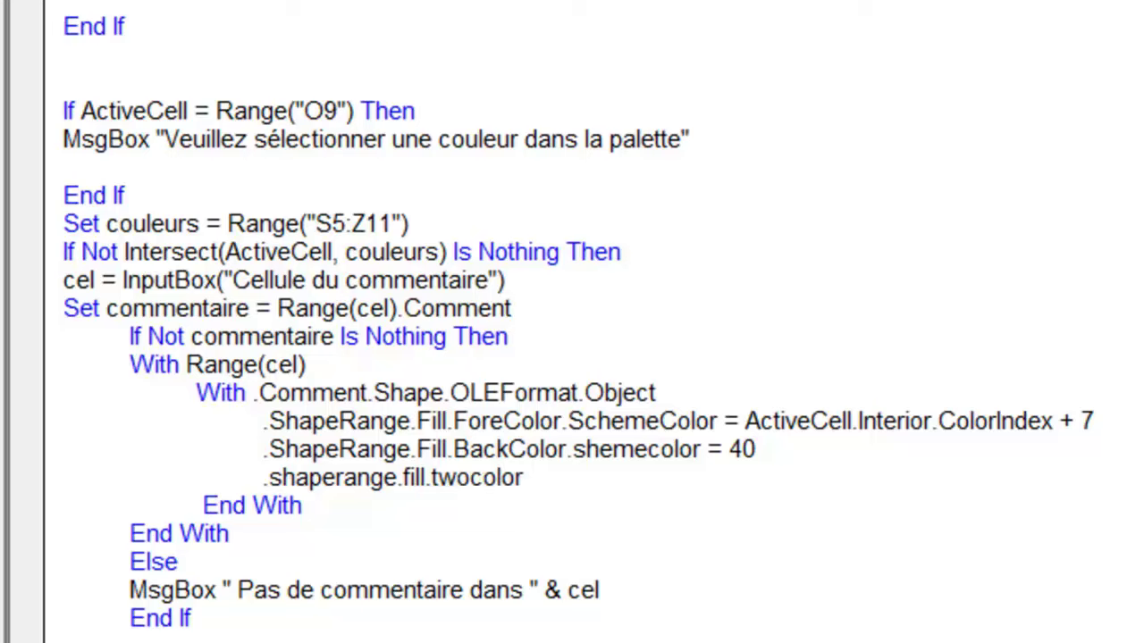
{"action": "type", "text": "gradr"}
{"action": "key", "text": "BackSpace"}
{"action": "type", "text": "ient"}
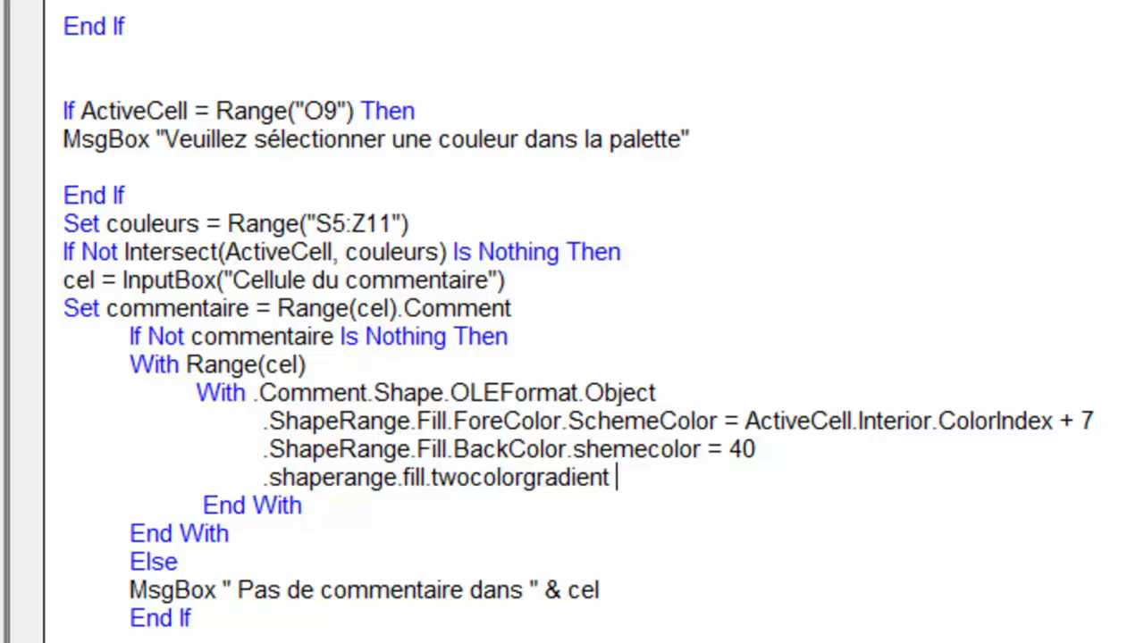
{"action": "type", "text": " mso"}
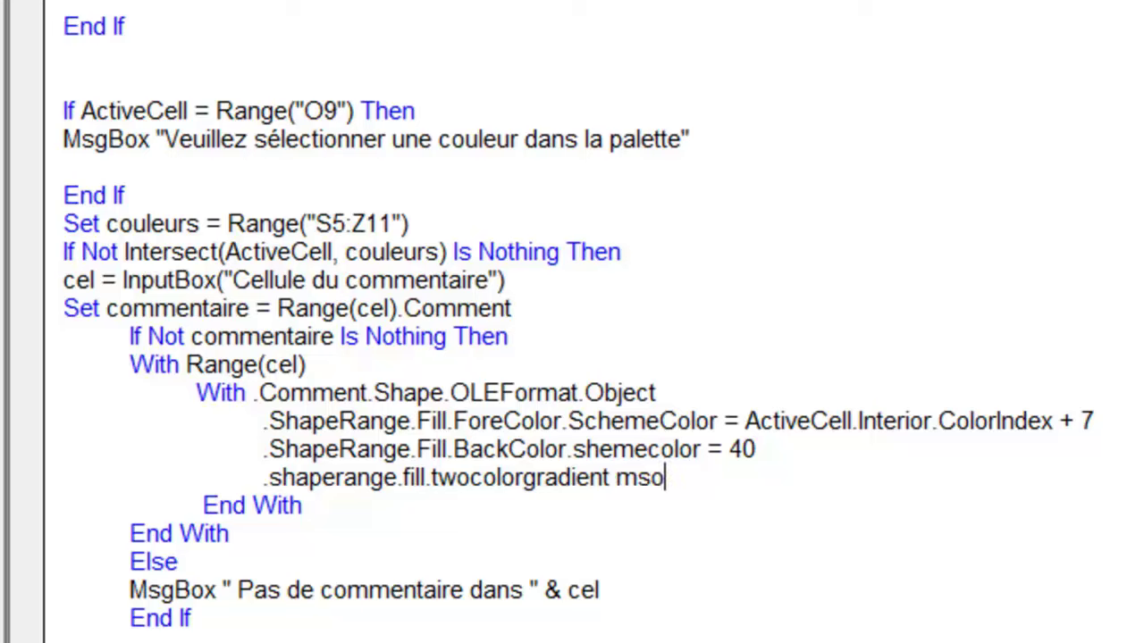
{"action": "type", "text": "gradient"}
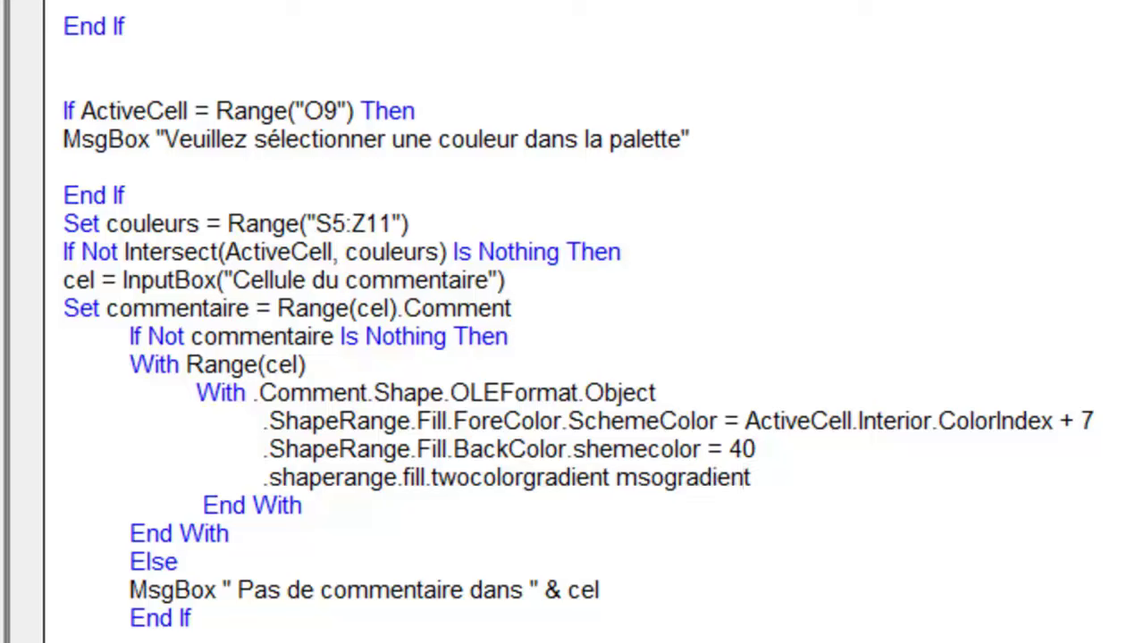
{"action": "type", "text": "horzonta"}
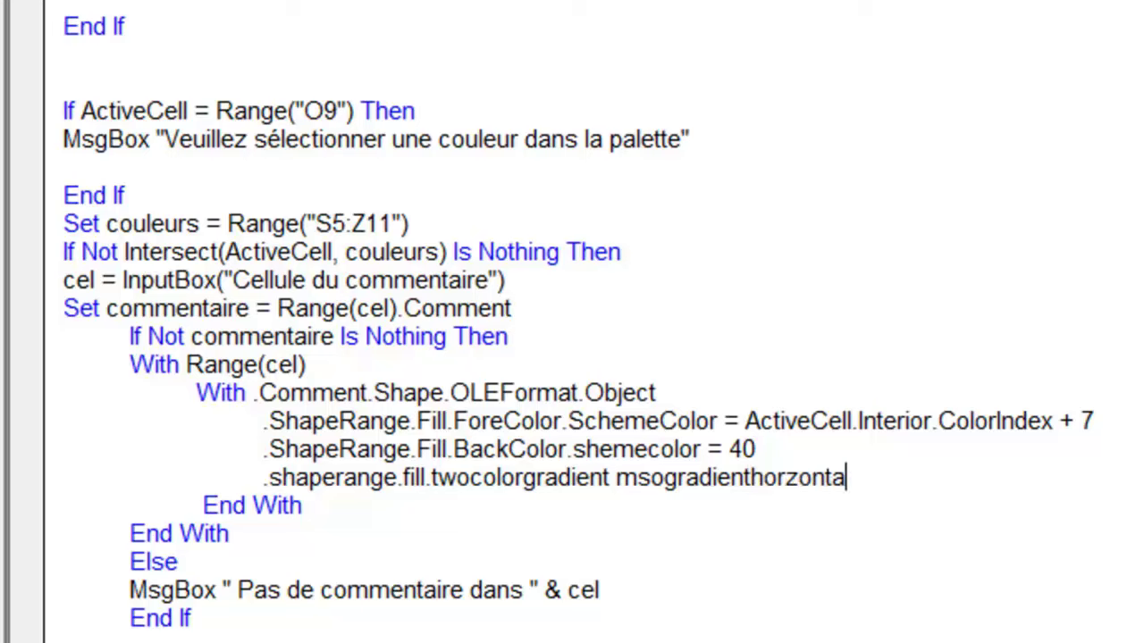
{"action": "type", "text": "l, 2"}
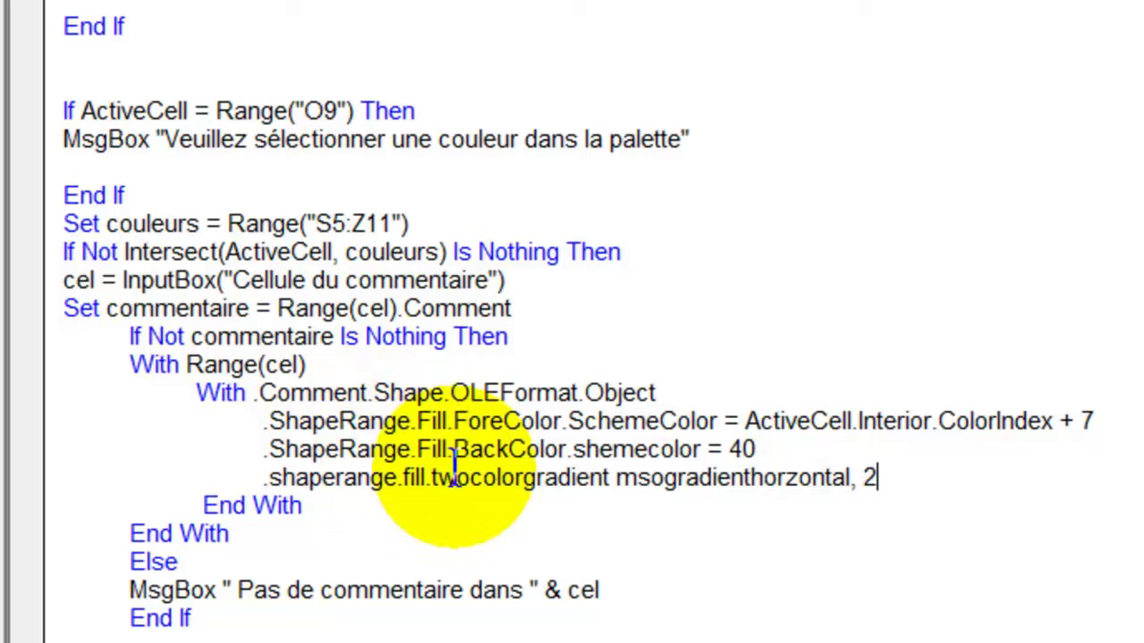
{"action": "left_click", "coordinate": [731, 513]}
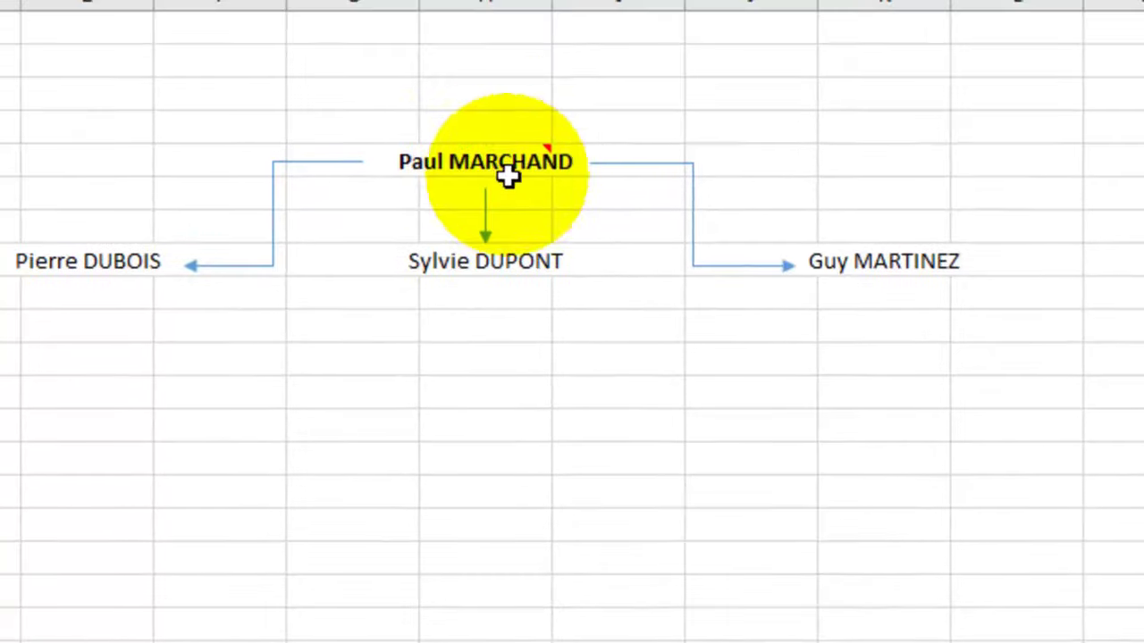
Step: Test with palette colour 4, fix the misspelt SchemeColor at the failing line, and reset
{"action": "mouse_move", "coordinate": [517, 174]}
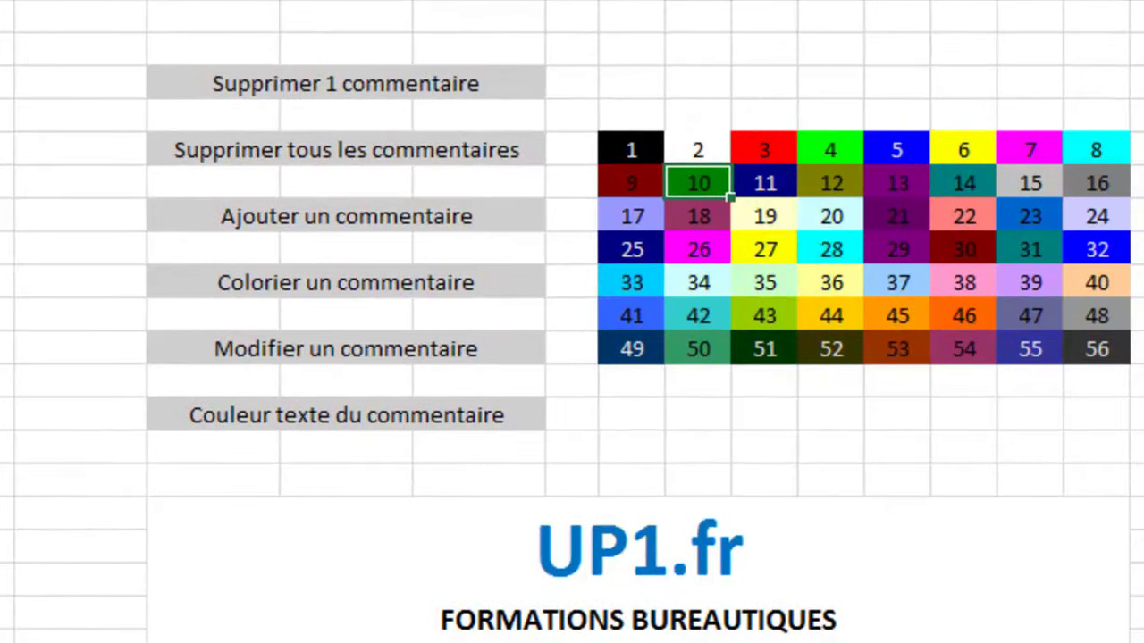
{"action": "left_click", "coordinate": [828, 150]}
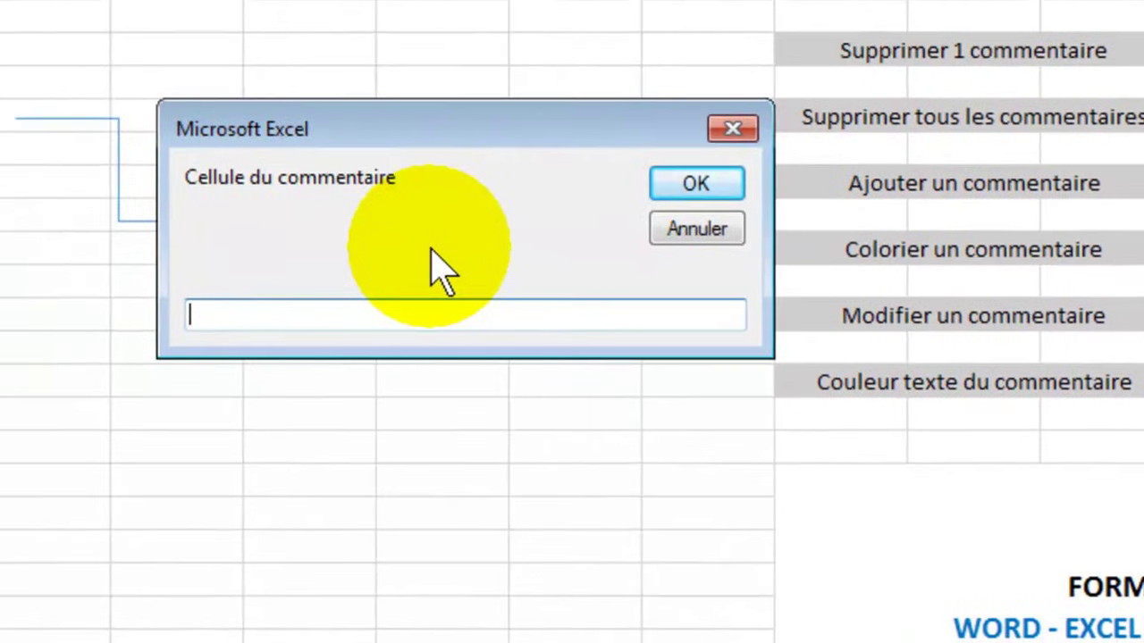
{"action": "type", "text": "h"}
{"action": "key", "text": "Return"}
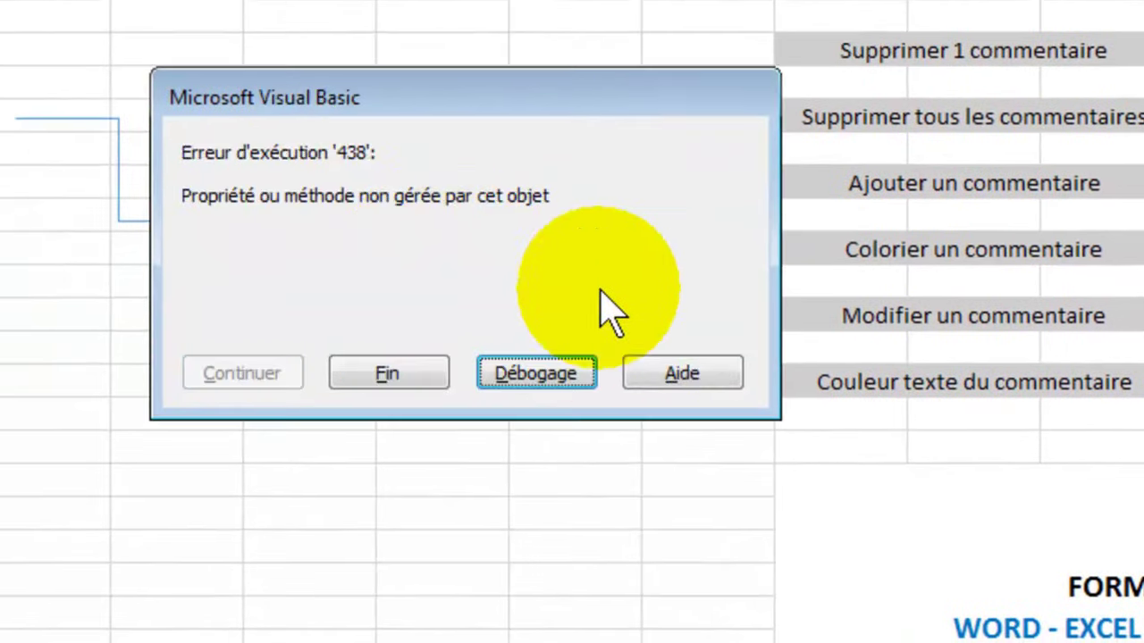
{"action": "left_click", "coordinate": [537, 379]}
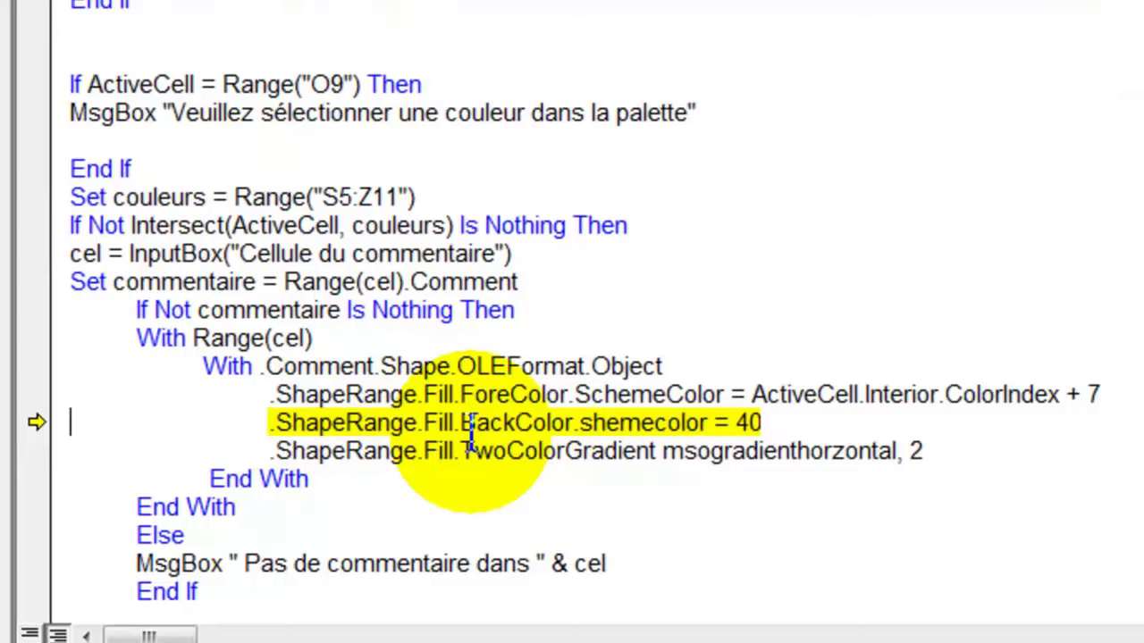
{"action": "left_click", "coordinate": [592, 424]}
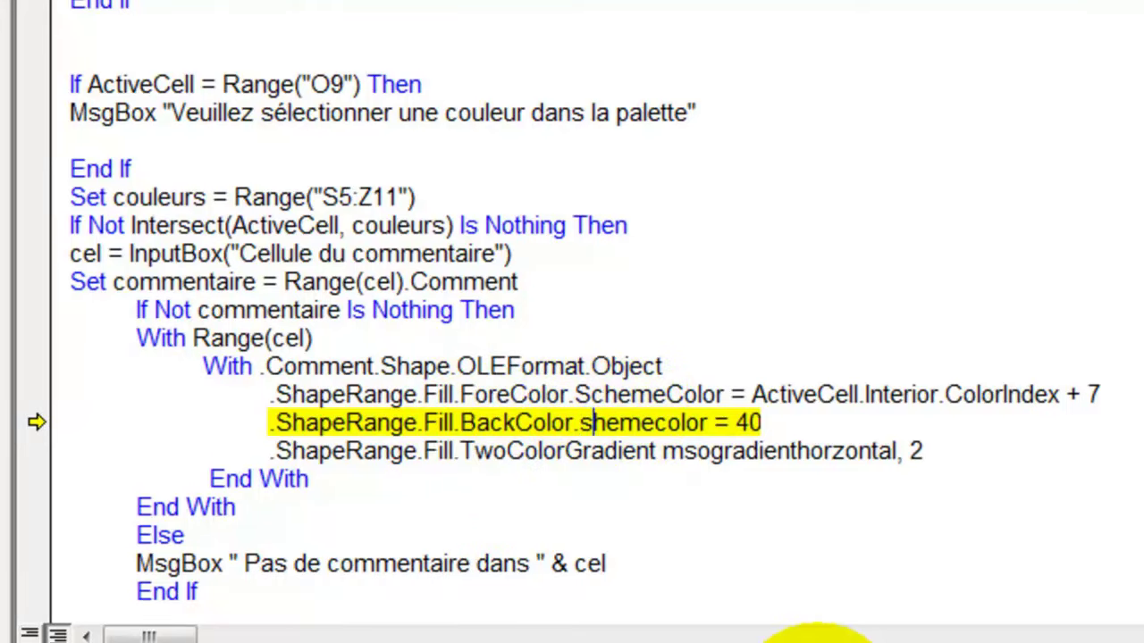
{"action": "type", "text": "c"}
{"action": "key", "text": "Down"}
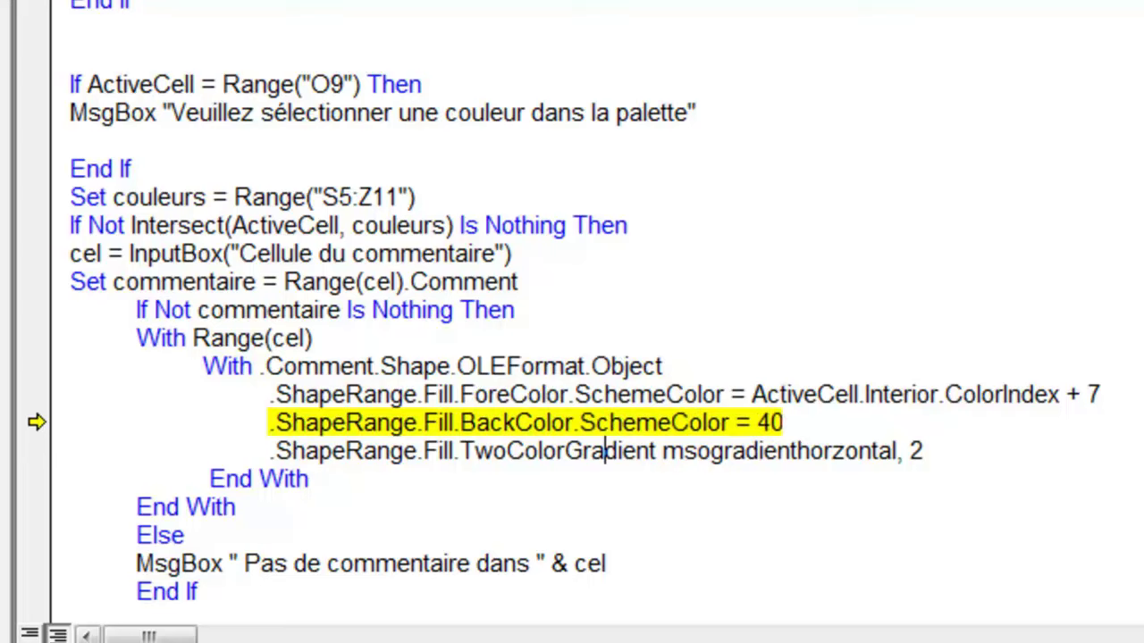
{"action": "key", "text": "F5"}
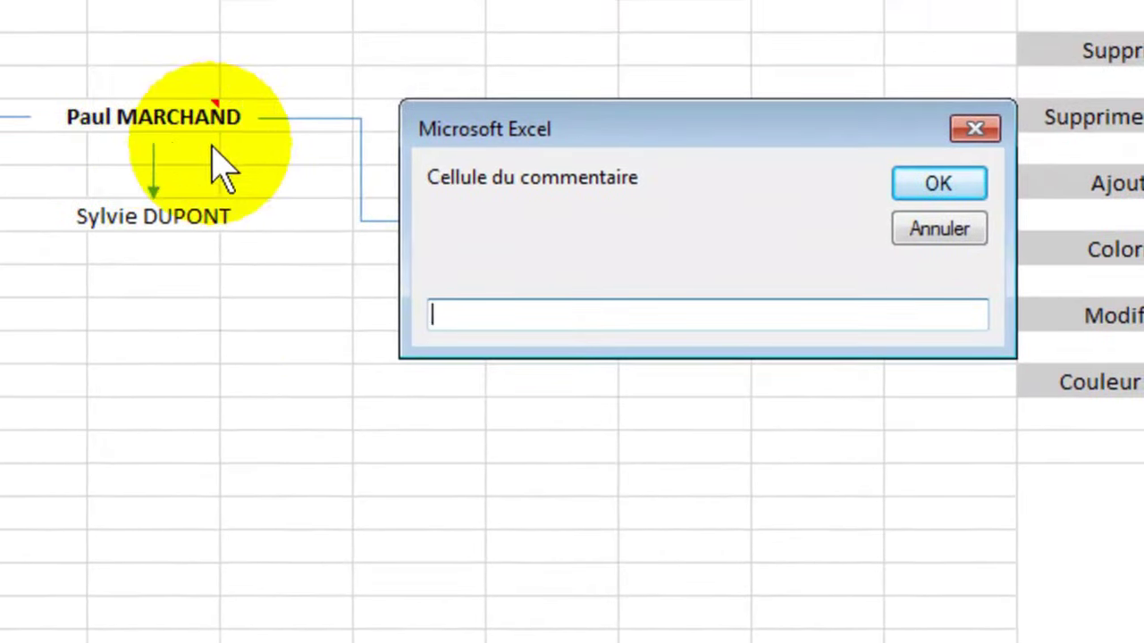
Step: Rerun on H5, correct msoGradientHorizontal in the gradient line, and reset
{"action": "type", "text": "h5"}
{"action": "key", "text": "Return"}
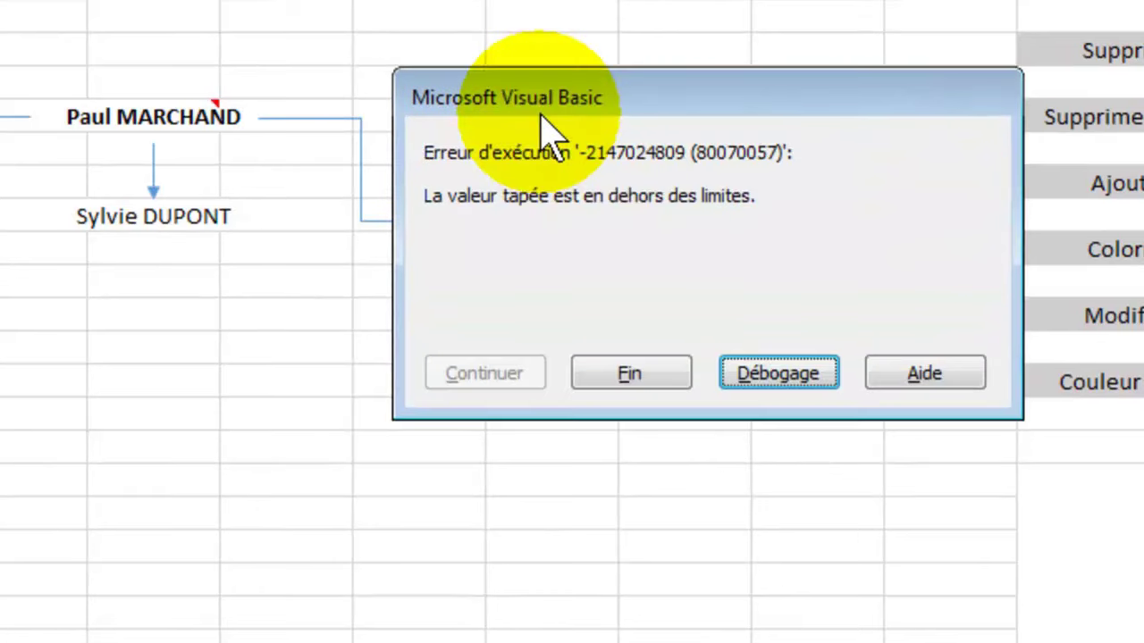
{"action": "left_click", "coordinate": [800, 371]}
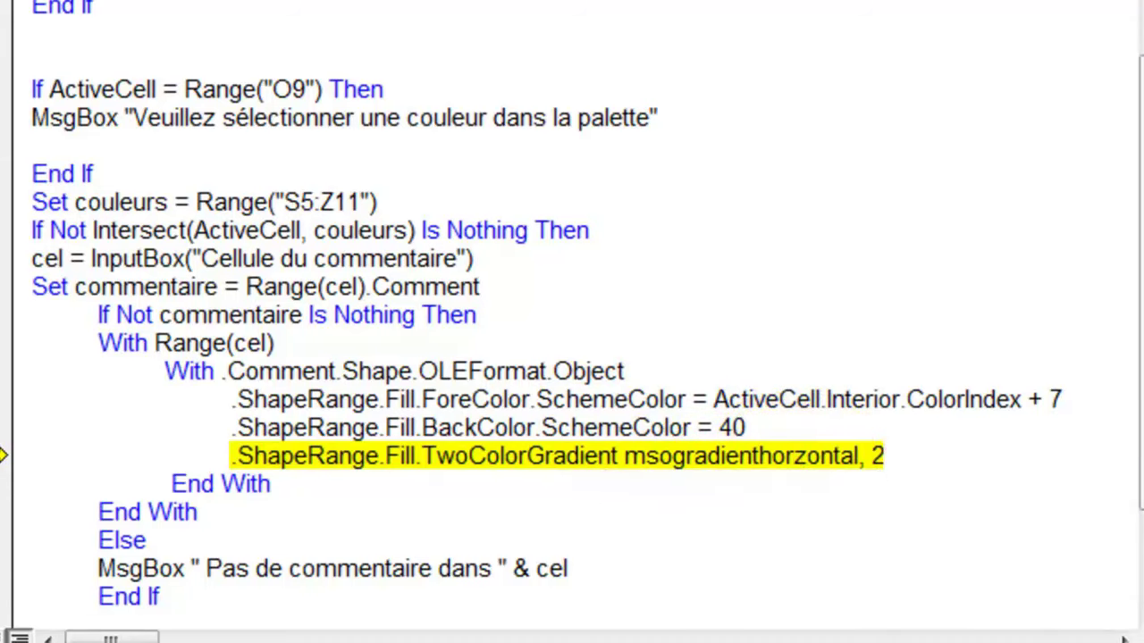
{"action": "type", "text": "i"}
{"action": "left_click", "coordinate": [878, 527]}
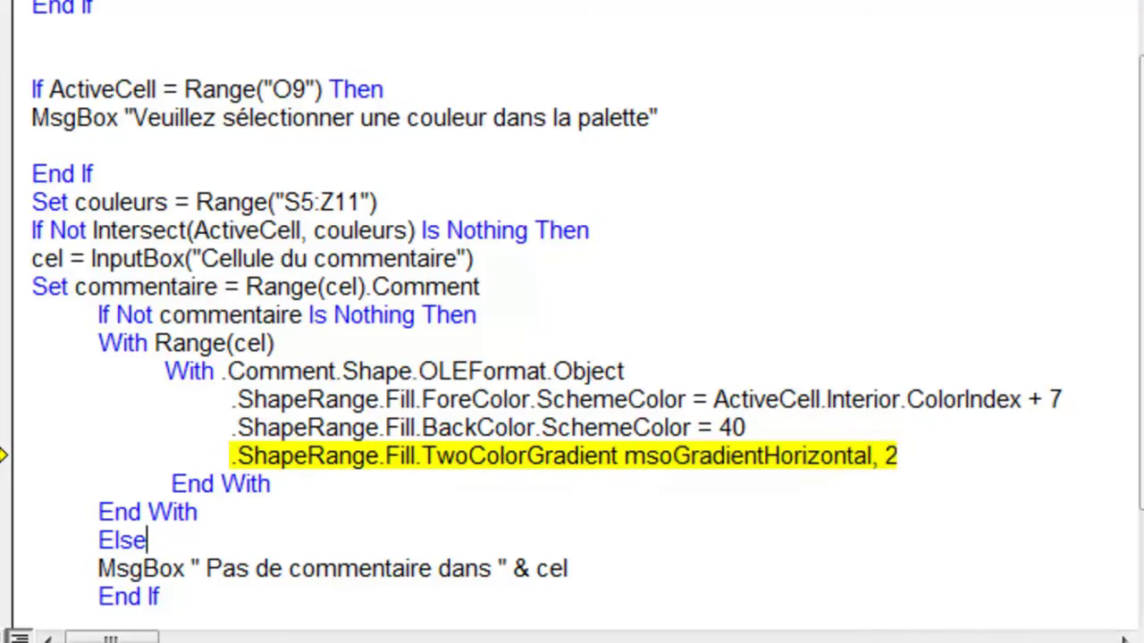
{"action": "key", "text": "F5"}
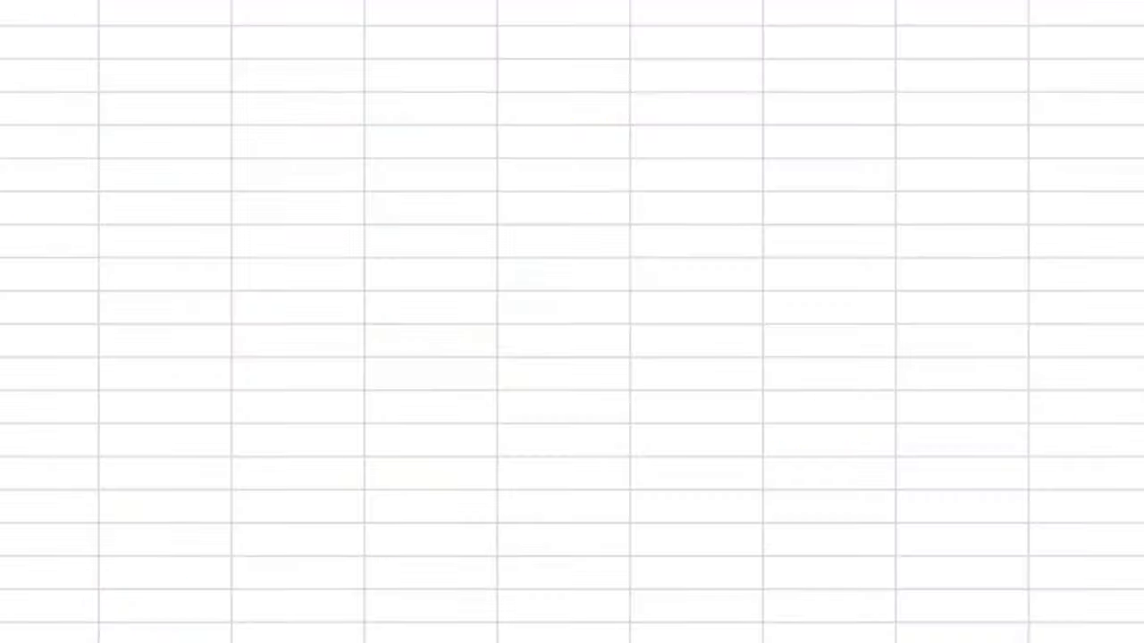
Step: Rerun with palette colour 4 on H5 and check its cyan-to-green gradient comment
{"action": "left_click", "coordinate": [821, 206]}
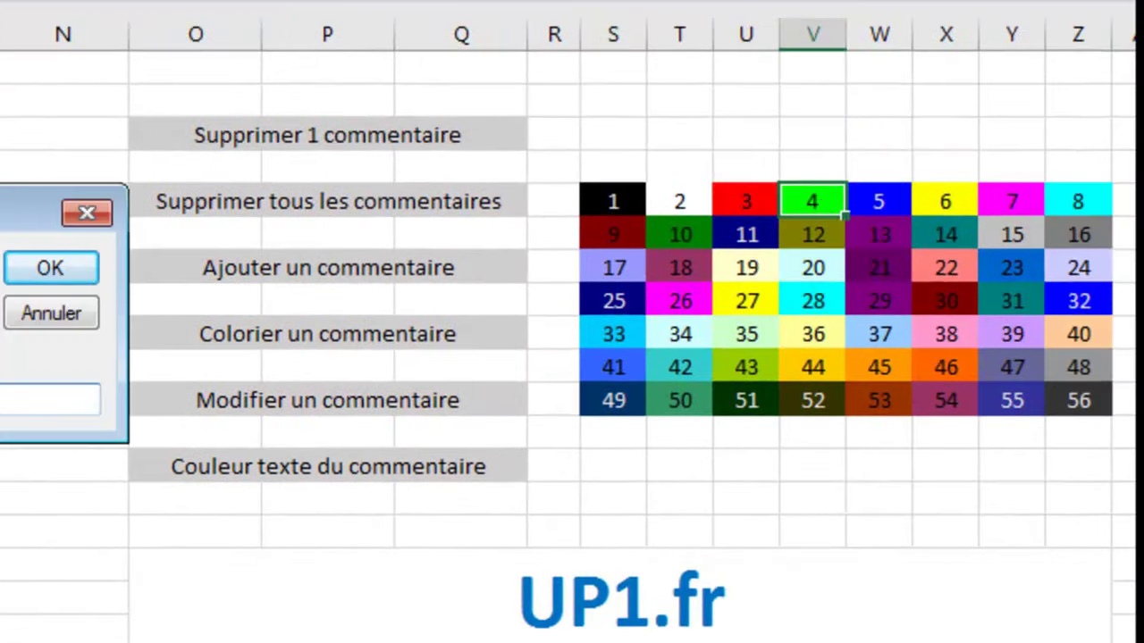
{"action": "key", "text": "Return"}
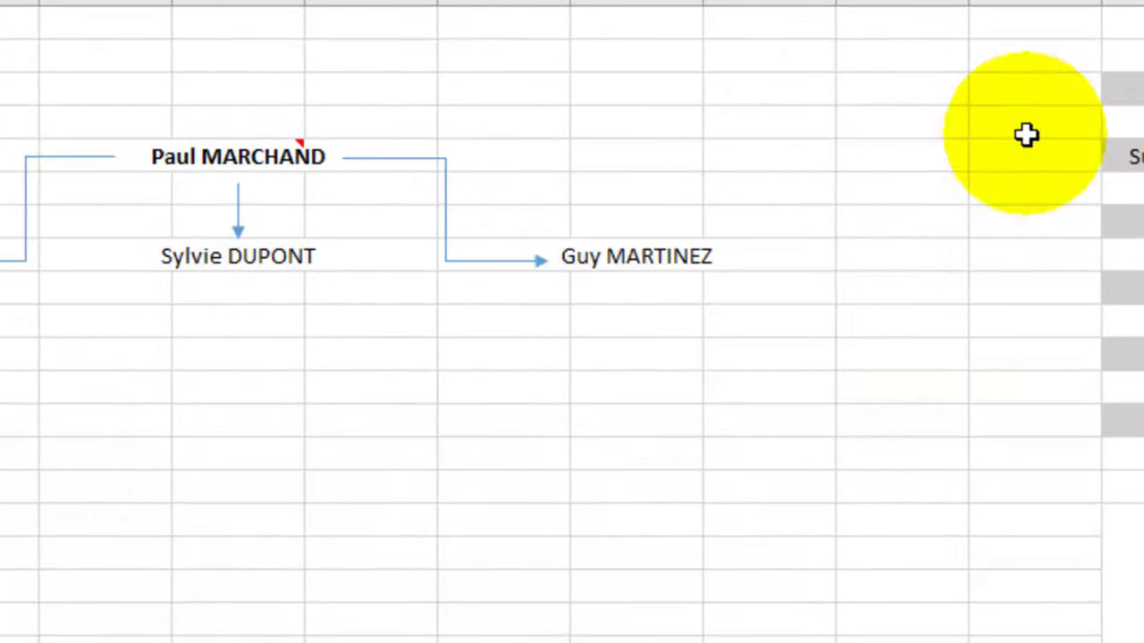
{"action": "mouse_move", "coordinate": [260, 150]}
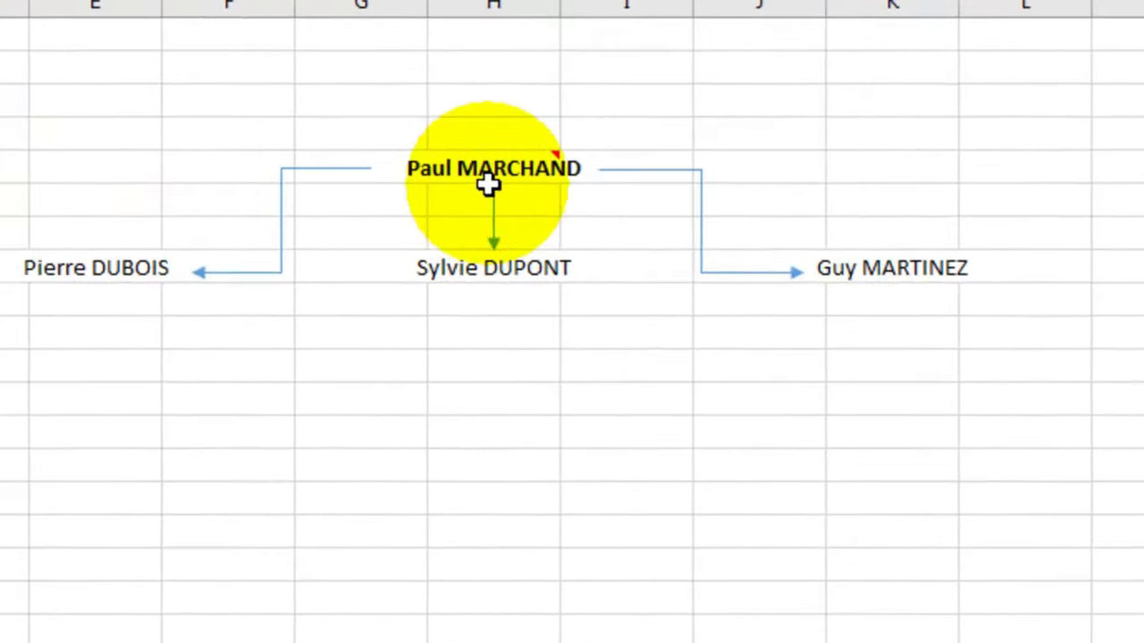
{"action": "mouse_move", "coordinate": [493, 174]}
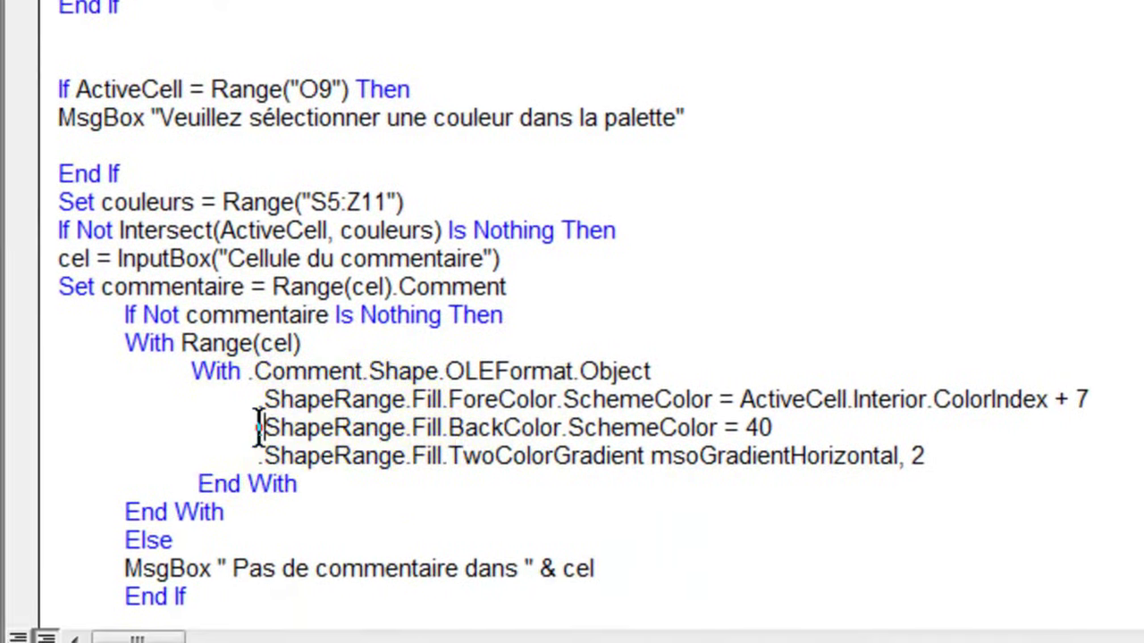
Step: Comment out the BackColor and TwoColorGradient lines with apostrophes
{"action": "left_click", "coordinate": [260, 428]}
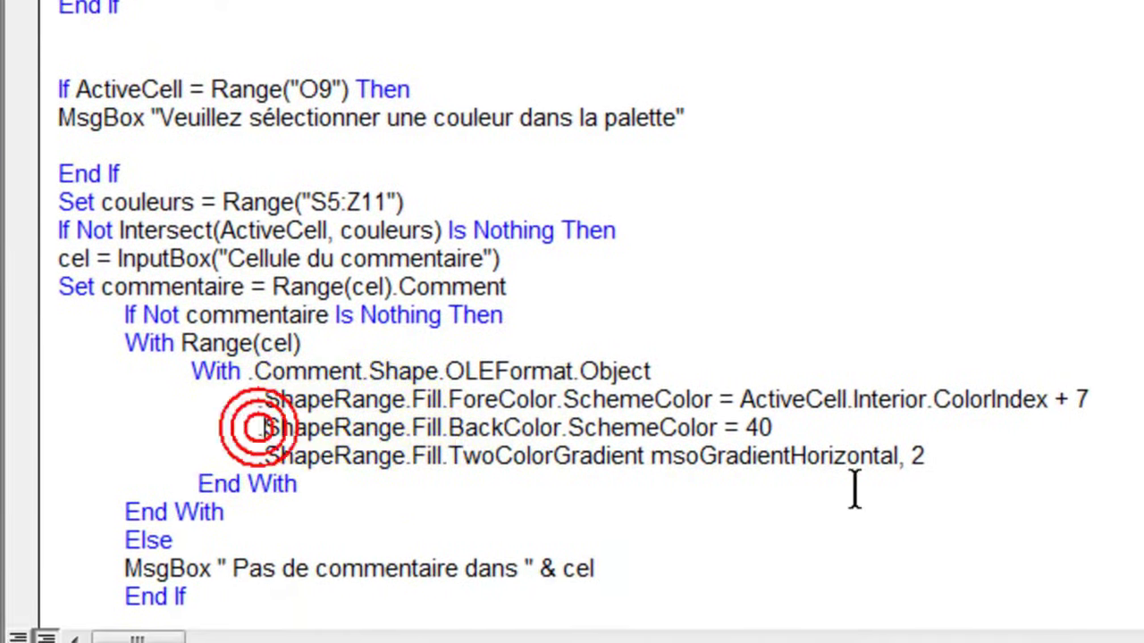
{"action": "type", "text": "'"}
{"action": "key", "text": "Down"}
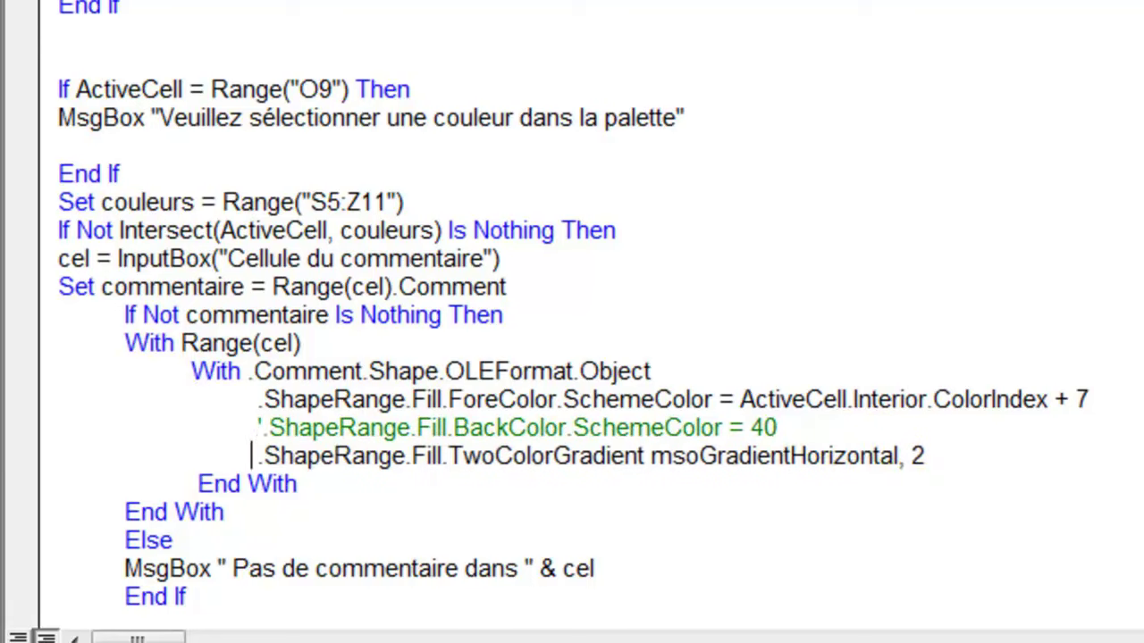
{"action": "type", "text": "'"}
{"action": "key", "text": "Down"}
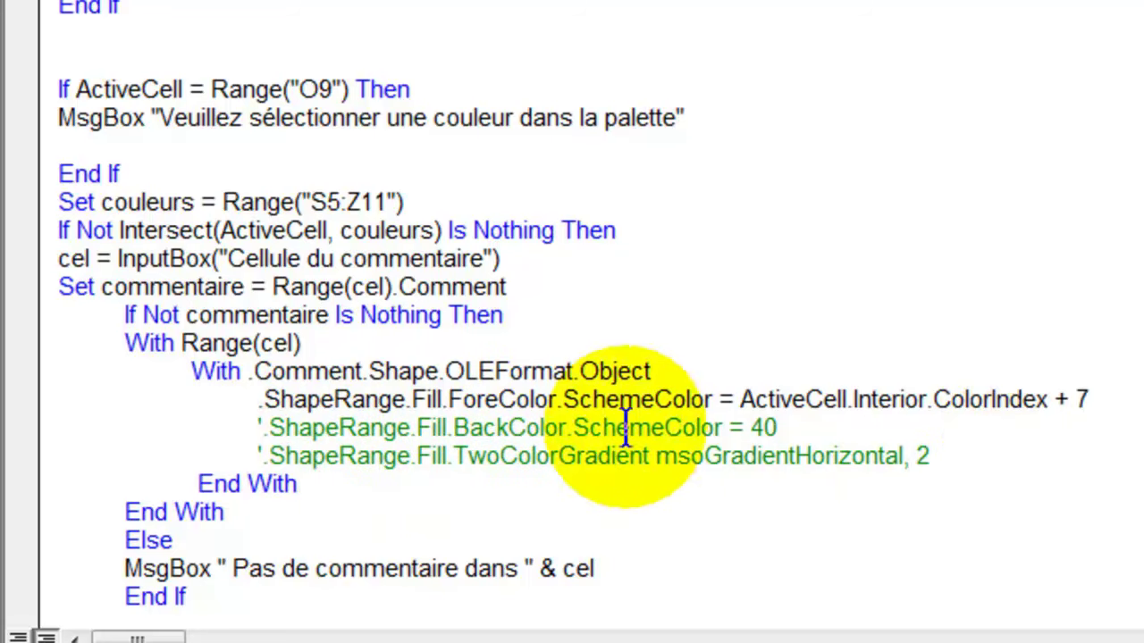
Step: Review the disabled lines and go to the worksheet's Couleur texte du commentaire cell
{"action": "left_click_drag", "start_coordinate": [780, 427], "coordinate": [268, 428]}
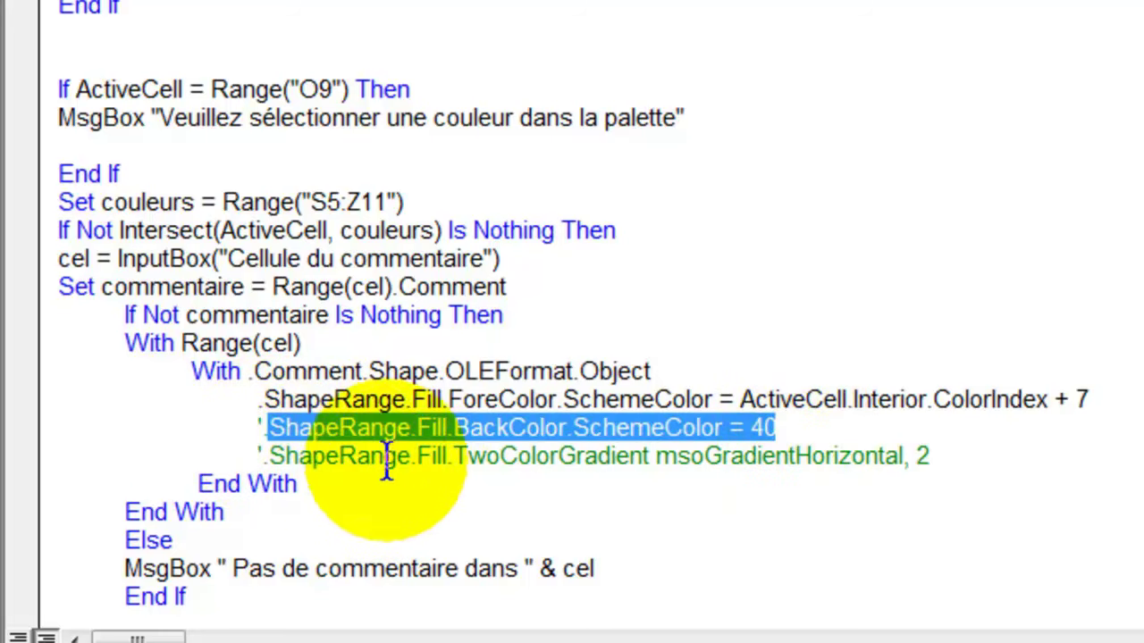
{"action": "left_click_drag", "start_coordinate": [265, 456], "coordinate": [953, 456]}
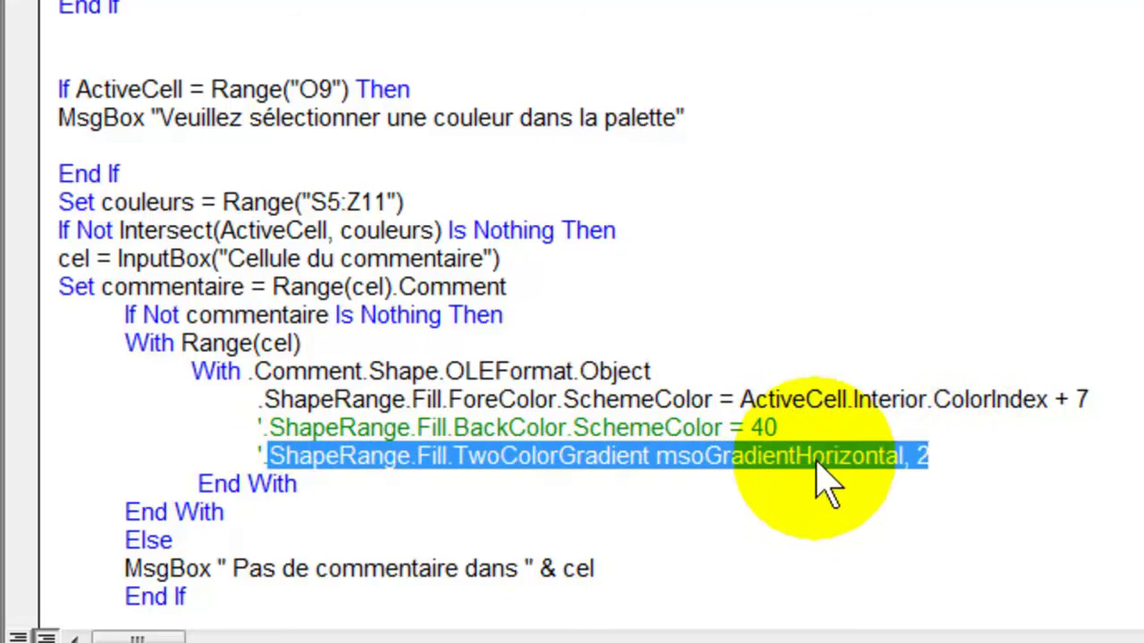
{"action": "left_click", "coordinate": [635, 481]}
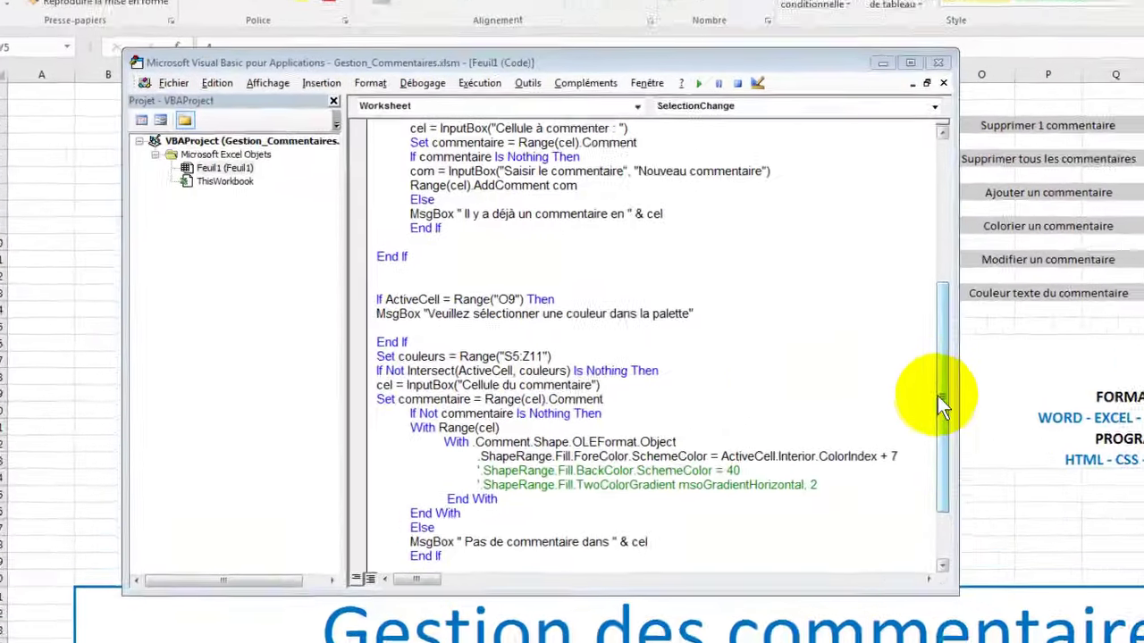
{"action": "left_click_drag", "start_coordinate": [766, 381], "coordinate": [764, 451]}
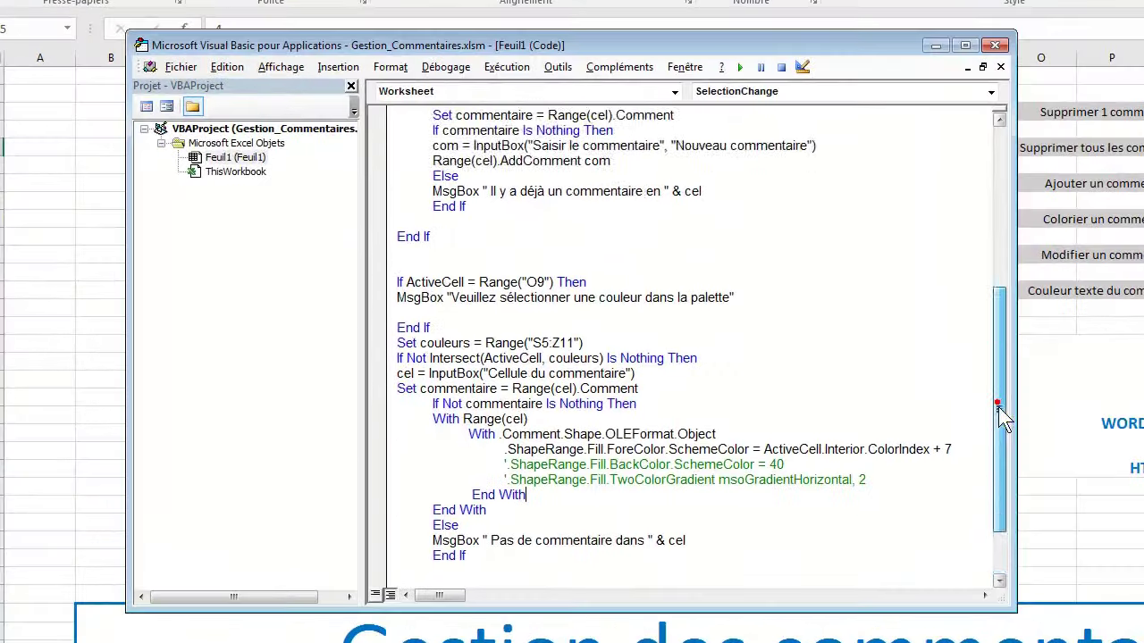
{"action": "left_click", "coordinate": [1053, 291]}
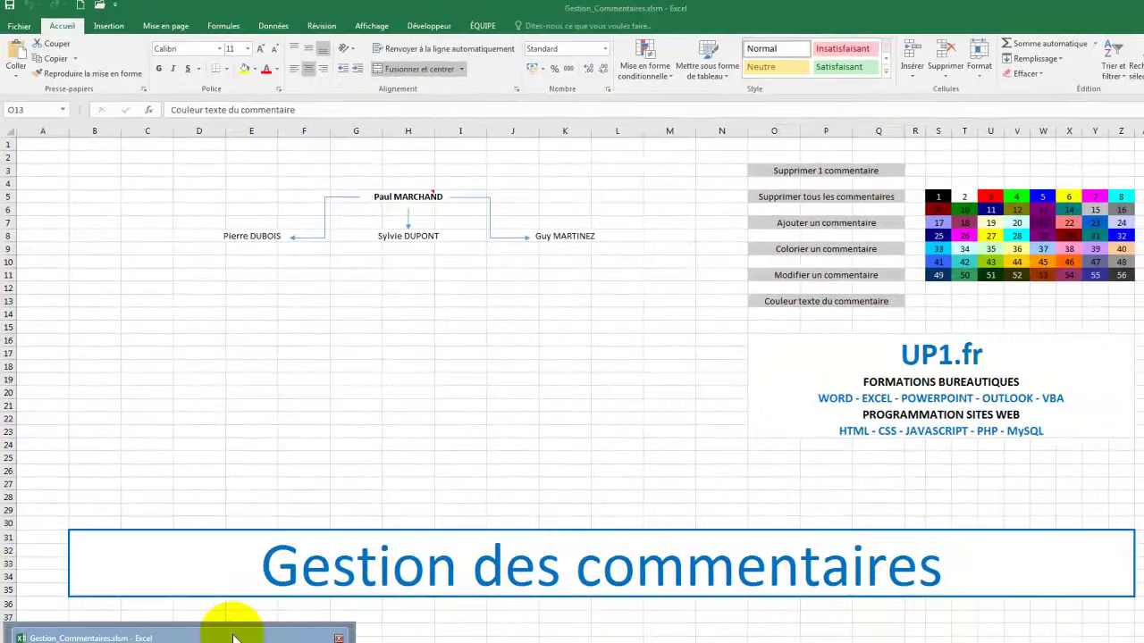
Step: Above End Sub, add an empty If ActiveCell = Range("O13") Then … End If block
{"action": "left_click", "coordinate": [232, 638]}
{"action": "left_click", "coordinate": [353, 480]}
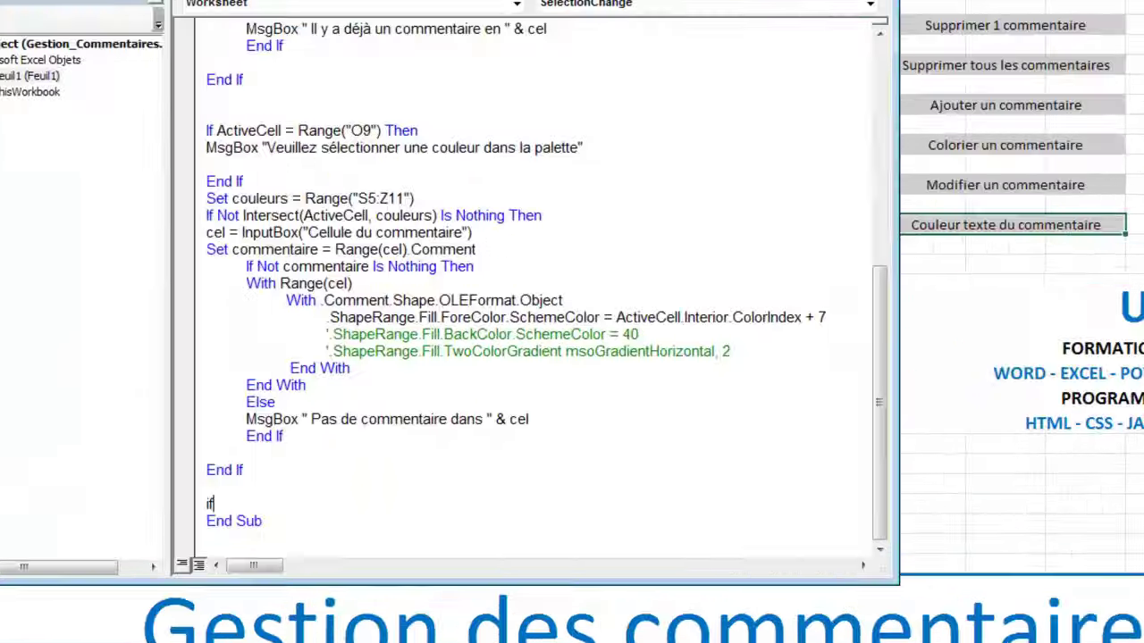
{"action": "type", "text": "f activecell = range"}
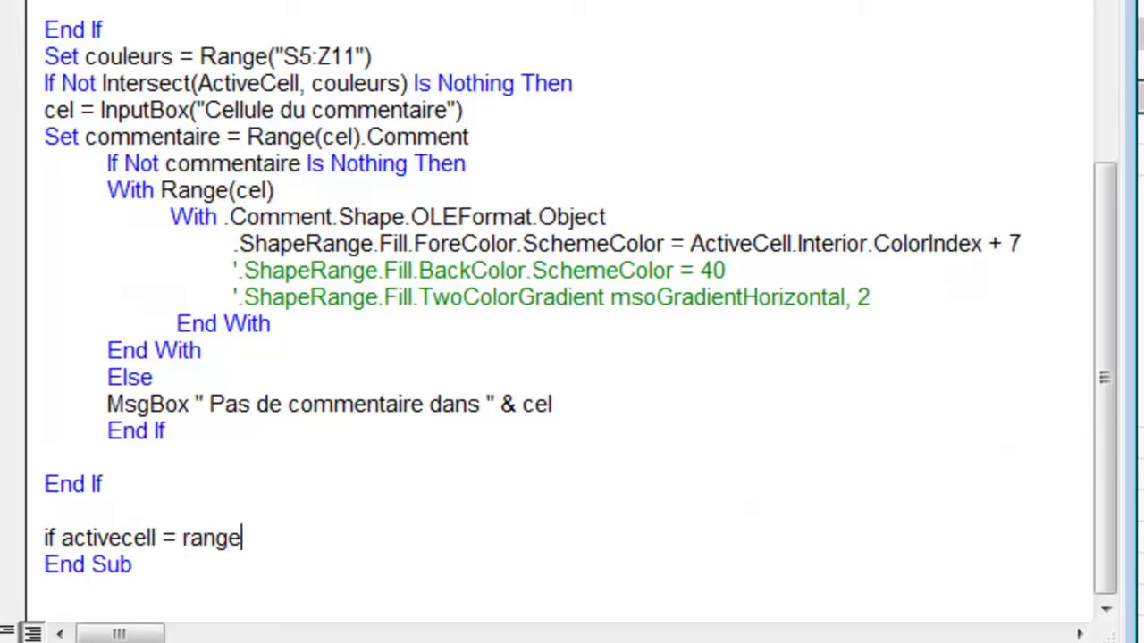
{"action": "type", "text": "(\"O13\")"}
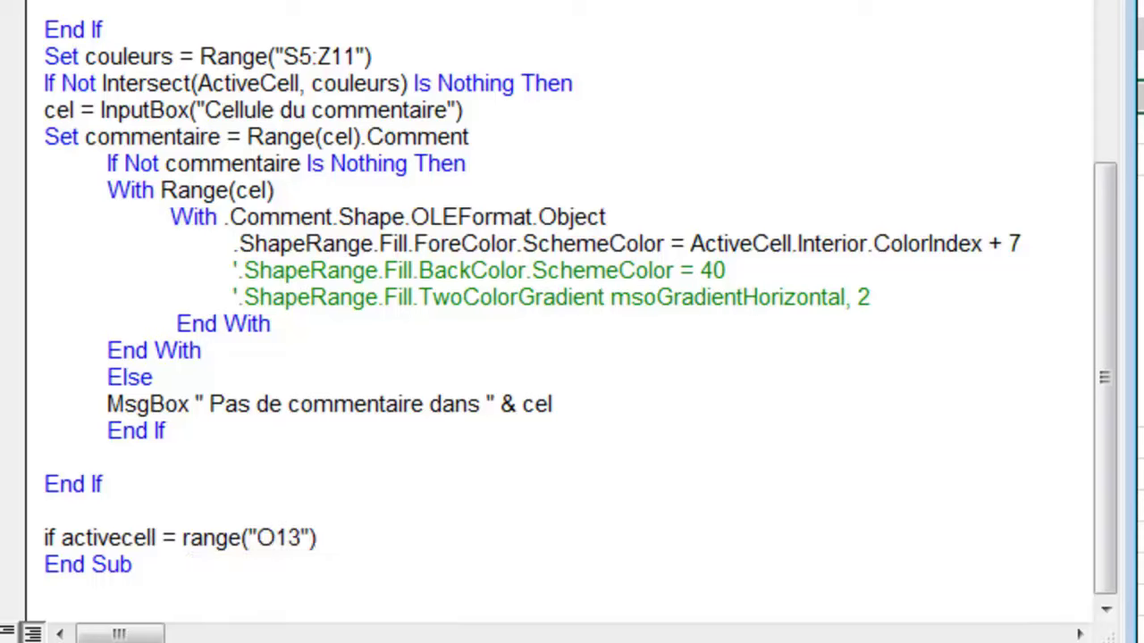
{"action": "type", "text": " then"}
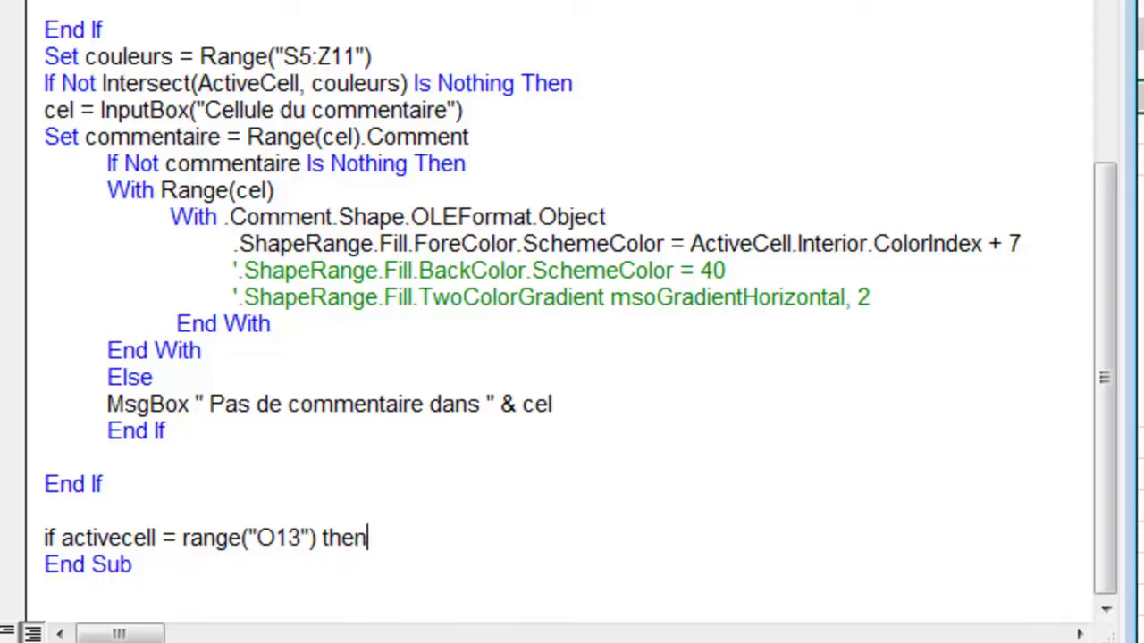
{"action": "key", "text": "Return"}
{"action": "type", "text": "end if"}
{"action": "key", "text": "Up"}
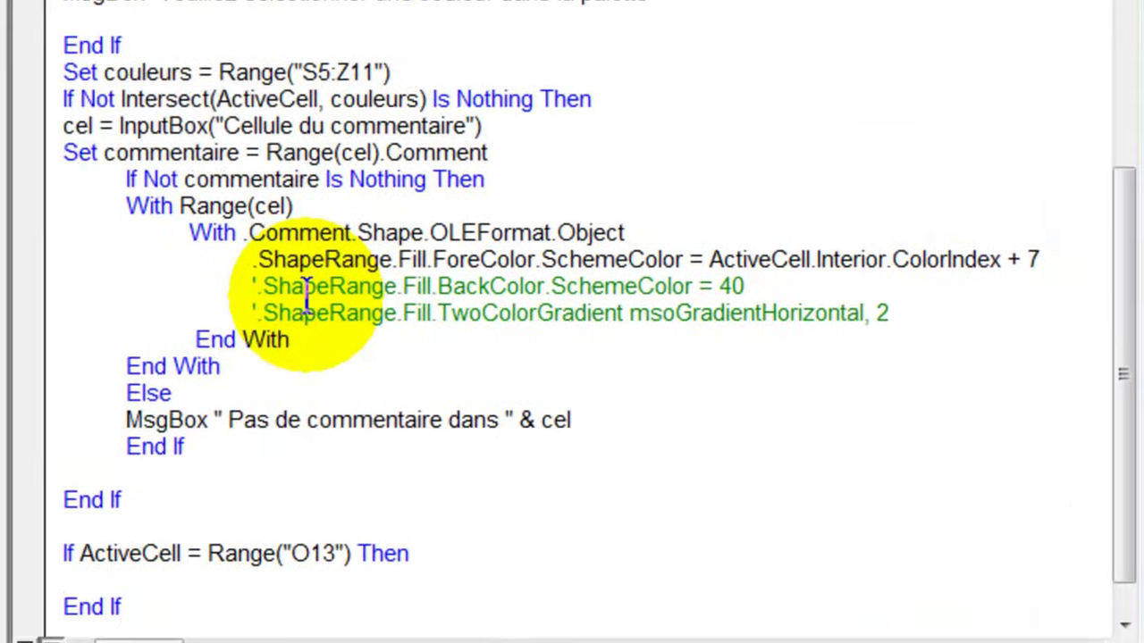
Step: Copy the cel = InputBox cell-prompt line from the O3 block
{"action": "scroll", "coordinate": [340, 275], "scroll_direction": "up", "scroll_amount": 6}
{"action": "scroll", "coordinate": [339, 275], "scroll_direction": "up", "scroll_amount": 3}
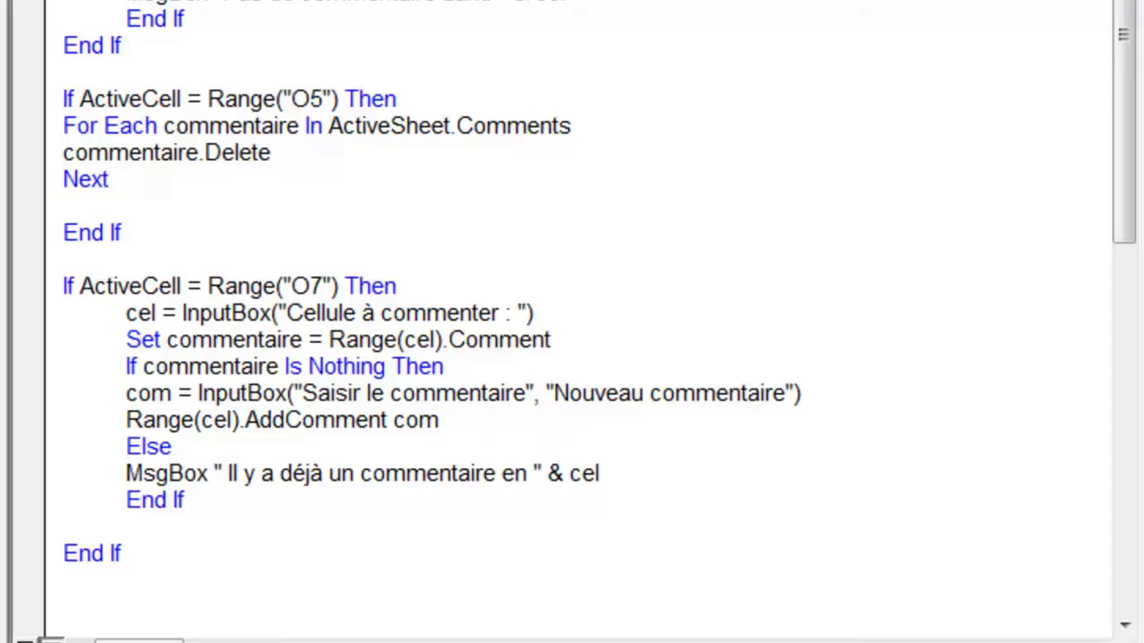
{"action": "scroll", "coordinate": [572, 322], "scroll_direction": "up", "scroll_amount": 1}
{"action": "scroll", "coordinate": [572, 322], "scroll_direction": "up", "scroll_amount": 2}
{"action": "left_click_drag", "start_coordinate": [537, 126], "coordinate": [107, 125]}
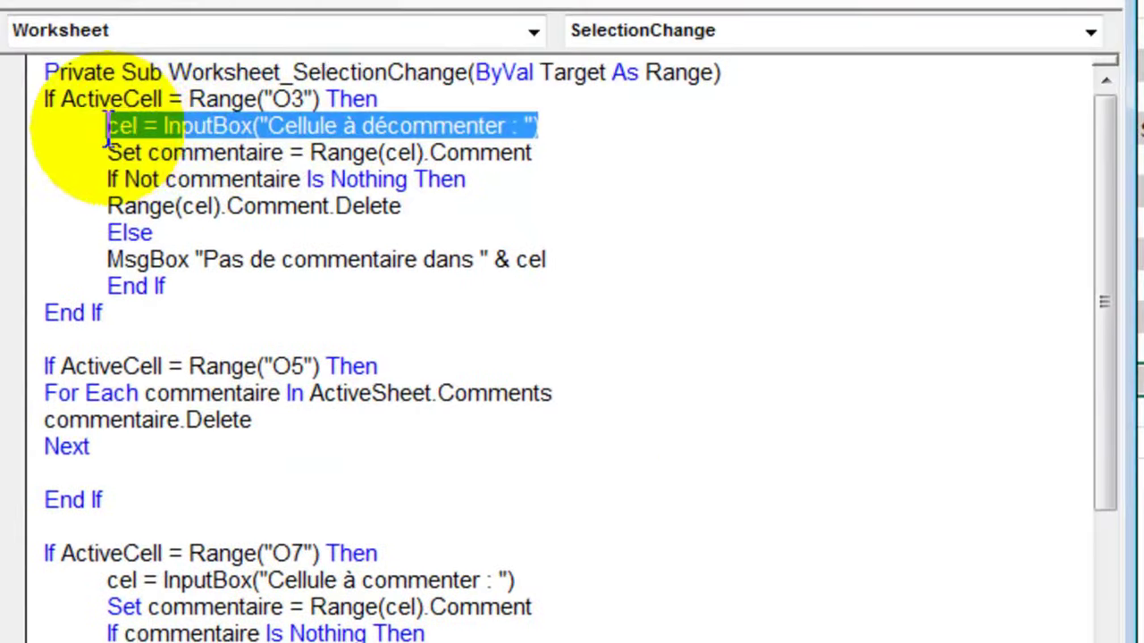
{"action": "right_click", "coordinate": [165, 127]}
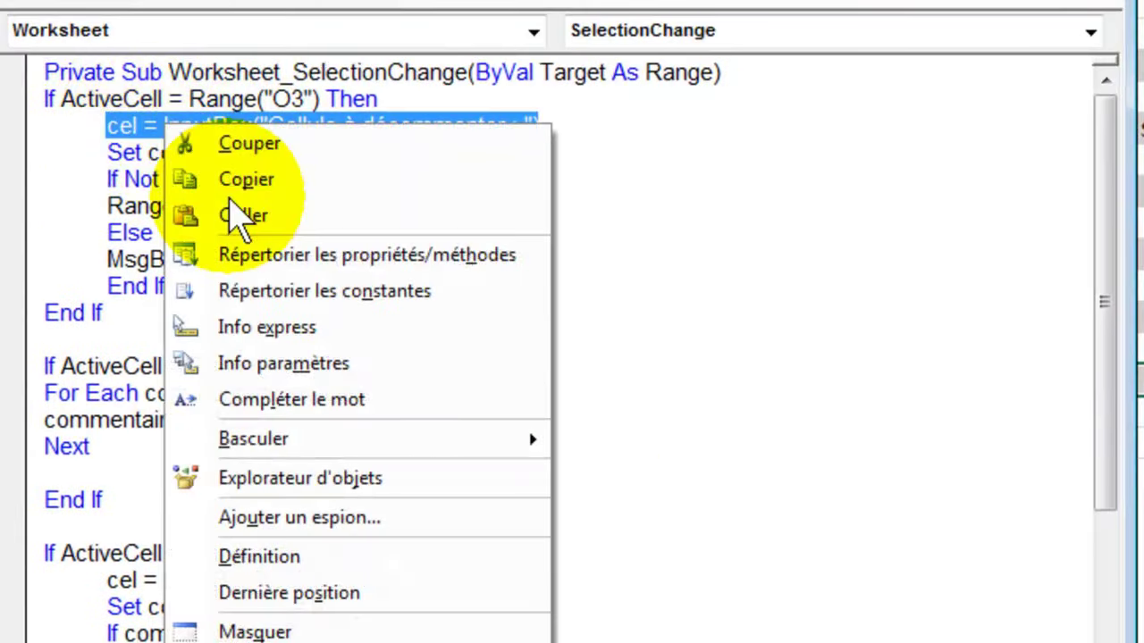
{"action": "left_click", "coordinate": [234, 185]}
Step: Paste it into the O13 block and reword the prompt to 'Cellule du commentaire : '
{"action": "scroll", "coordinate": [327, 613], "scroll_direction": "down", "scroll_amount": 7}
{"action": "scroll", "coordinate": [262, 549], "scroll_direction": "down", "scroll_amount": 3}
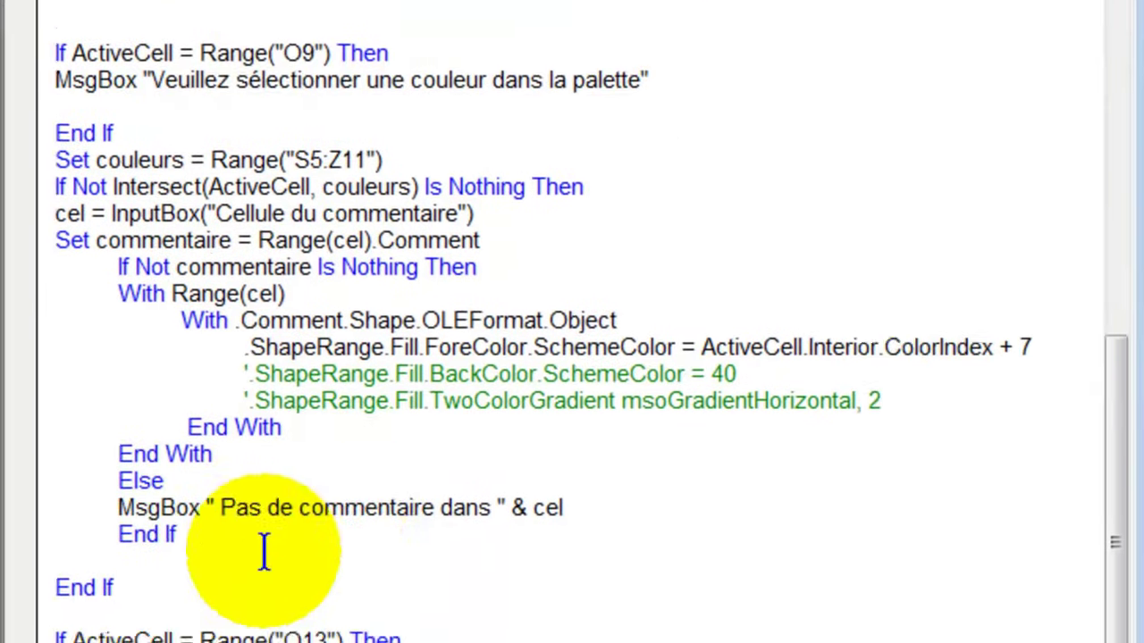
{"action": "scroll", "coordinate": [184, 511], "scroll_direction": "down", "scroll_amount": 2}
{"action": "left_click", "coordinate": [174, 505]}
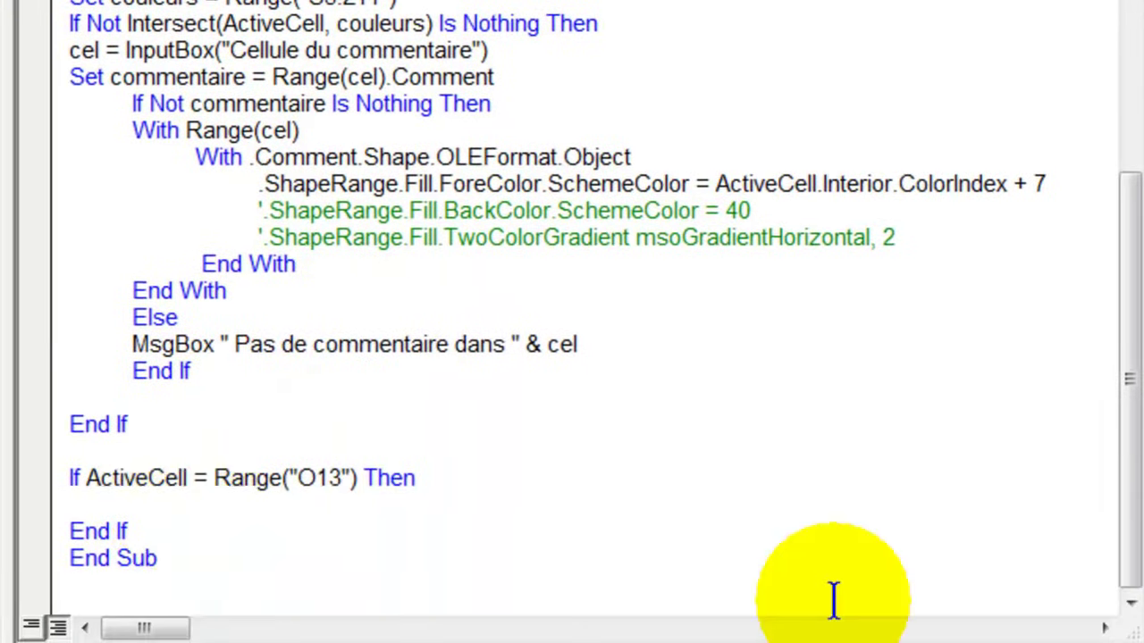
{"action": "key", "text": "ctrl+v"}
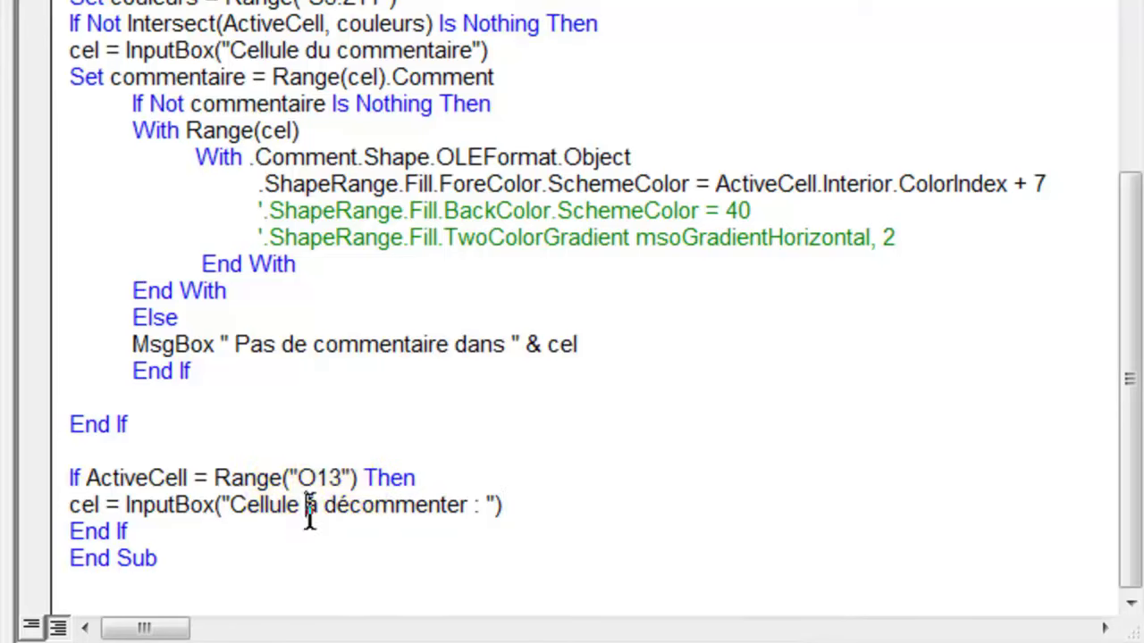
{"action": "left_click_drag", "start_coordinate": [306, 506], "coordinate": [366, 492]}
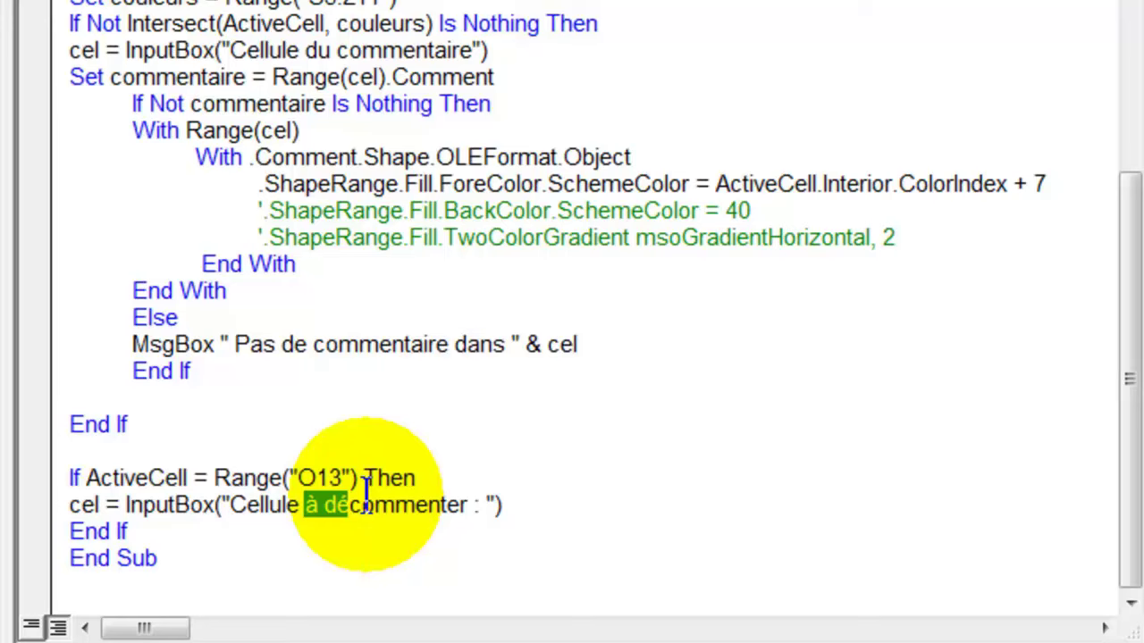
{"action": "type", "text": "du"}
{"action": "key", "text": "Right"}
{"action": "key", "text": "Right"}
{"action": "key", "text": "Right"}
{"action": "key", "text": "Right"}
{"action": "key", "text": "Right"}
{"action": "key", "text": "Right"}
{"action": "key", "text": "Right"}
{"action": "key", "text": "Delete"}
{"action": "type", "text": "ai"}
{"action": "key", "text": "Right"}
{"action": "type", "text": "e"}
{"action": "key", "text": "Right"}
{"action": "key", "text": "Right"}
{"action": "key", "text": "Right"}
{"action": "key", "text": "Right"}
{"action": "key", "text": "Right"}
{"action": "key", "text": "Return"}
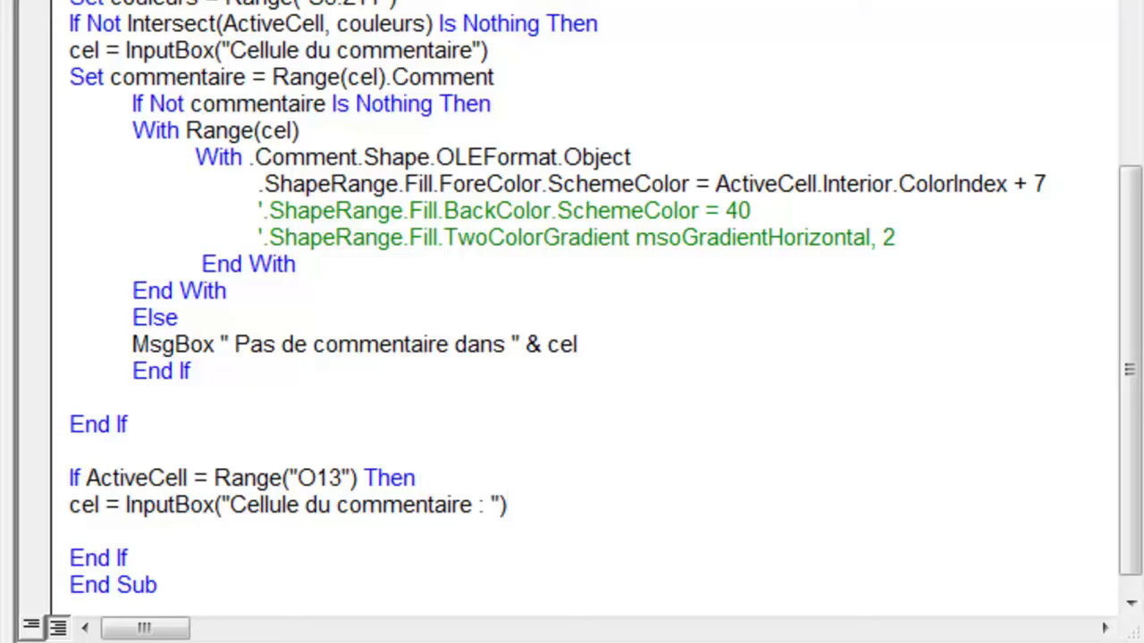
Step: Add c = InputBox("Numéro de couleur de texte pour le commentaire") and Set commentaire = Range(cel).Comment
{"action": "type", "text": "c ="}
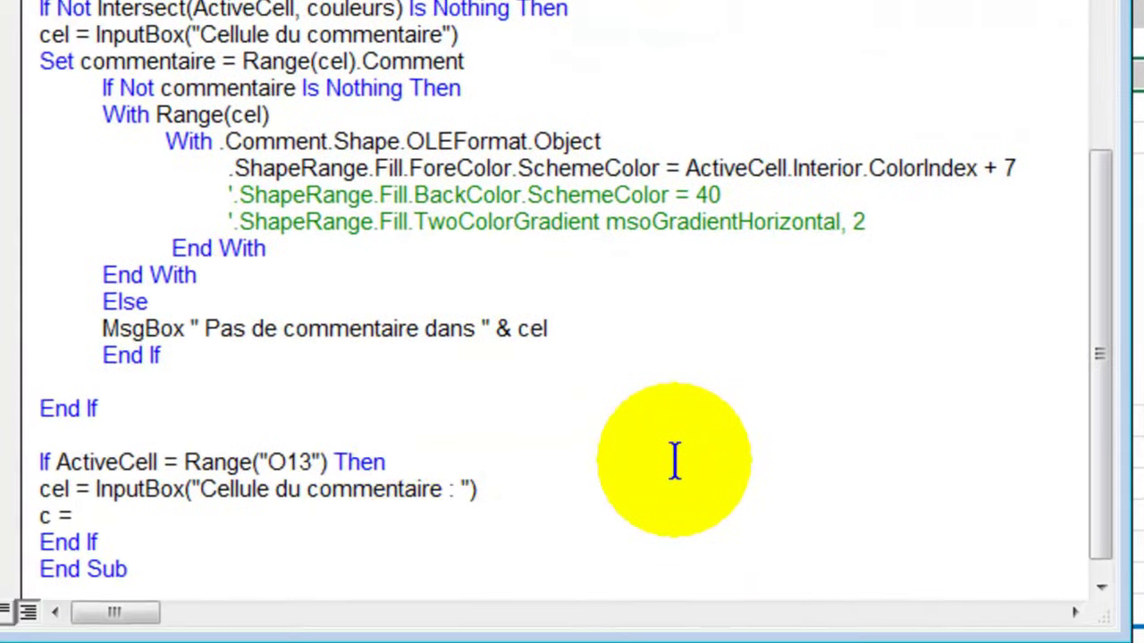
{"action": "type", "text": "inputbox(\"Numéro de couleur de texte pour le co"}
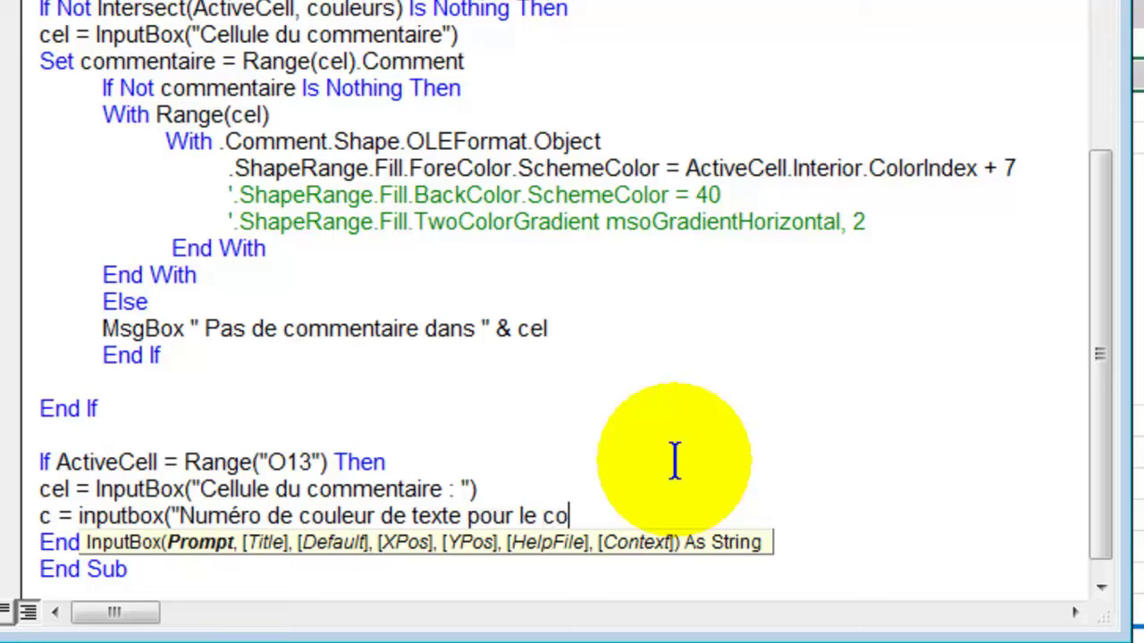
{"action": "type", "text": "mmentaire\""}
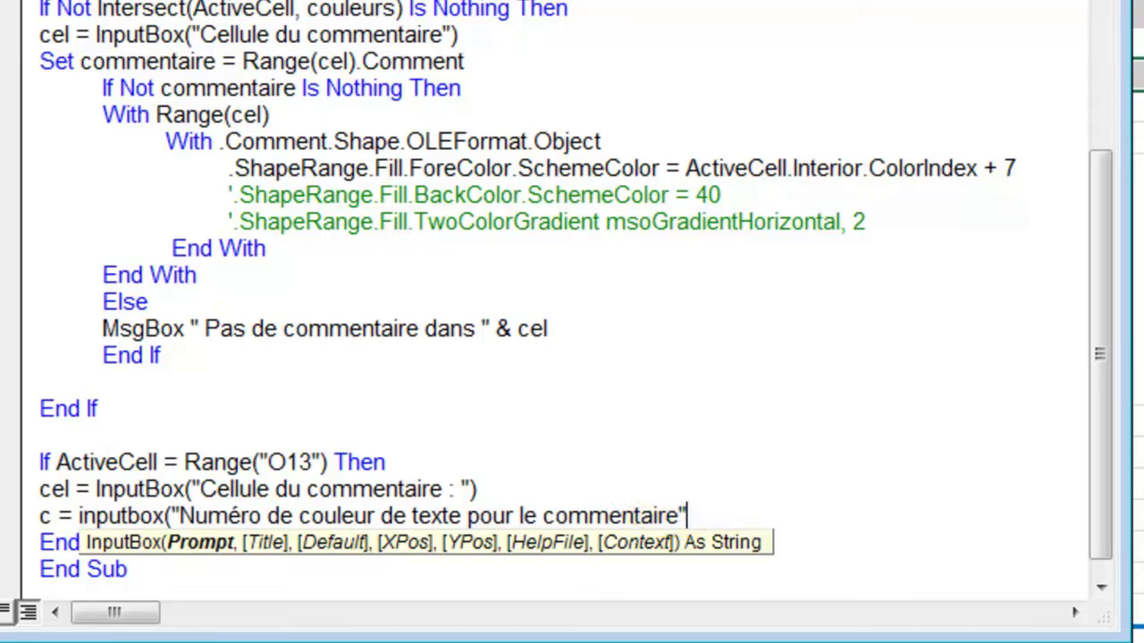
{"action": "type", "text": ")"}
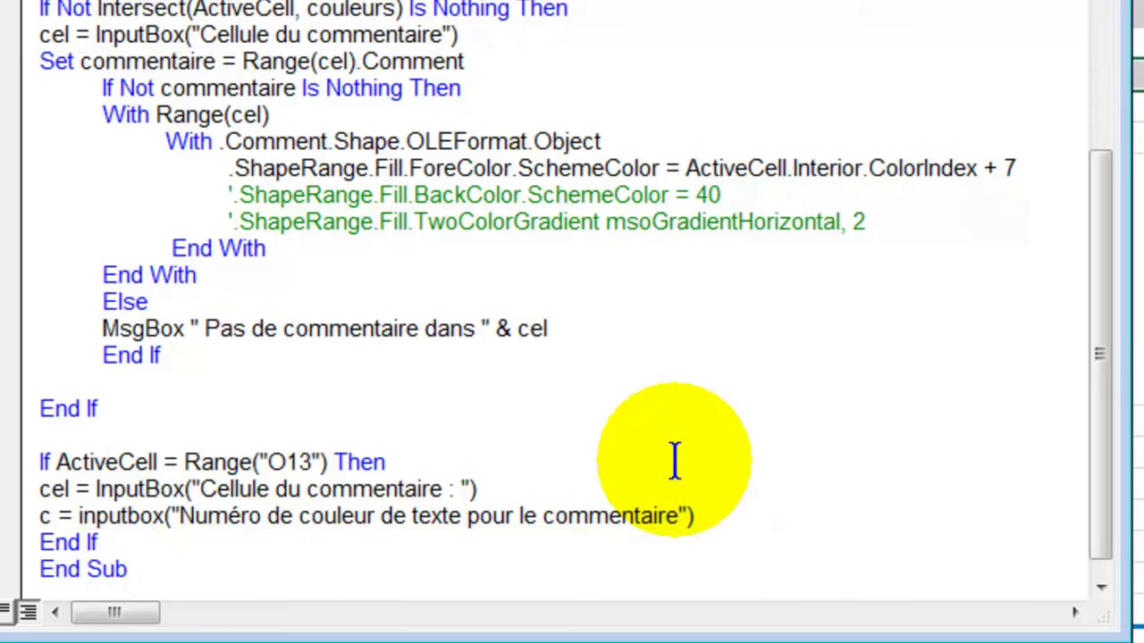
{"action": "key", "text": "Return"}
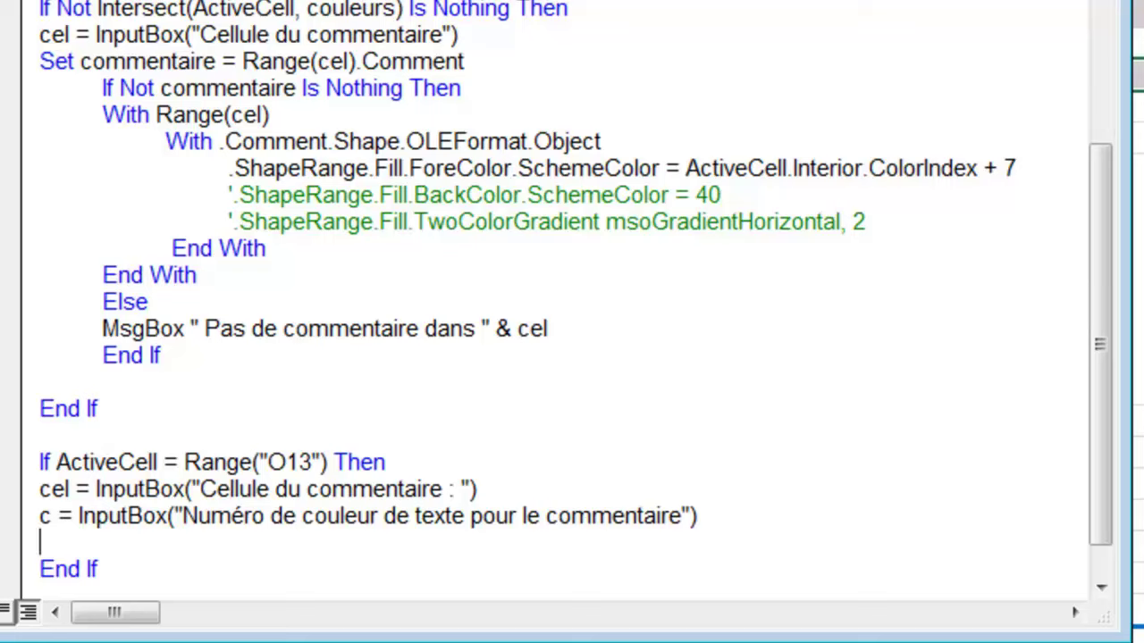
{"action": "type", "text": "set commentaire = range"}
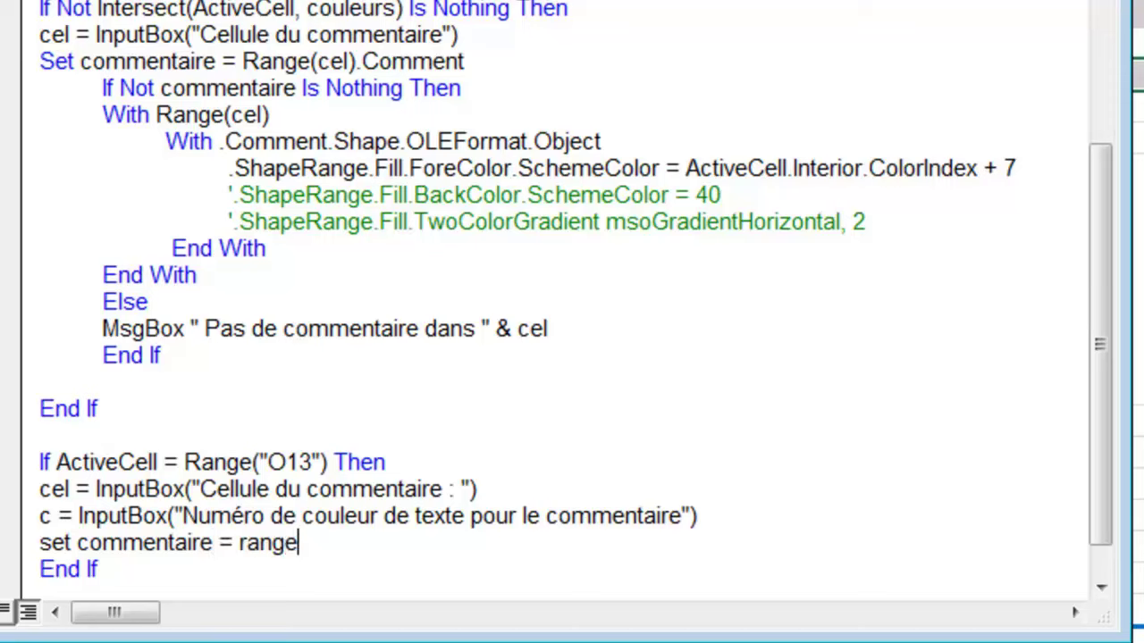
{"action": "type", "text": "(cel"}
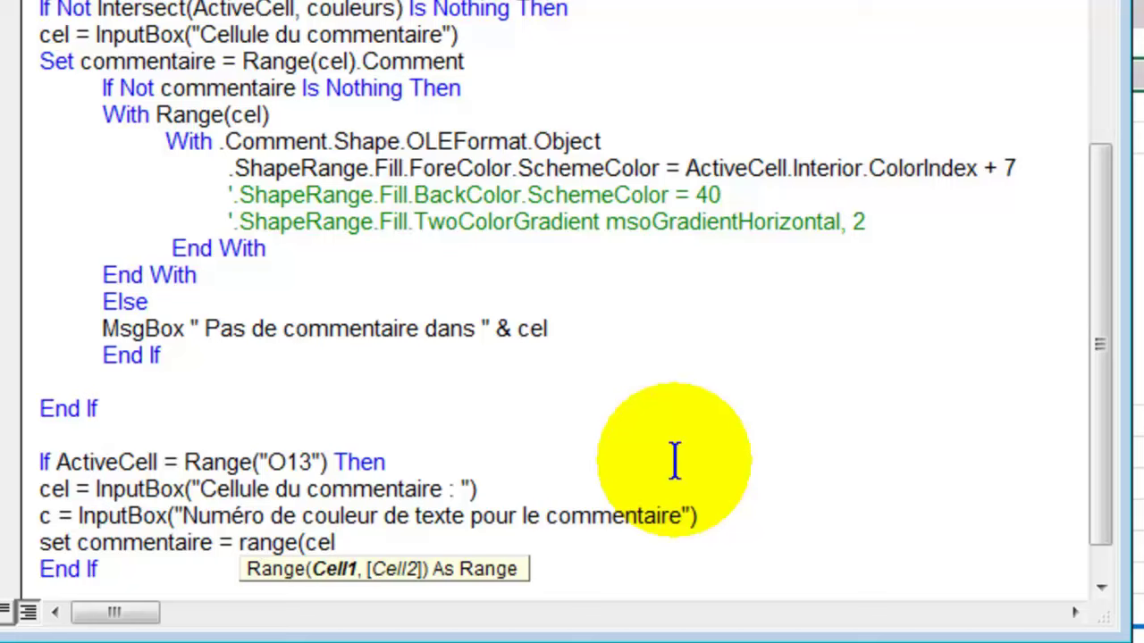
{"action": "type", "text": ").co"}
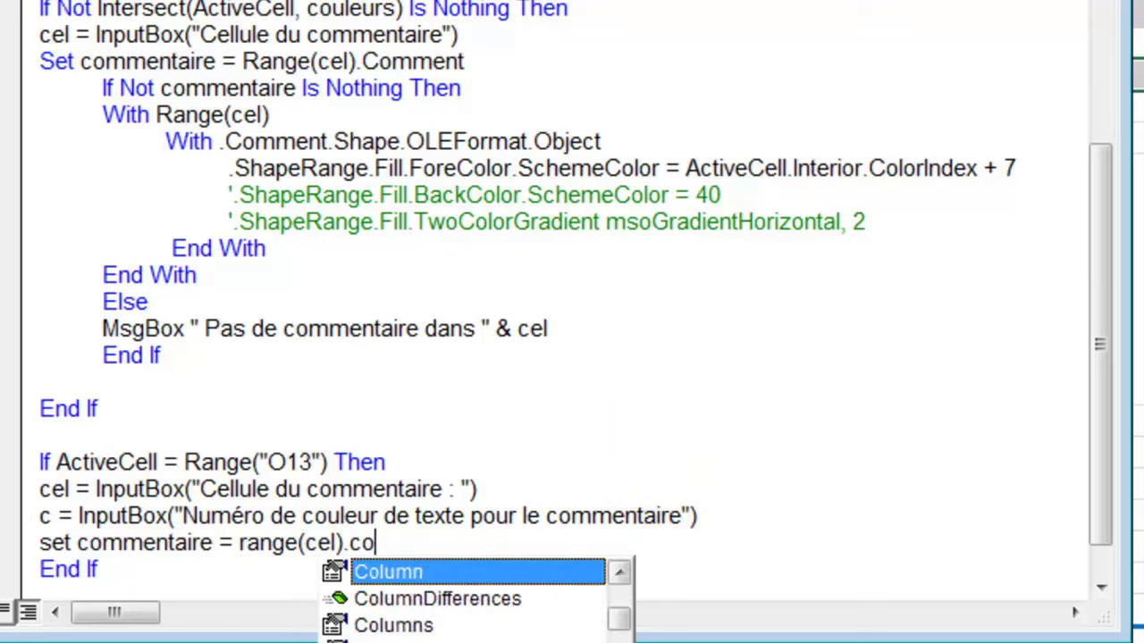
{"action": "type", "text": "mment"}
{"action": "key", "text": "Return"}
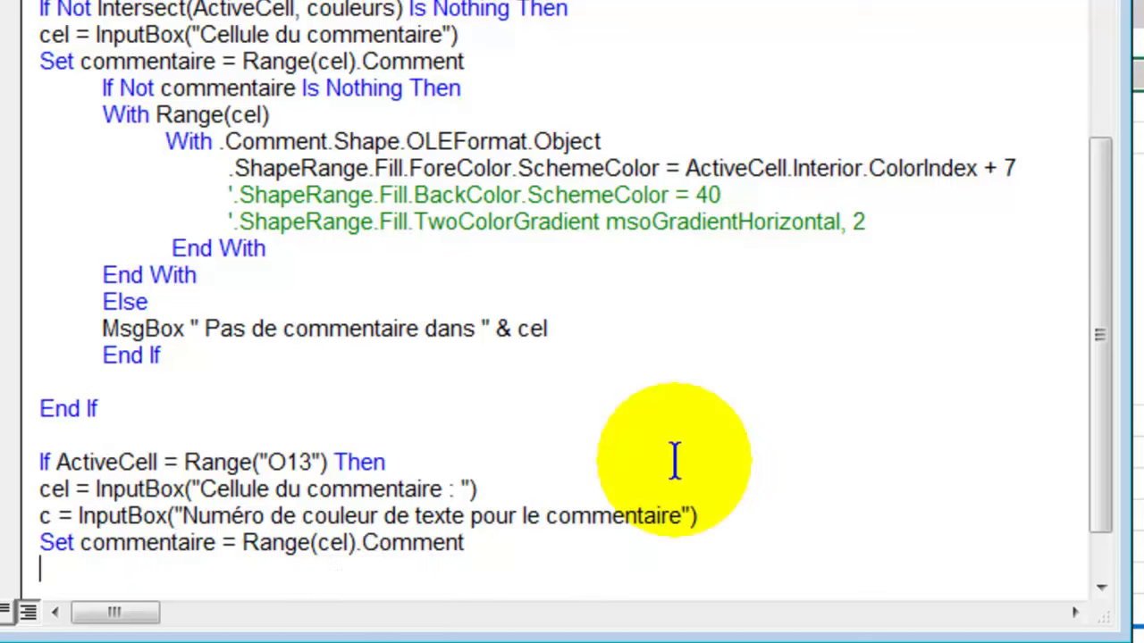
{"action": "scroll", "coordinate": [617, 276], "scroll_direction": "down", "scroll_amount": 1}
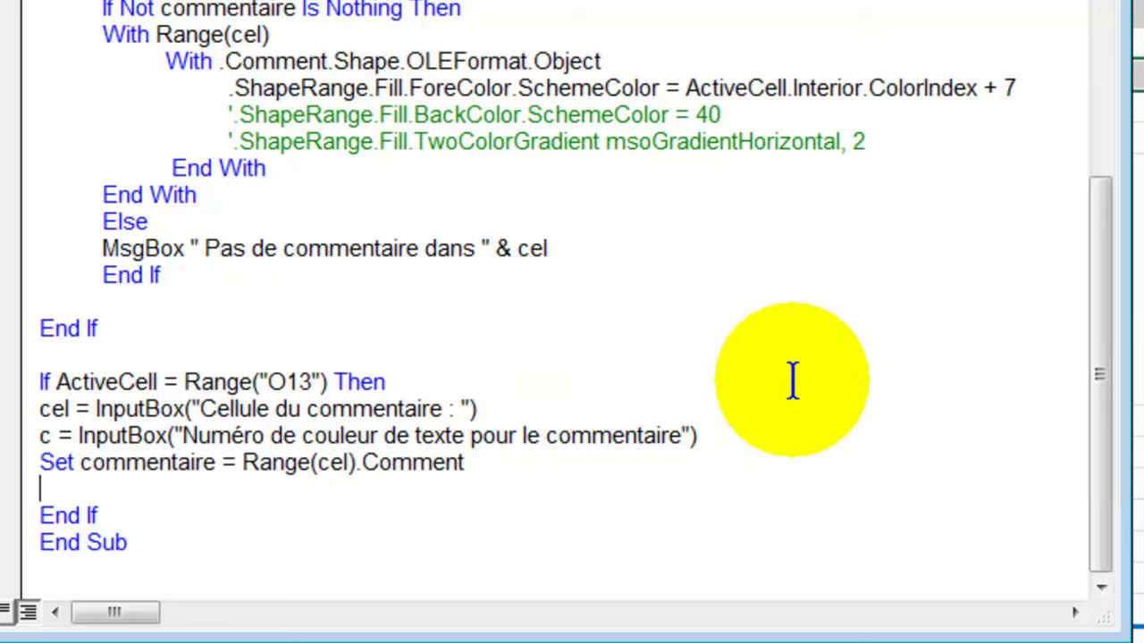
Step: Nest an indented If Not commentaire Is Nothing Then … End If block in the O13 block
{"action": "key", "text": "Tab"}
{"action": "type", "text": "if not"}
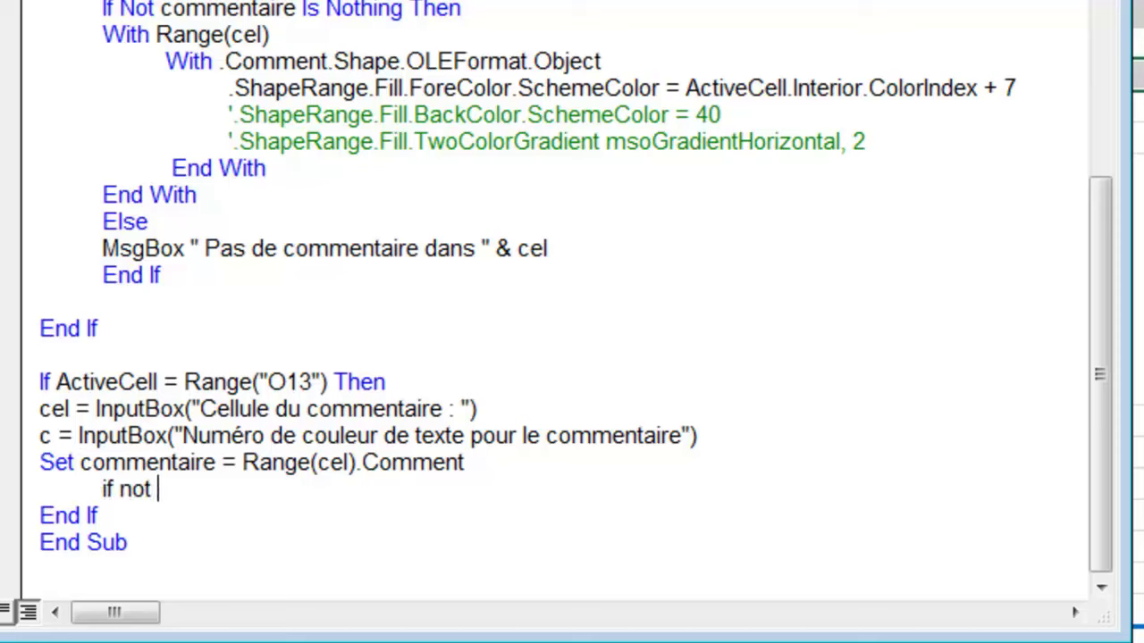
{"action": "type", "text": " commentaire is nothing"}
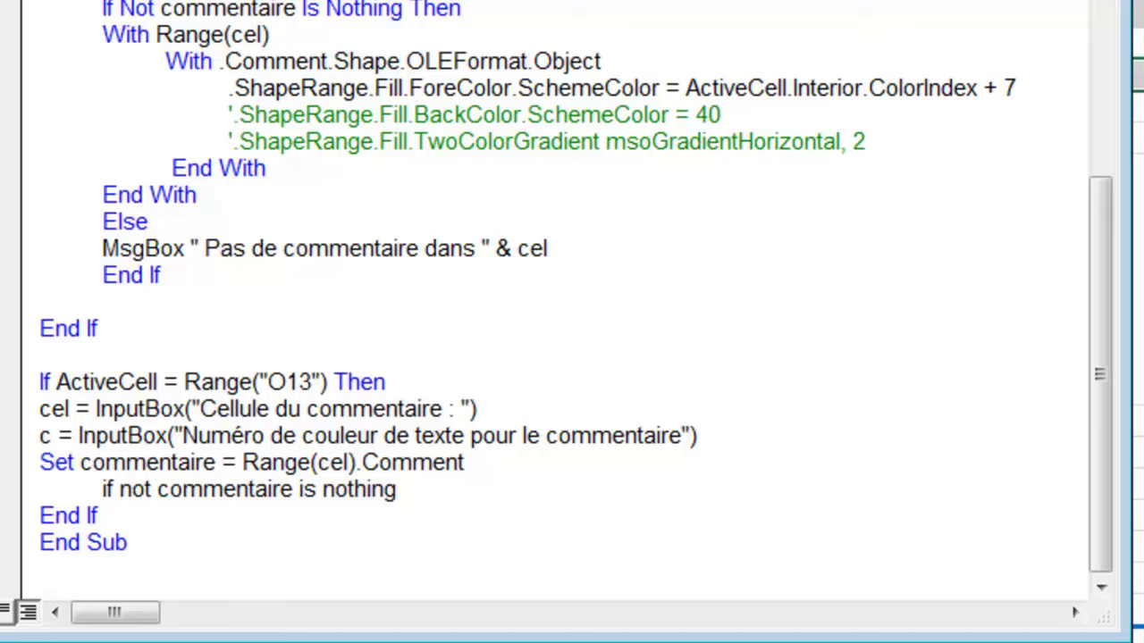
{"action": "type", "text": " then"}
{"action": "key", "text": "Return"}
{"action": "key", "text": "Return"}
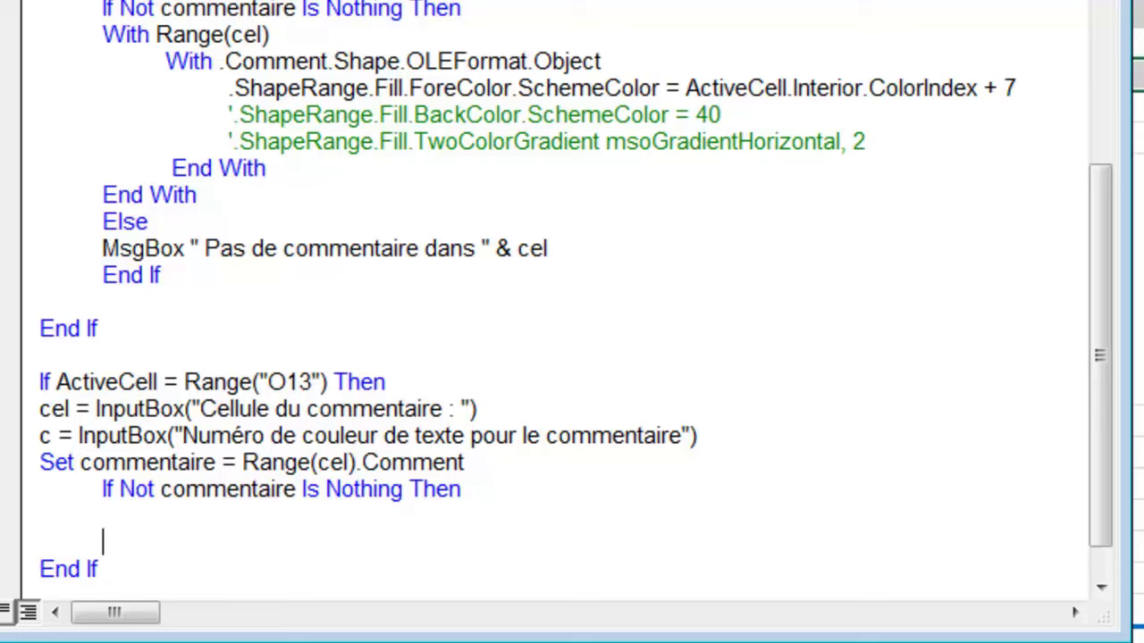
{"action": "type", "text": "endif"}
{"action": "key", "text": "Up"}
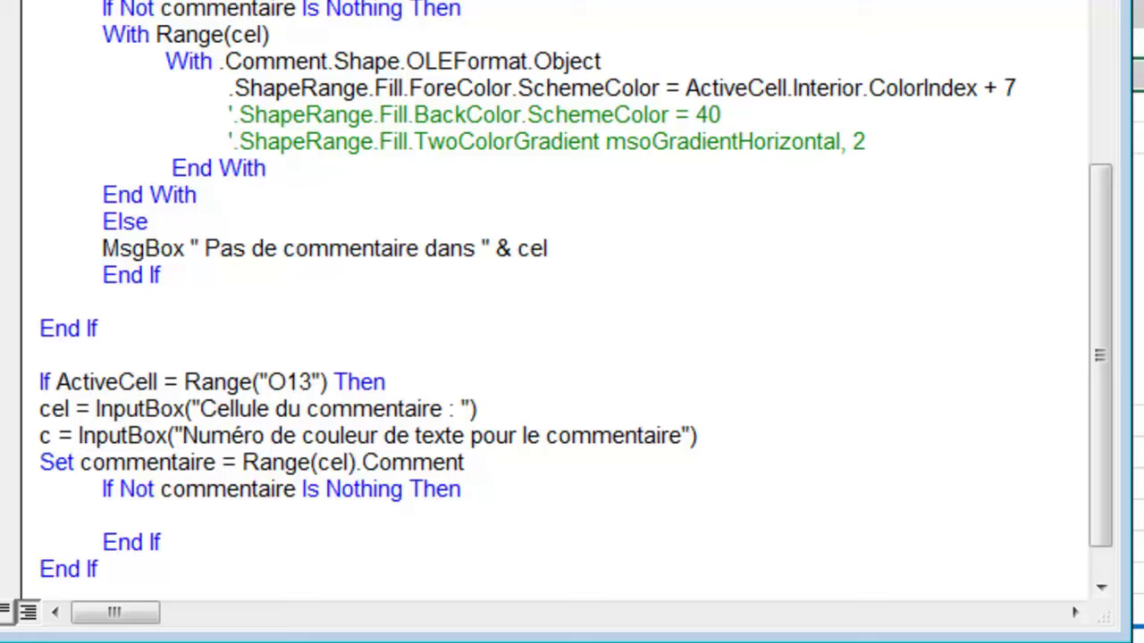
Step: Inside it, set Sheets(1).Range(cel).Comment.Shape.TextFrame.Characters.Font.ColorIndex = c
{"action": "type", "text": "sheets(1)"}
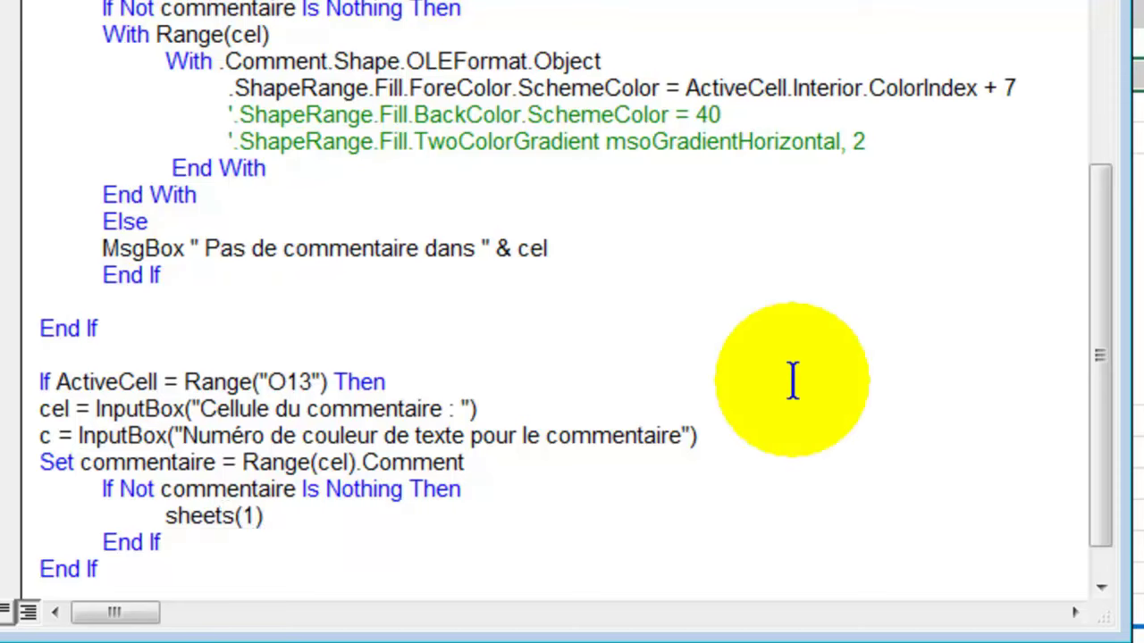
{"action": "type", "text": ".range(cel)"}
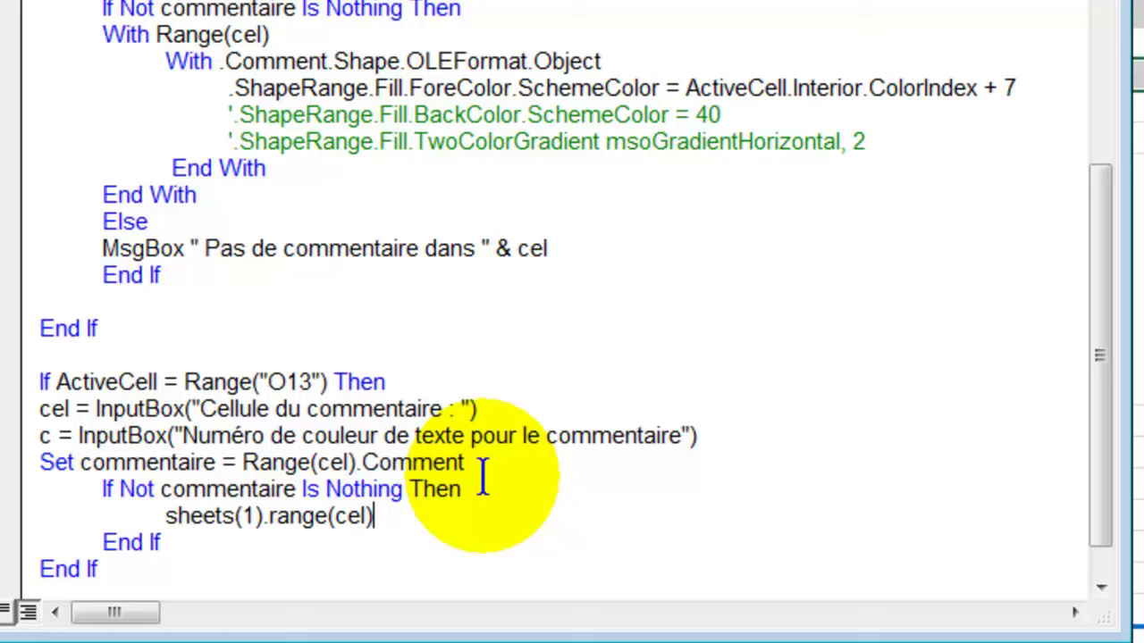
{"action": "type", "text": ".comment"}
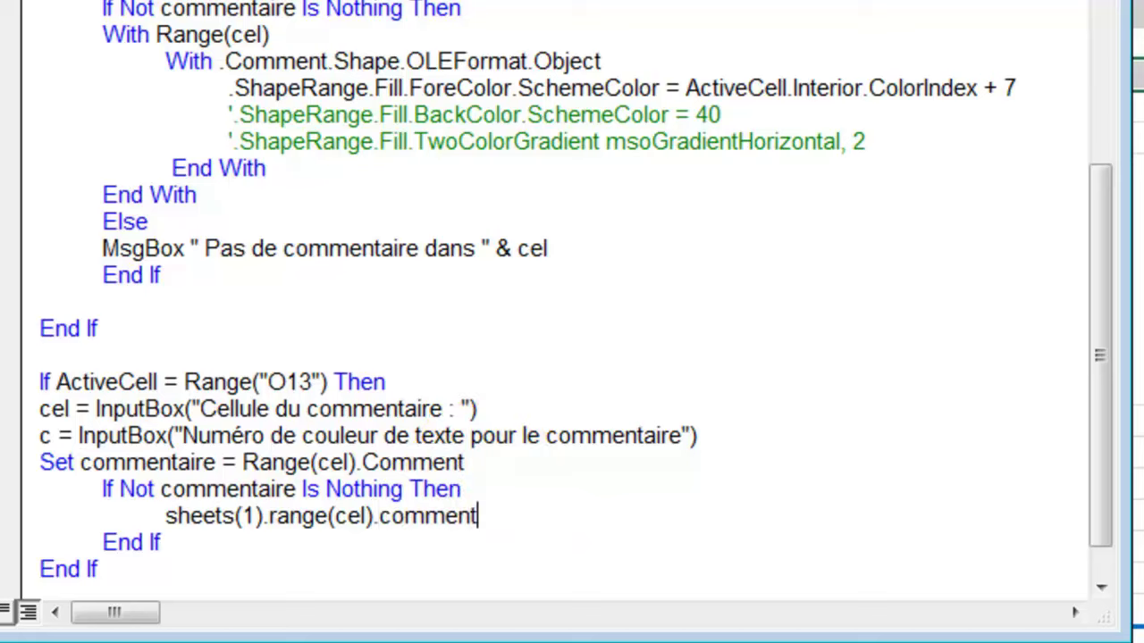
{"action": "type", "text": ".shape"}
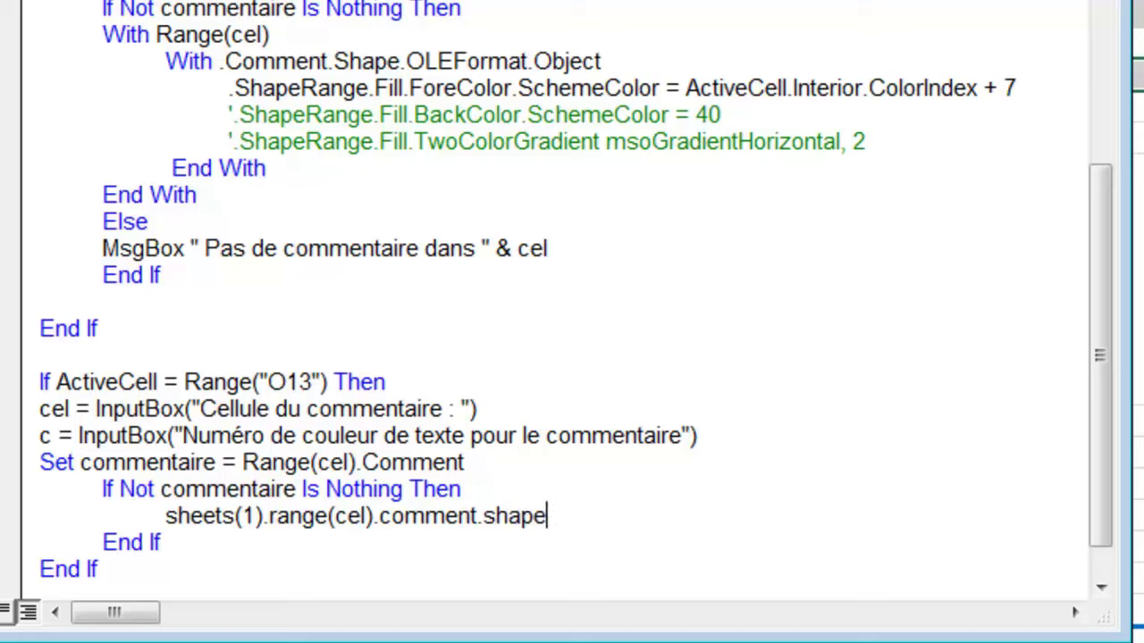
{"action": "type", "text": ".textfra"}
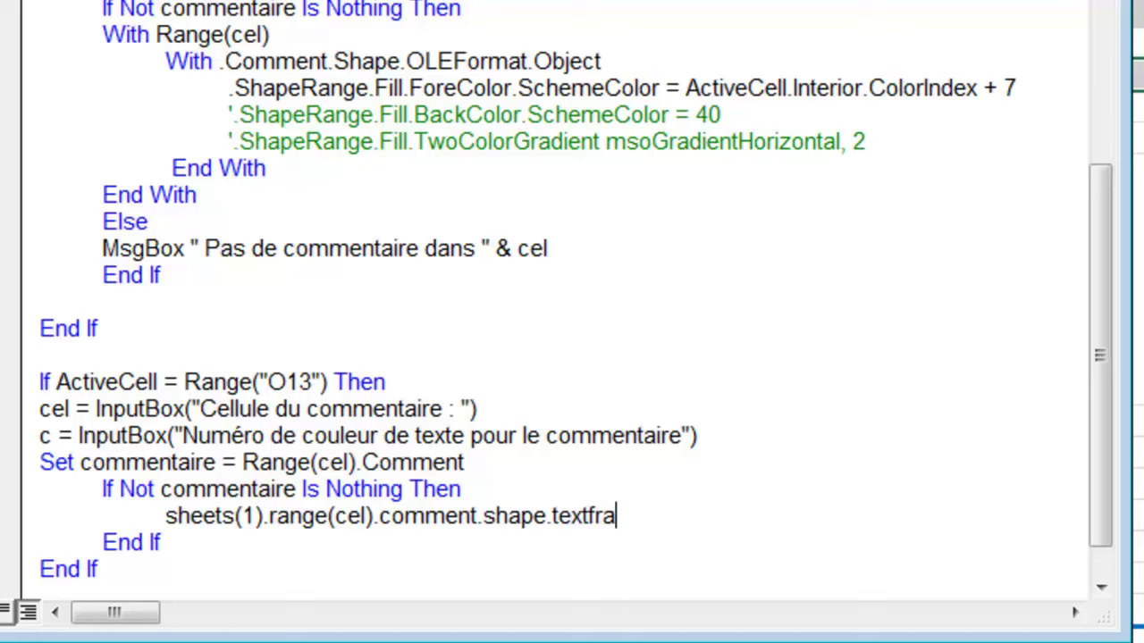
{"action": "type", "text": "me."}
{"action": "type", "text": "ch"}
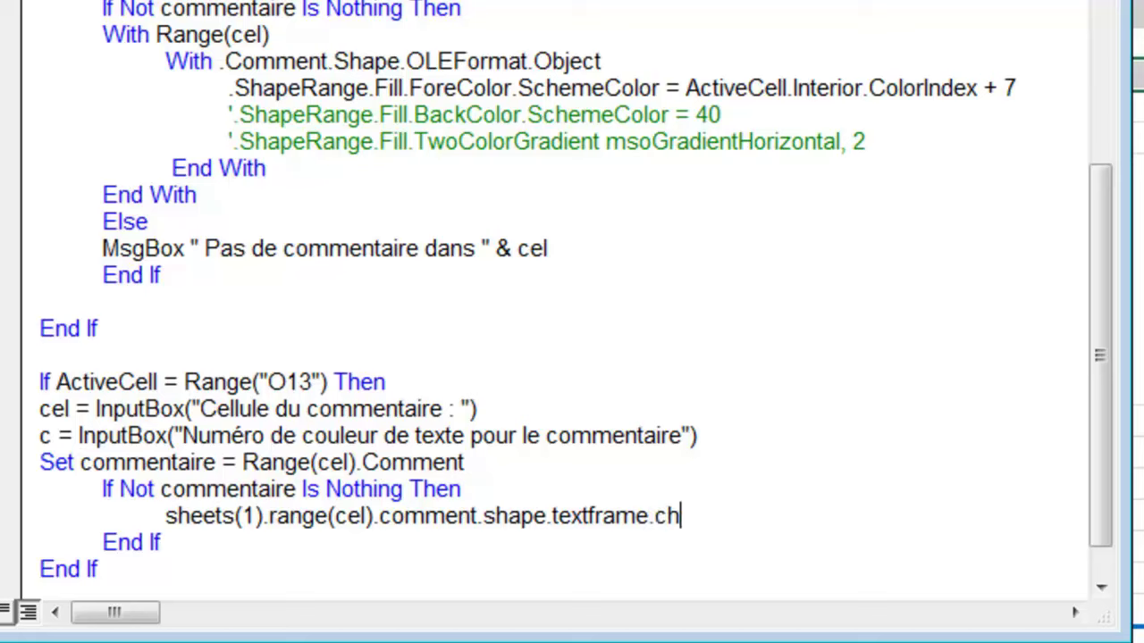
{"action": "type", "text": "aracters.font.colorindex = "}
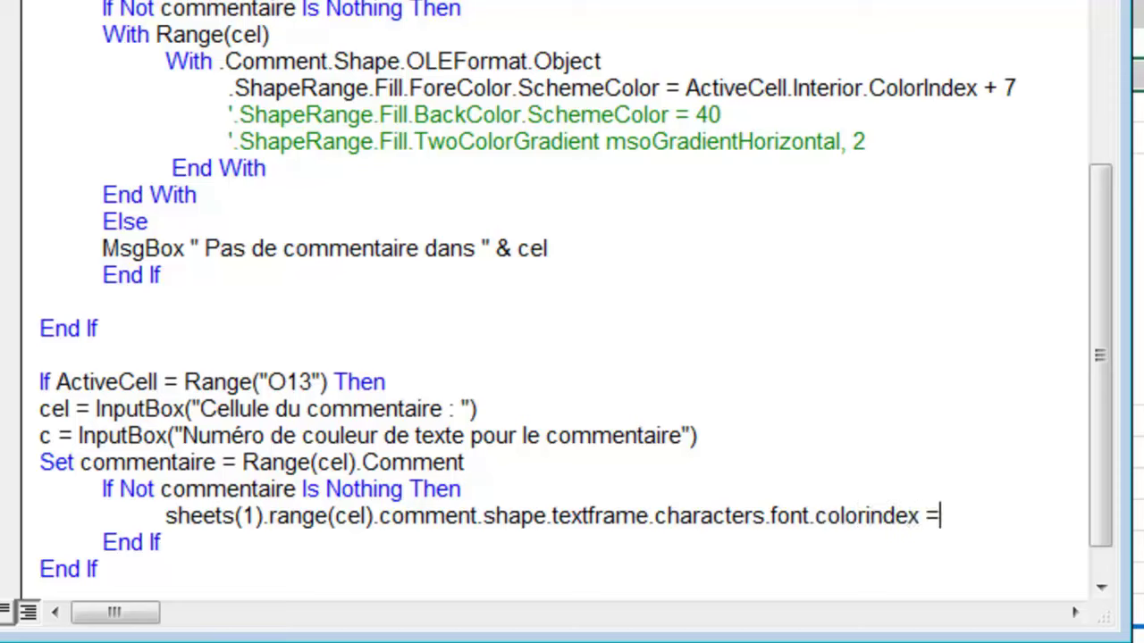
{"action": "type", "text": "c"}
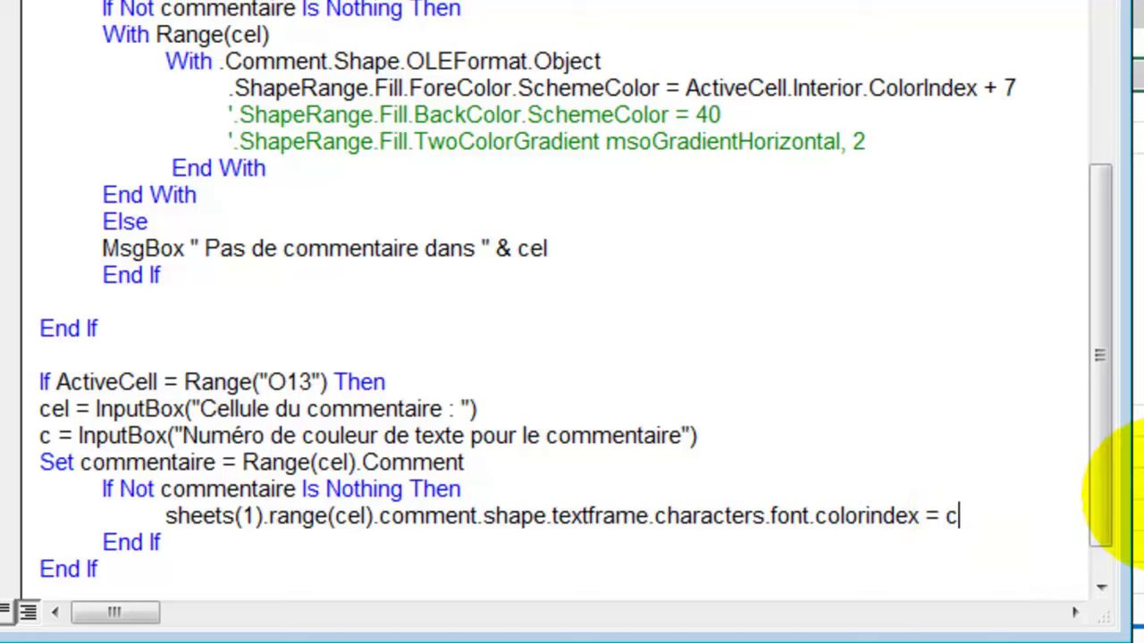
{"action": "key", "text": "Return"}
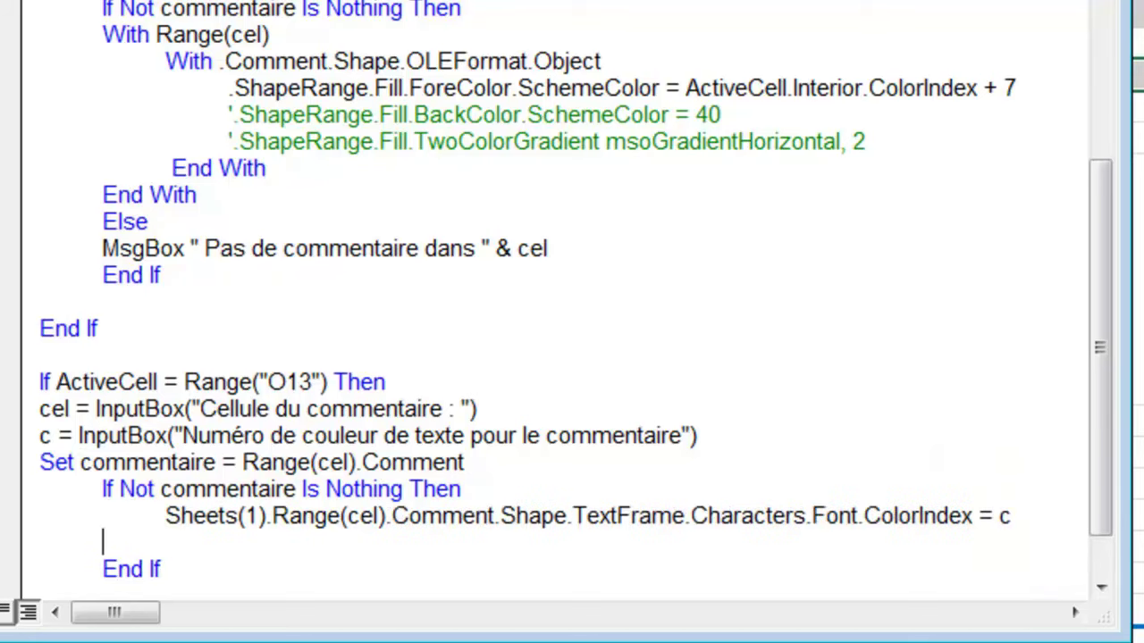
Step: Add an Else branch showing MsgBox "Pas de commentaire dans " & cel
{"action": "type", "text": "else"}
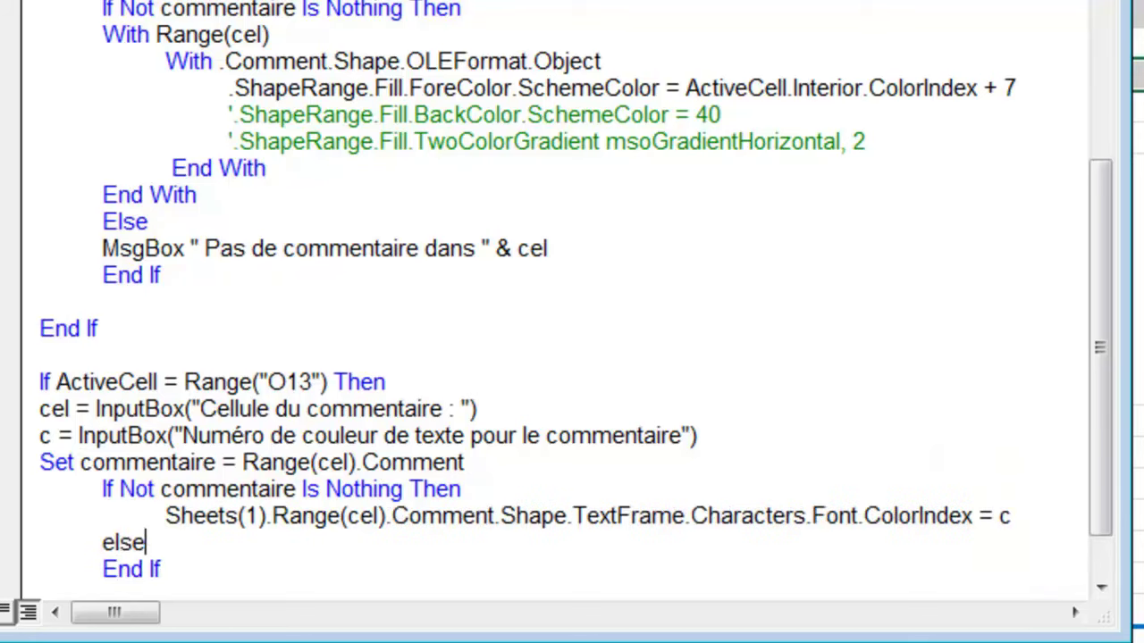
{"action": "key", "text": "Return"}
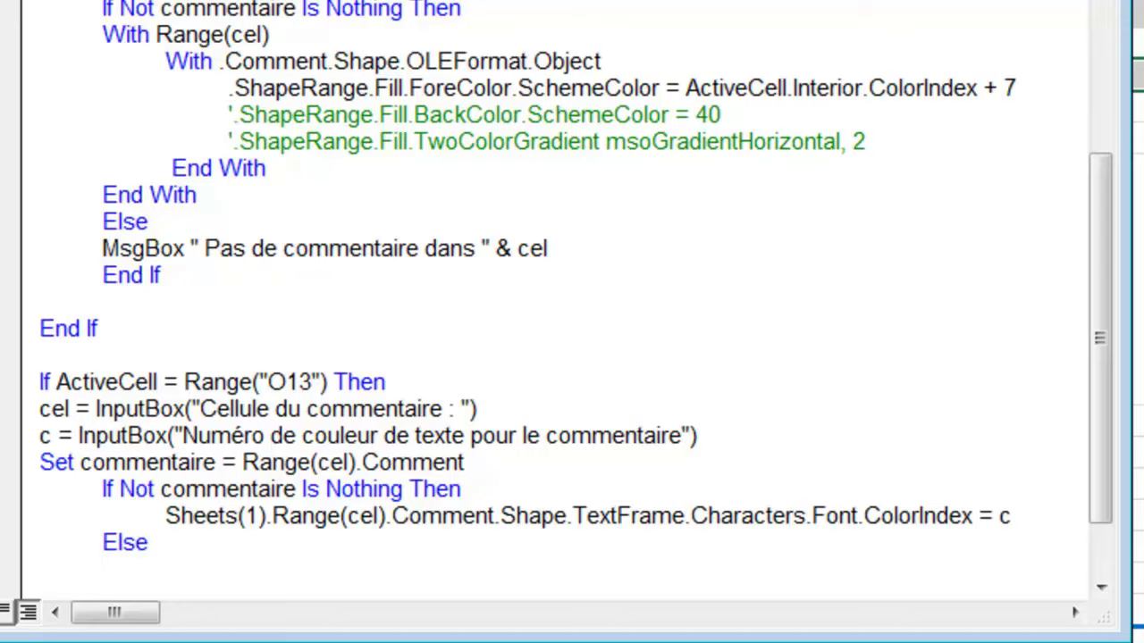
{"action": "scroll", "coordinate": [904, 389], "scroll_direction": "down", "scroll_amount": 2}
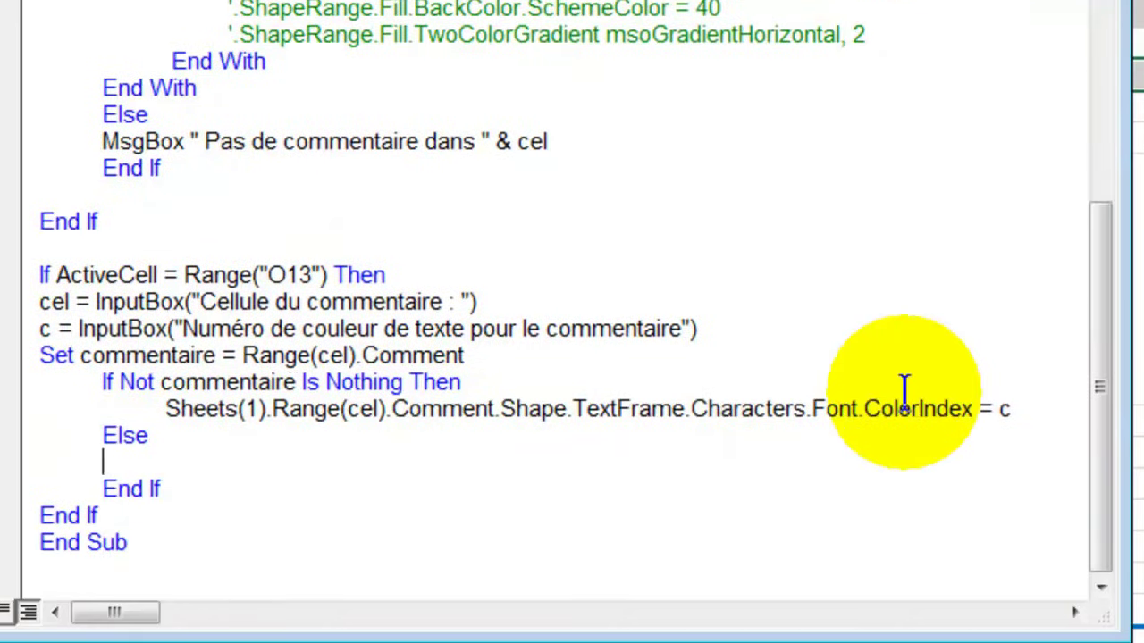
{"action": "type", "text": "msgbox \"P"}
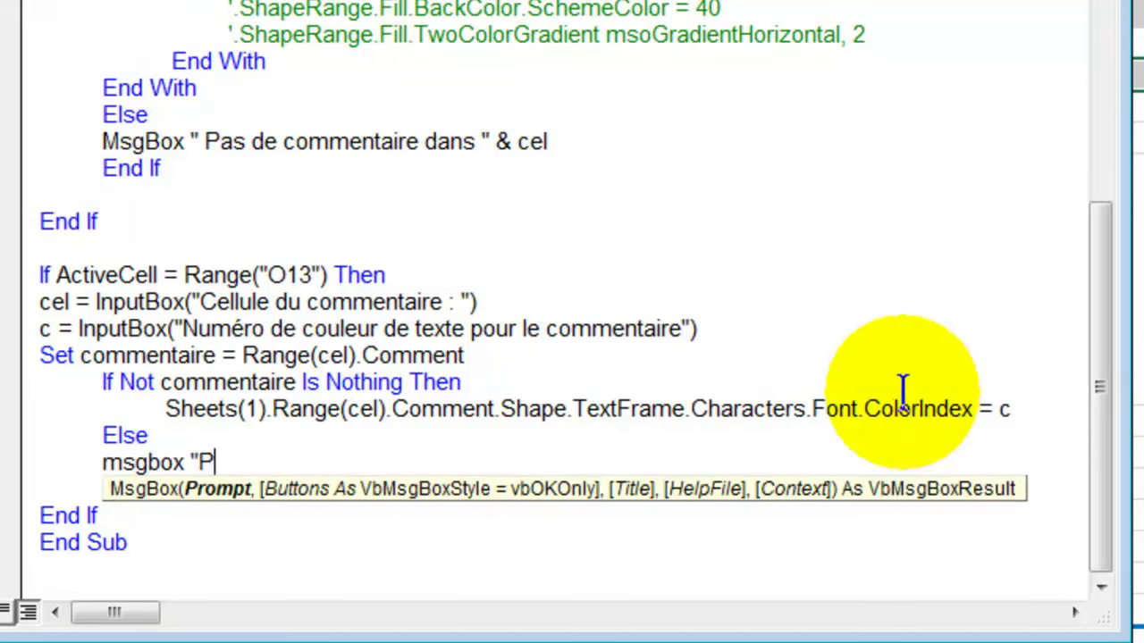
{"action": "type", "text": "as de commentaire dans \" "}
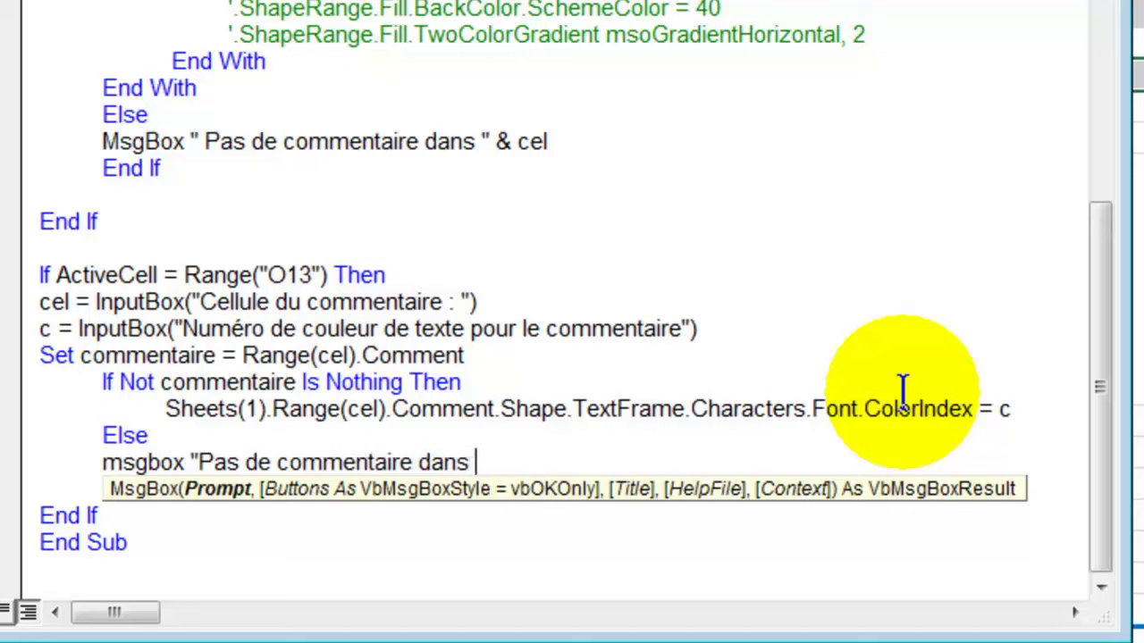
{"action": "type", "text": "& "}
{"action": "type", "text": "cel"}
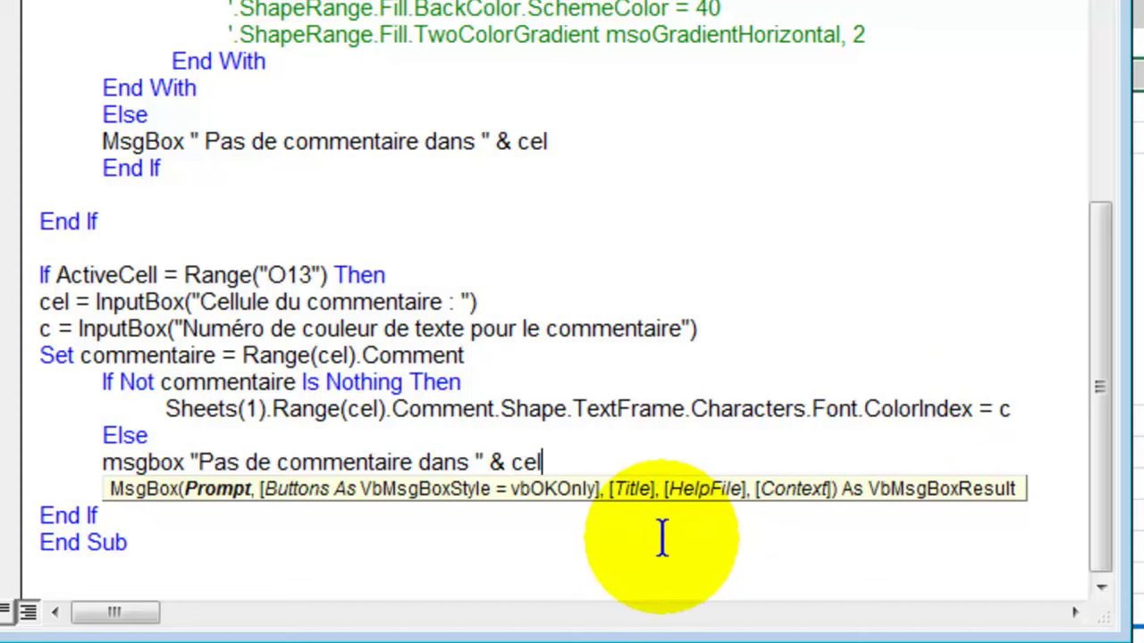
{"action": "left_click", "coordinate": [660, 538]}
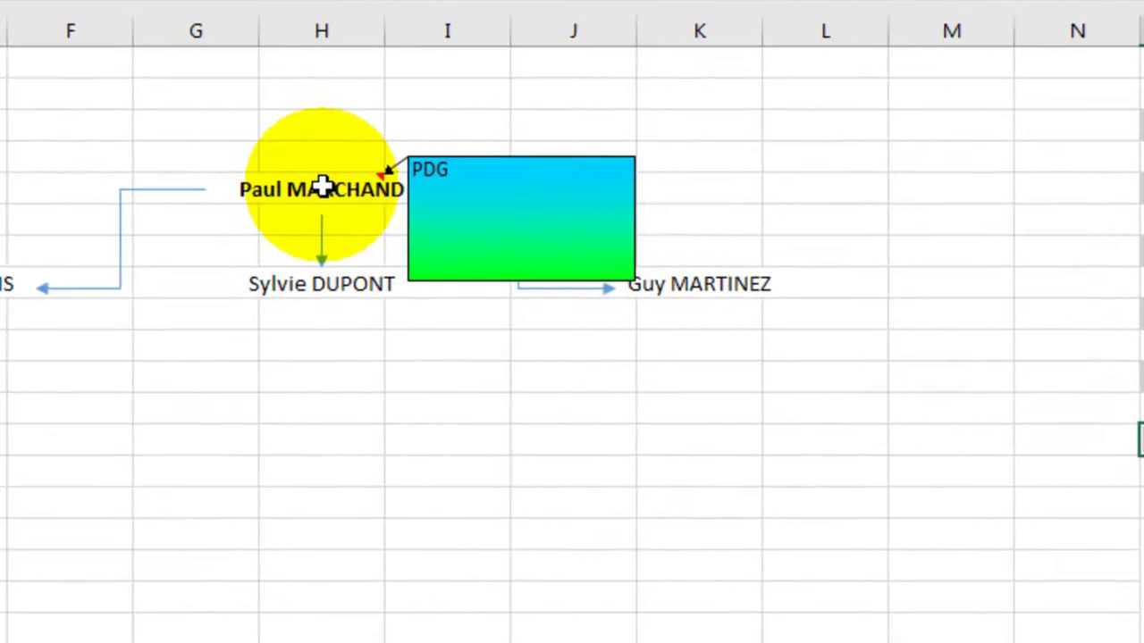
Step: Run the text-colour macro on cell H8 with colour number 3, turning the comment text red
{"action": "left_click_drag", "start_coordinate": [322, 186], "coordinate": [335, 190]}
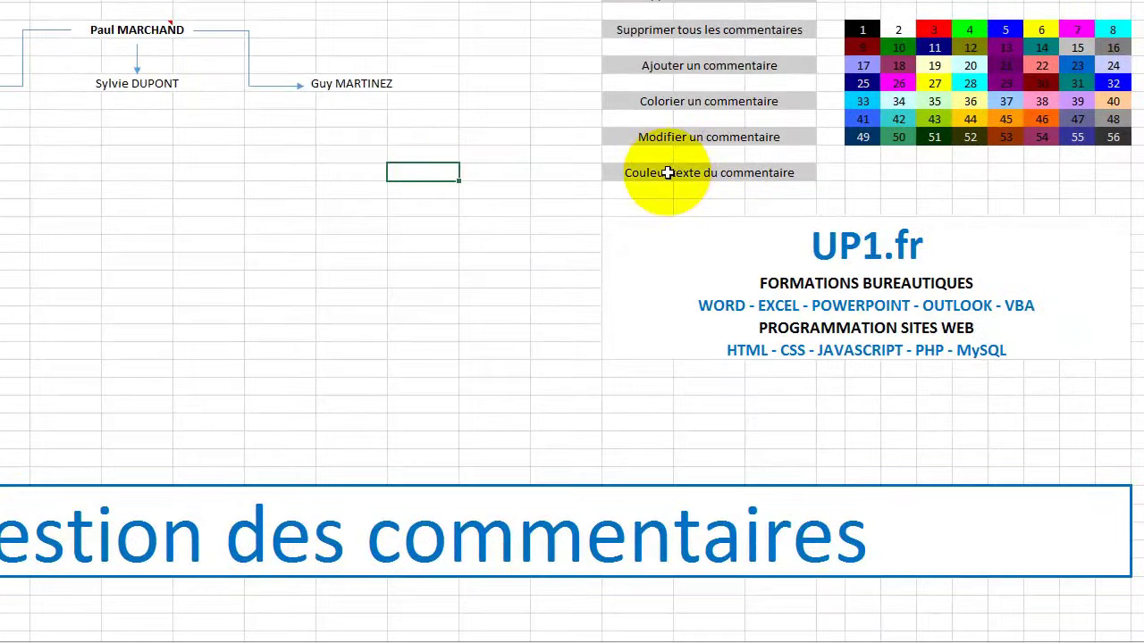
{"action": "left_click", "coordinate": [665, 174]}
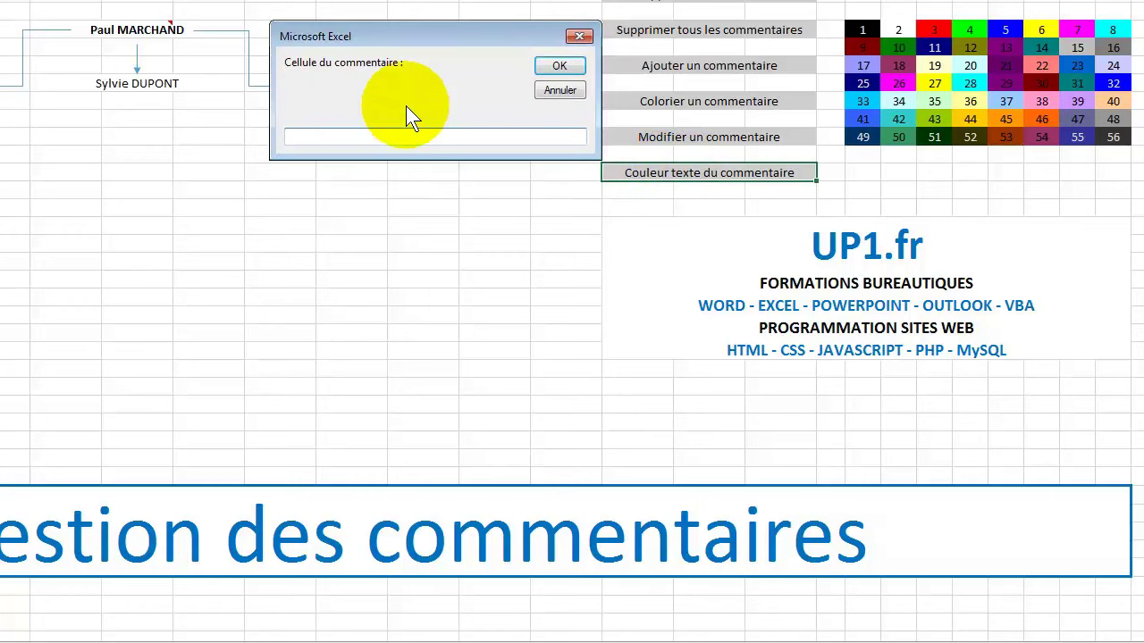
{"action": "type", "text": "h8"}
{"action": "key", "text": "Return"}
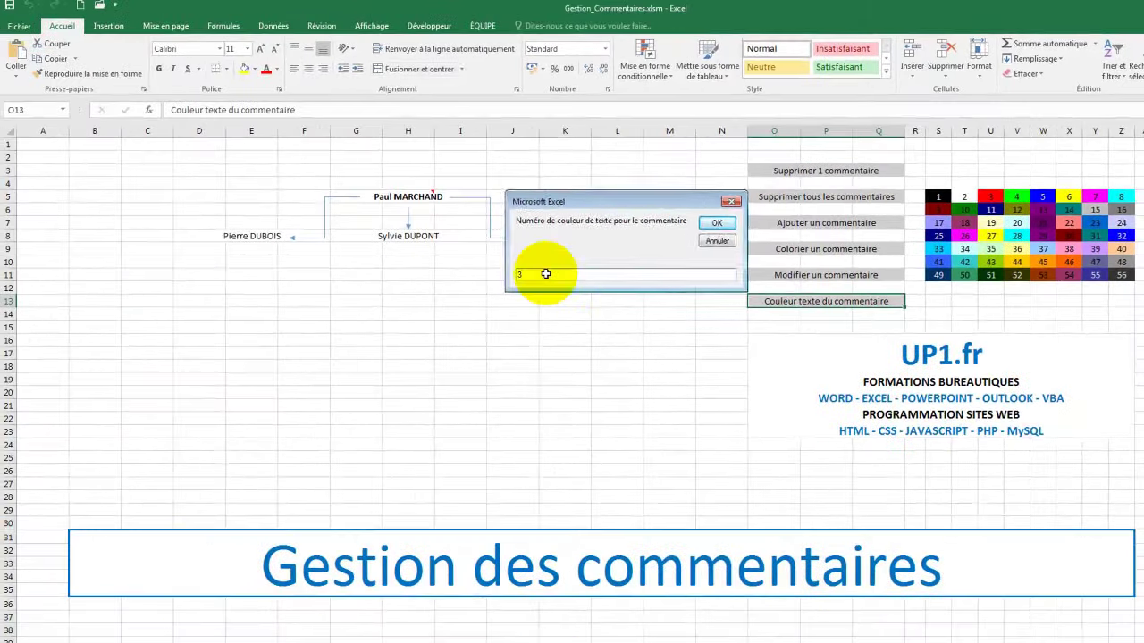
{"action": "key", "text": "Return"}
{"action": "mouse_move", "coordinate": [415, 196]}
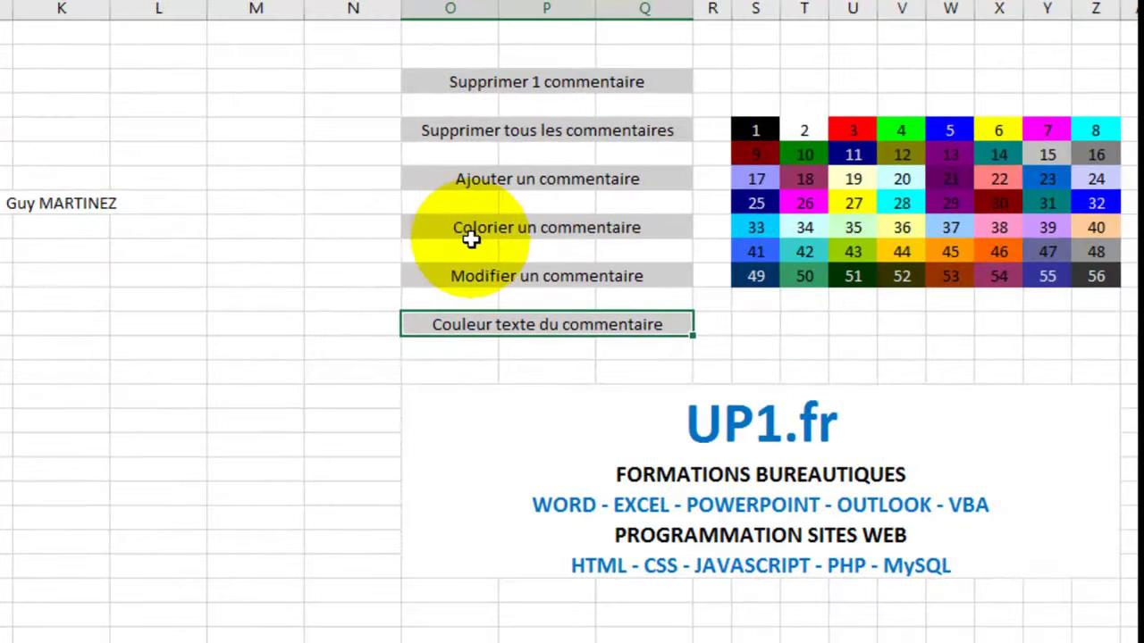
Step: Run the comment-colouring macro with palette colour 19 on H5, giving a blue-yellow gradient
{"action": "left_click", "coordinate": [469, 237]}
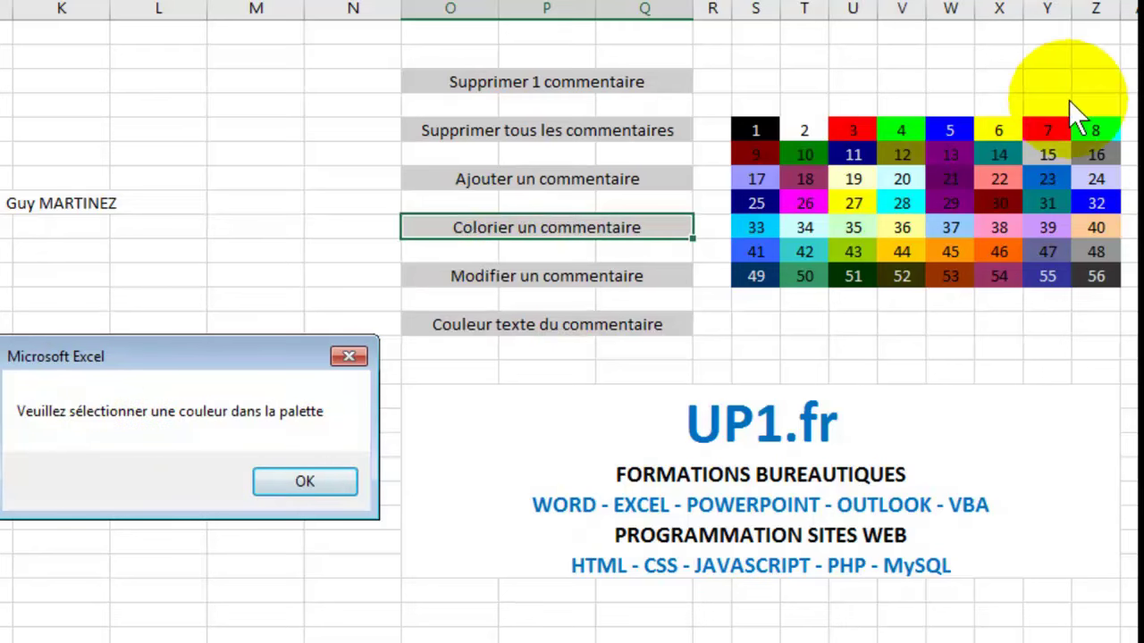
{"action": "left_click", "coordinate": [313, 480]}
{"action": "left_click", "coordinate": [315, 483]}
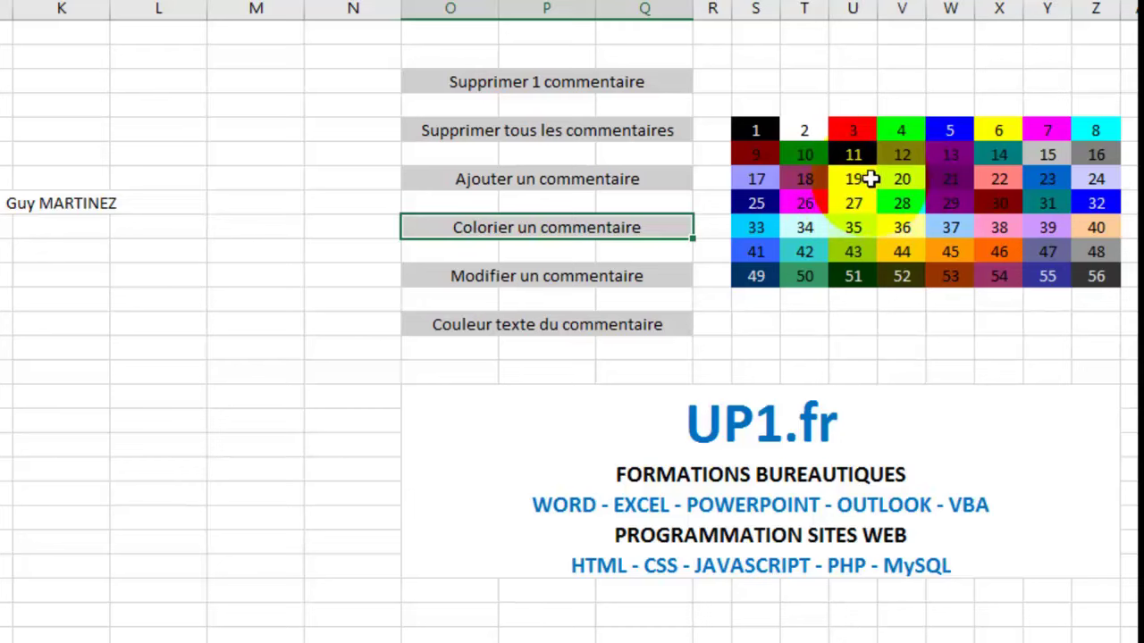
{"action": "left_click", "coordinate": [868, 178]}
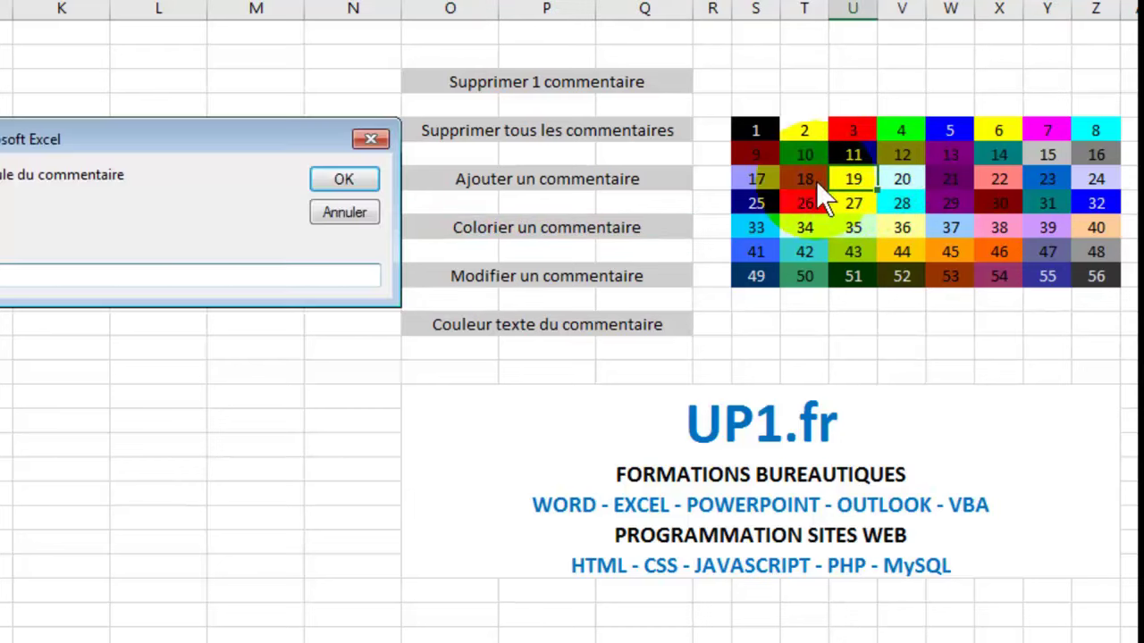
{"action": "type", "text": "h"}
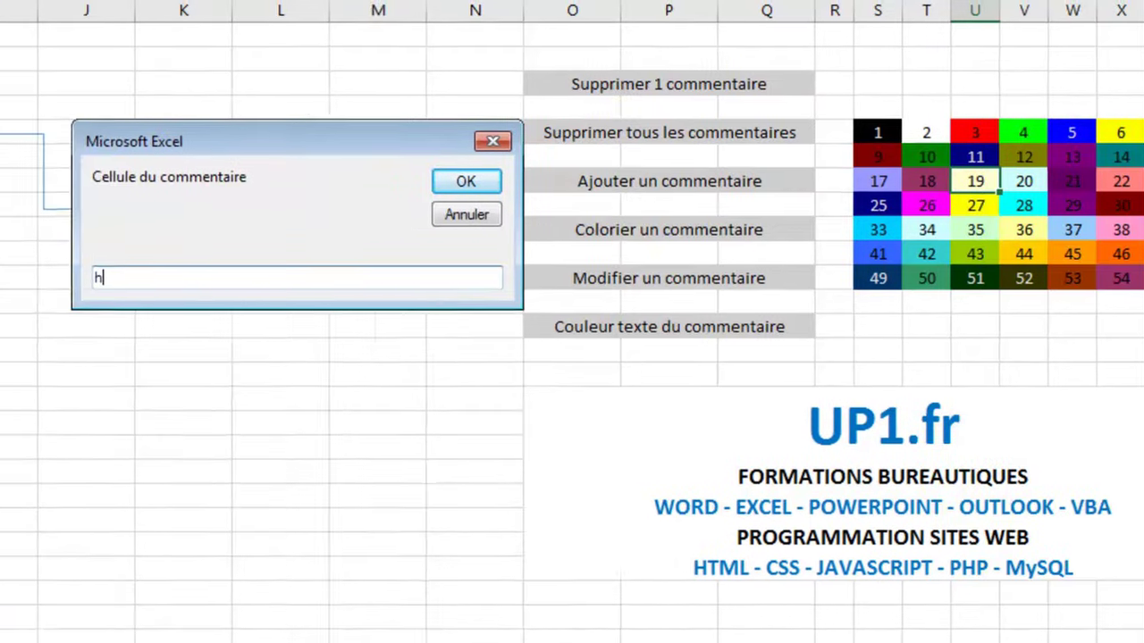
{"action": "type", "text": "5"}
{"action": "key", "text": "Return"}
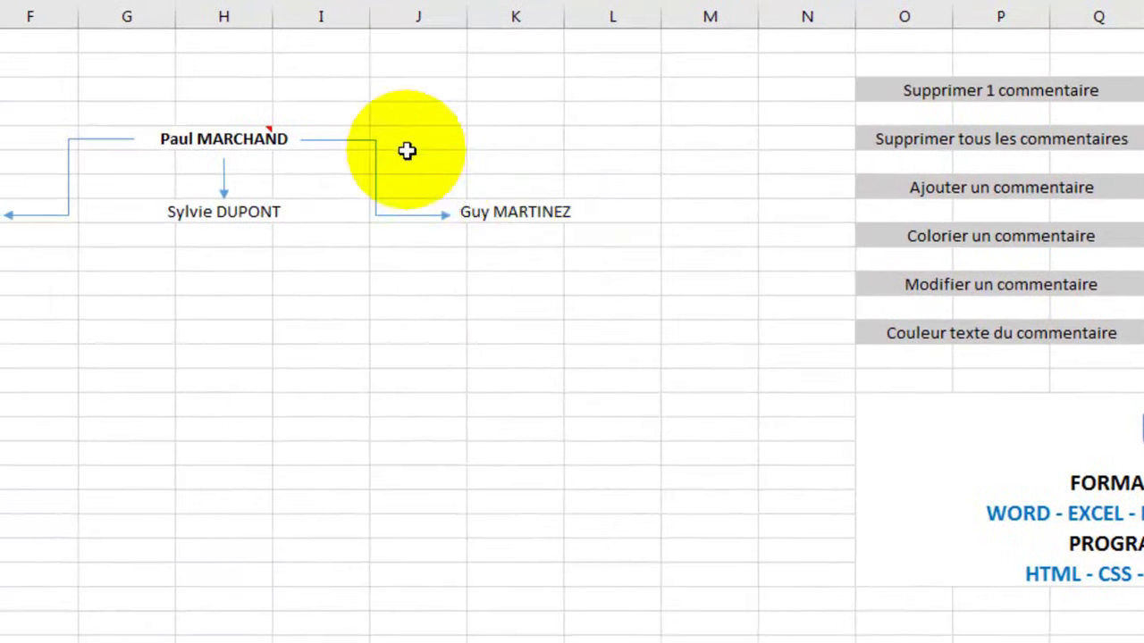
{"action": "mouse_move", "coordinate": [225, 140]}
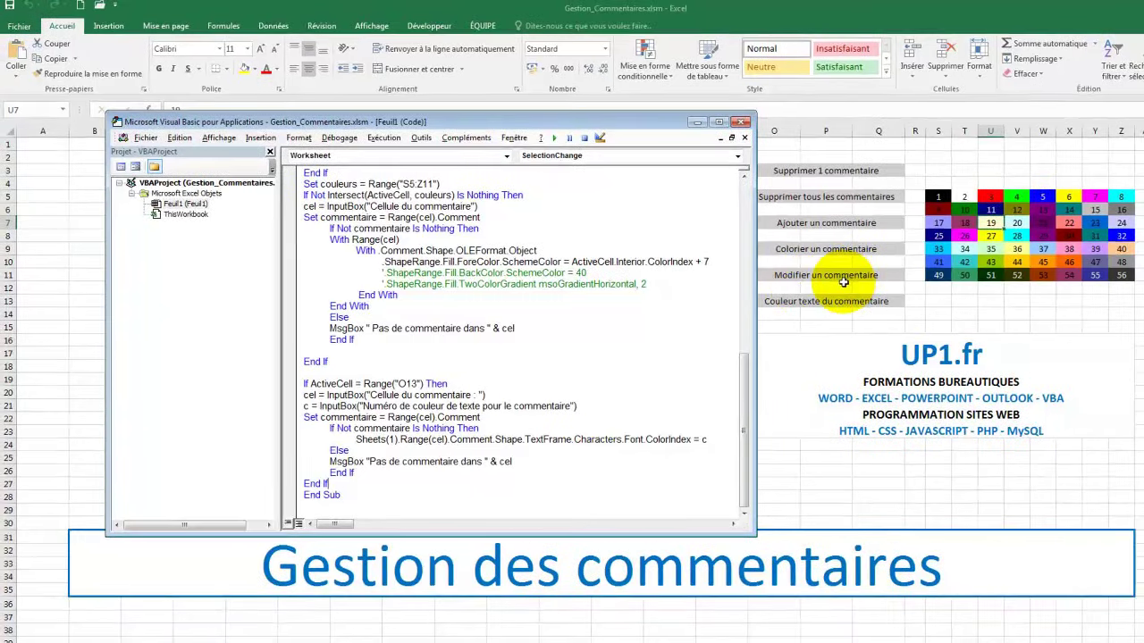
Step: Check in the worksheet that the Modifier un commentaire label sits in cell O11
{"action": "key", "text": "Return"}
{"action": "key", "text": "Return"}
{"action": "key", "text": "Return"}
{"action": "key", "text": "Return"}
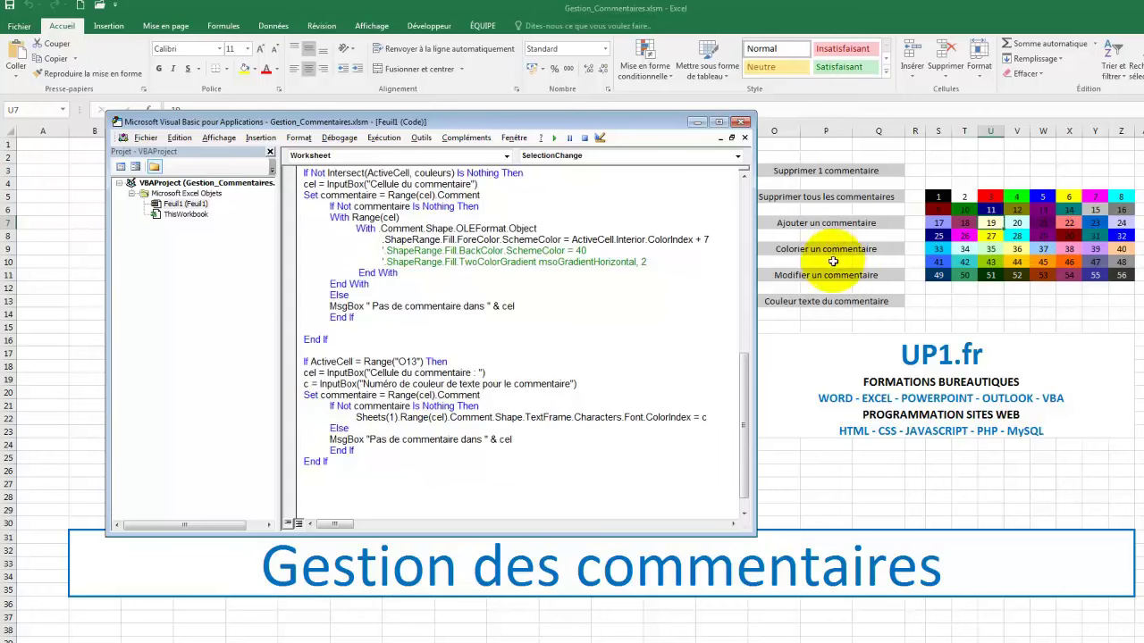
{"action": "left_click", "coordinate": [790, 276]}
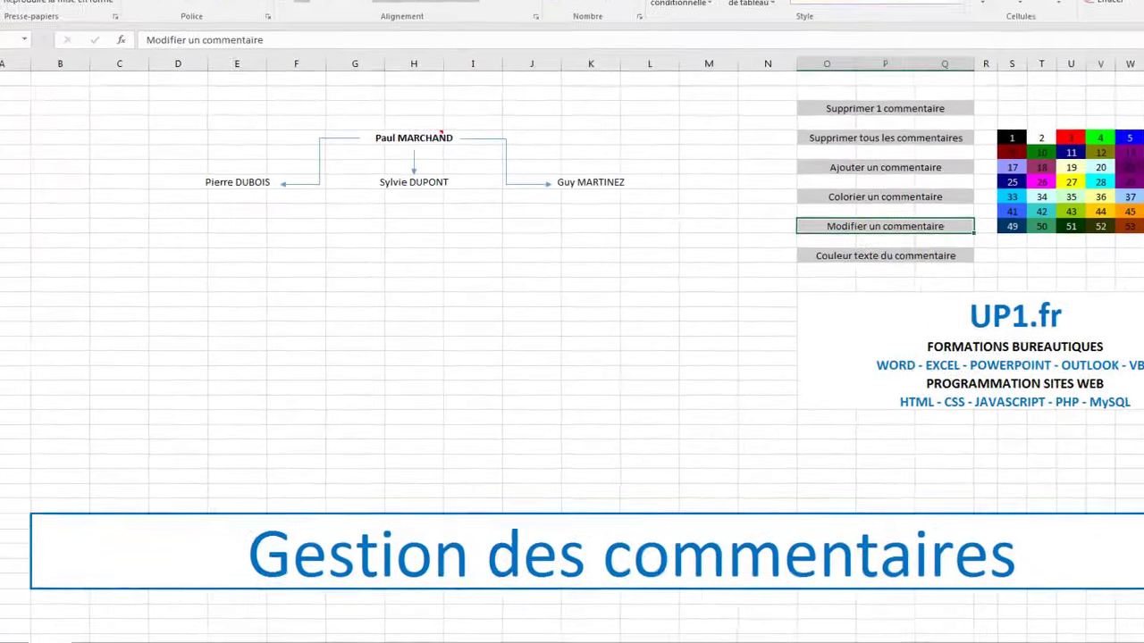
{"action": "key", "text": "alt+F11"}
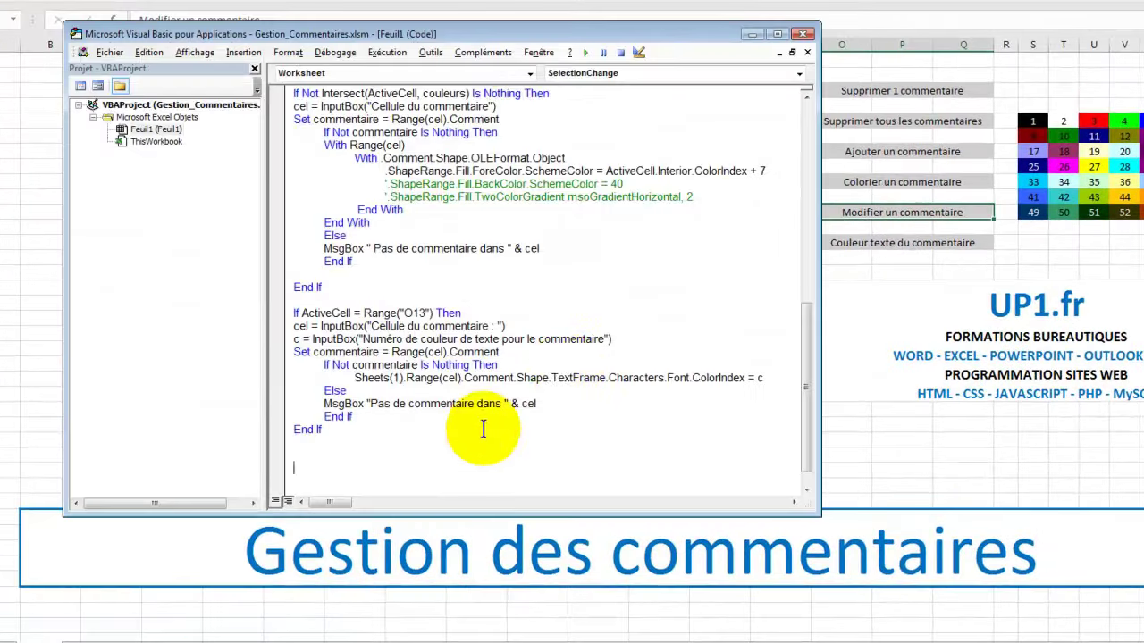
Step: Below the O13 block, add an empty If ActiveCell = Range("O11") Then … End If block
{"action": "scroll", "coordinate": [572, 376], "scroll_direction": "down", "scroll_amount": 1}
{"action": "left_click", "coordinate": [306, 431]}
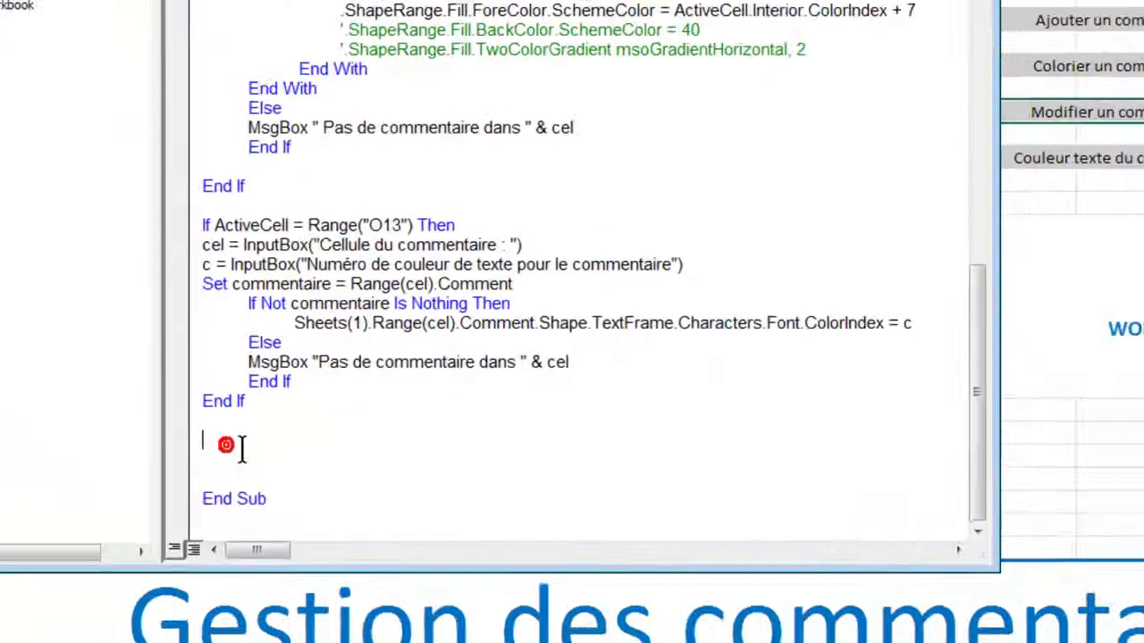
{"action": "type", "text": "i"}
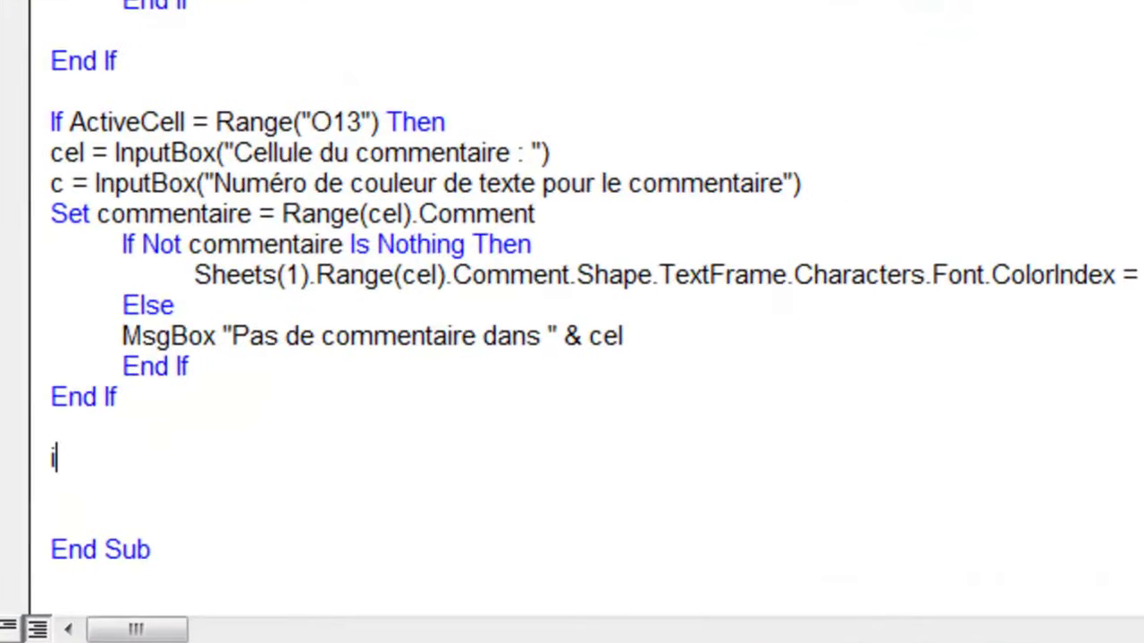
{"action": "type", "text": "f activecell "}
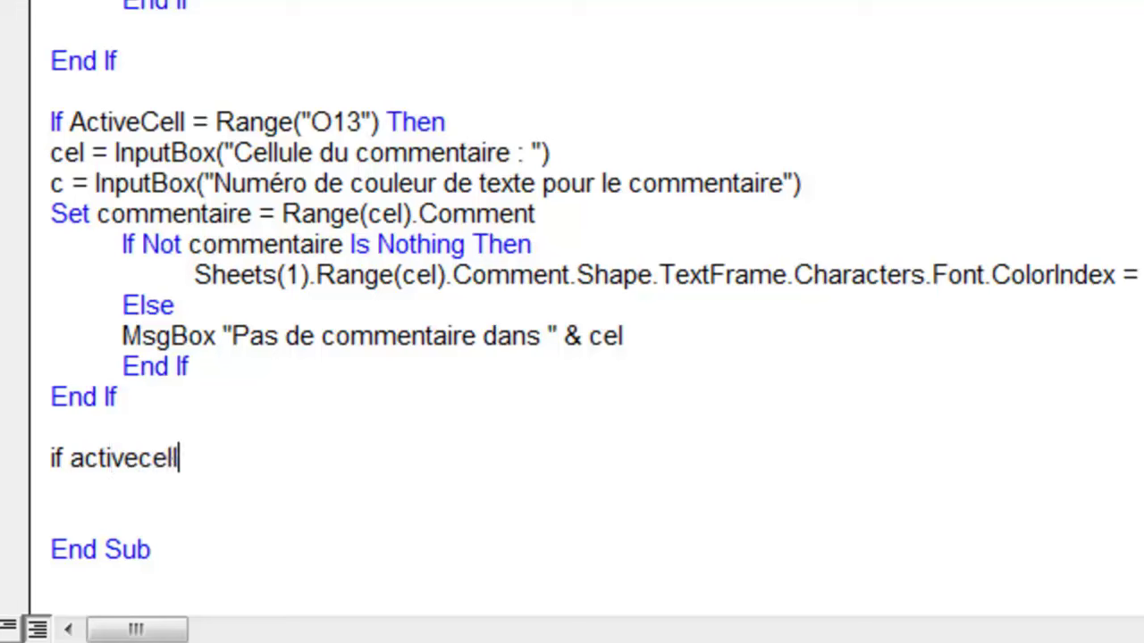
{"action": "type", "text": "= range(\"O11) "}
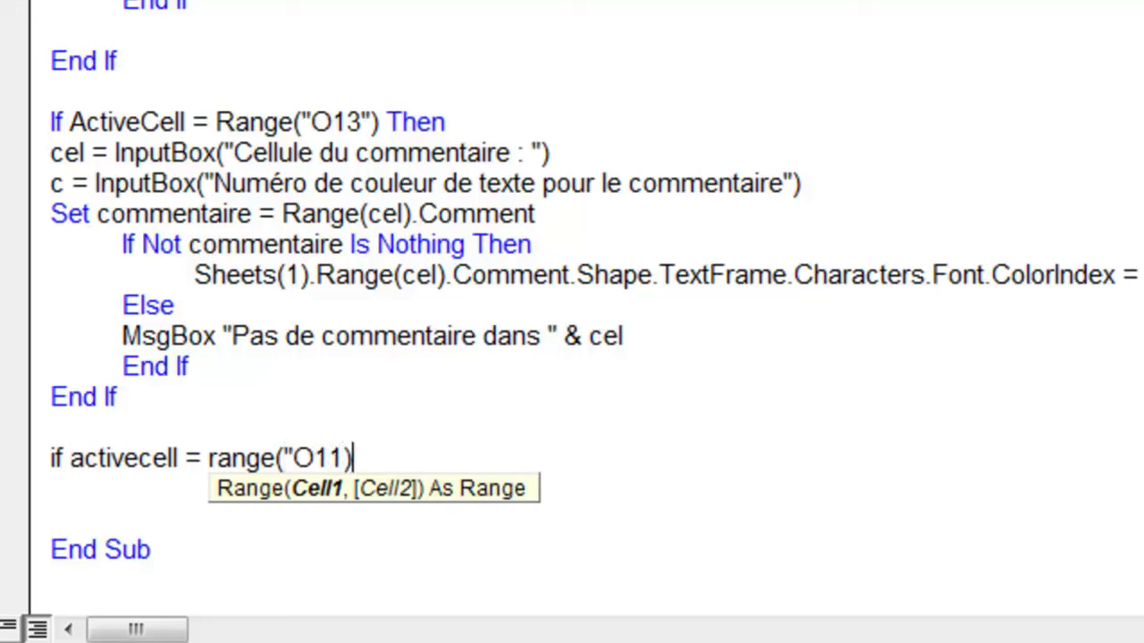
{"action": "type", "text": "then"}
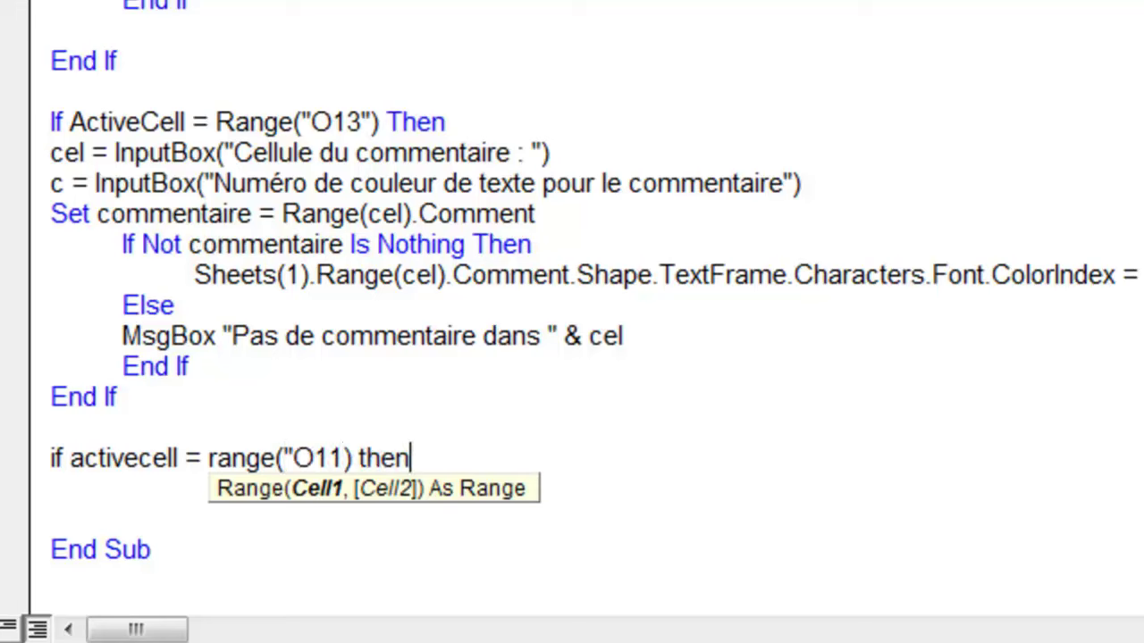
{"action": "key", "text": "Return"}
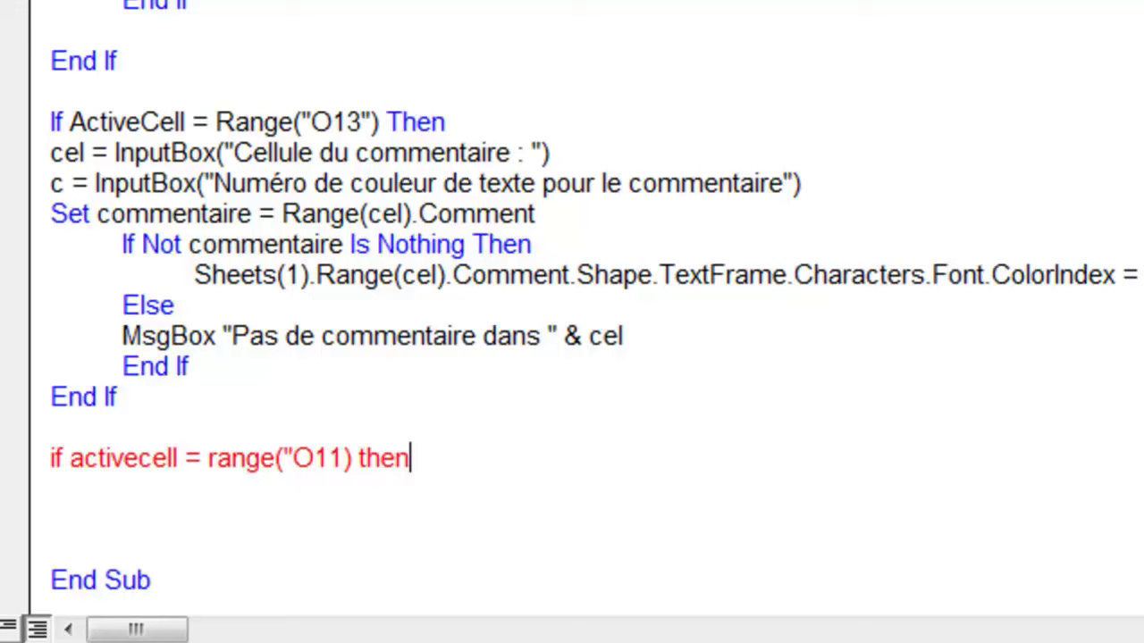
{"action": "key", "text": "Left"}
{"action": "key", "text": "Left"}
{"action": "key", "text": "Left"}
{"action": "key", "text": "Left"}
{"action": "key", "text": "Left"}
{"action": "type", "text": "\""}
{"action": "key", "text": "Right"}
{"action": "key", "text": "Right"}
{"action": "key", "text": "Right"}
{"action": "key", "text": "Right"}
{"action": "key", "text": "Right"}
{"action": "key", "text": "Right"}
{"action": "key", "text": "Return"}
{"action": "key", "text": "Return"}
{"action": "type", "text": "end  if"}
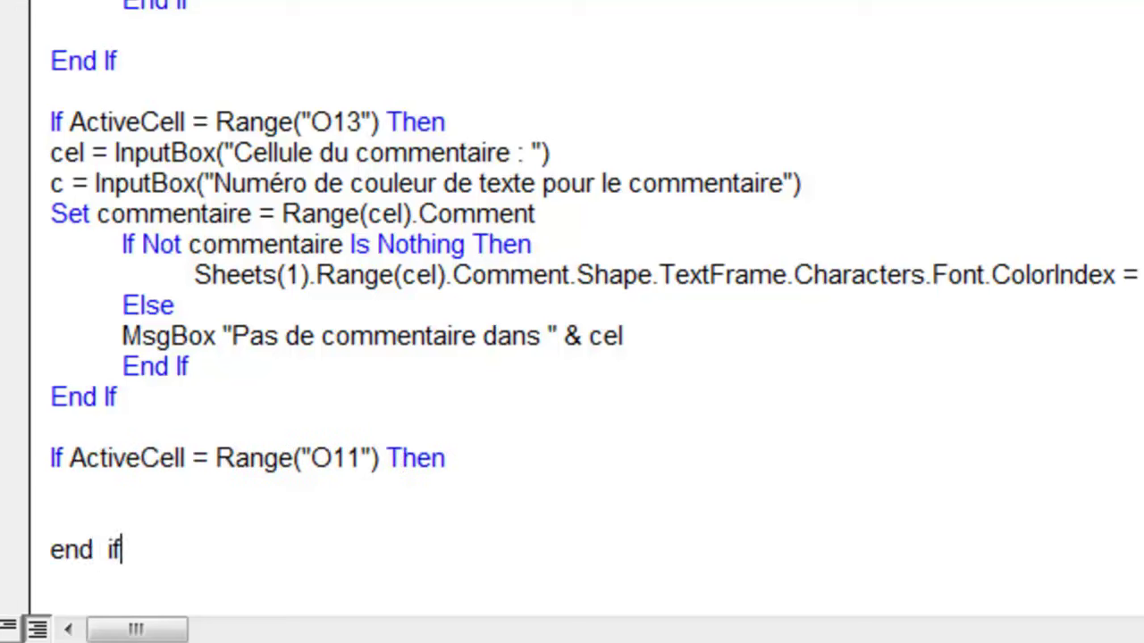
{"action": "key", "text": "Up"}
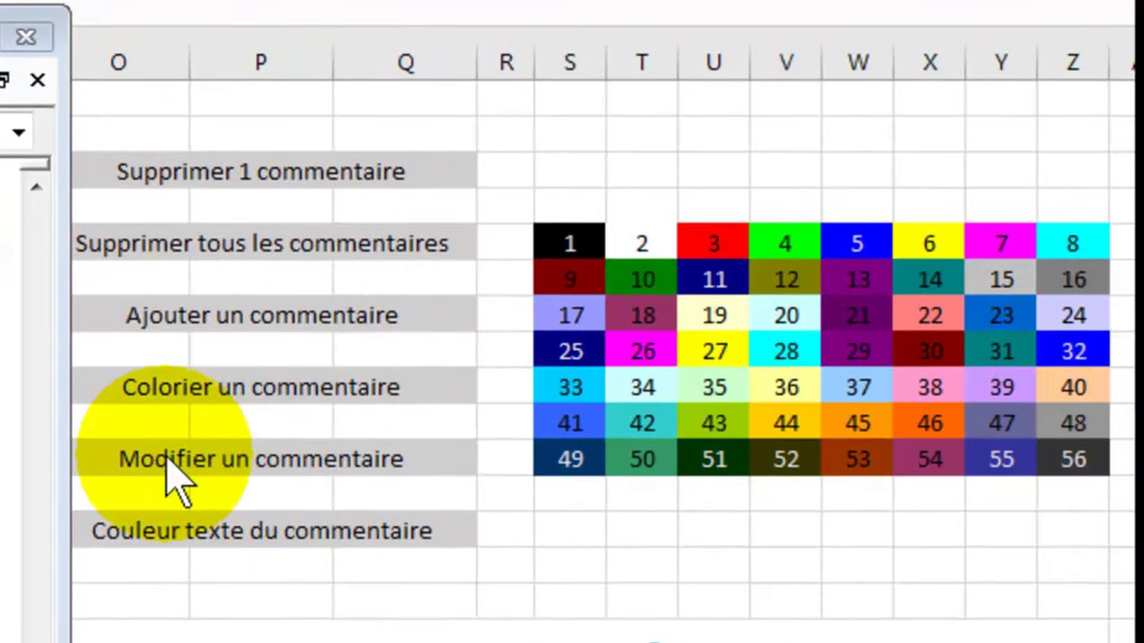
{"action": "left_click", "coordinate": [153, 483]}
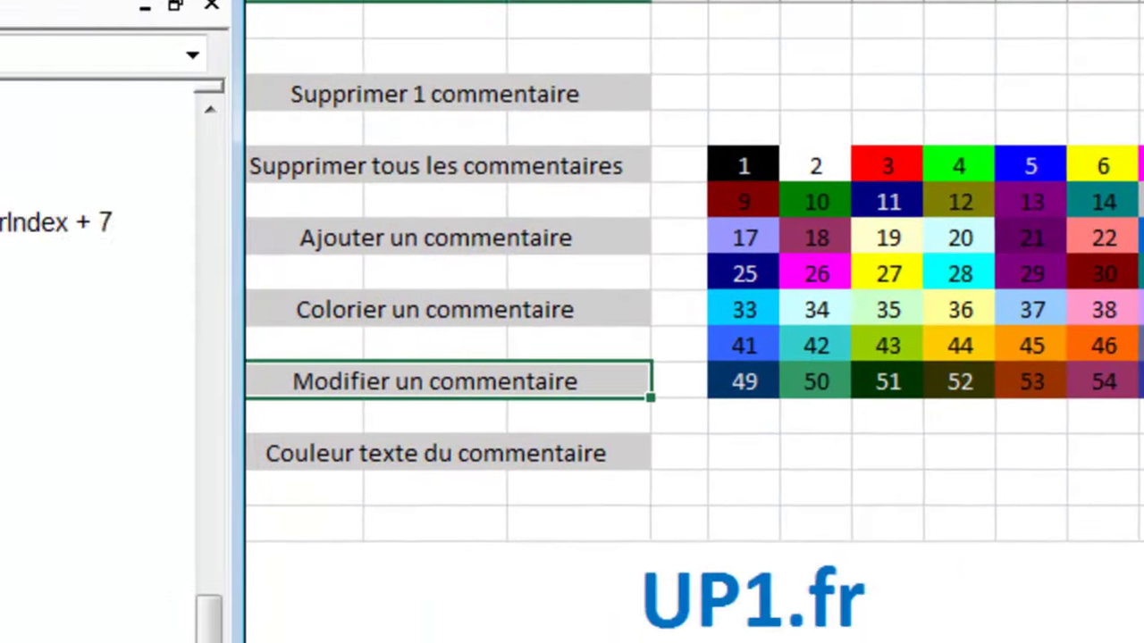
{"action": "left_click", "coordinate": [130, 460]}
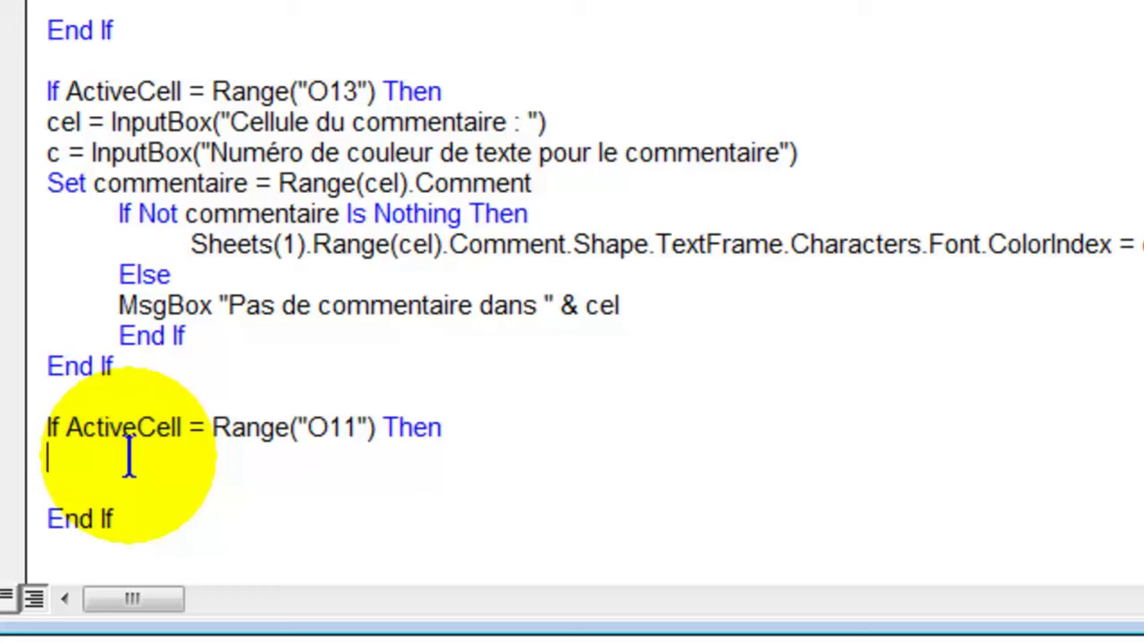
Step: Add cel = InputBox("Cellule à commenter") and com = InputBox("Saisir le commentaire : ", "Modification de commentaire")
{"action": "type", "text": "cel = inputbox(\""}
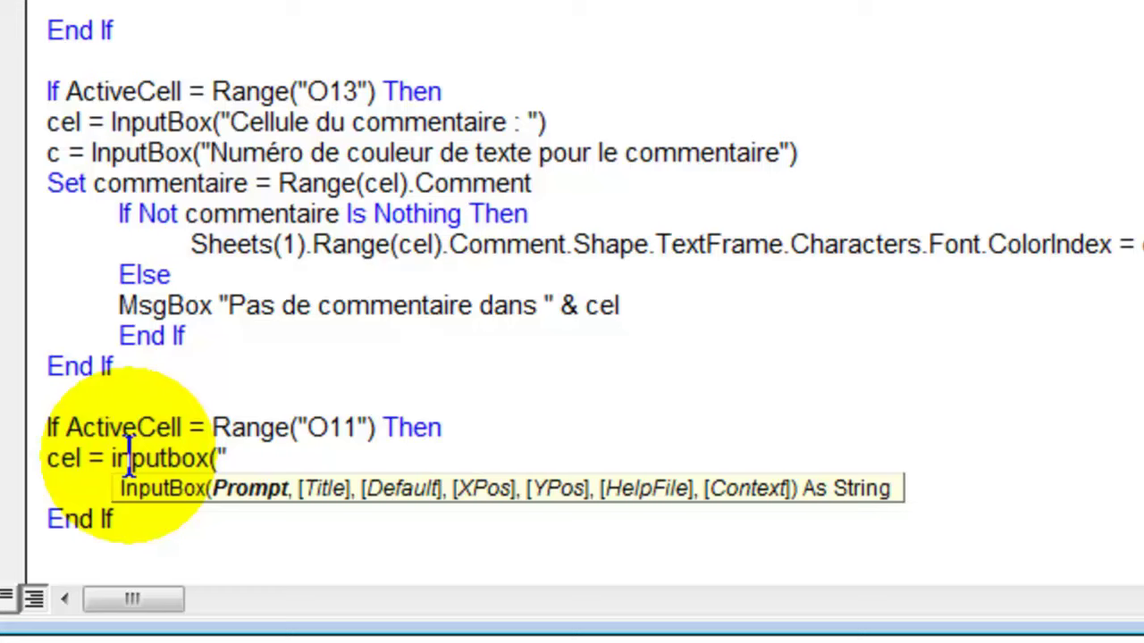
{"action": "type", "text": "C"}
{"action": "type", "text": "ellule à co"}
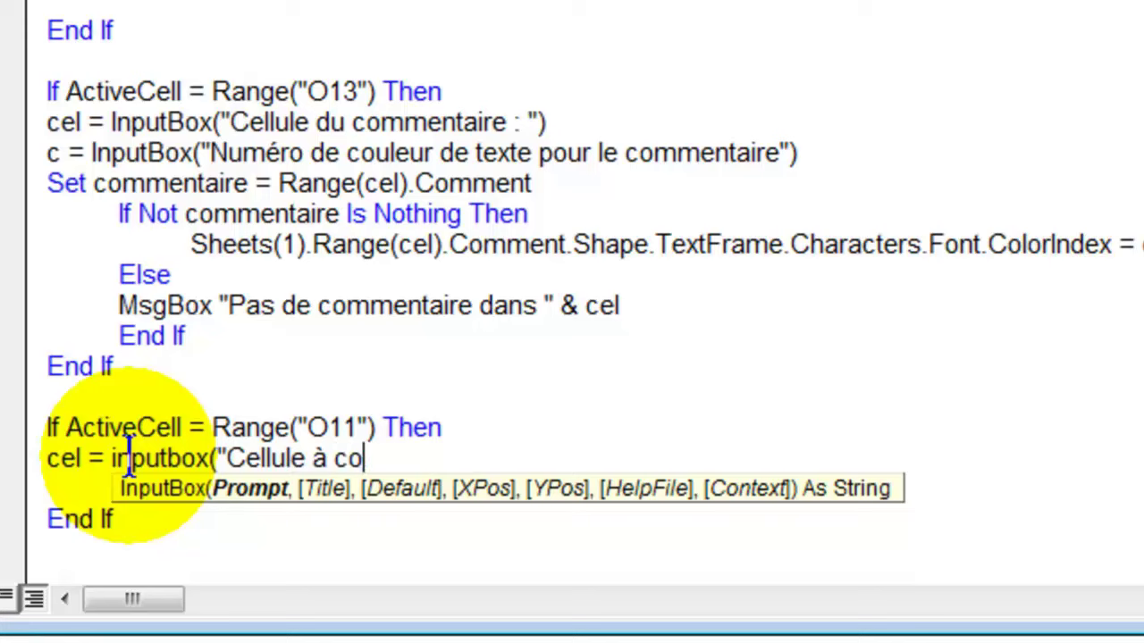
{"action": "type", "text": "mmenter\""}
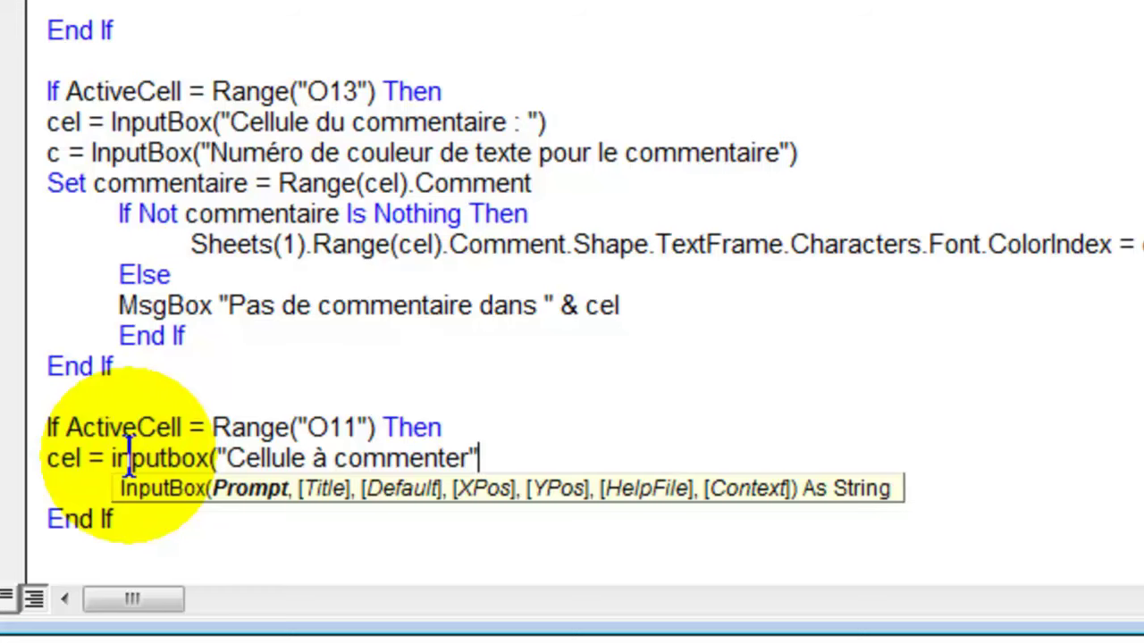
{"action": "type", "text": ")"}
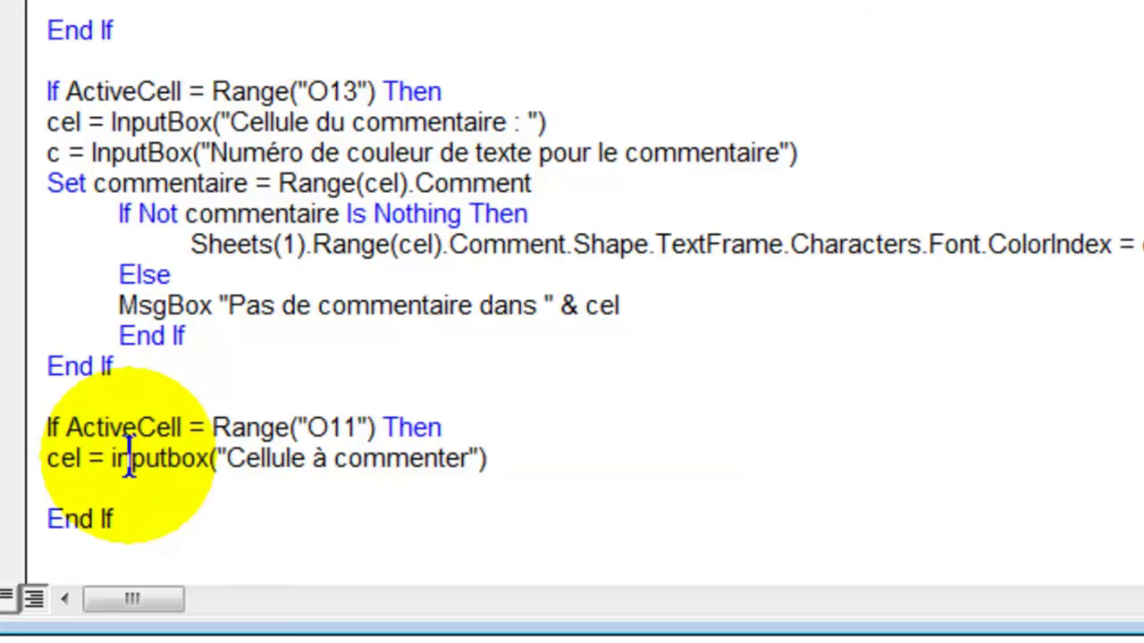
{"action": "key", "text": "Return"}
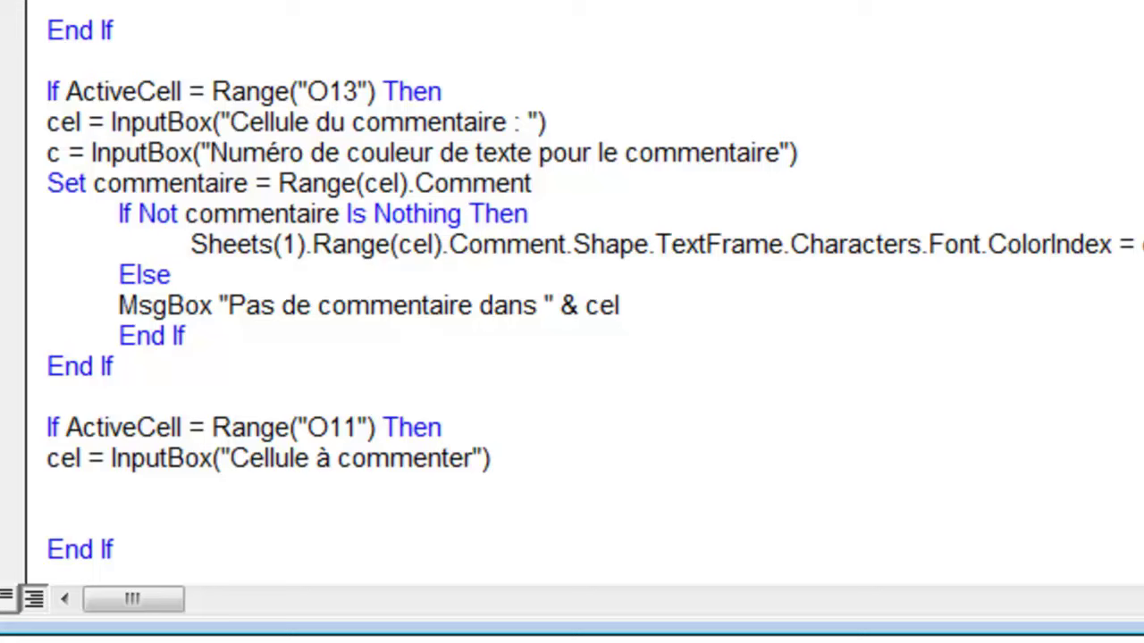
{"action": "type", "text": "com = inputbox(\""}
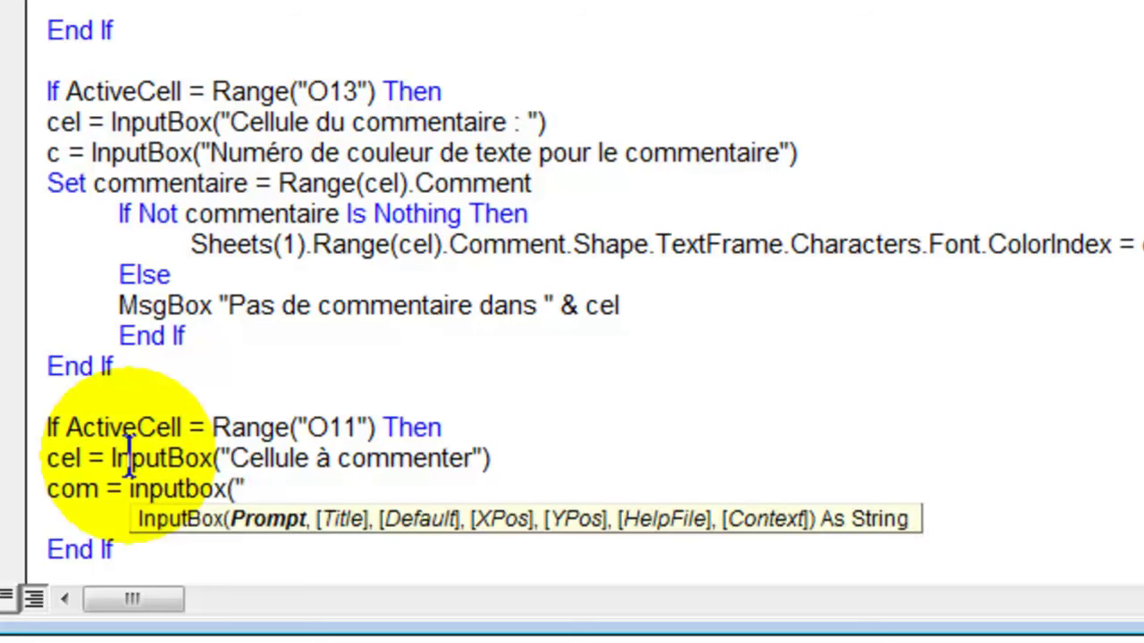
{"action": "type", "text": "Saisir le commentaire "}
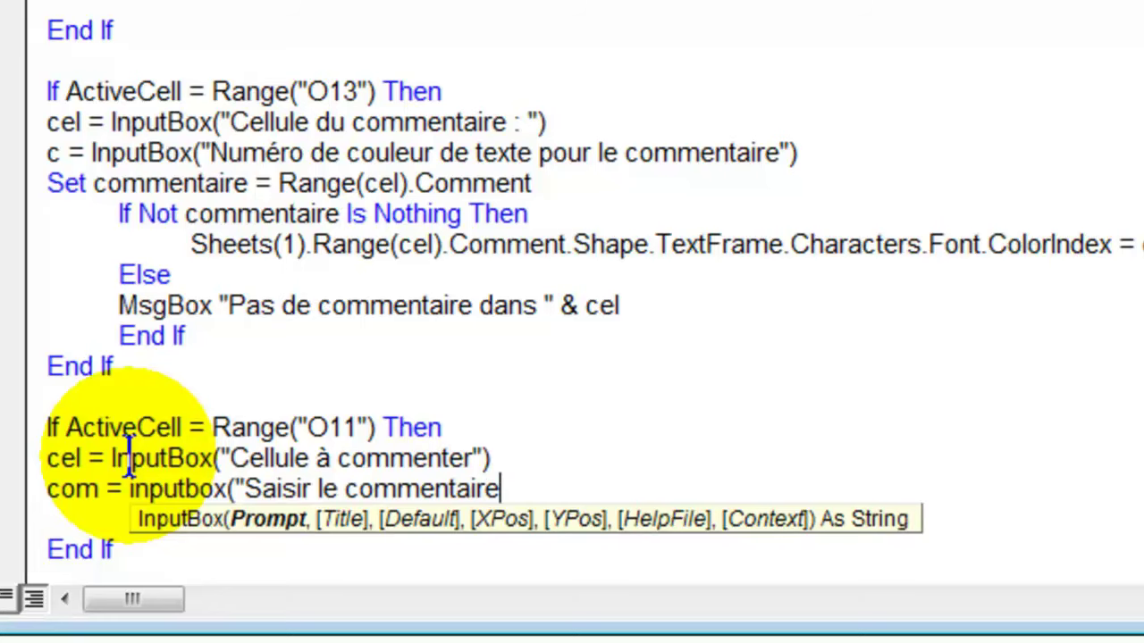
{"action": "type", "text": ": \",\""}
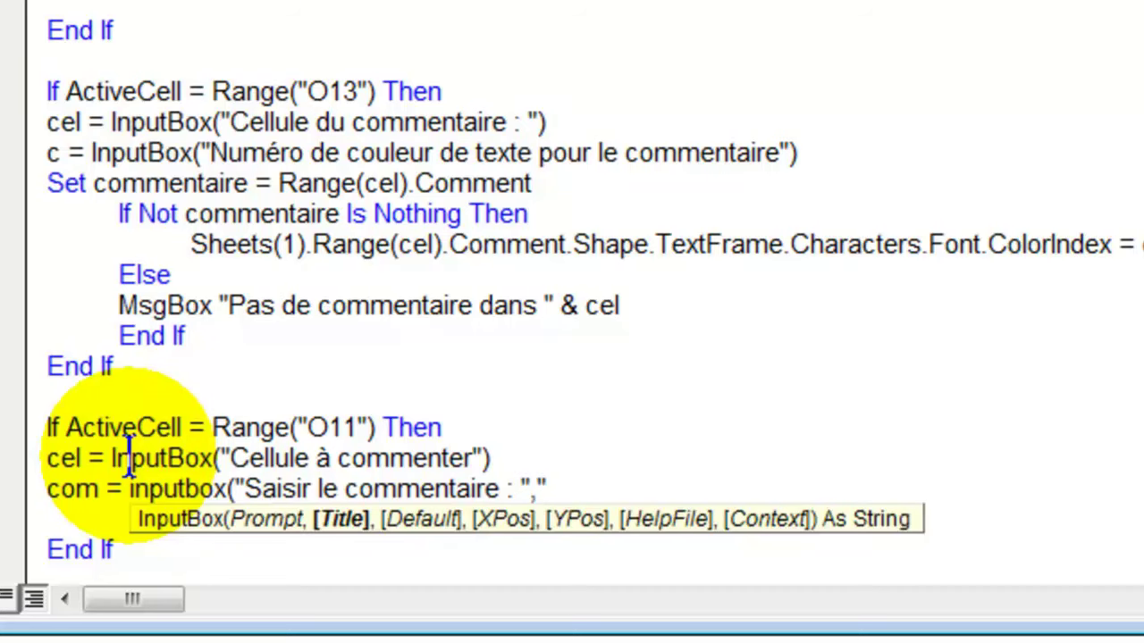
{"action": "type", "text": "Modification de commentaire\""}
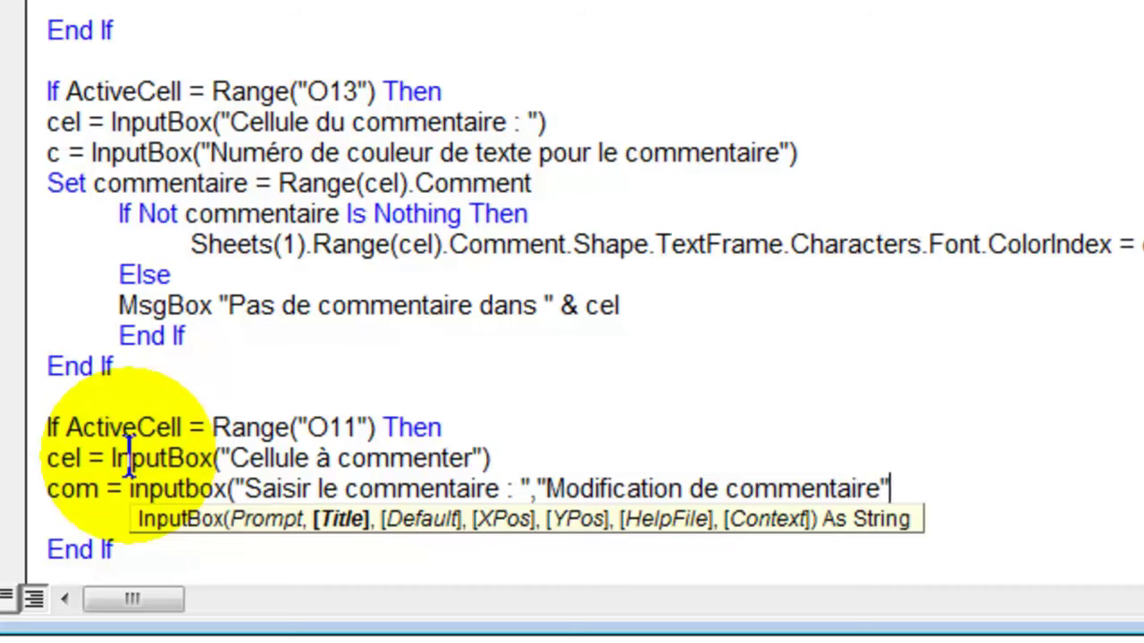
{"action": "type", "text": ")"}
{"action": "key", "text": "Return"}
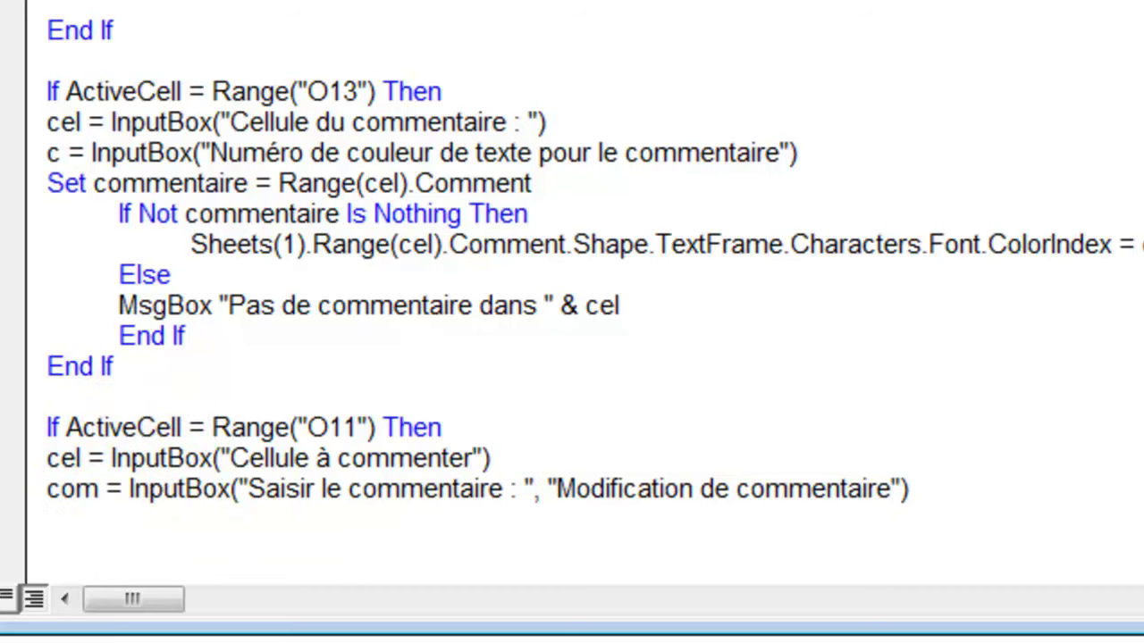
Step: Add Set commentaire = Range(cel).Comment to the O11 block
{"action": "scroll", "coordinate": [179, 474], "scroll_direction": "down", "scroll_amount": 2}
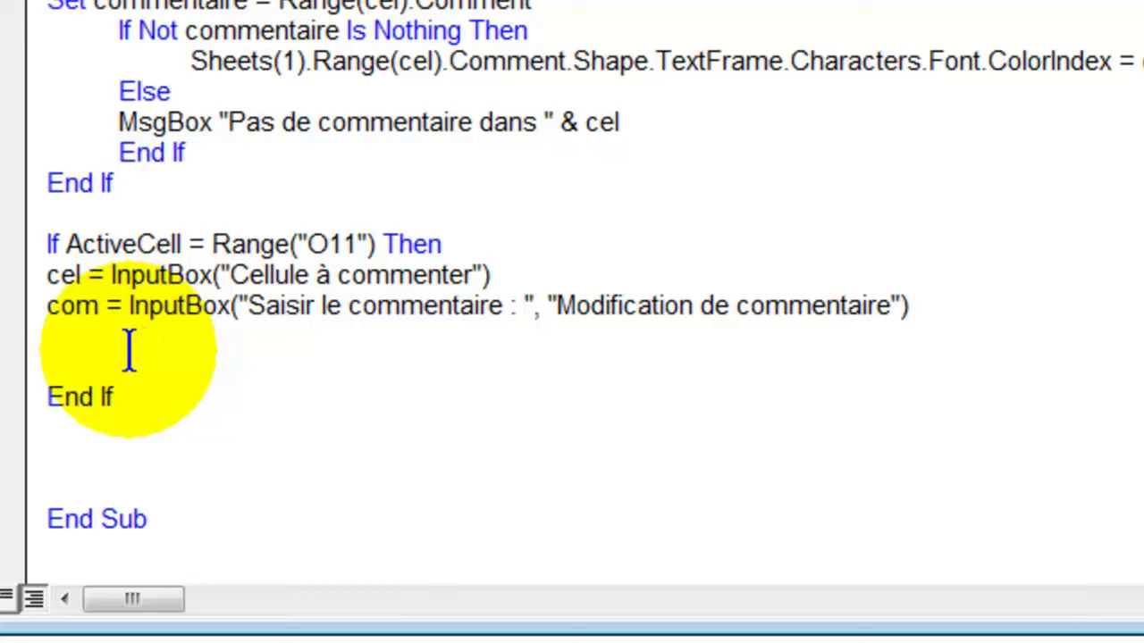
{"action": "type", "text": "set"}
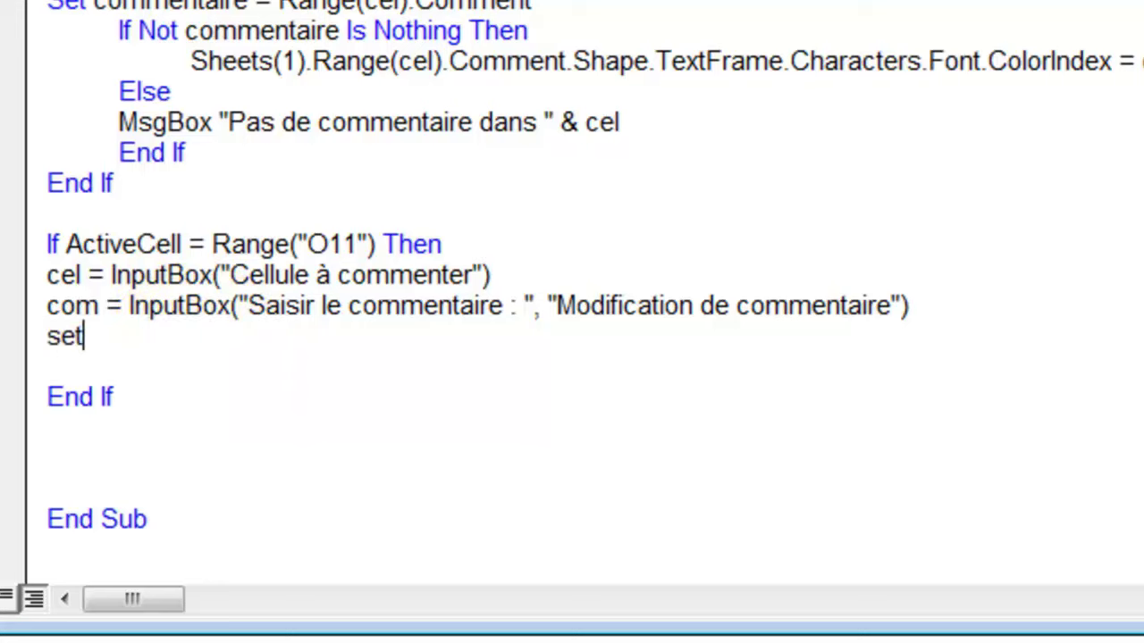
{"action": "type", "text": " commentaire"}
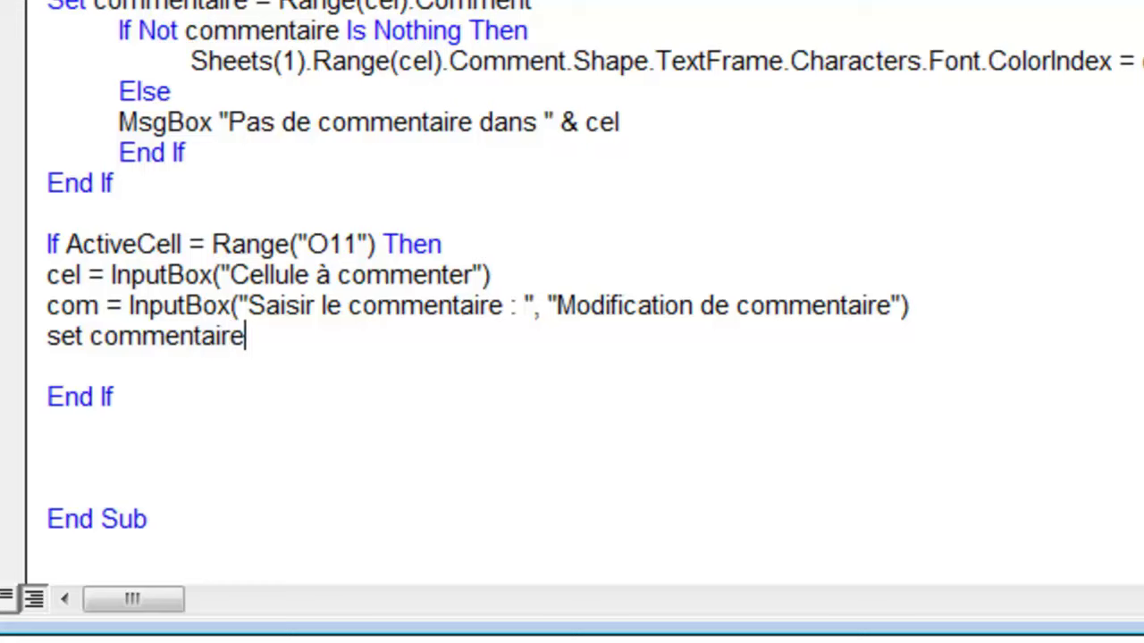
{"action": "type", "text": " = range"}
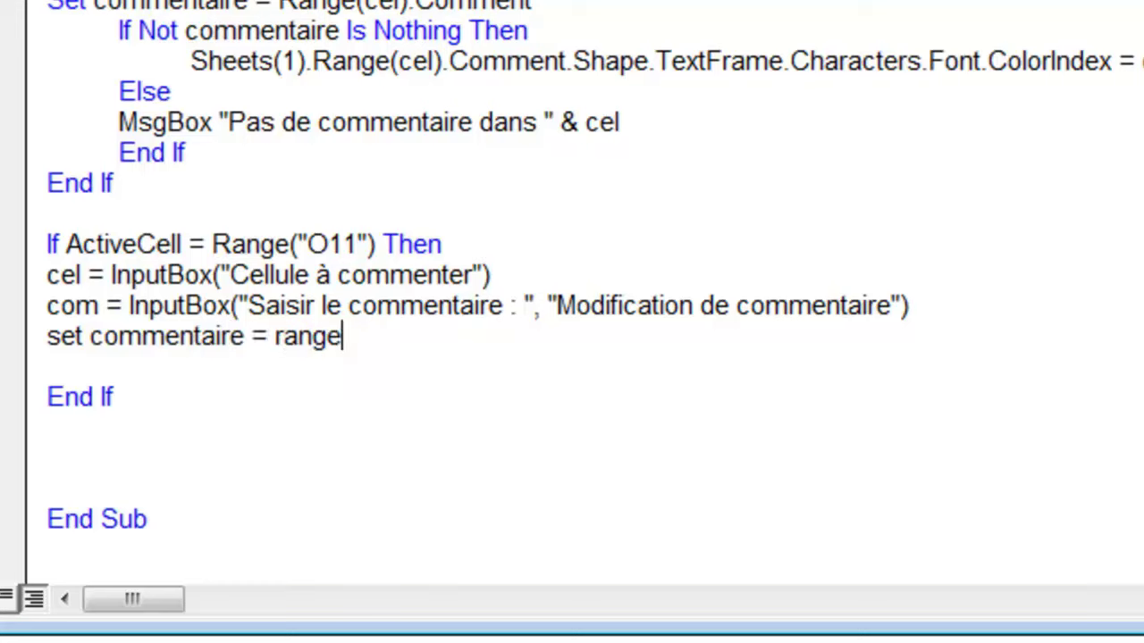
{"action": "type", "text": "(cel)"}
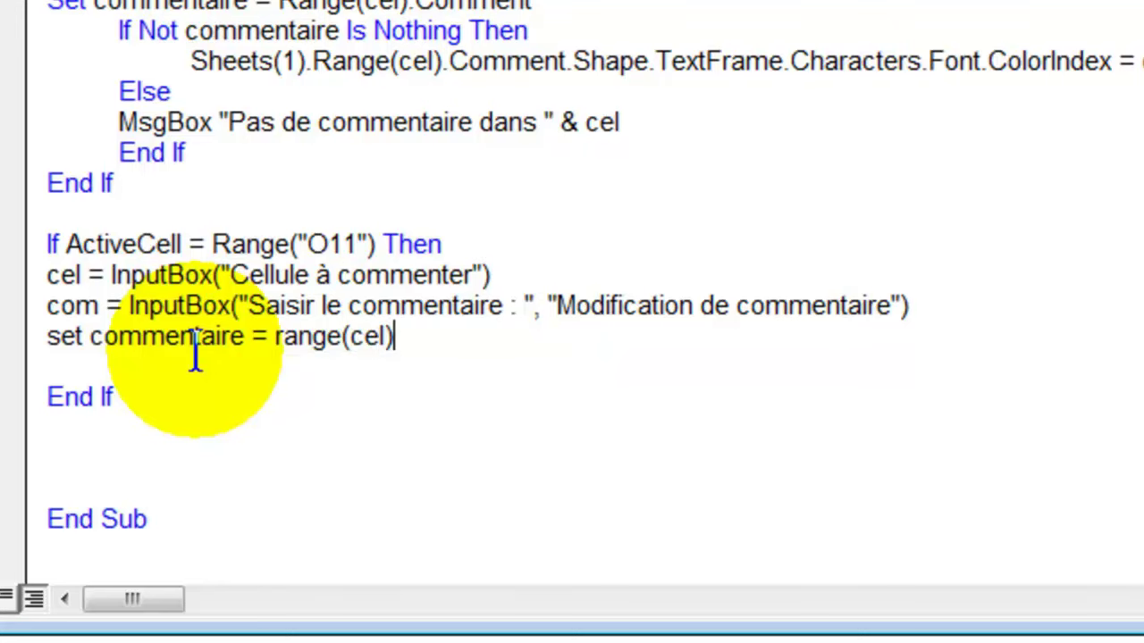
{"action": "type", "text": ".comment"}
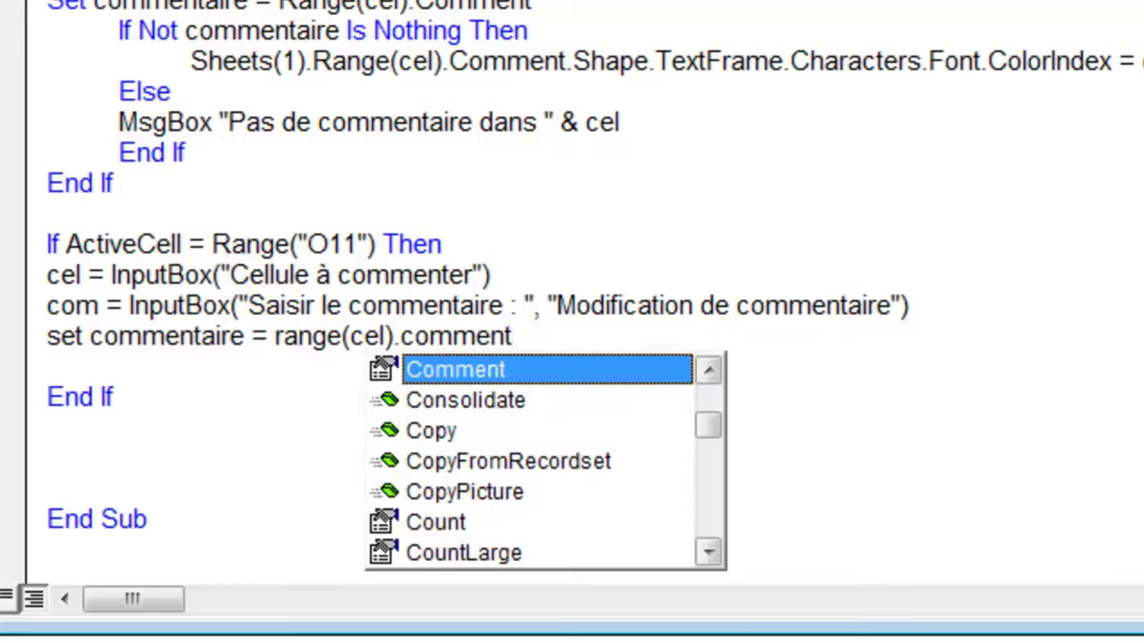
{"action": "key", "text": "Return"}
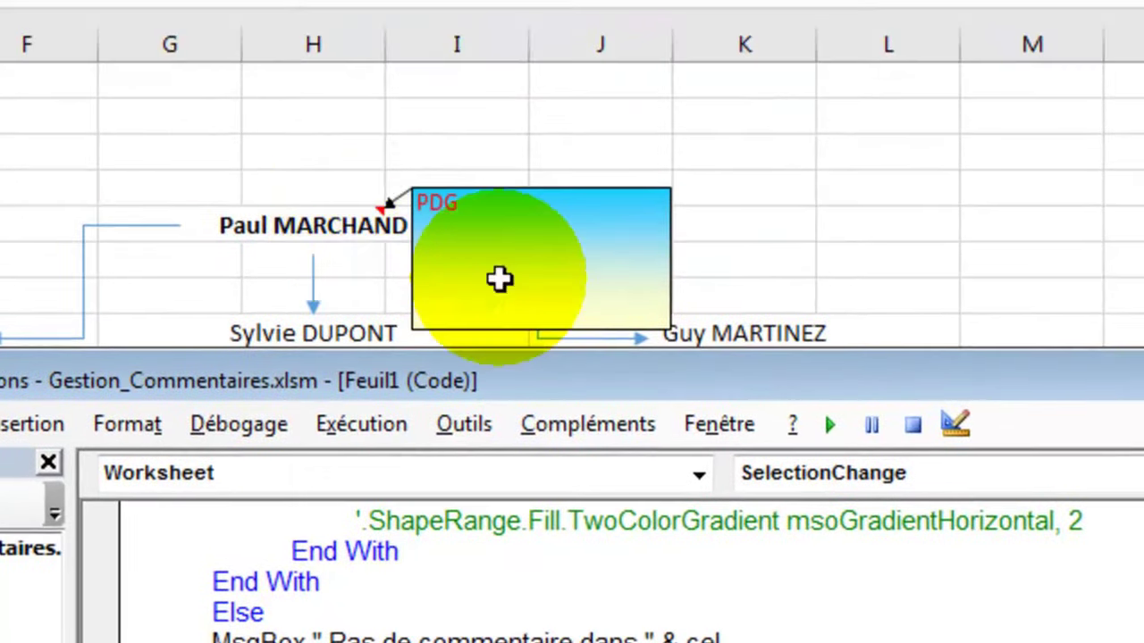
Step: Add an indented, empty If Not commentaire Is Nothing Then … End If test
{"action": "left_click_drag", "start_coordinate": [593, 377], "coordinate": [591, 259]}
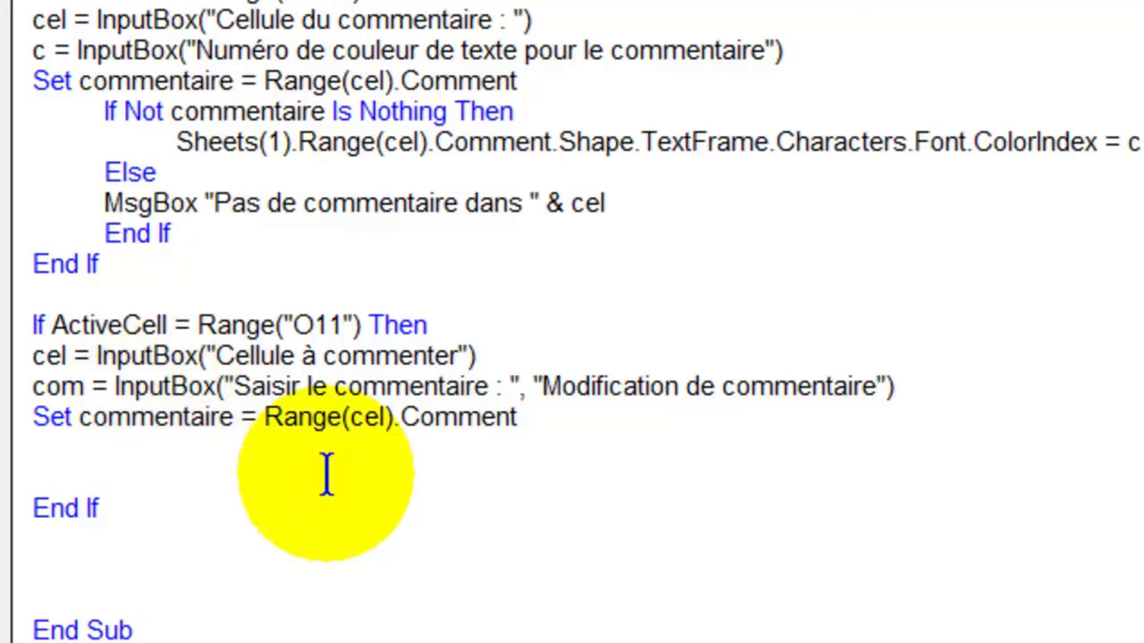
{"action": "key", "text": "Tab"}
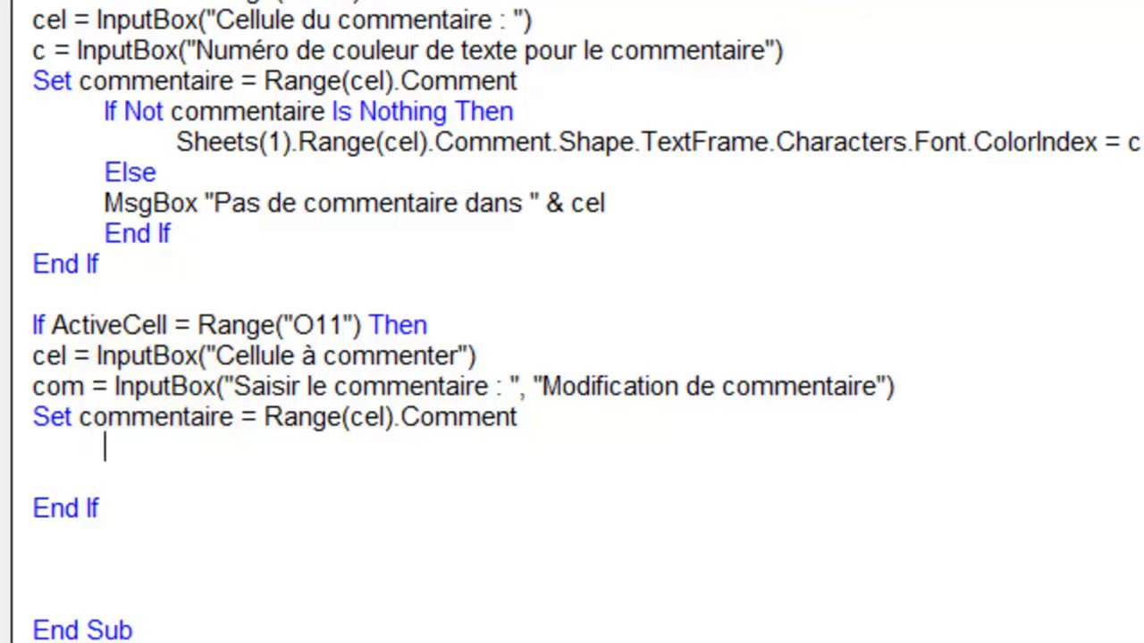
{"action": "type", "text": "if "}
{"action": "type", "text": "not "}
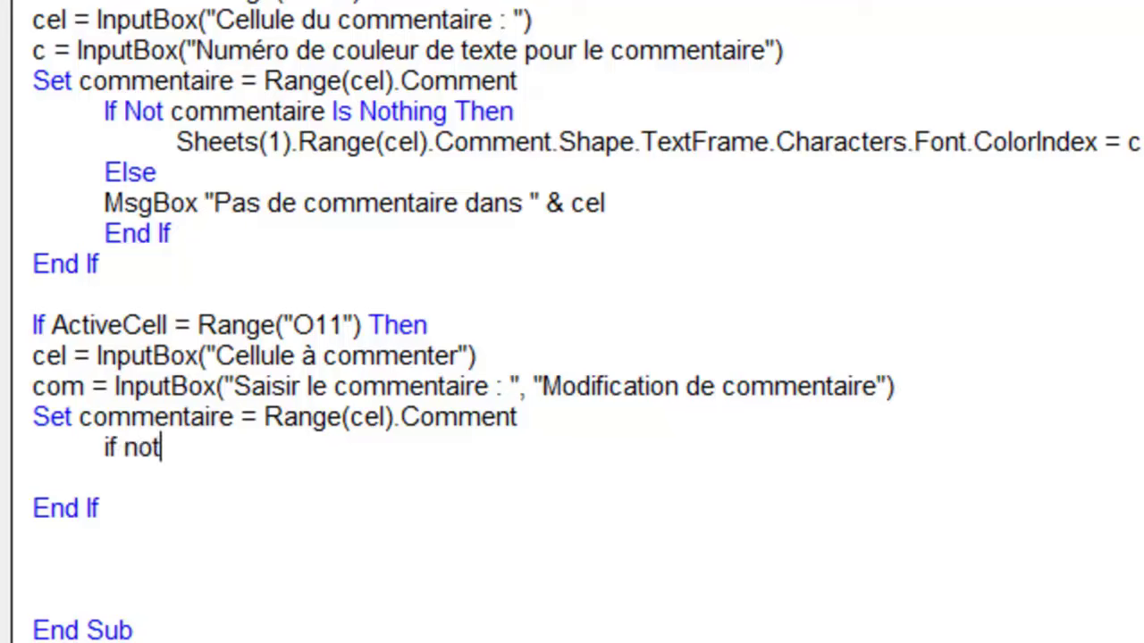
{"action": "type", "text": "commentaire is nothing then"}
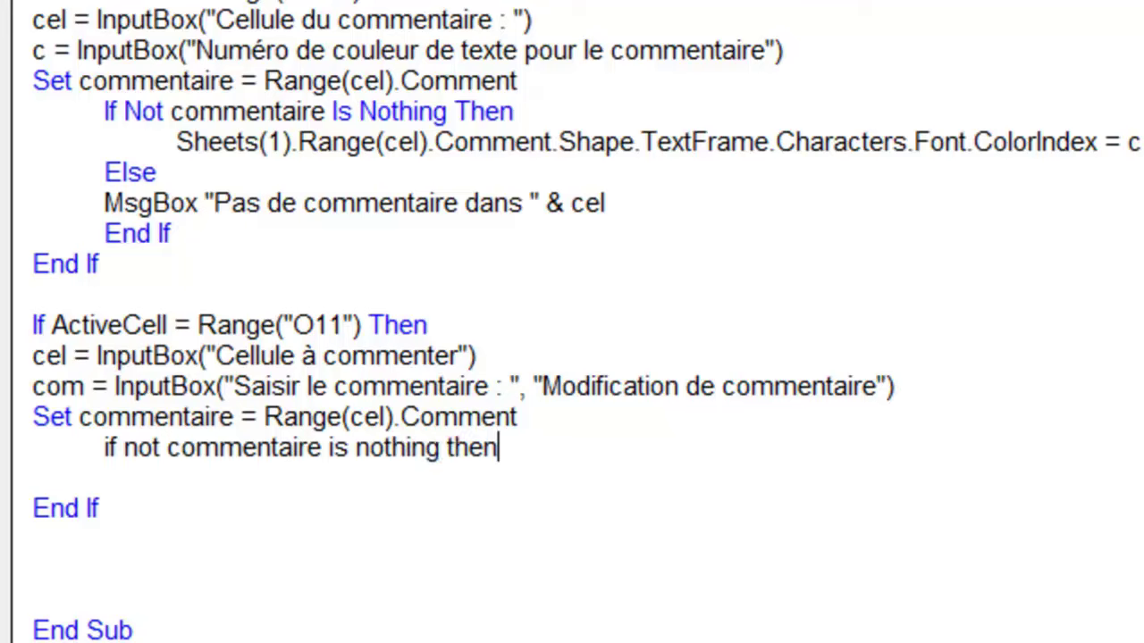
{"action": "key", "text": "Return"}
{"action": "key", "text": "Return"}
{"action": "type", "text": "end if"}
{"action": "key", "text": "Up"}
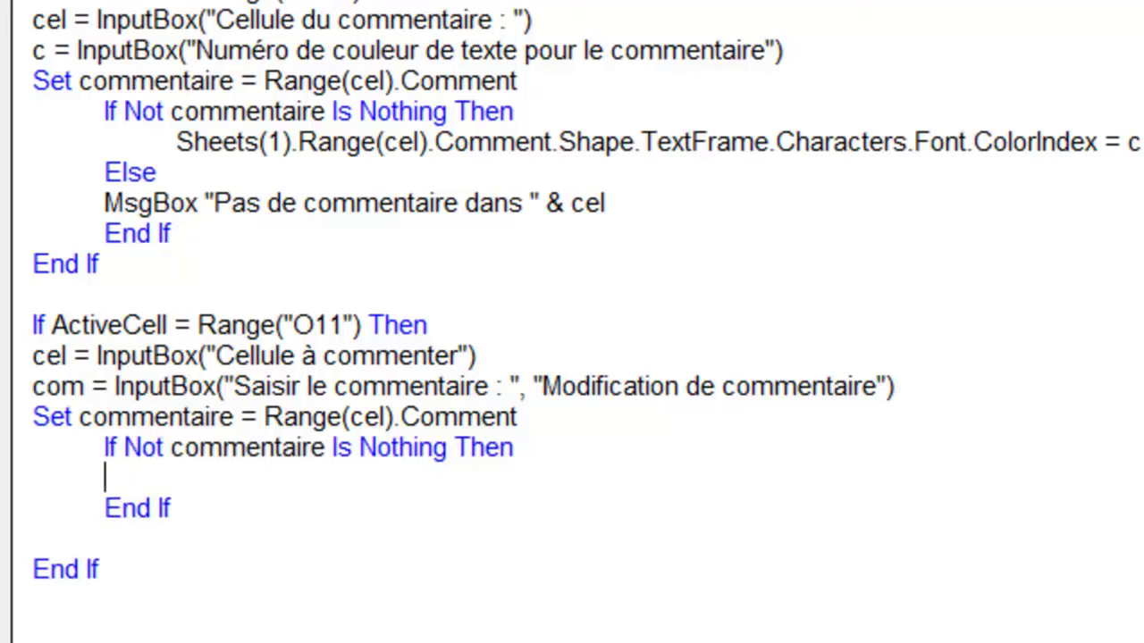
{"action": "mouse_move", "coordinate": [540, 446]}
{"action": "left_mouse_down"}
{"action": "mouse_move", "coordinate": [191, 473]}
{"action": "mouse_move", "coordinate": [98, 451]}
{"action": "left_mouse_up"}
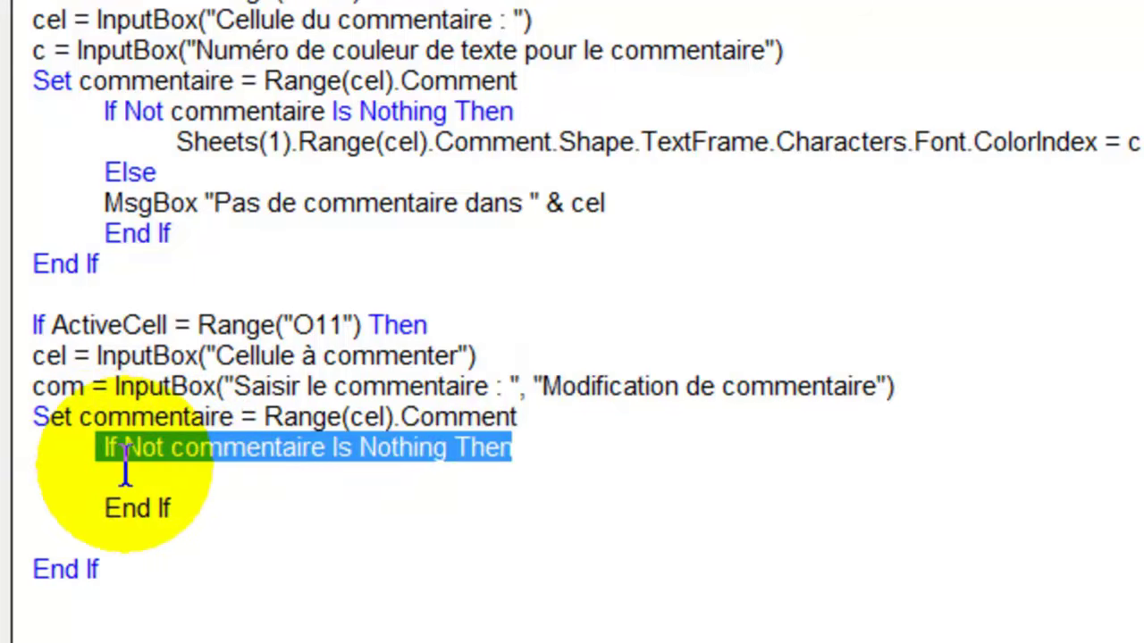
{"action": "left_click", "coordinate": [129, 476]}
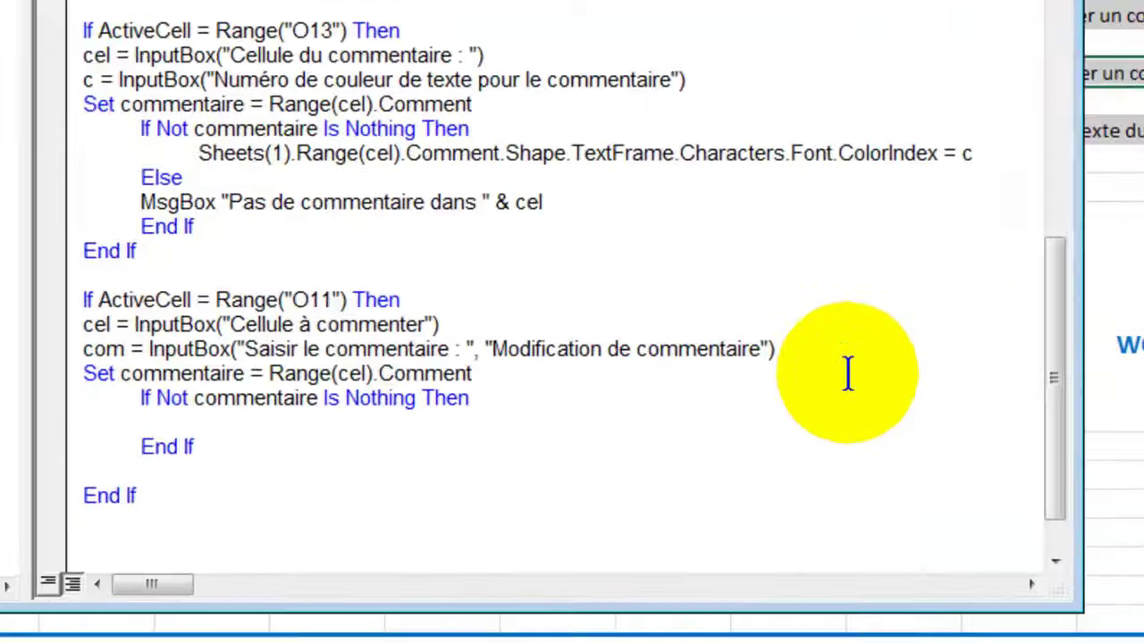
Step: Add the lines Sheets(1).Range(cel).Comment.Delete and Sheets(1).Range(cel).AddComment com inside the If block
{"action": "type", "text": "sheets(1"}
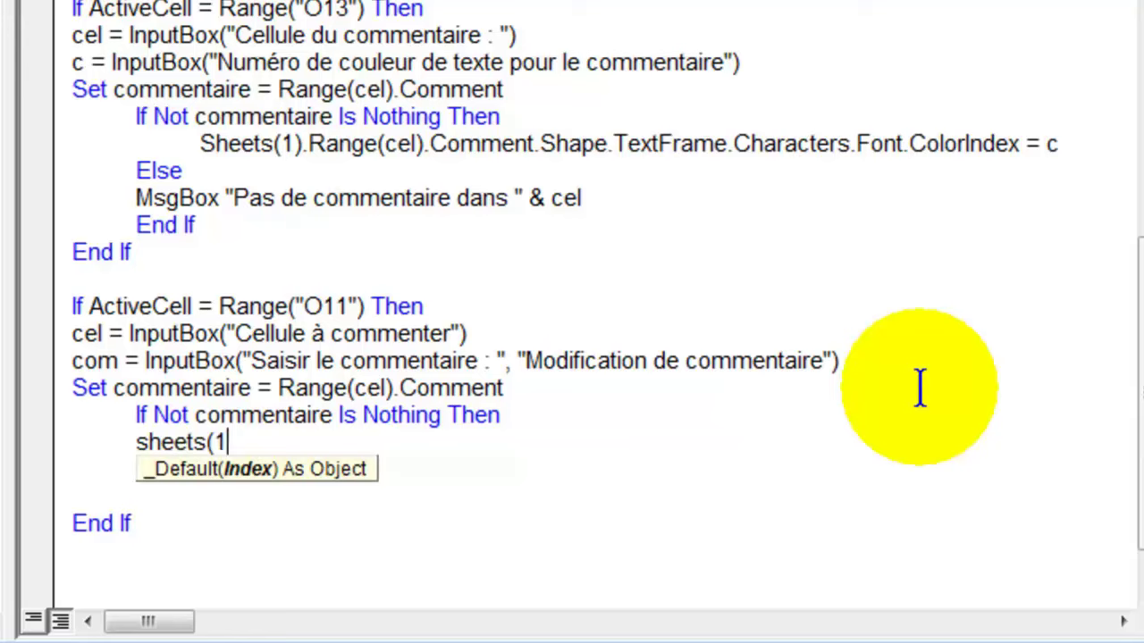
{"action": "type", "text": ")"}
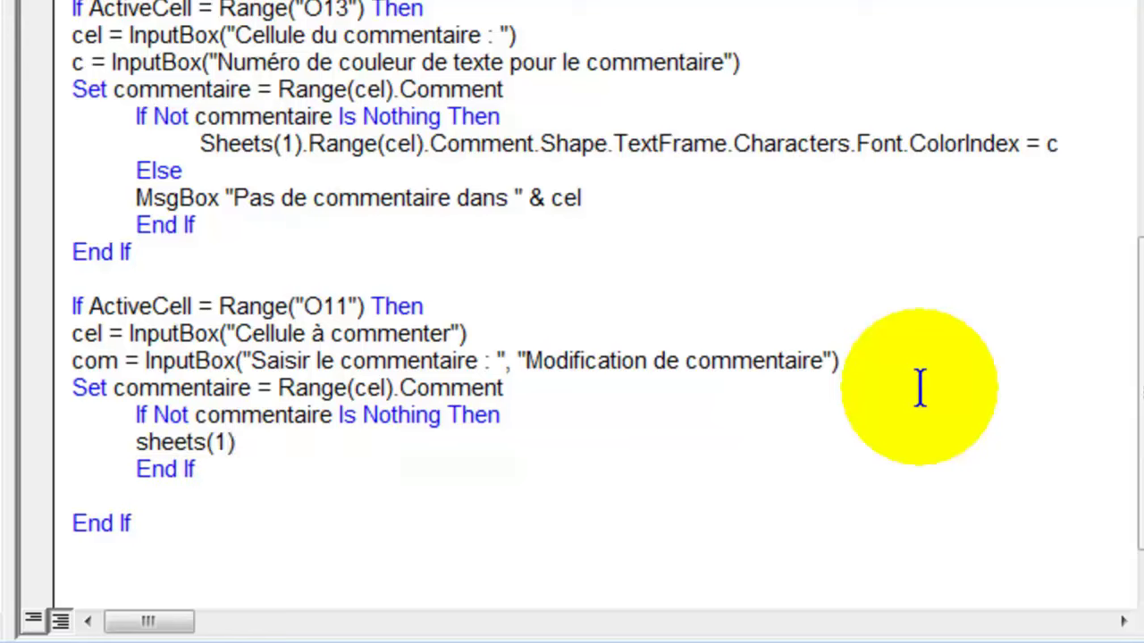
{"action": "type", "text": ".range(cel)"}
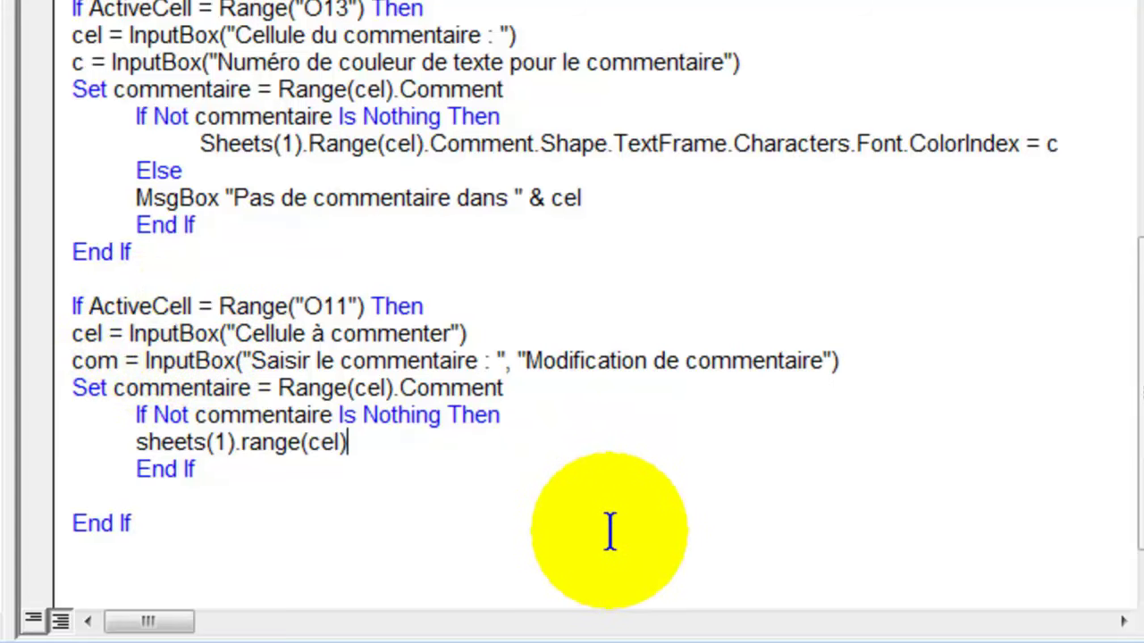
{"action": "type", "text": ".comment.delete"}
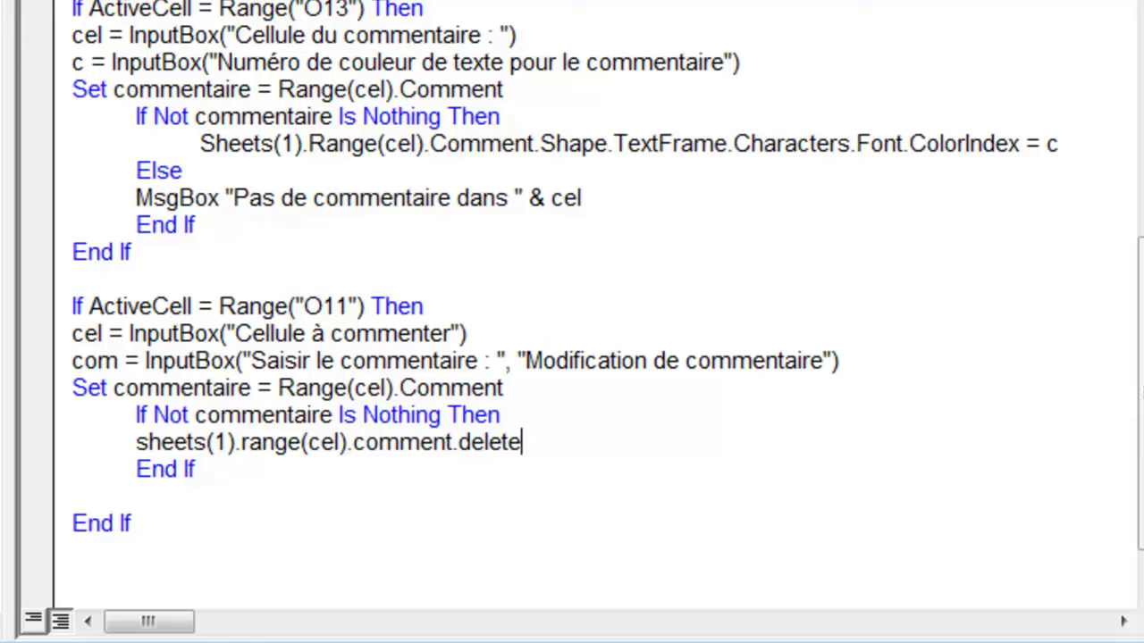
{"action": "key", "text": "Return"}
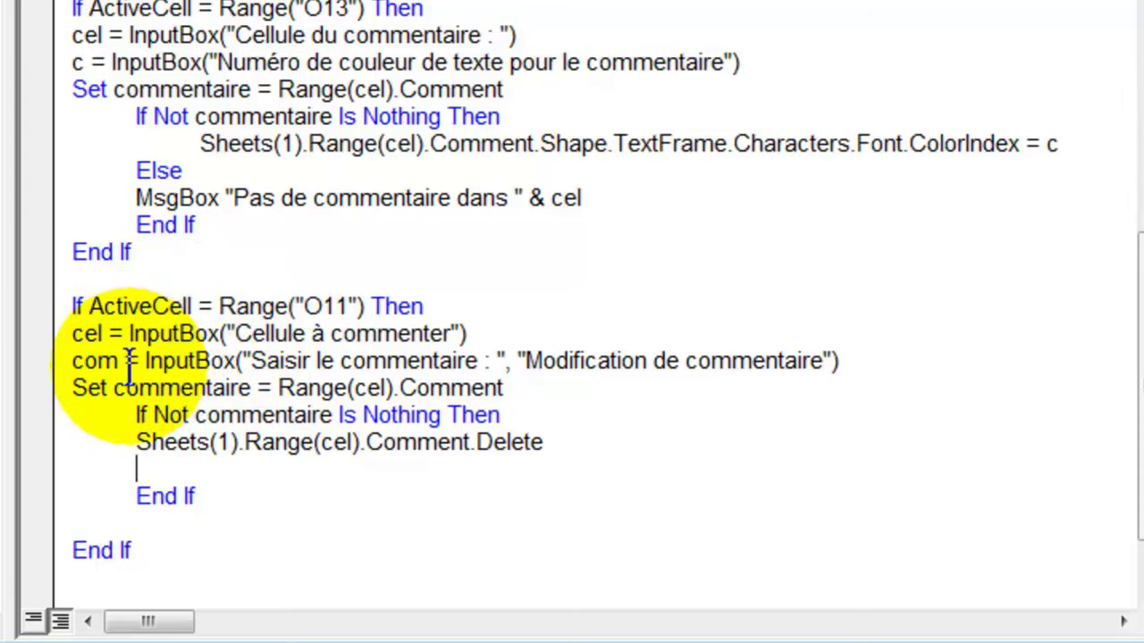
{"action": "type", "text": "sheets"}
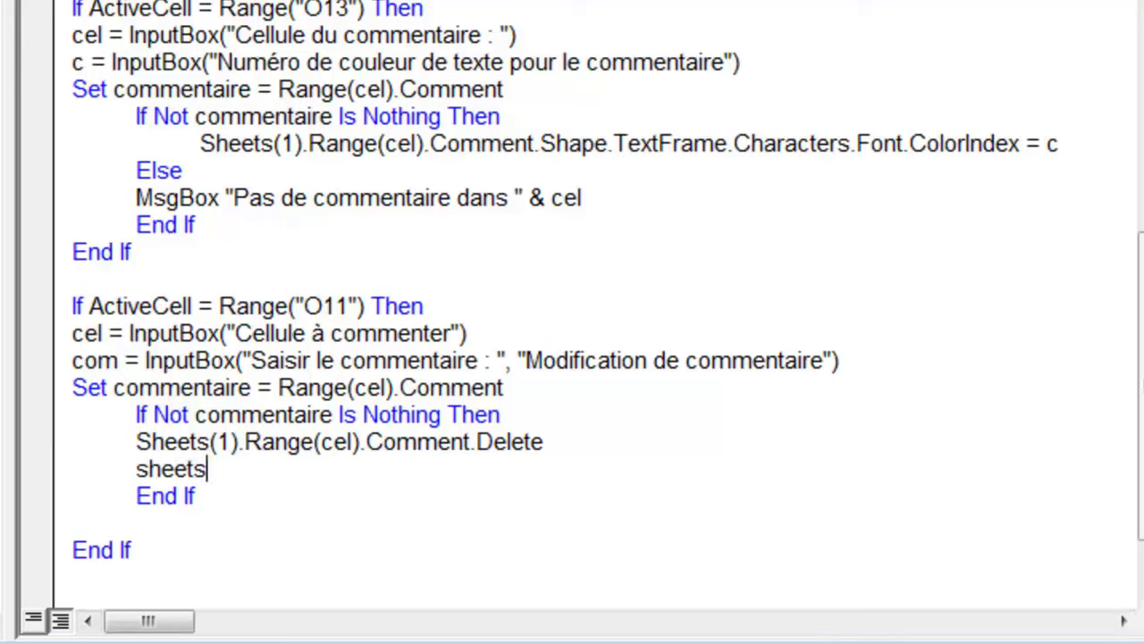
{"action": "type", "text": "(1).range(cel).addc"}
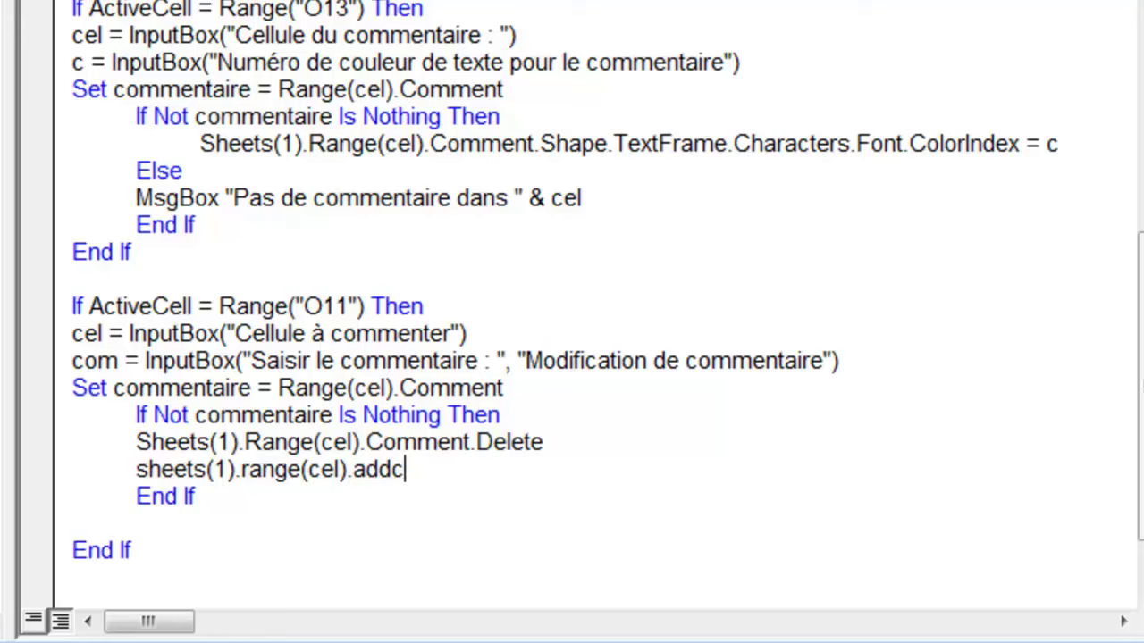
{"action": "type", "text": "omment "}
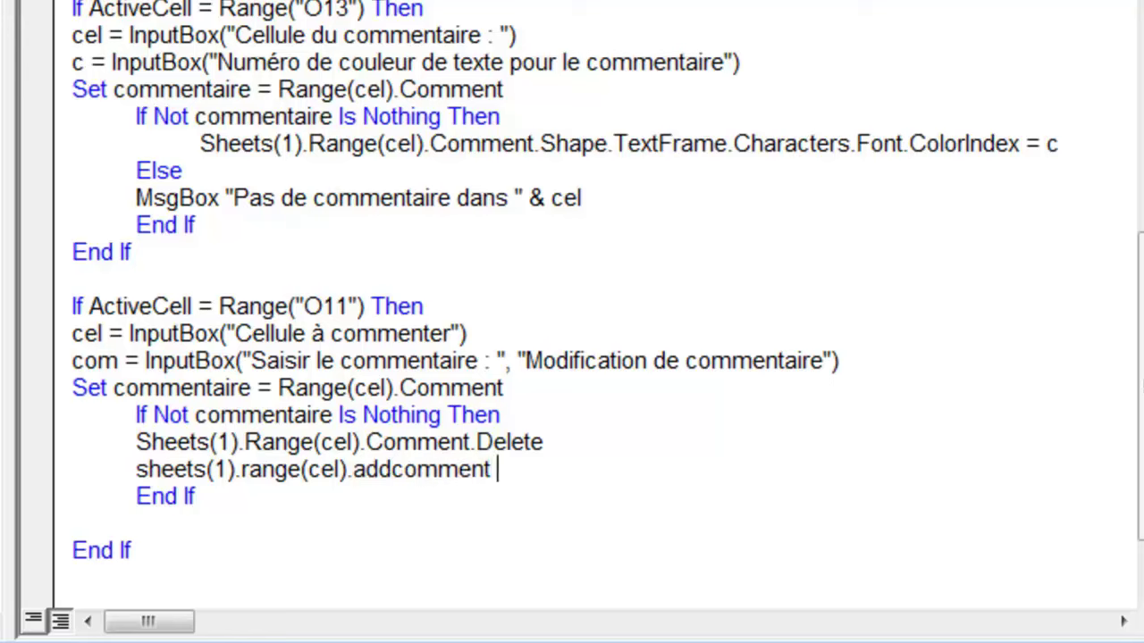
{"action": "type", "text": "com"}
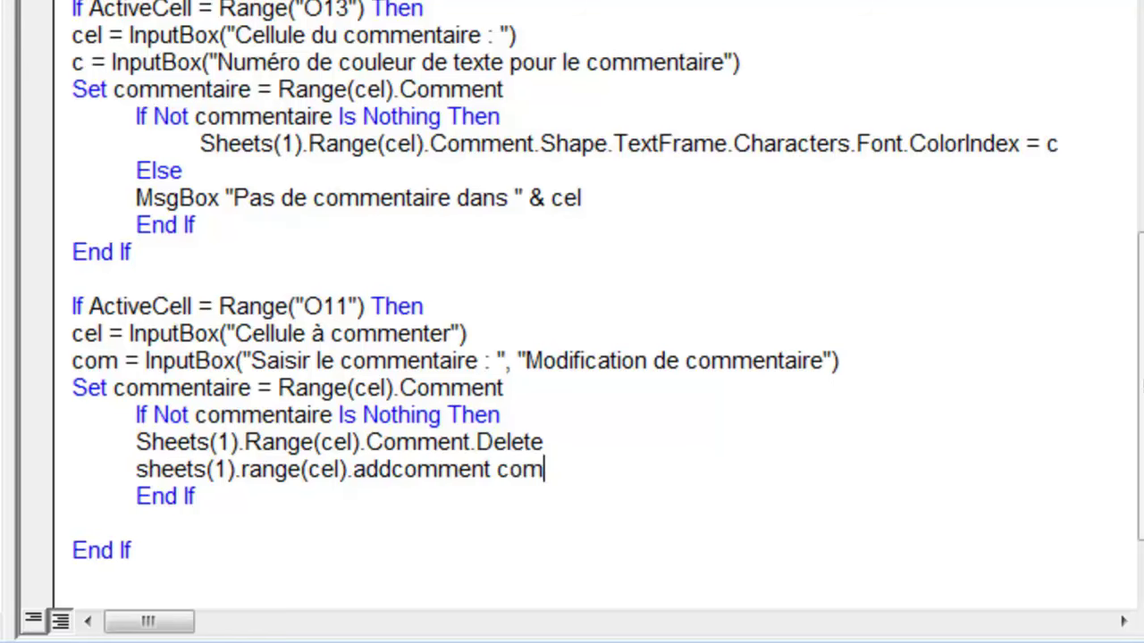
{"action": "key", "text": "Return"}
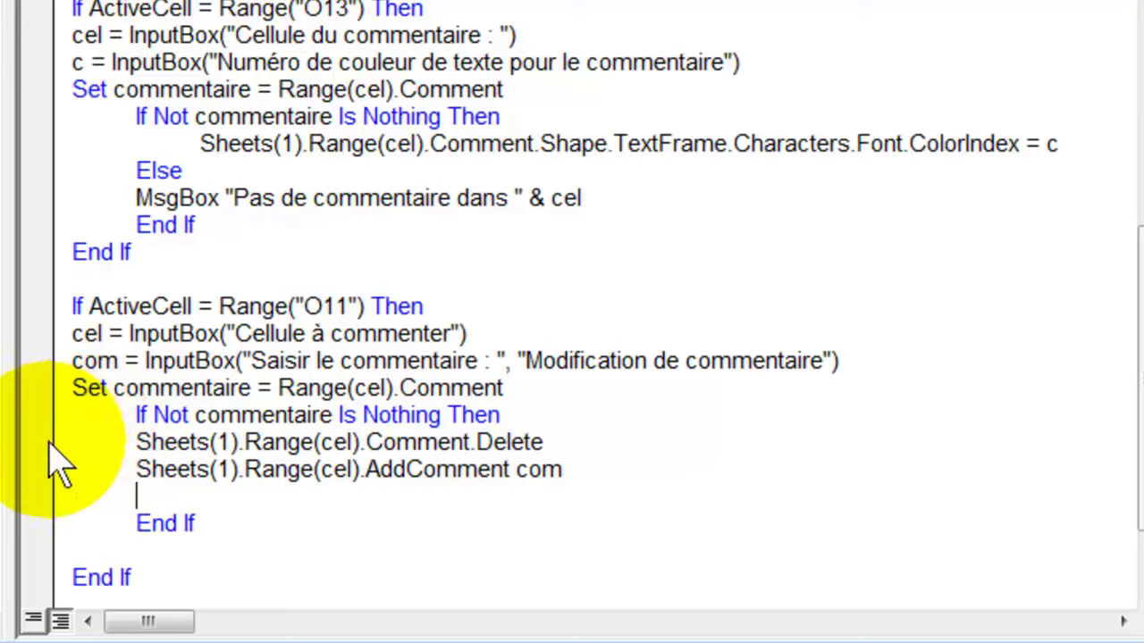
{"action": "left_click_drag", "start_coordinate": [48, 447], "coordinate": [47, 472]}
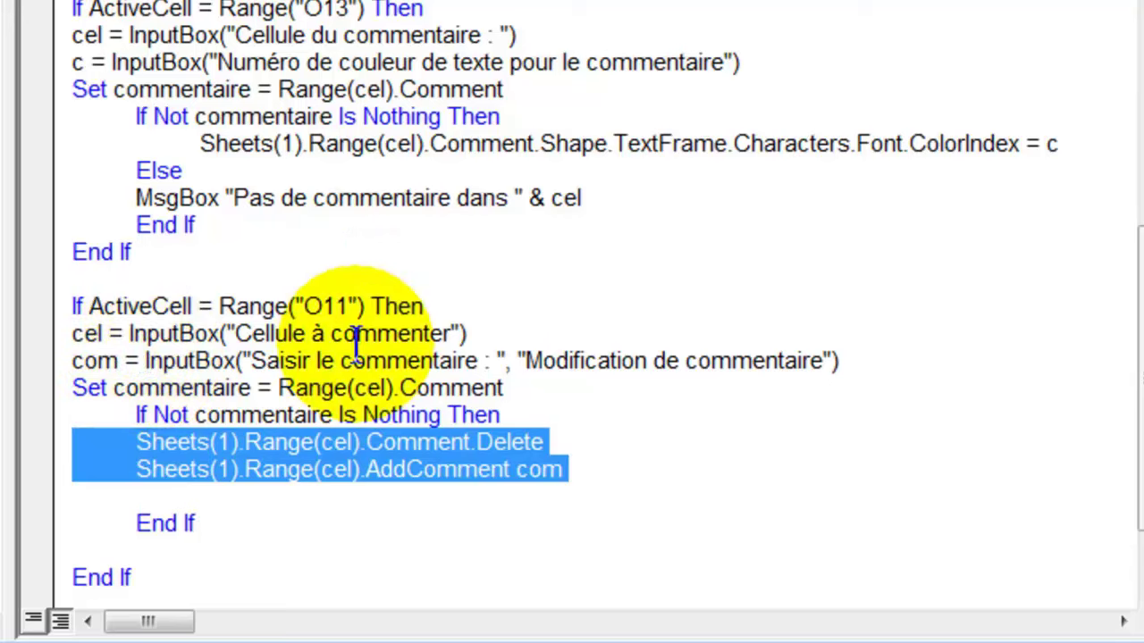
Step: Add an Else branch with MsgBox " Pas de commentaire dans " & cel, then close with End If
{"action": "left_click", "coordinate": [178, 498]}
{"action": "type", "text": "else"}
{"action": "key", "text": "Return"}
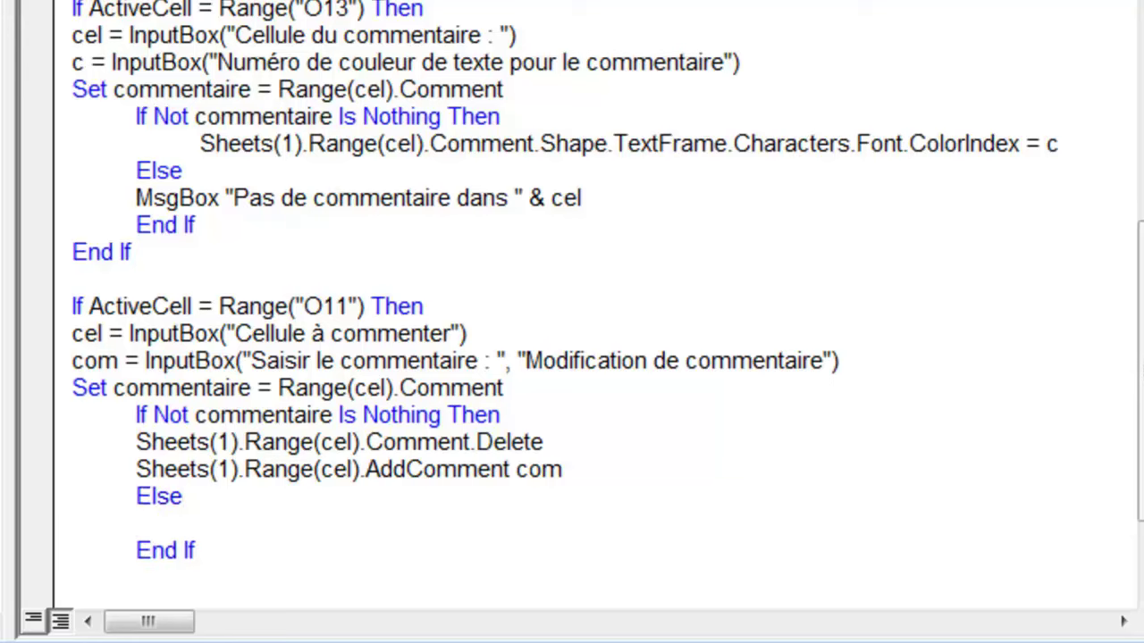
{"action": "type", "text": "msgbox \" "}
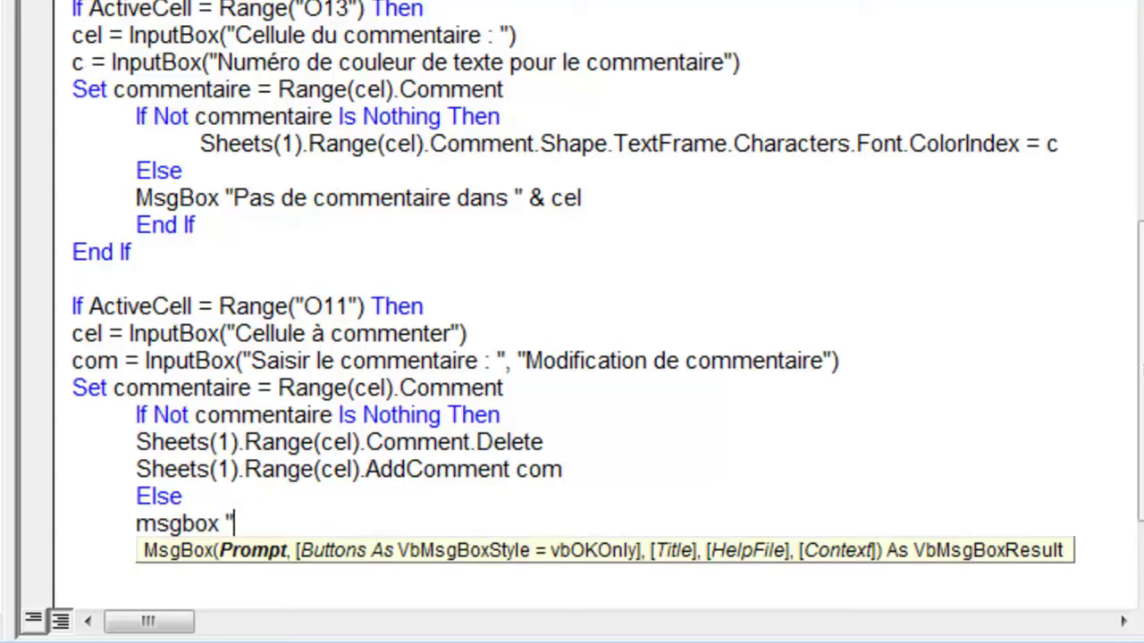
{"action": "type", "text": "Pas de comm"}
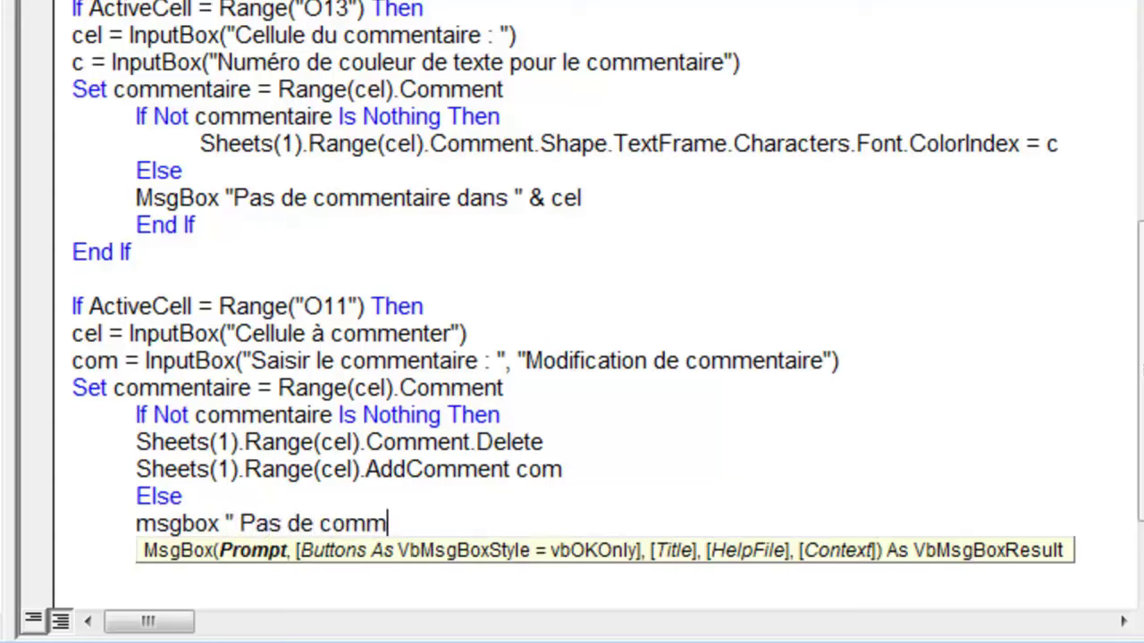
{"action": "type", "text": "entaire dans \" & "}
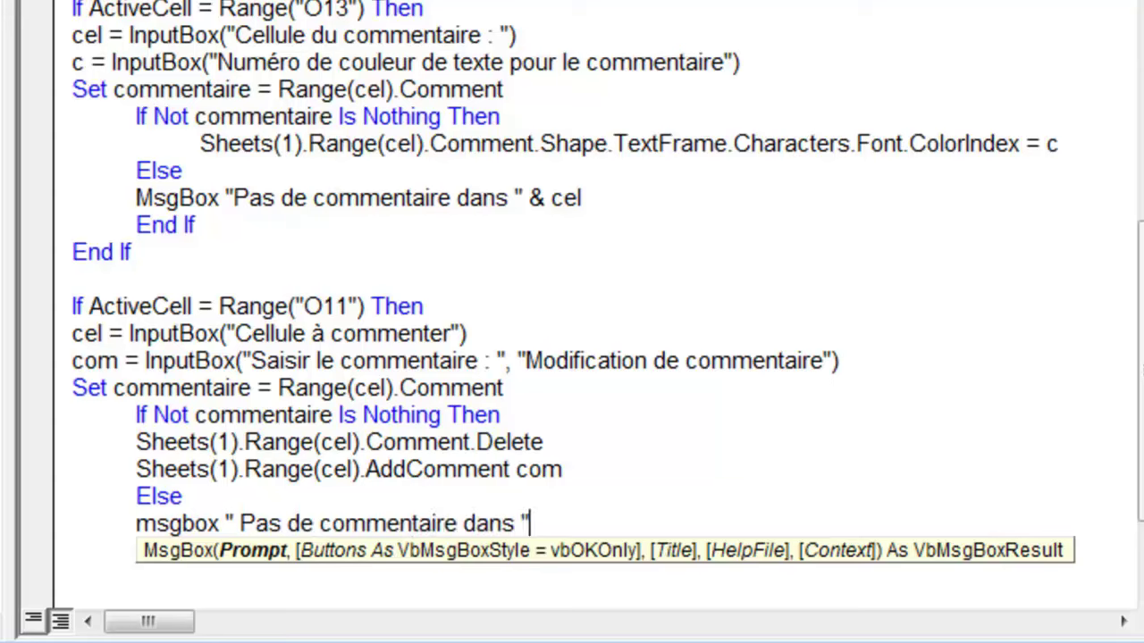
{"action": "type", "text": "cel"}
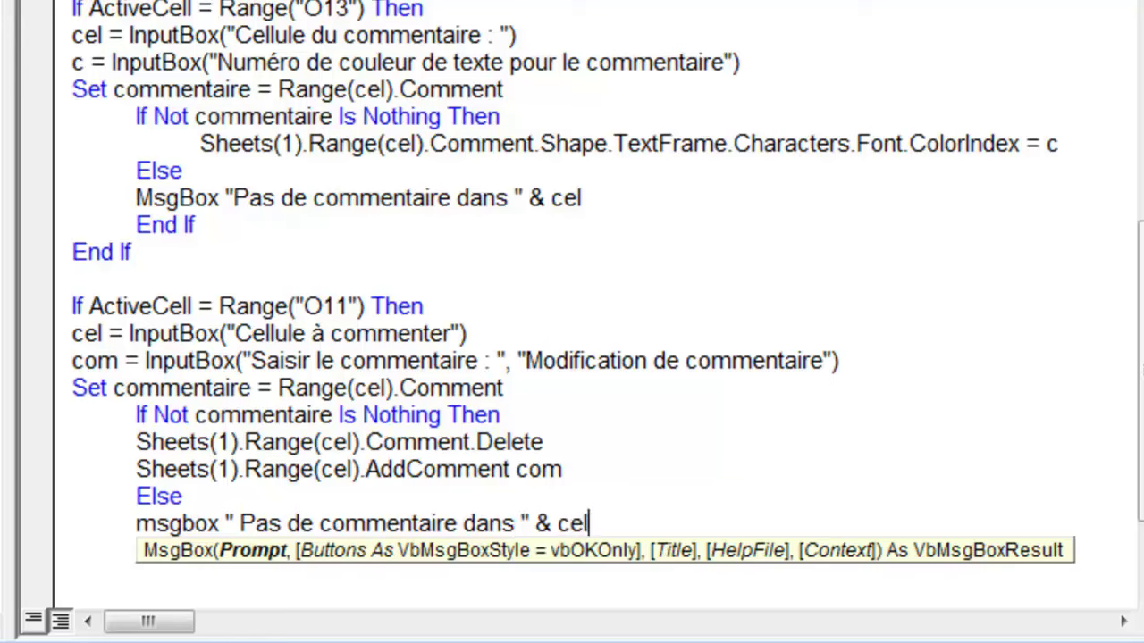
{"action": "key", "text": "Return"}
{"action": "type", "text": "End If"}
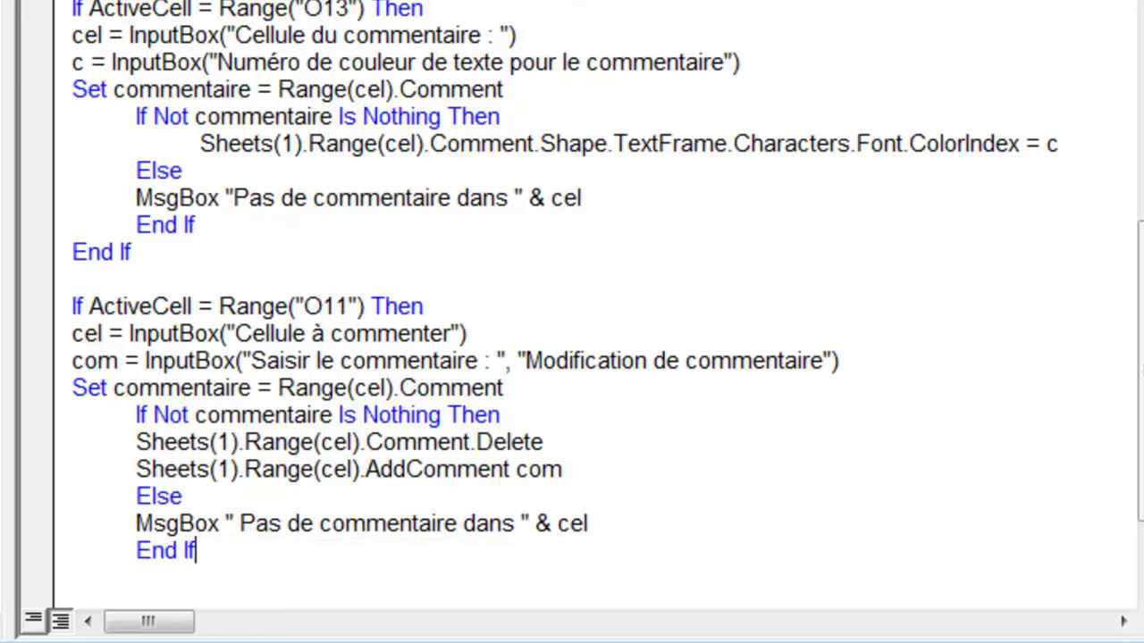
{"action": "scroll", "coordinate": [588, 448], "scroll_direction": "down", "scroll_amount": 2}
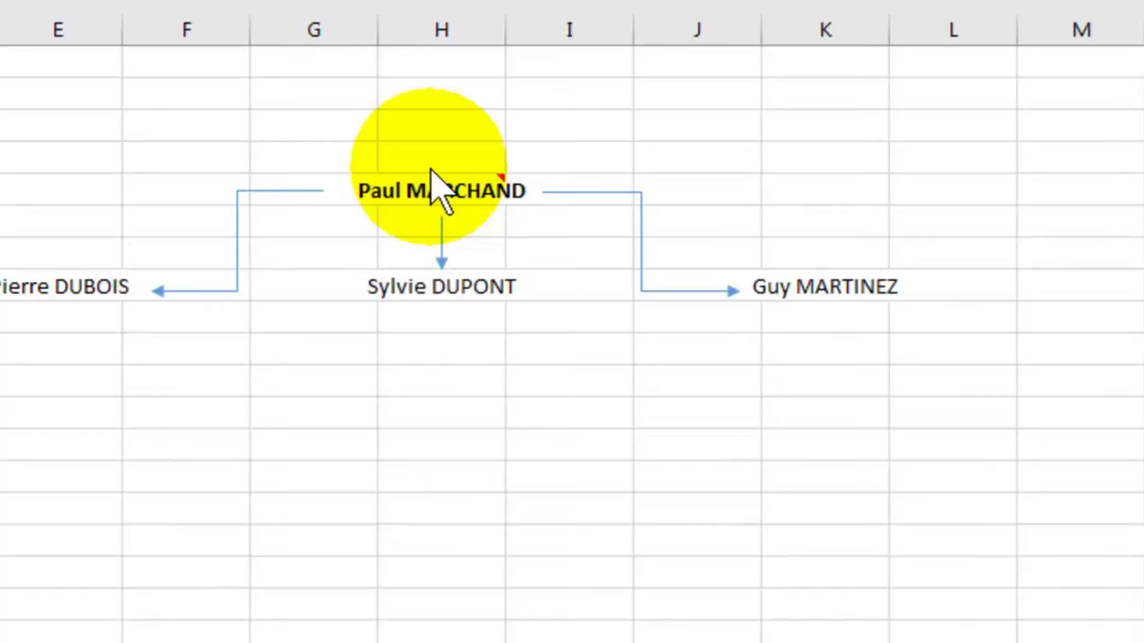
Step: Run Modifier un commentaire on h5, entering 'Président Directeur Général' as the new comment text
{"action": "left_click", "coordinate": [460, 202]}
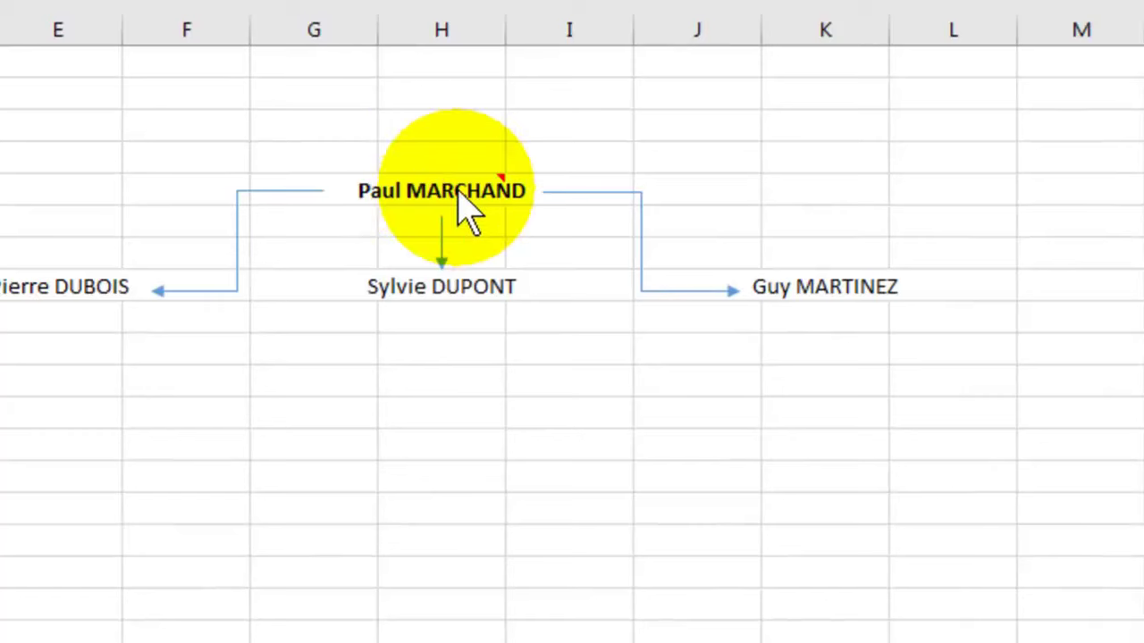
{"action": "left_click", "coordinate": [755, 606]}
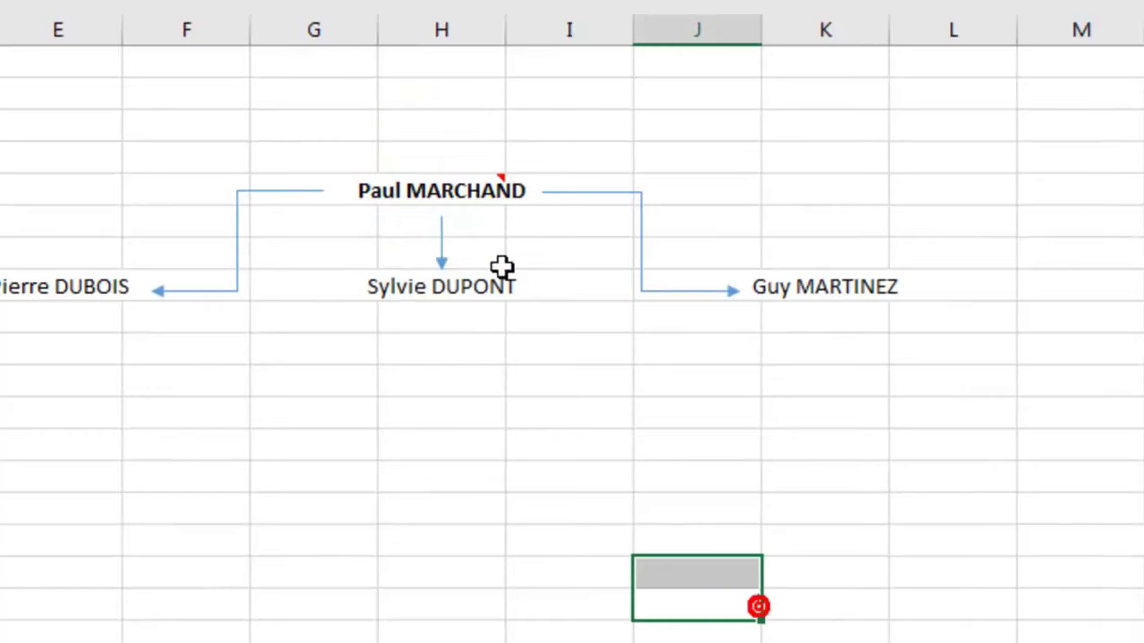
{"action": "mouse_move", "coordinate": [472, 190]}
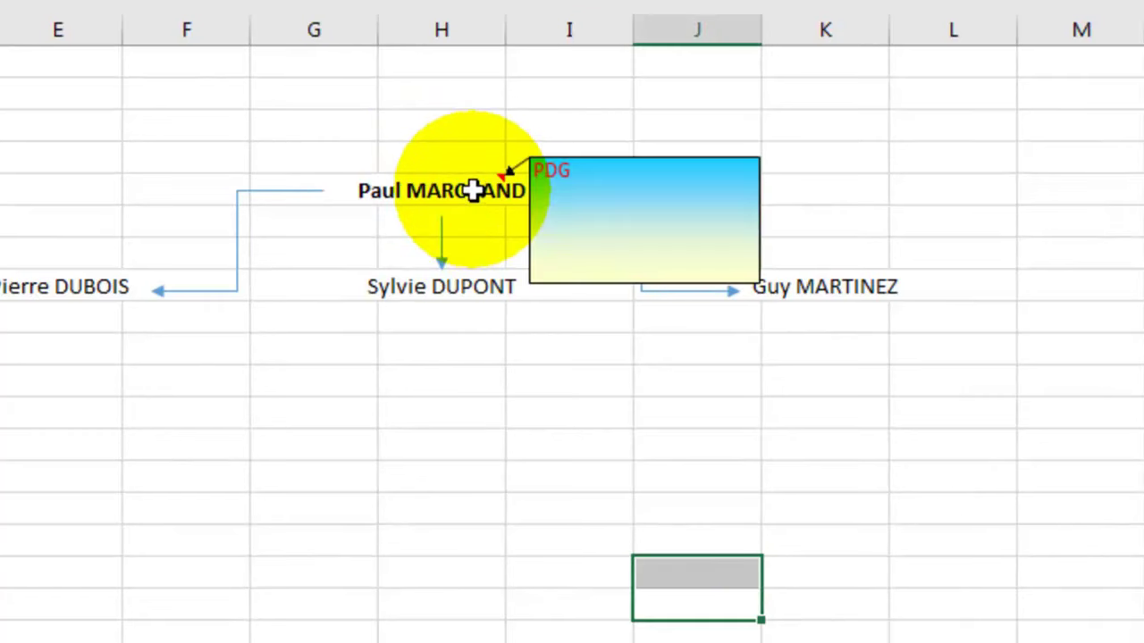
{"action": "key", "text": "ctrl+shift+c"}
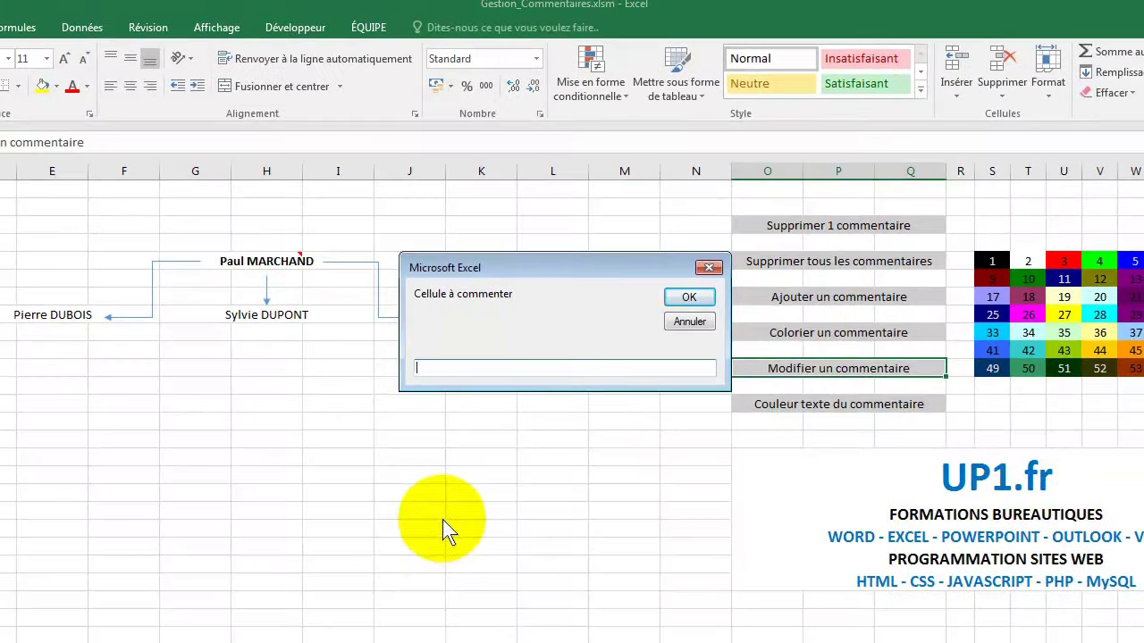
{"action": "type", "text": "h5"}
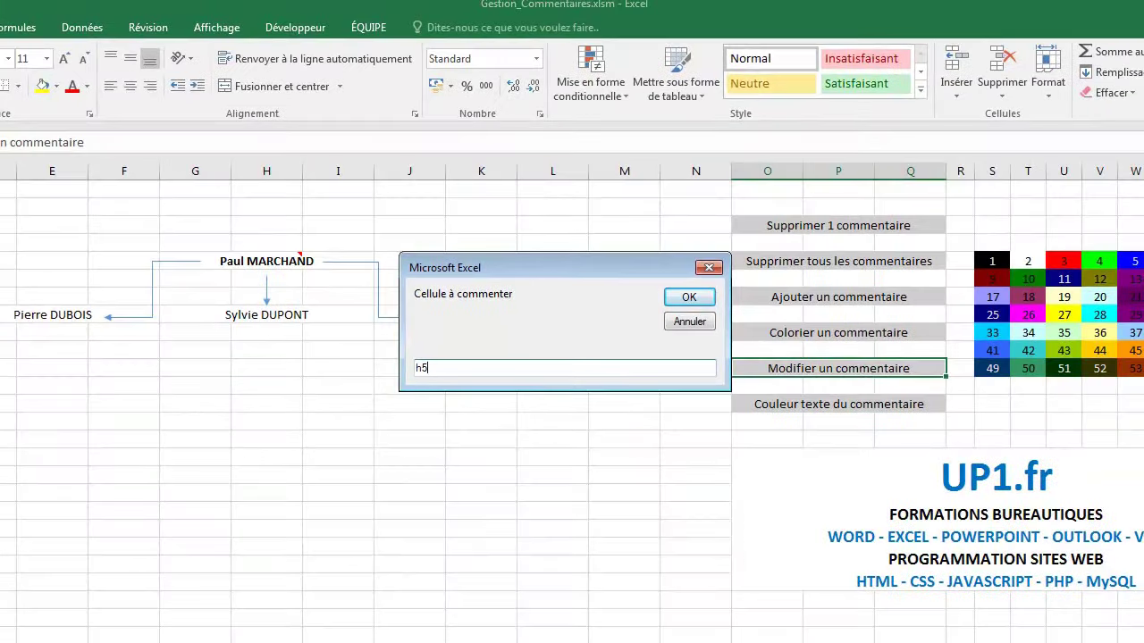
{"action": "key", "text": "Return"}
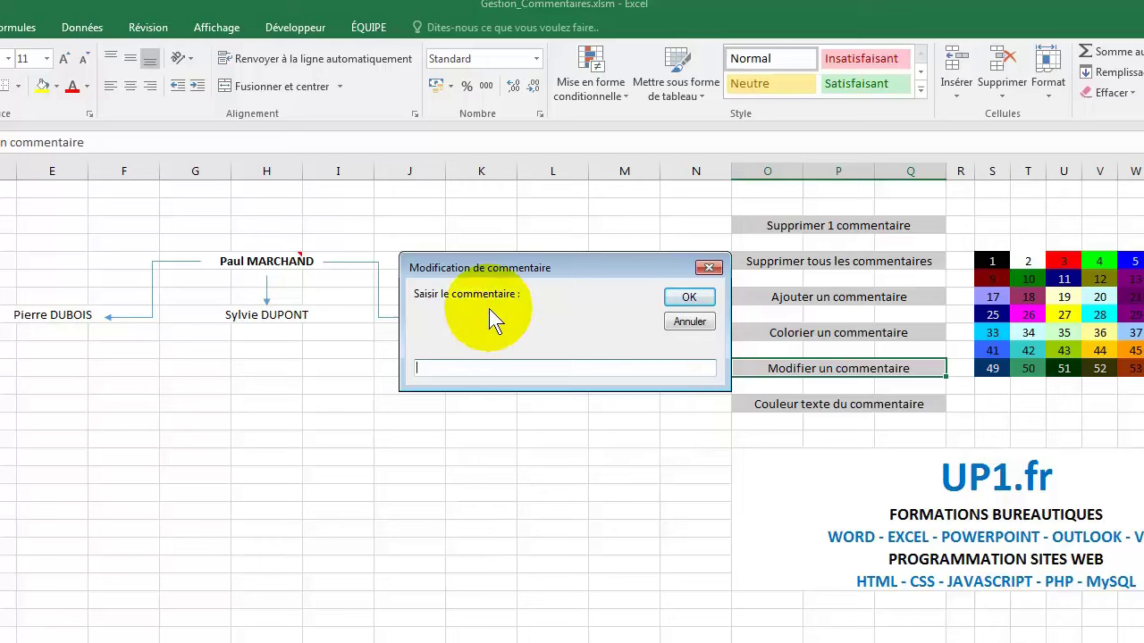
{"action": "type", "text": "Président Directeur Génér"}
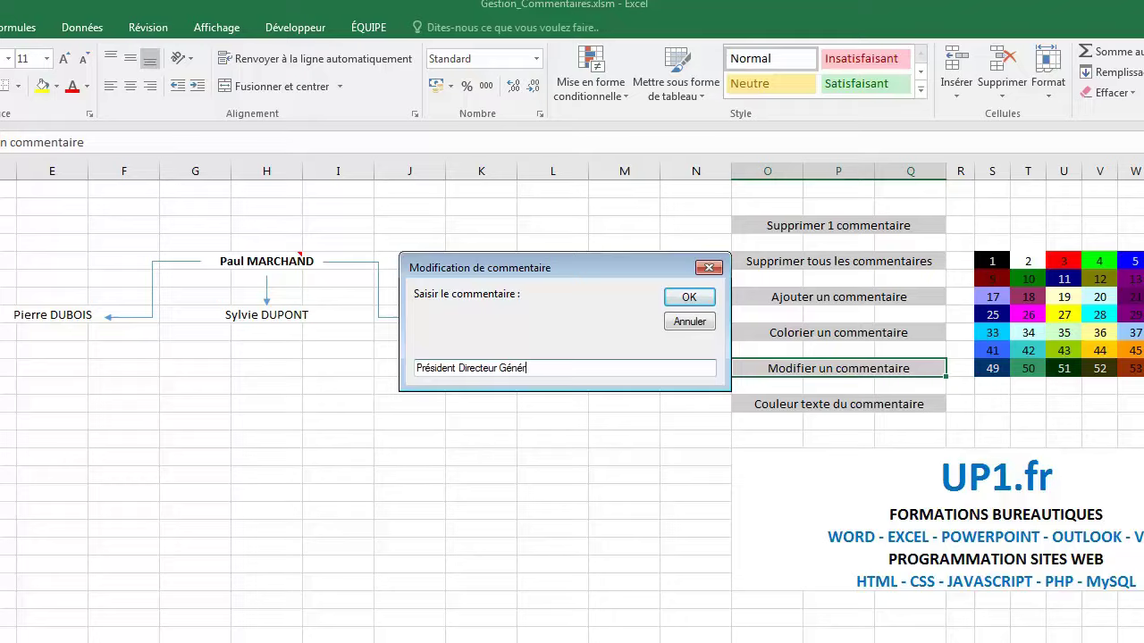
{"action": "type", "text": "al"}
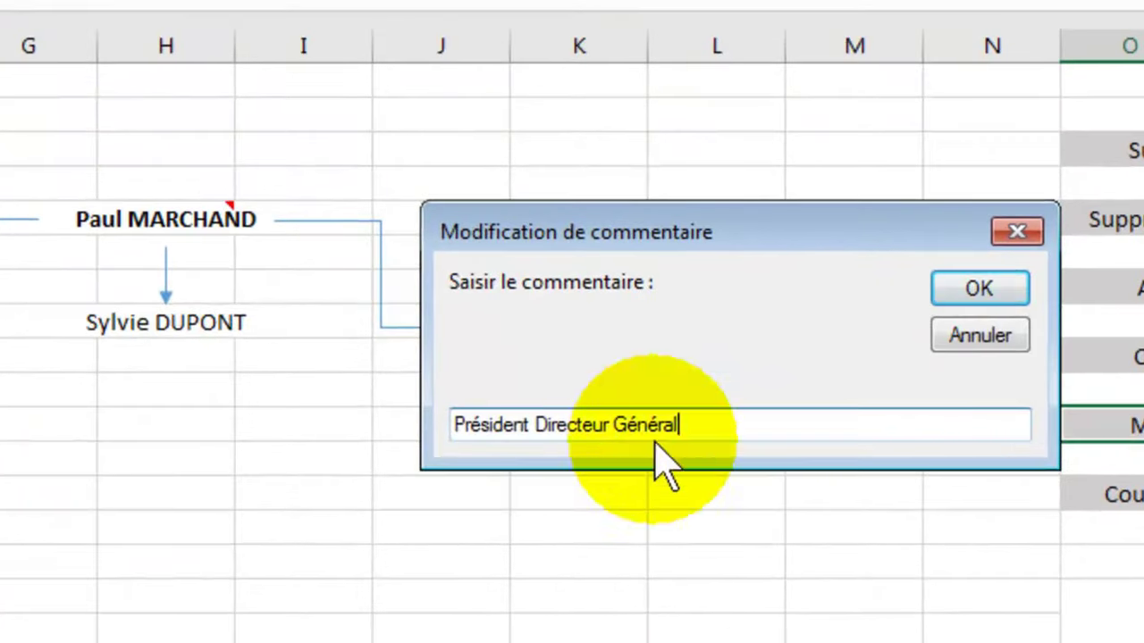
{"action": "left_click", "coordinate": [983, 291]}
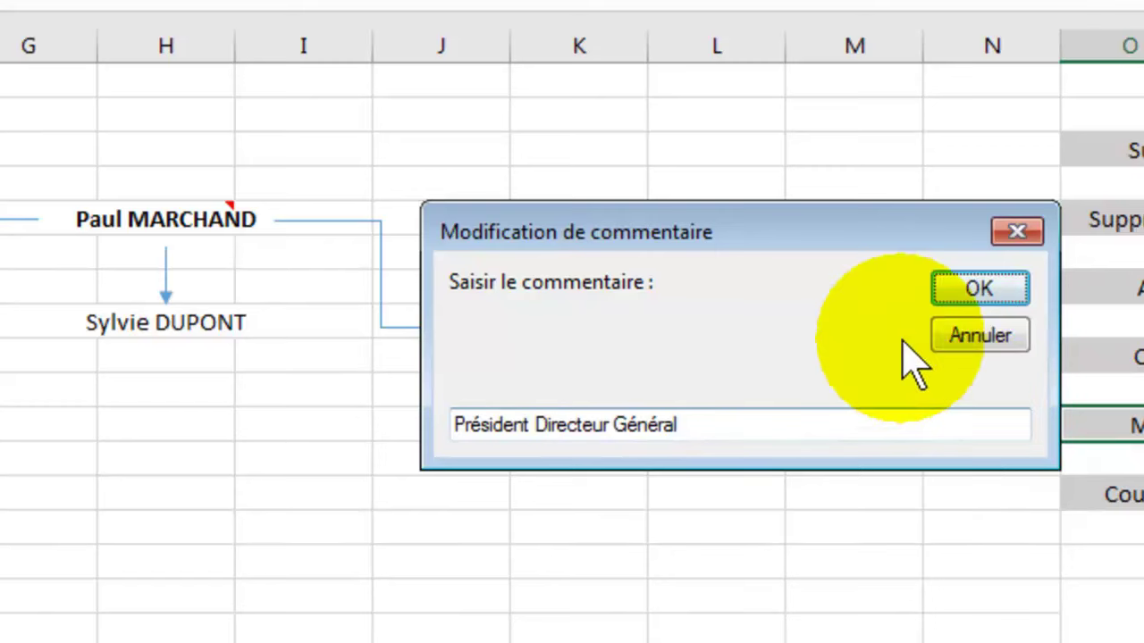
Step: Apply the replacement and check that the H5 comment reads 'Président Directeur Général'
{"action": "left_click", "coordinate": [992, 290]}
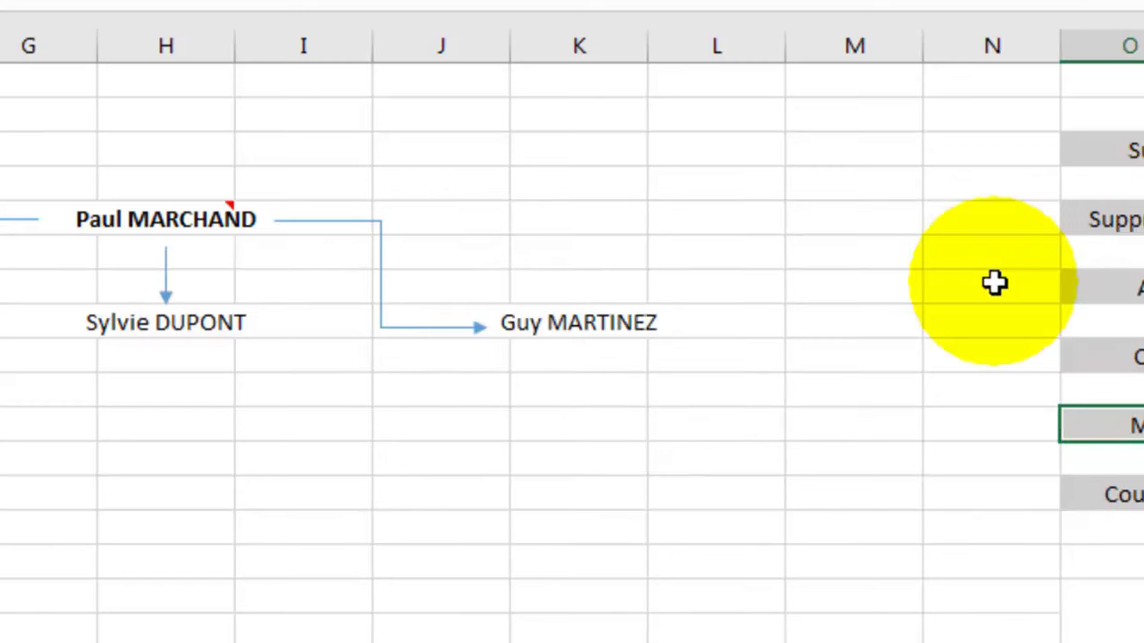
{"action": "mouse_move", "coordinate": [185, 214]}
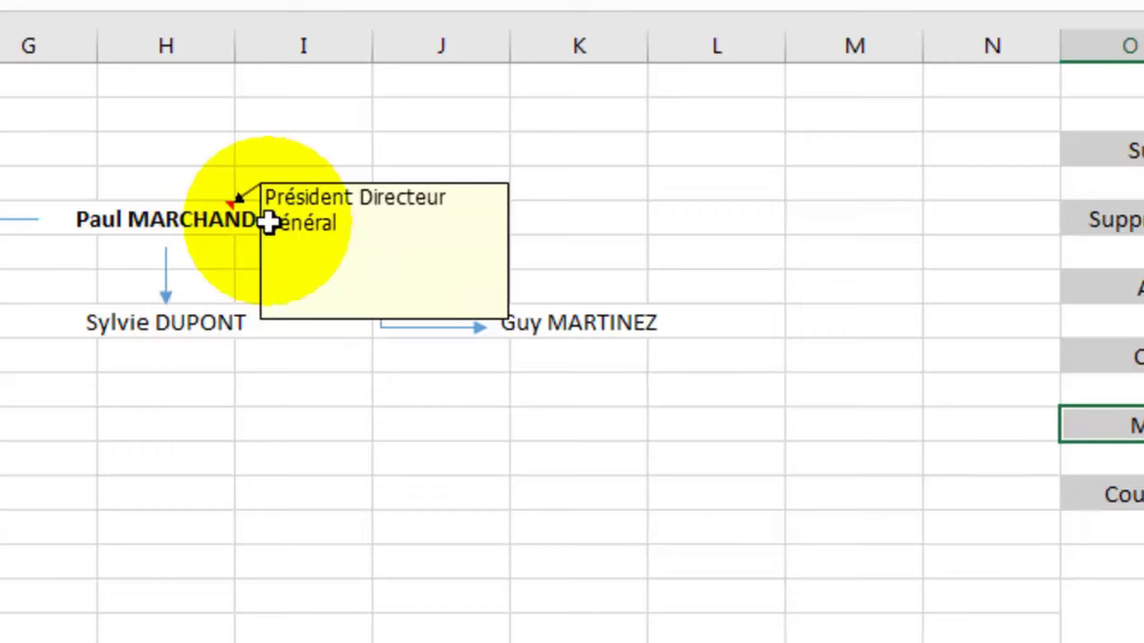
{"action": "mouse_move", "coordinate": [136, 222]}
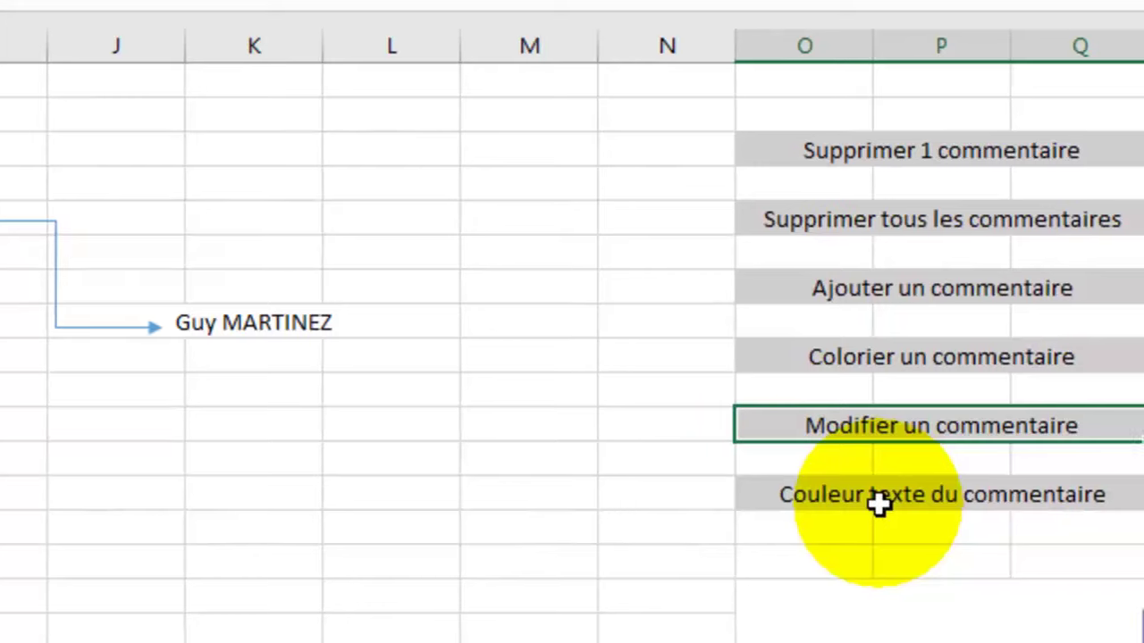
Step: Run Couleur texte du commentaire on h5 with colour number 5
{"action": "left_click", "coordinate": [879, 503]}
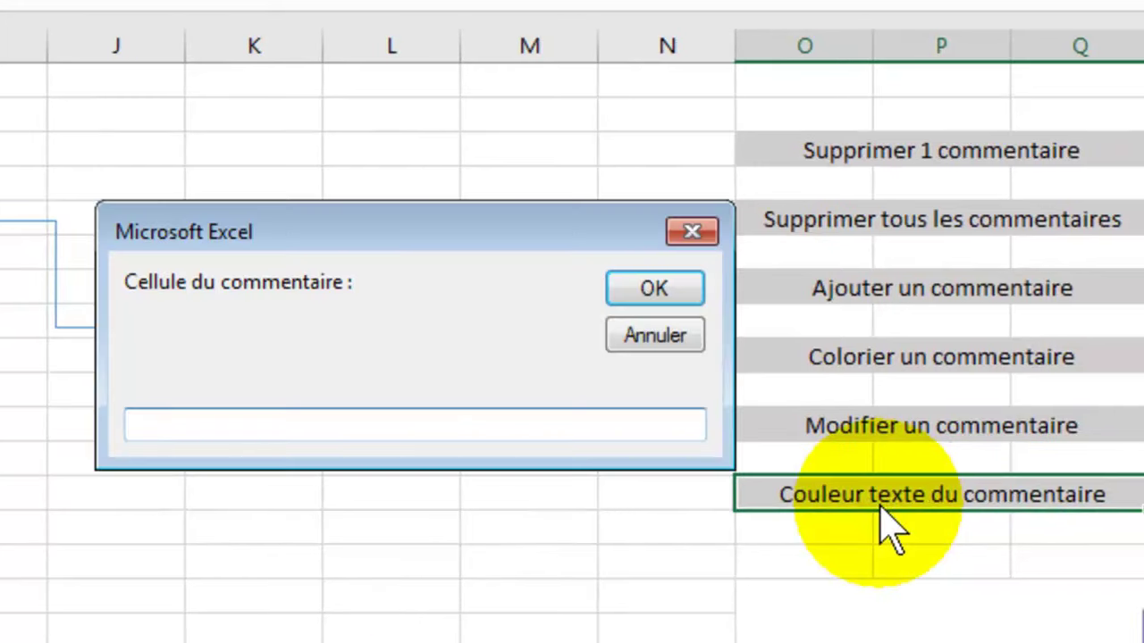
{"action": "type", "text": "h5"}
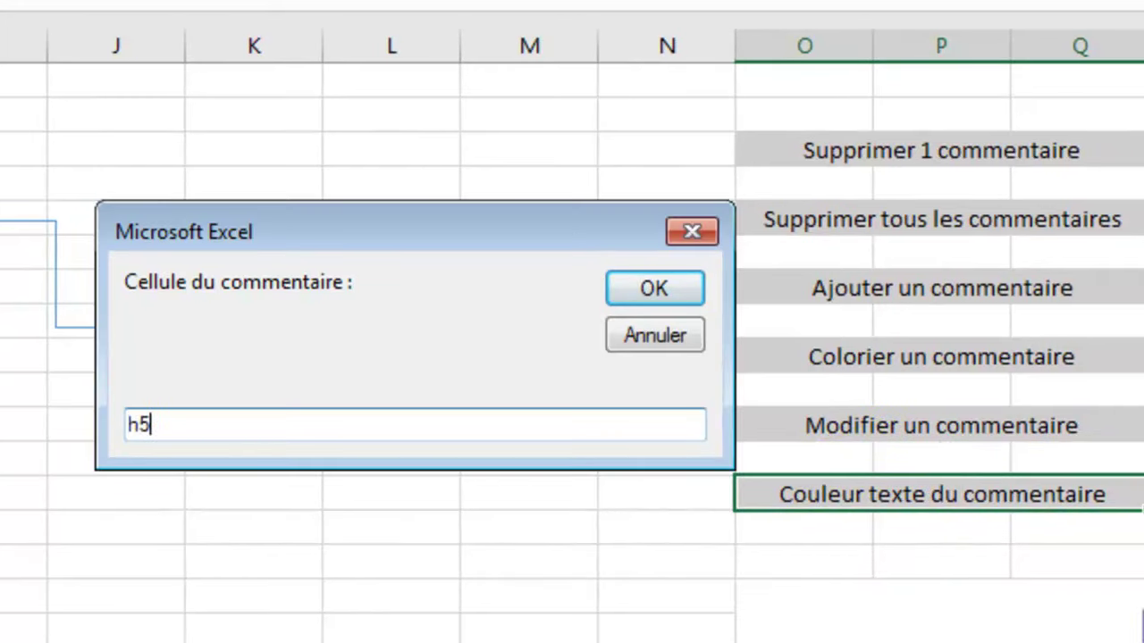
{"action": "key", "text": "Return"}
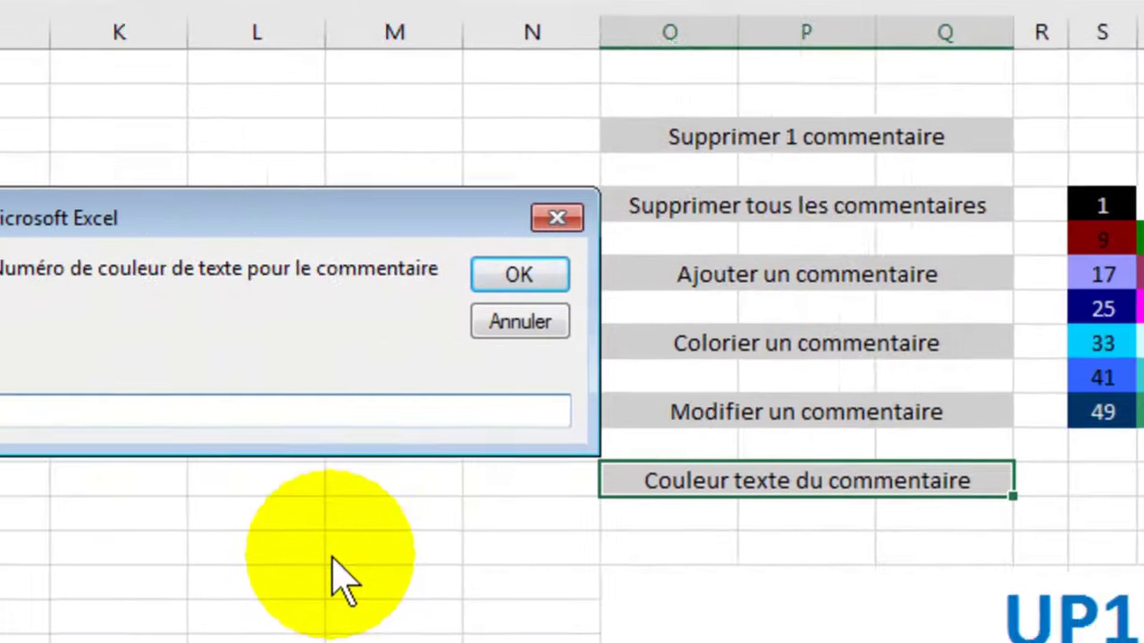
{"action": "type", "text": "5"}
{"action": "key", "text": "Return"}
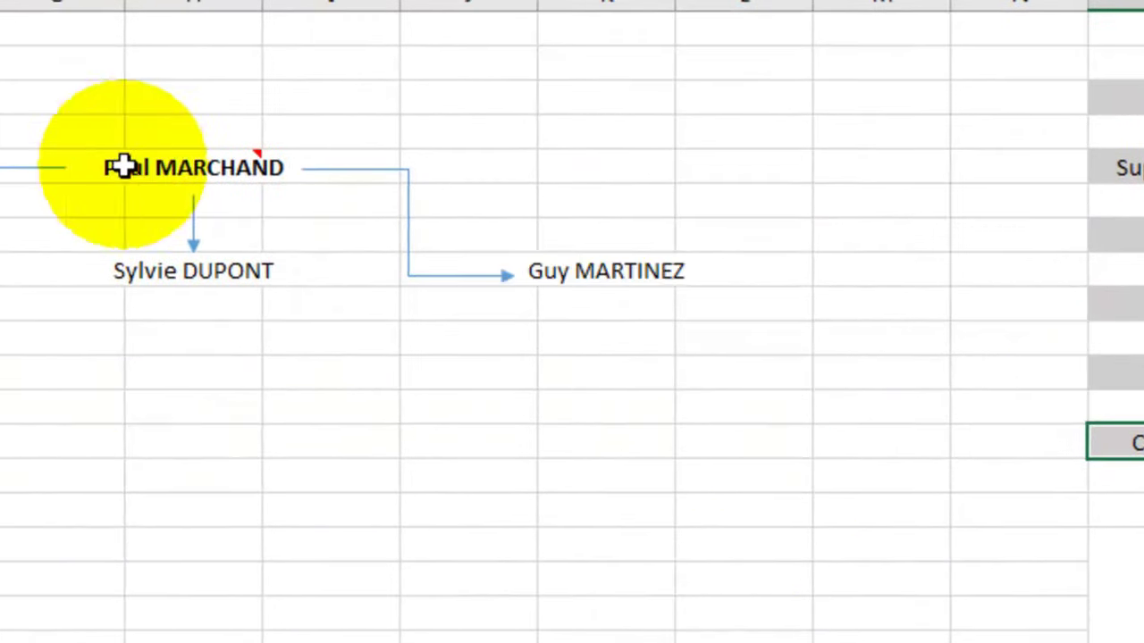
{"action": "mouse_move", "coordinate": [183, 168]}
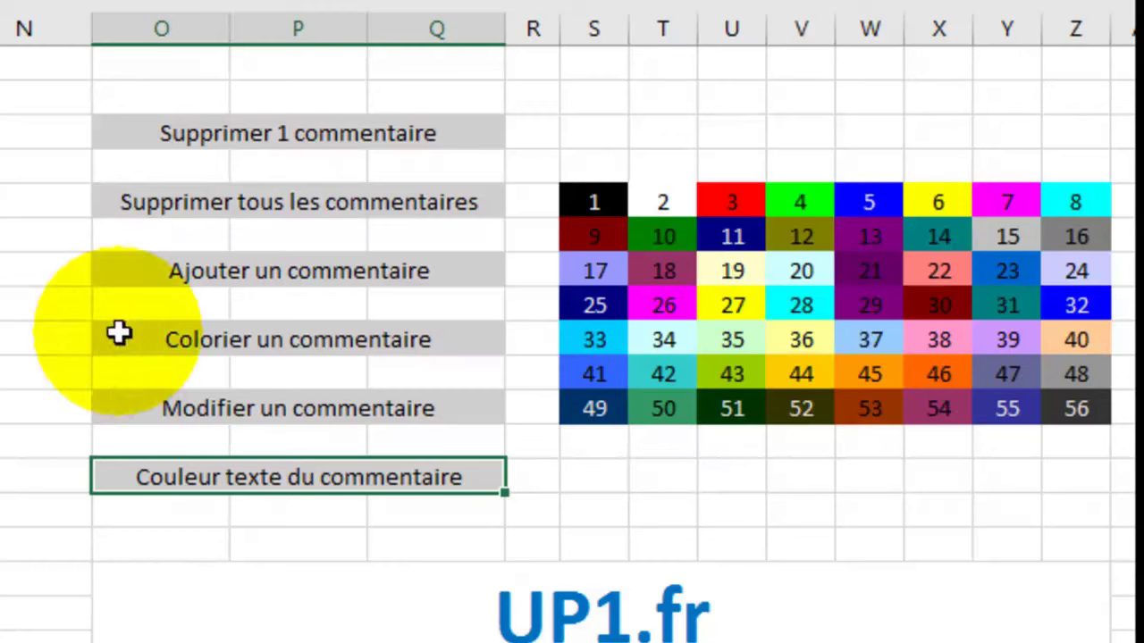
Step: Apply palette colour 8 (cyan) as the H5 comment's background and check the result
{"action": "left_click", "coordinate": [1077, 212]}
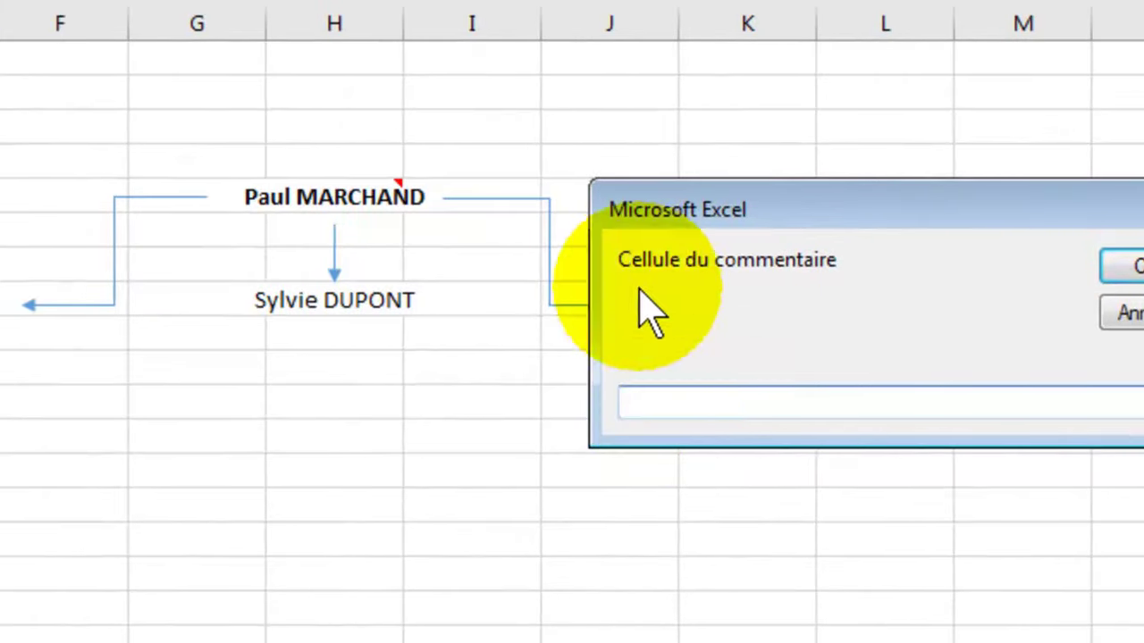
{"action": "left_click", "coordinate": [799, 404]}
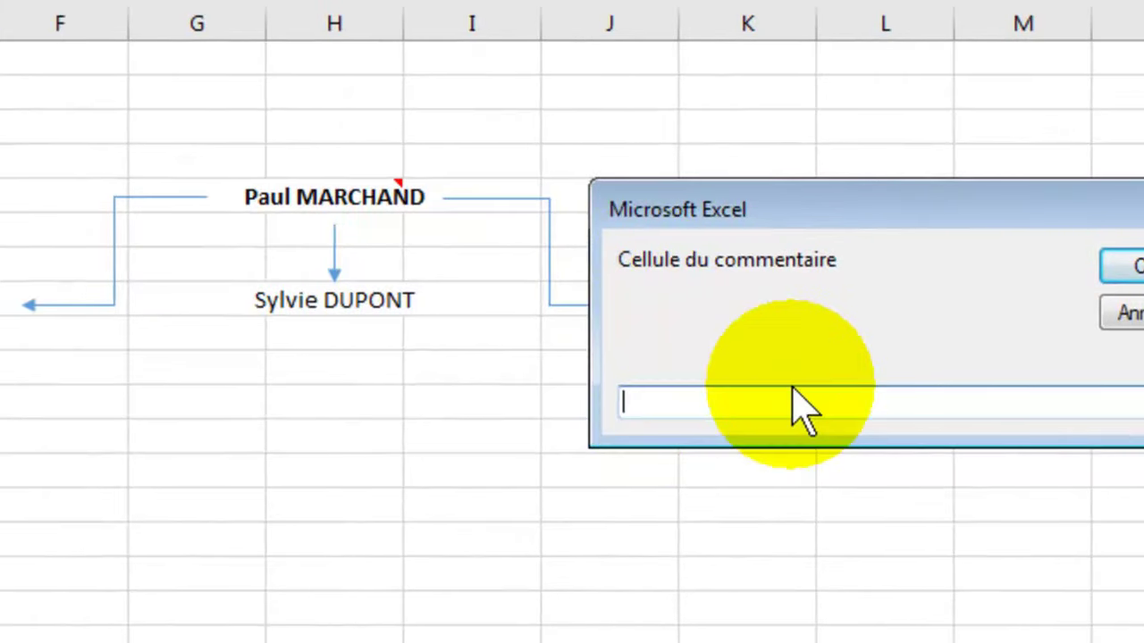
{"action": "type", "text": "h5"}
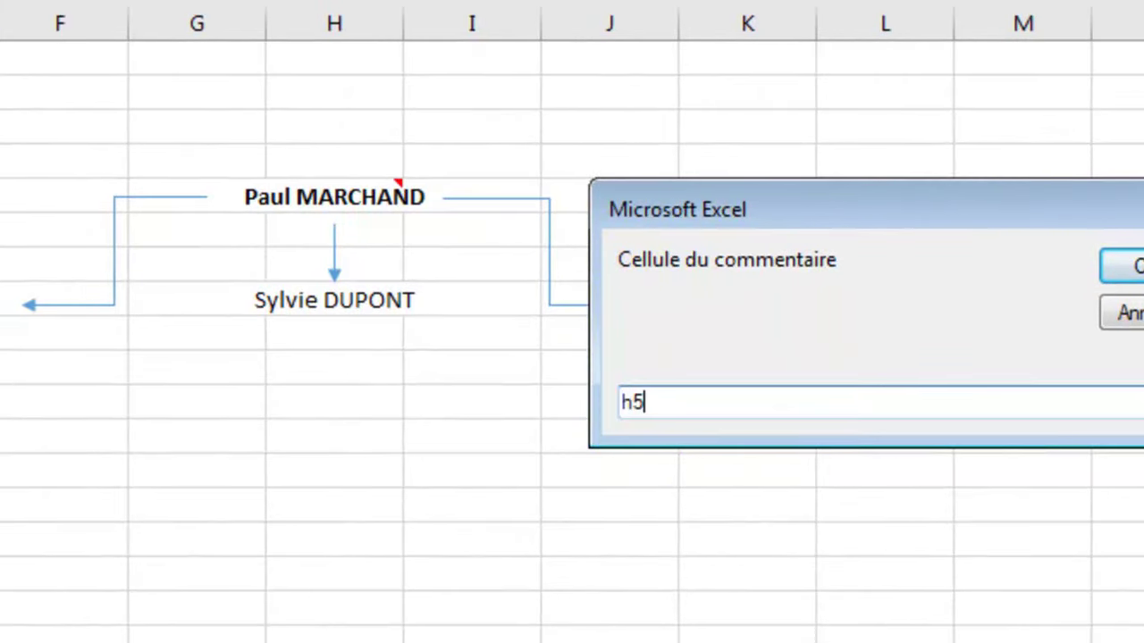
{"action": "key", "text": "Return"}
{"action": "mouse_move", "coordinate": [320, 199]}
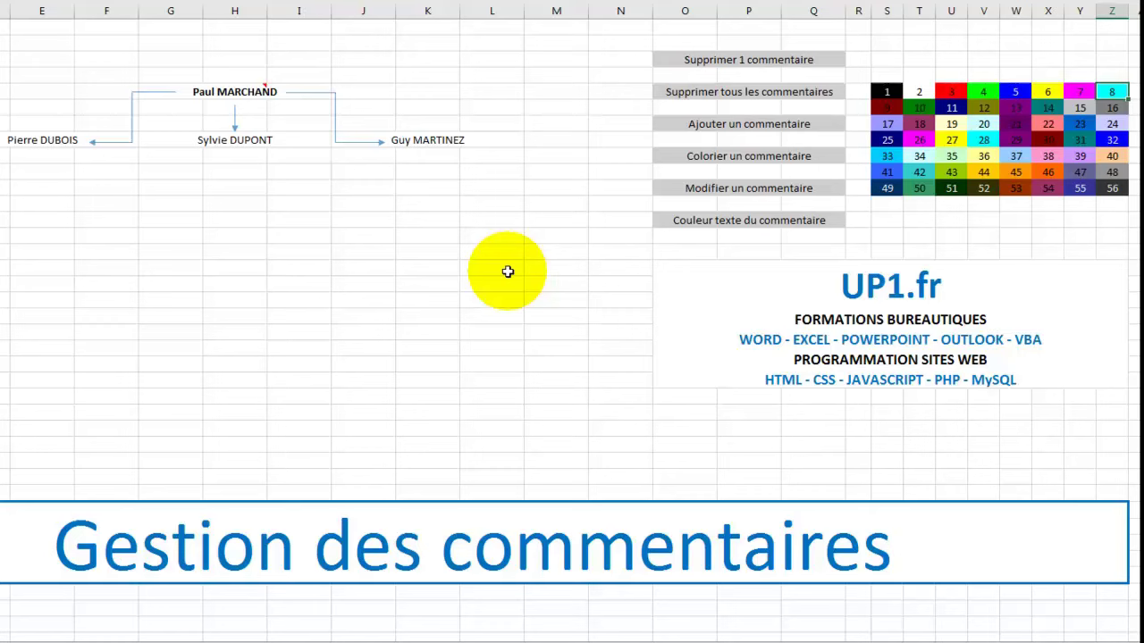
{"action": "mouse_move", "coordinate": [227, 97]}
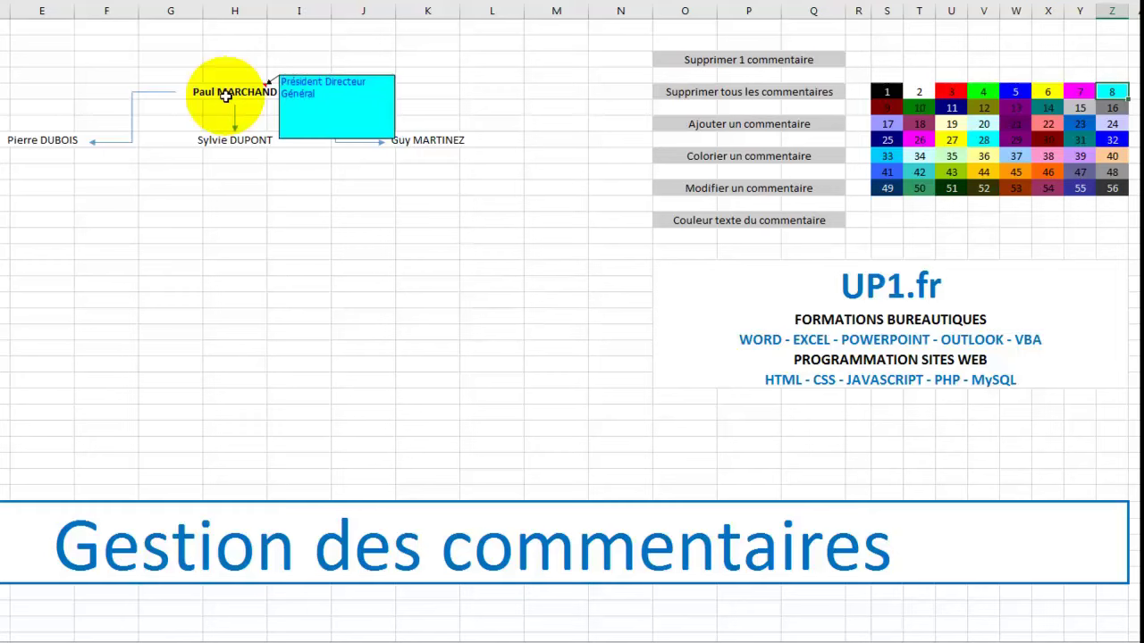